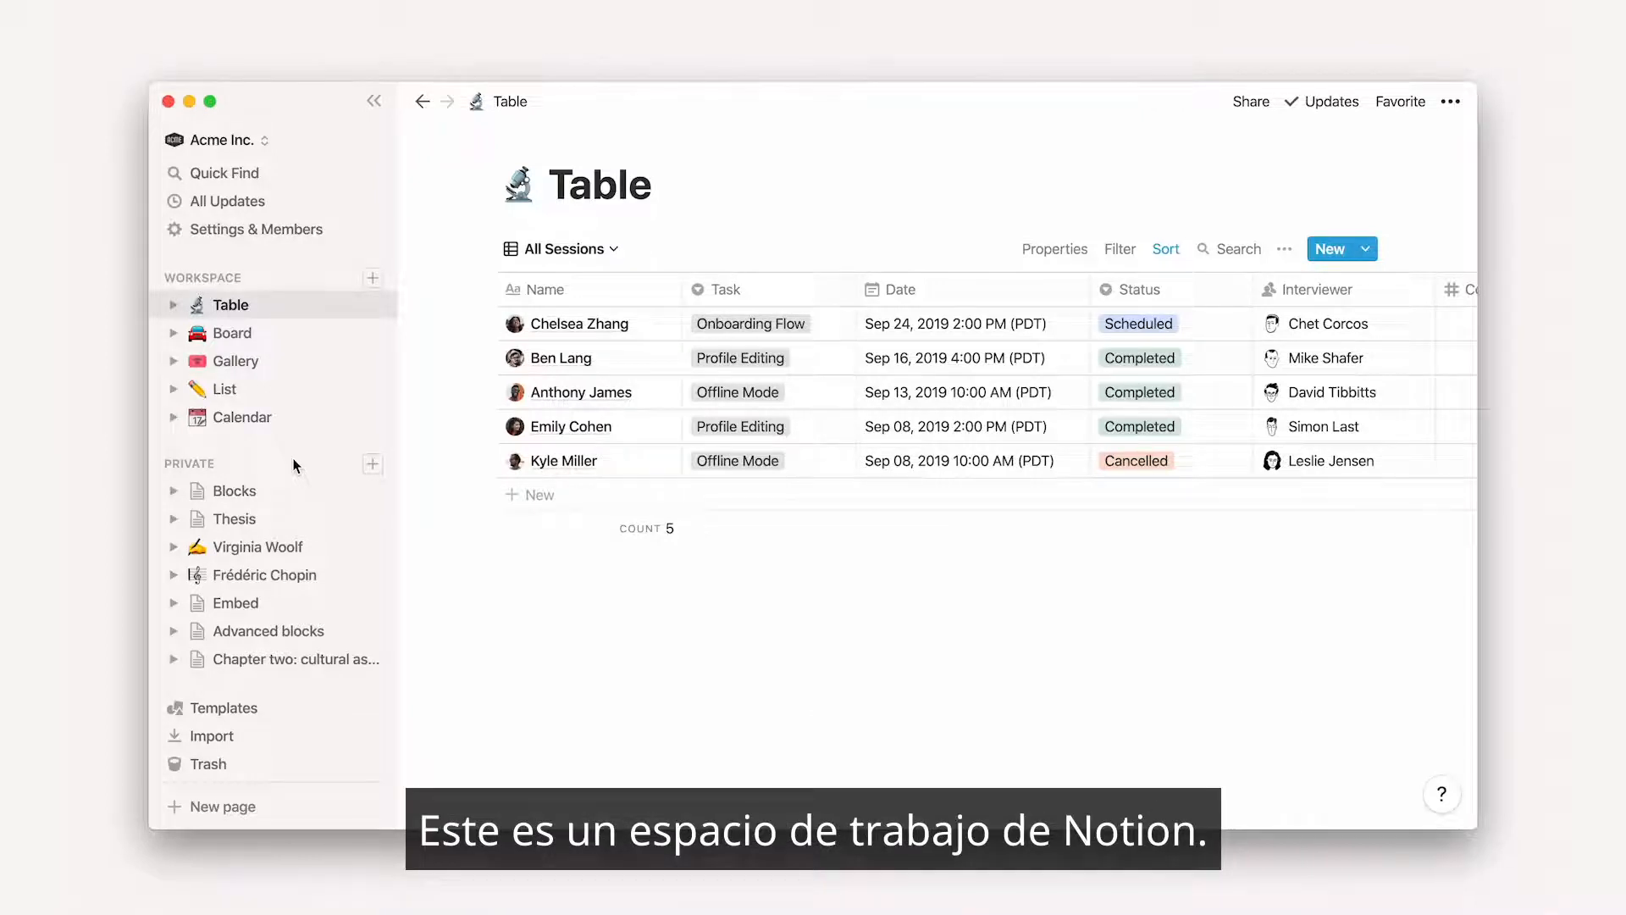
Add an empty page to the private section and browse the content block types that can be inserted into it
left_click(372, 465)
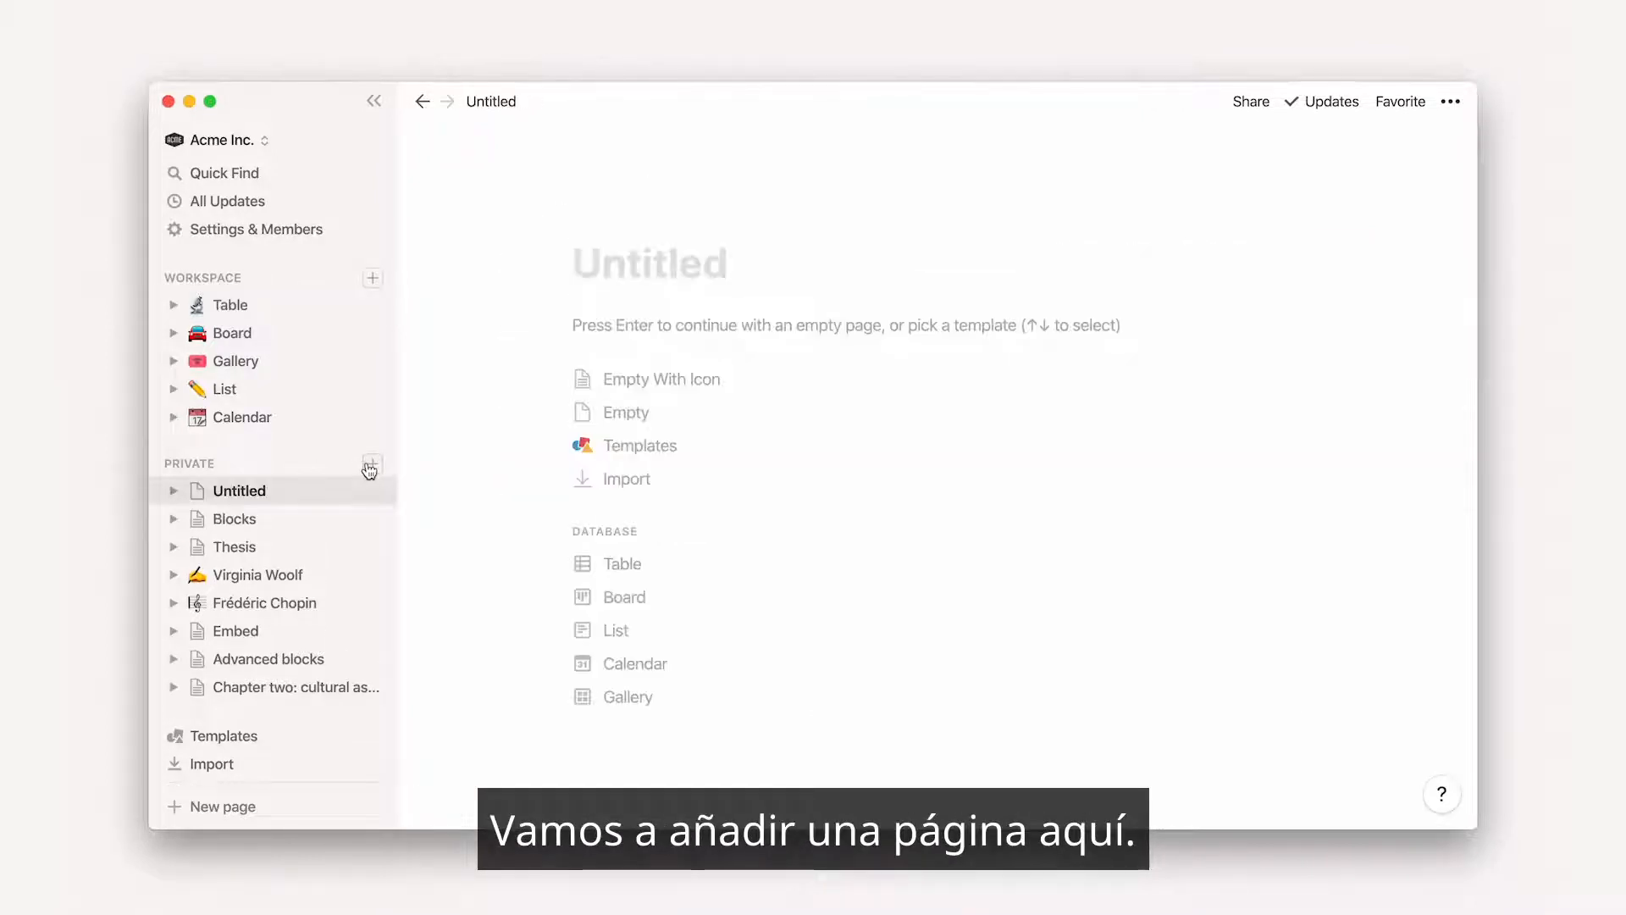
left_click(582, 412)
type("/")
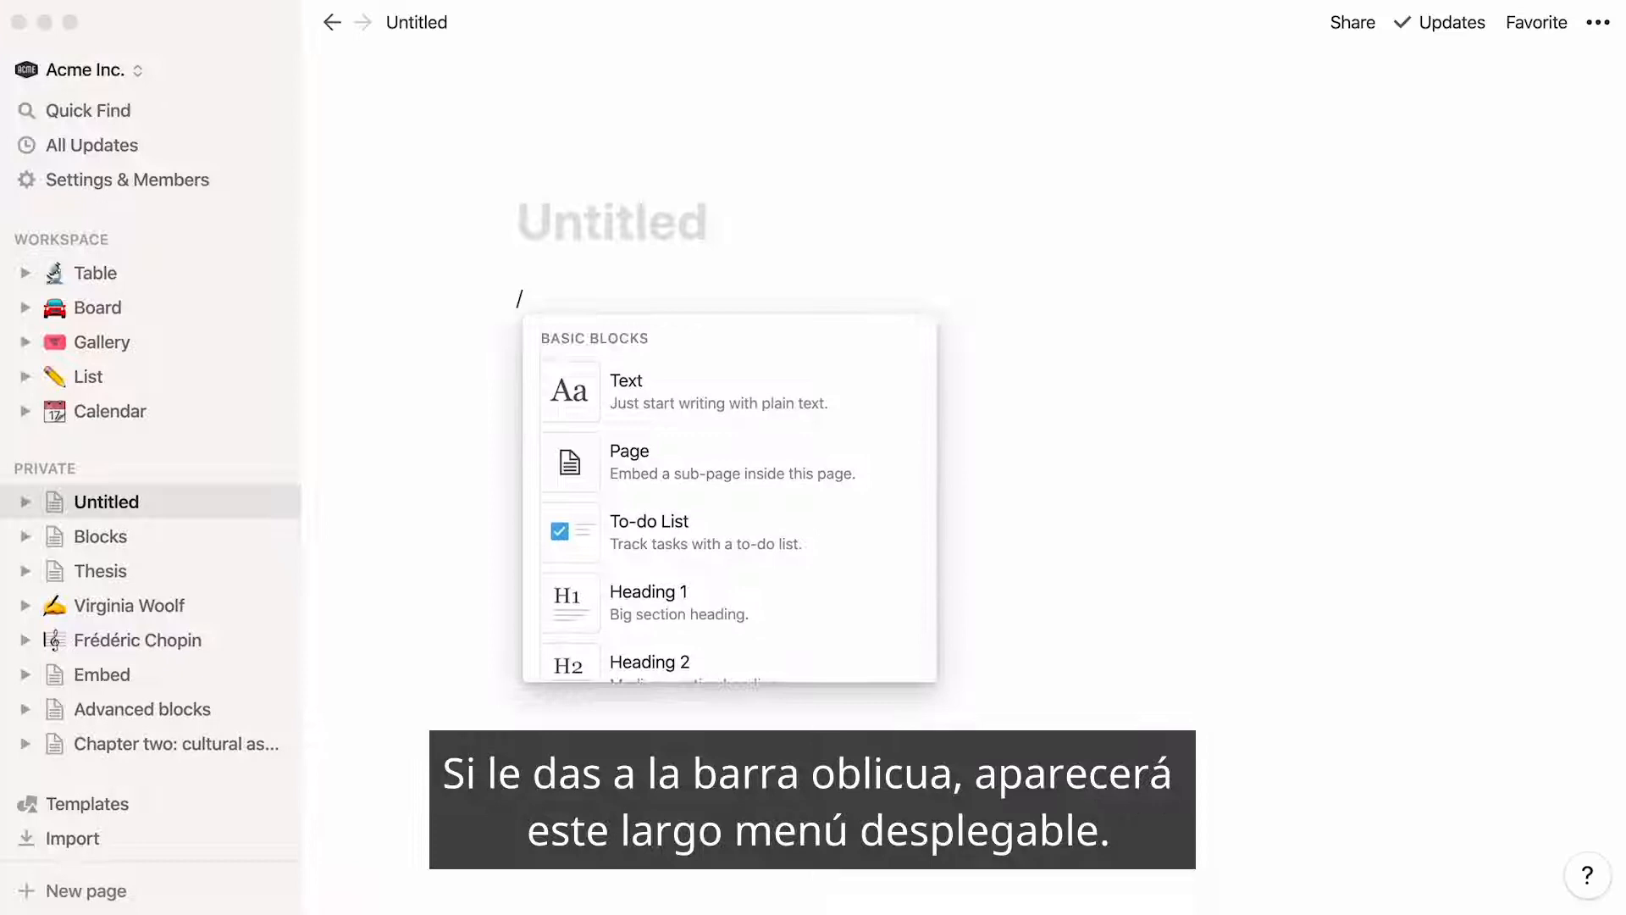
scroll(729, 498, "down", 8)
scroll(729, 498, "down", 15)
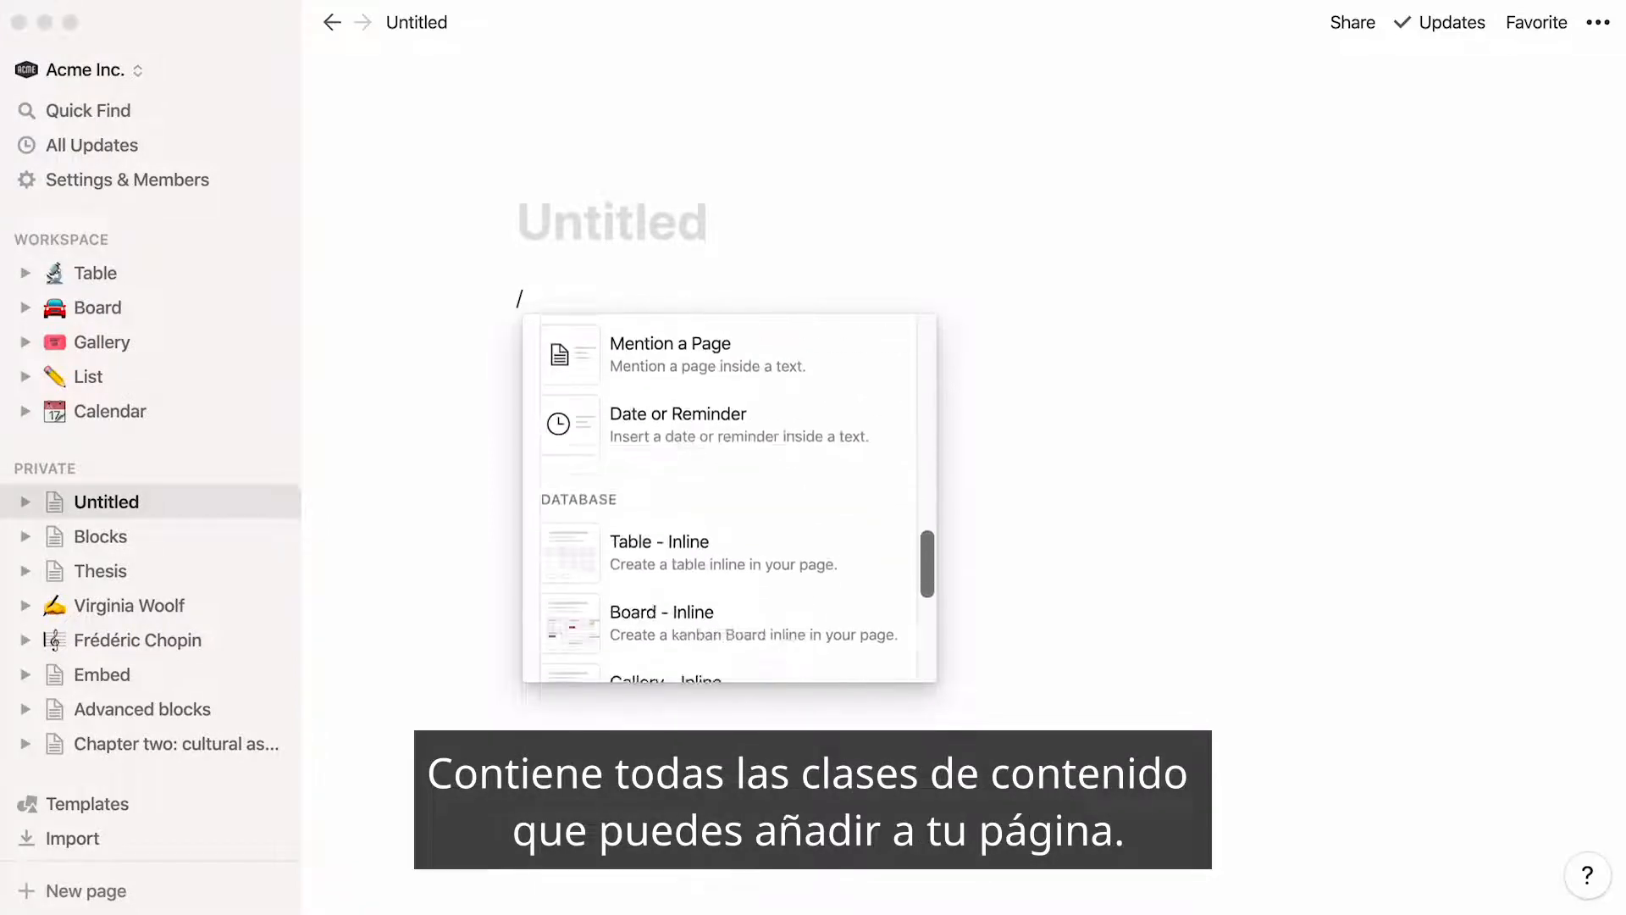
scroll(729, 498, "down", 15)
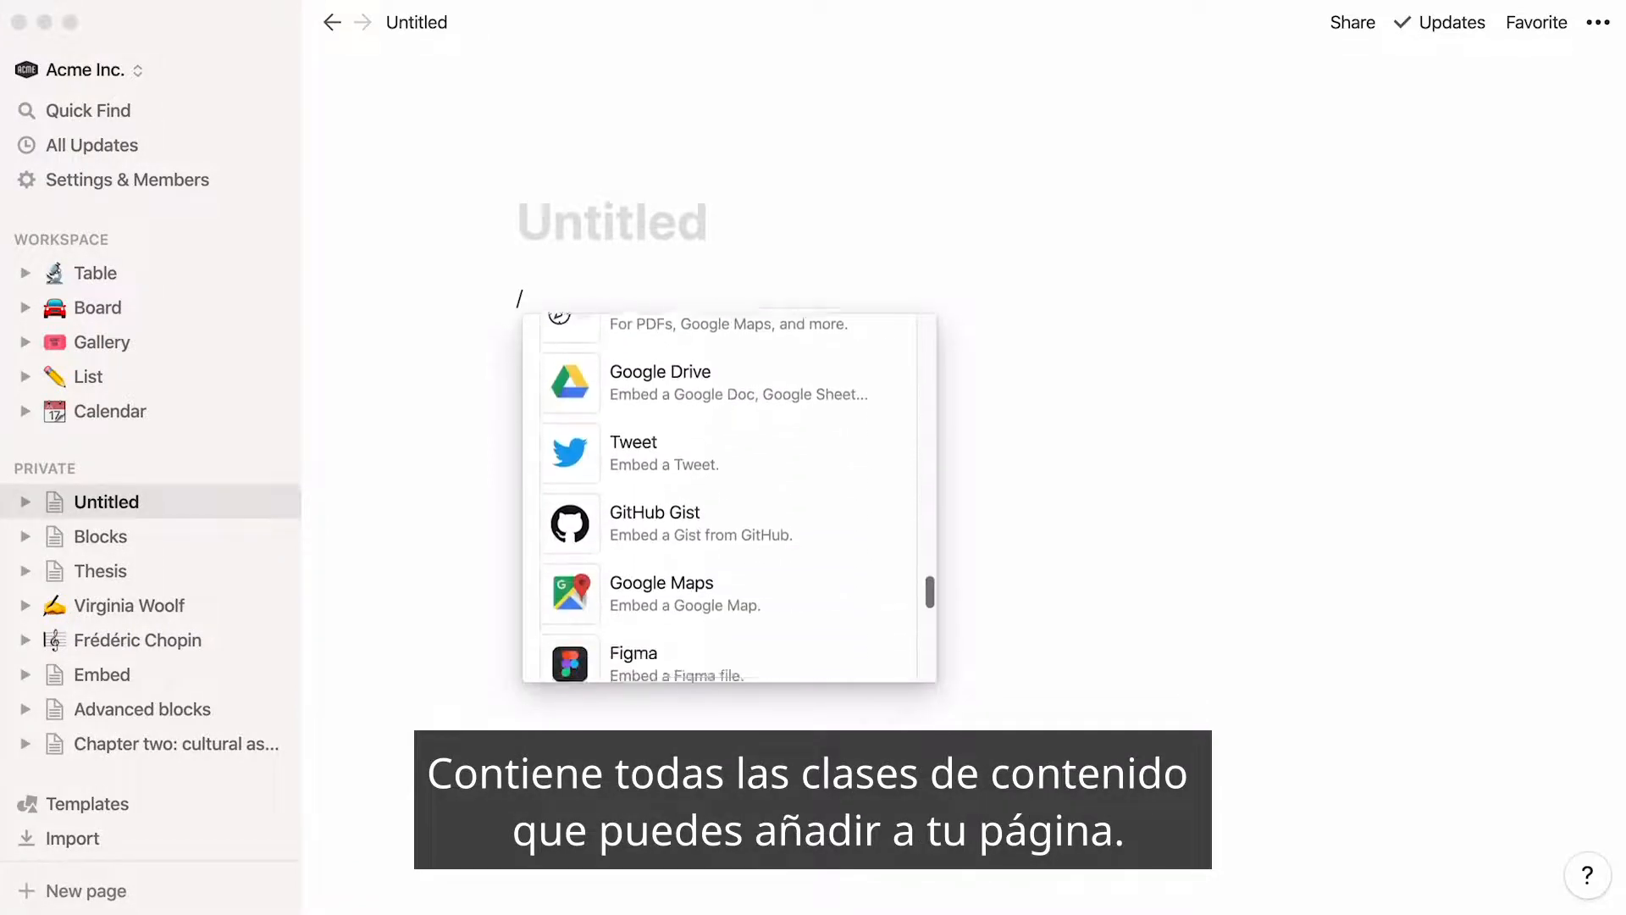
scroll(729, 498, "down", 5)
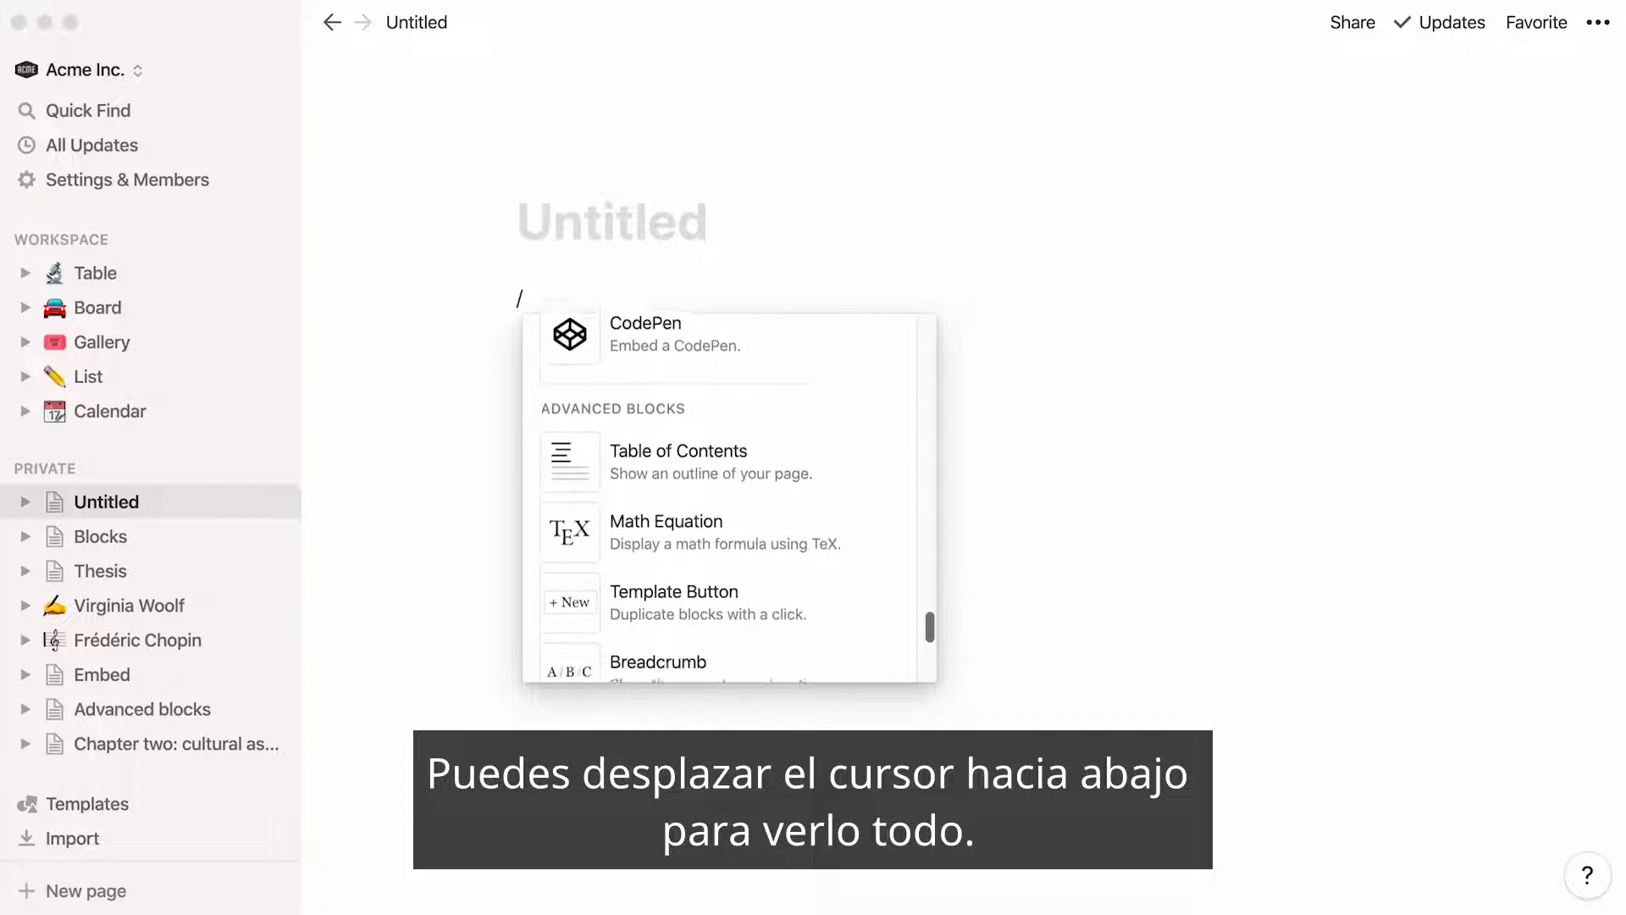
Open the Blocks page and examine its text, calendar and image blocks
left_click(156, 548)
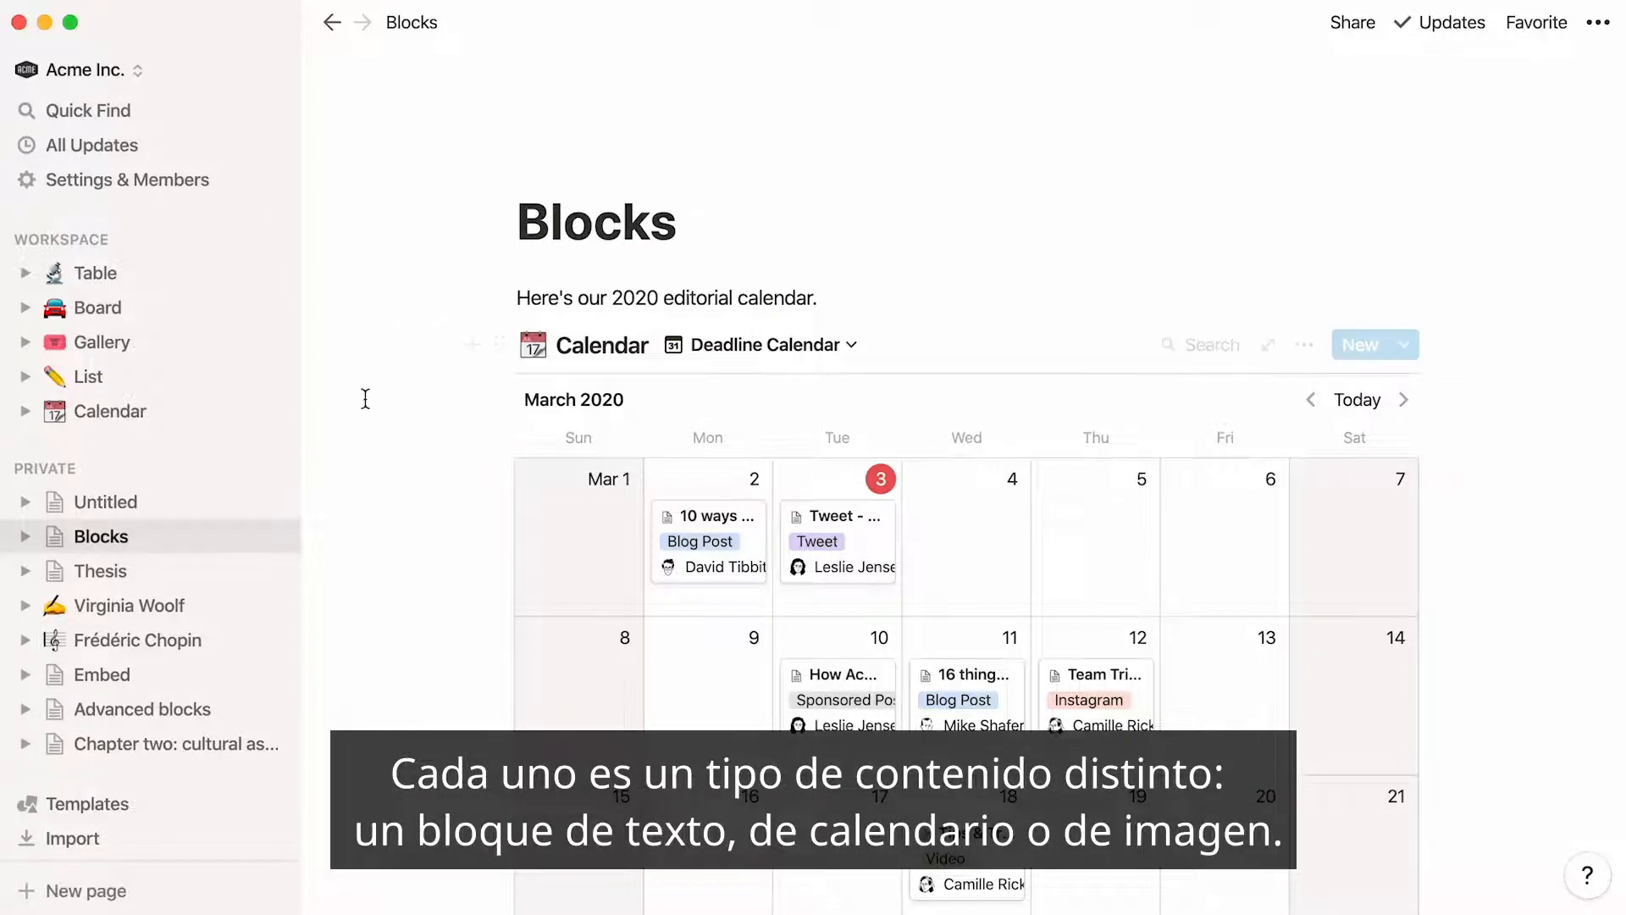
scroll(430, 611, "down", 3)
scroll(430, 611, "down", 7)
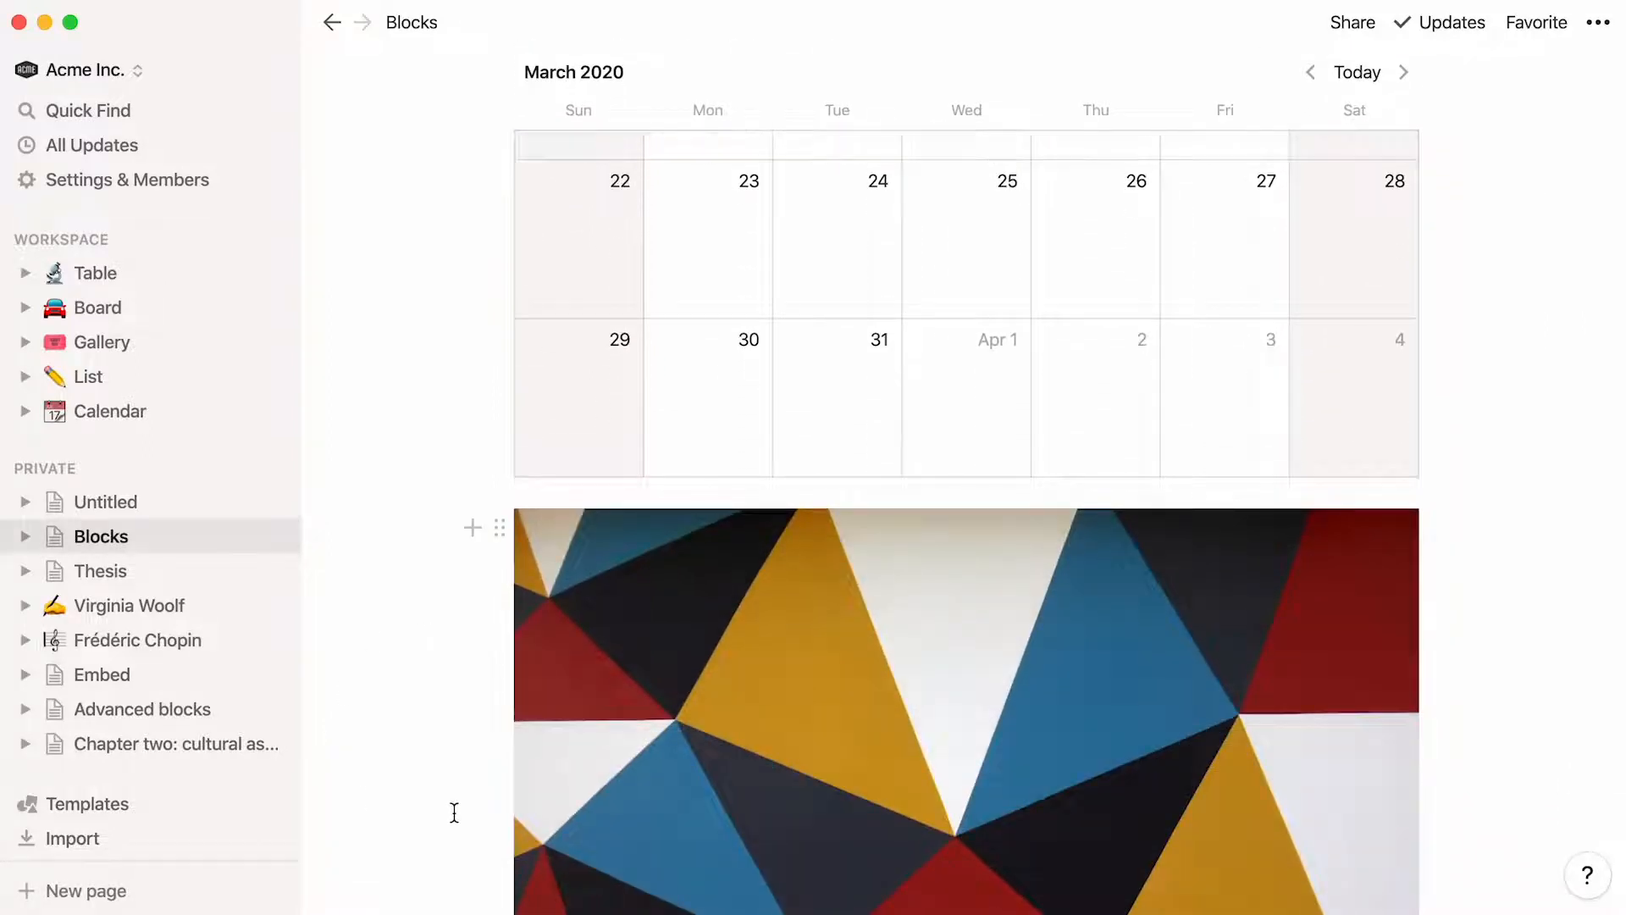
scroll(454, 811, "up", 3)
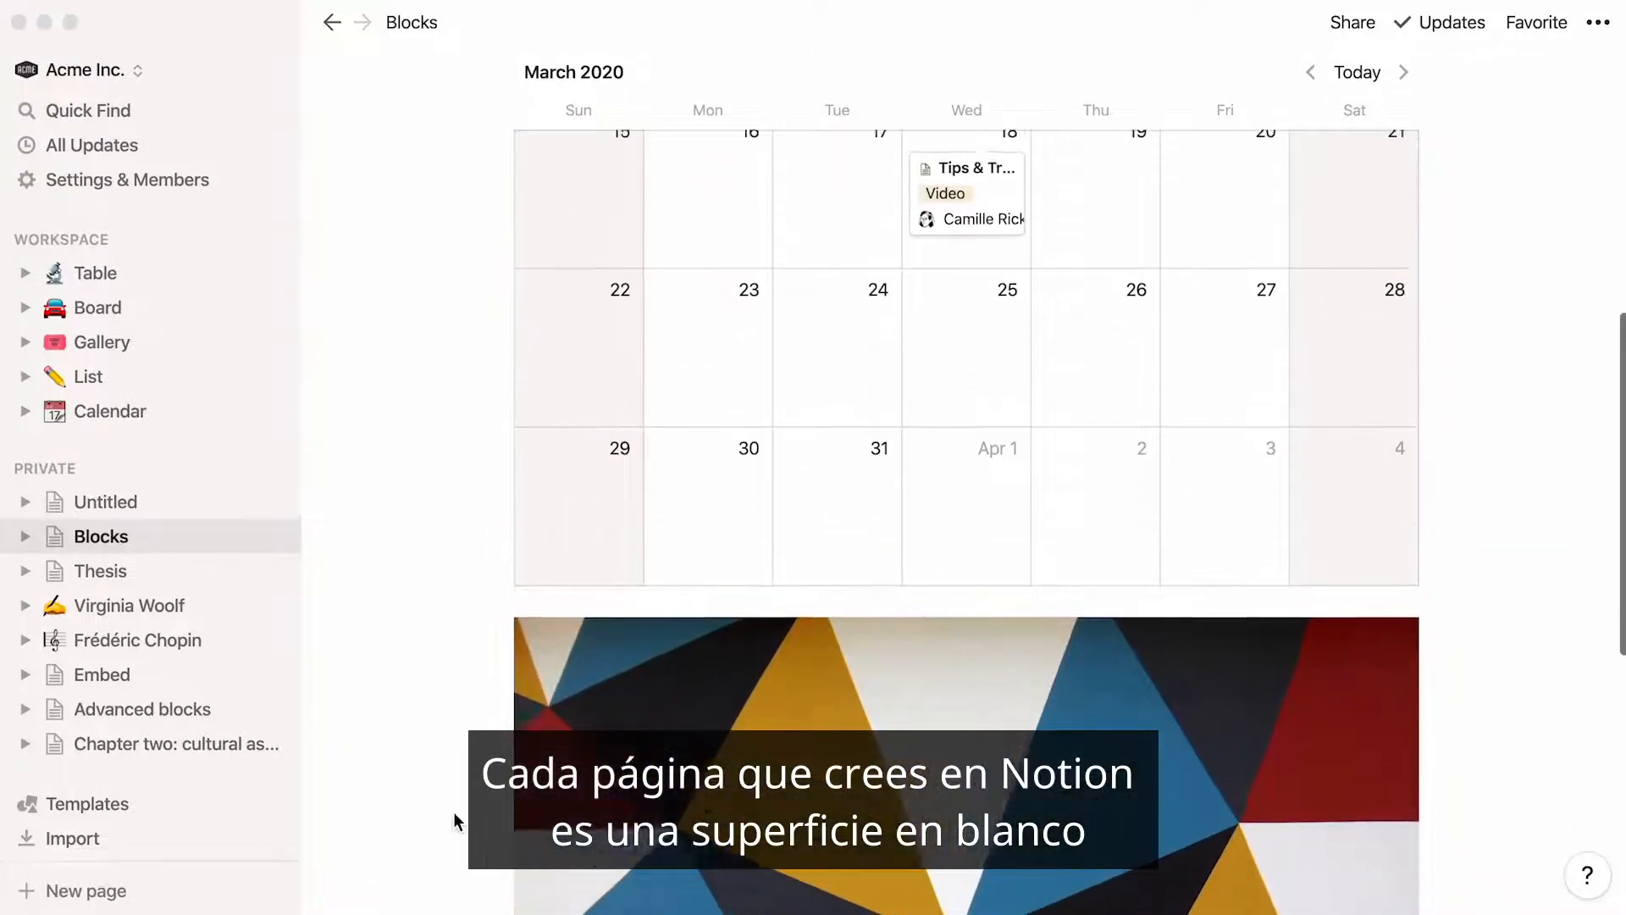
scroll(454, 821, "up", 7)
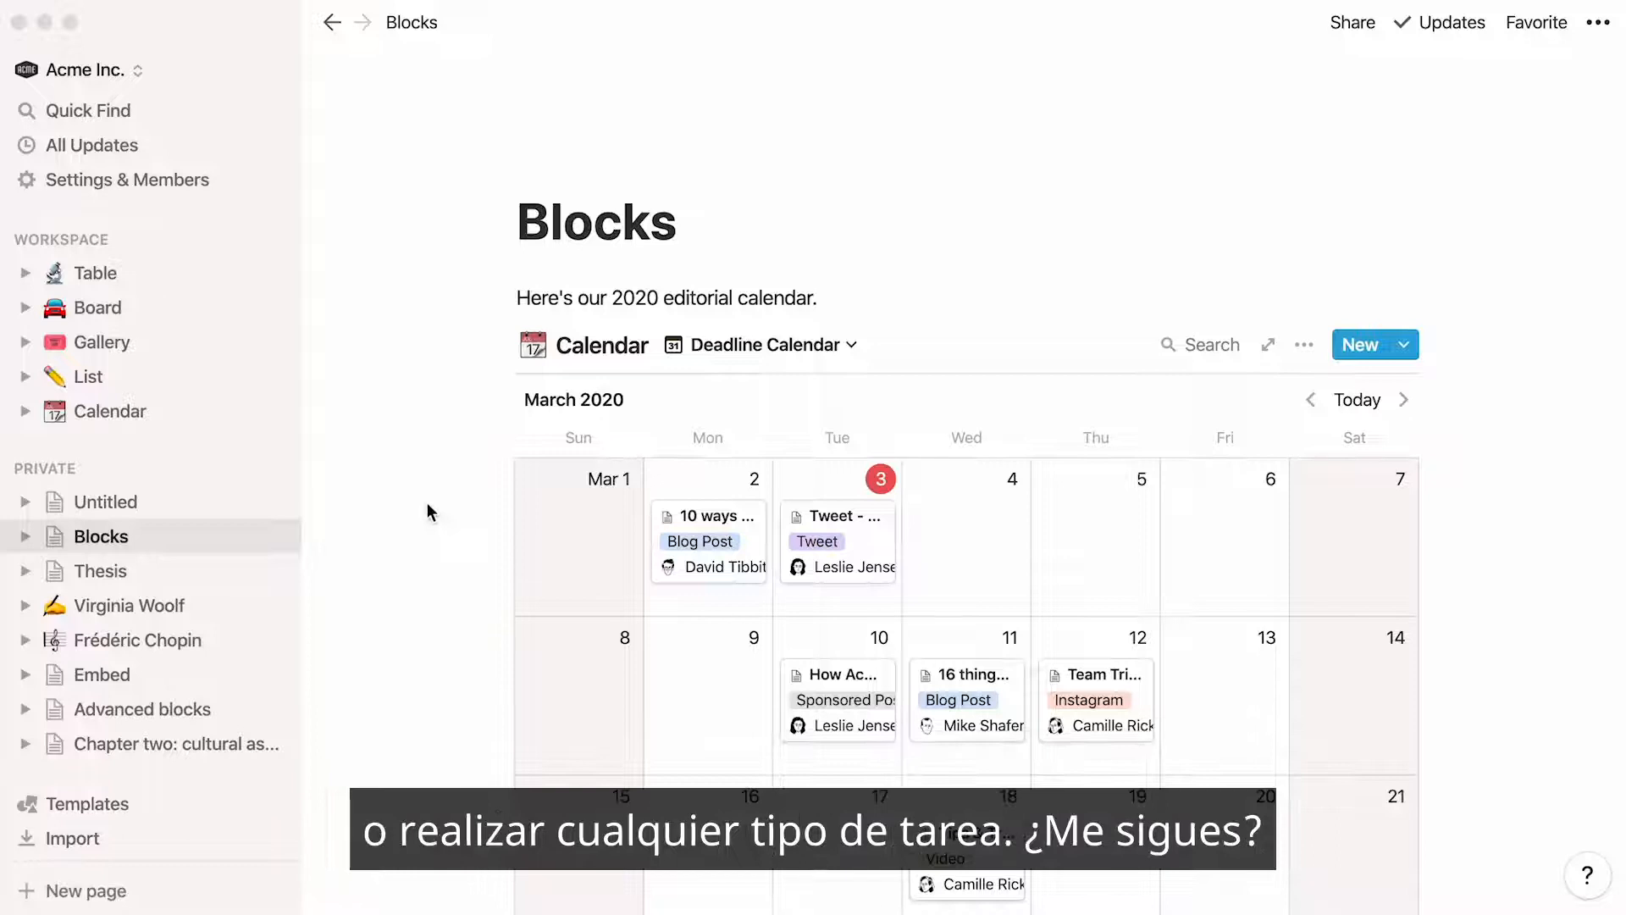
Write "These are notes from today's meeting." as a text block on the Untitled page and select it
left_click(156, 500)
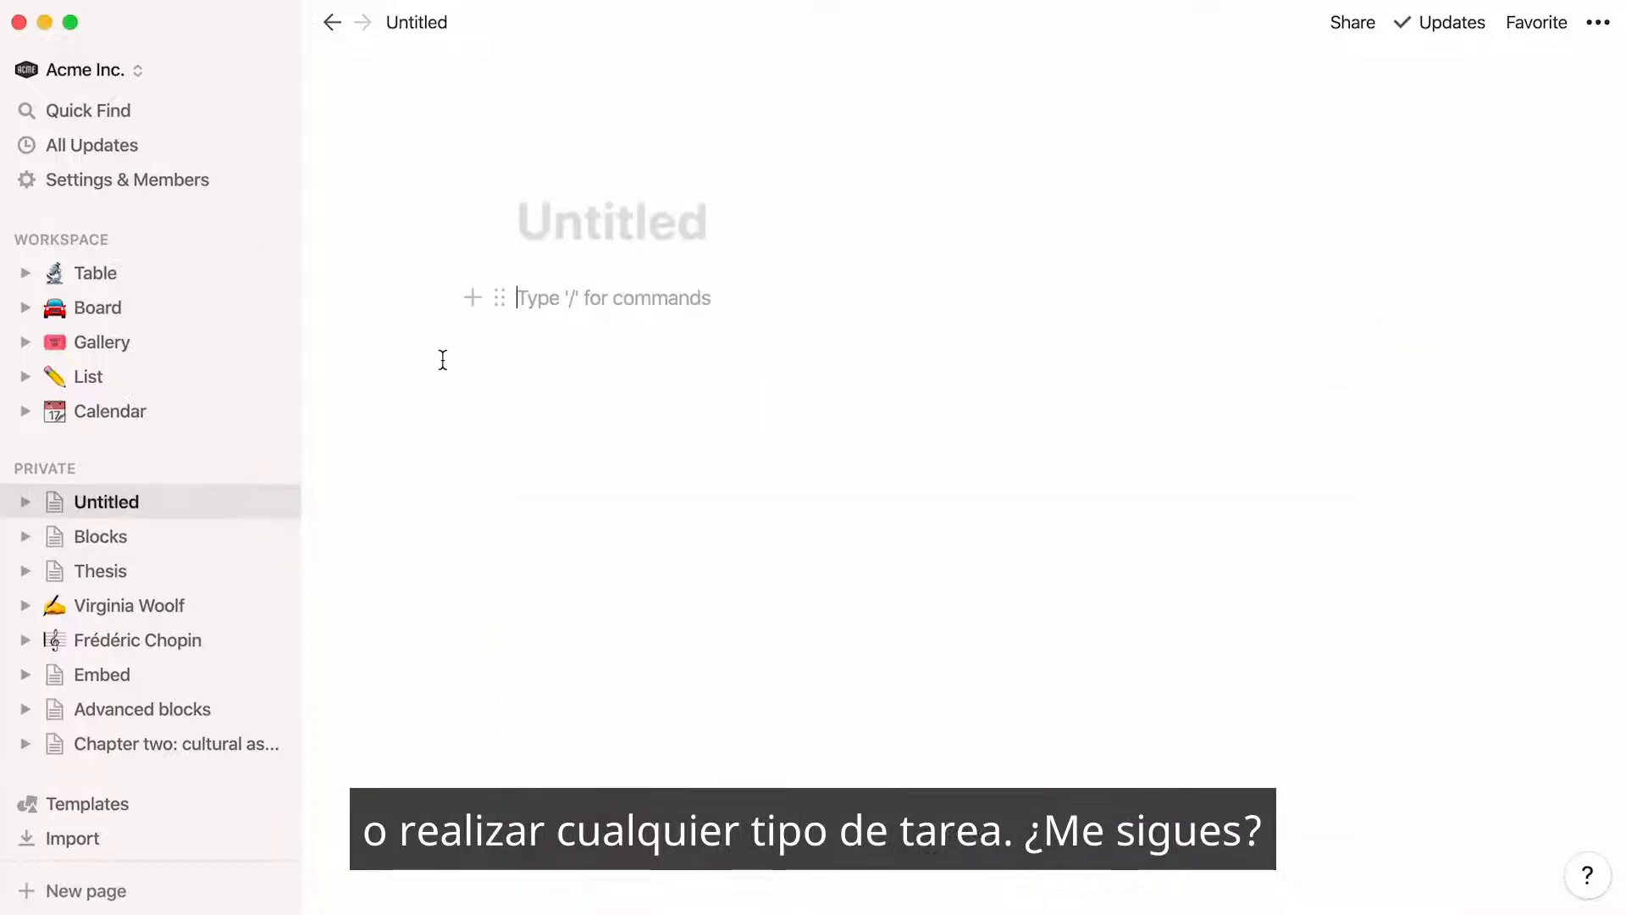
type("These are notes from today's meeting.")
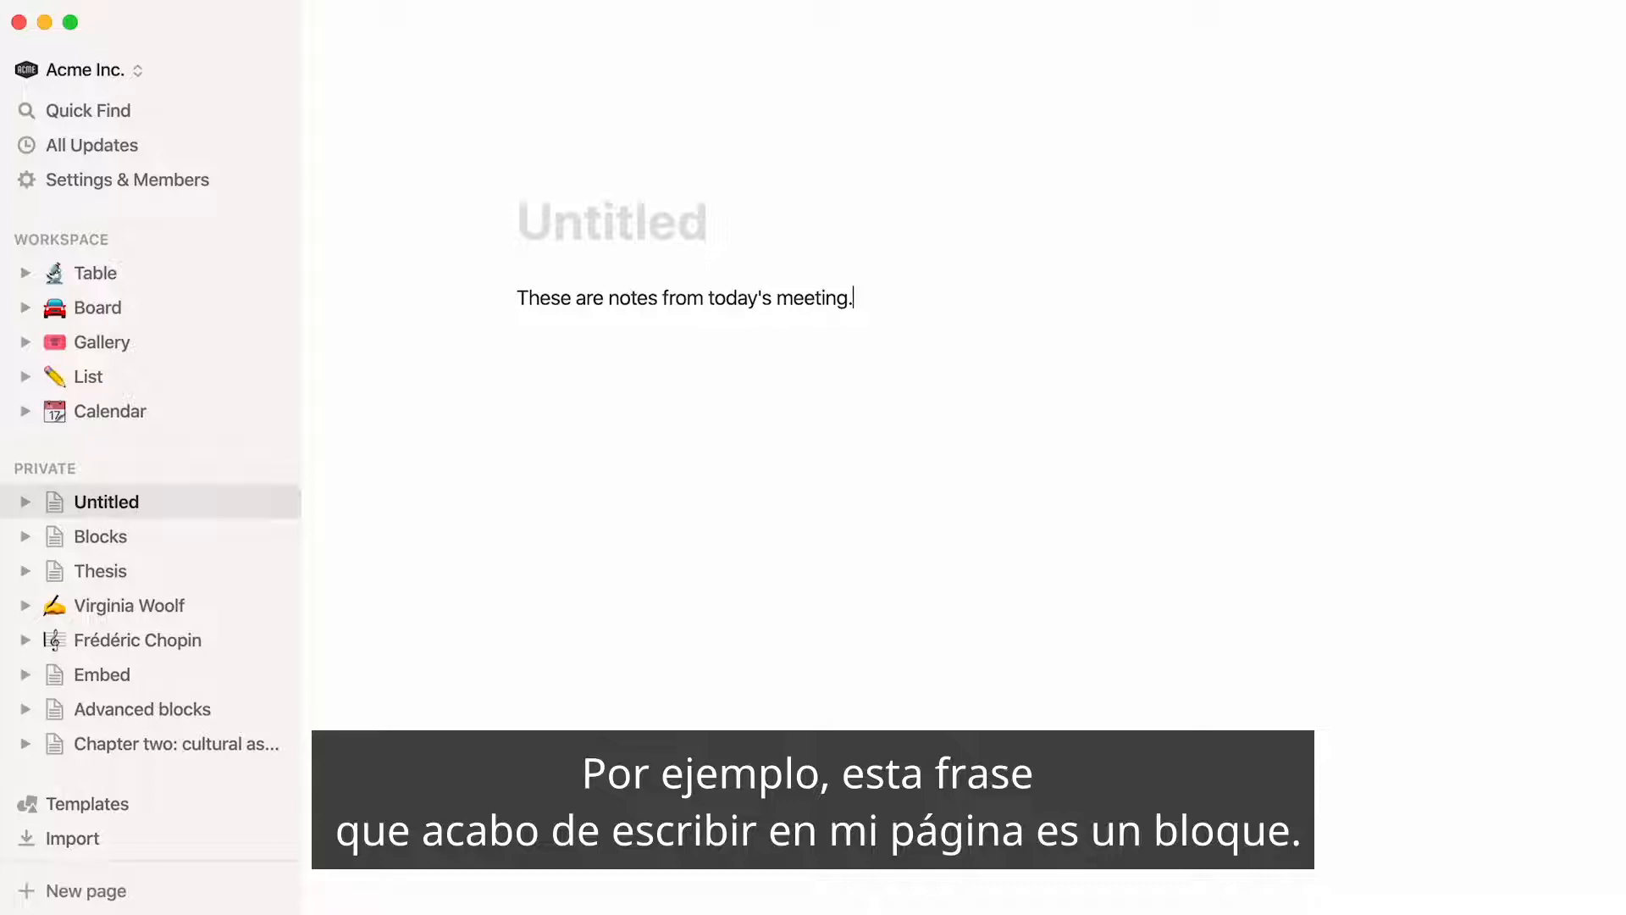
triple_click(578, 307)
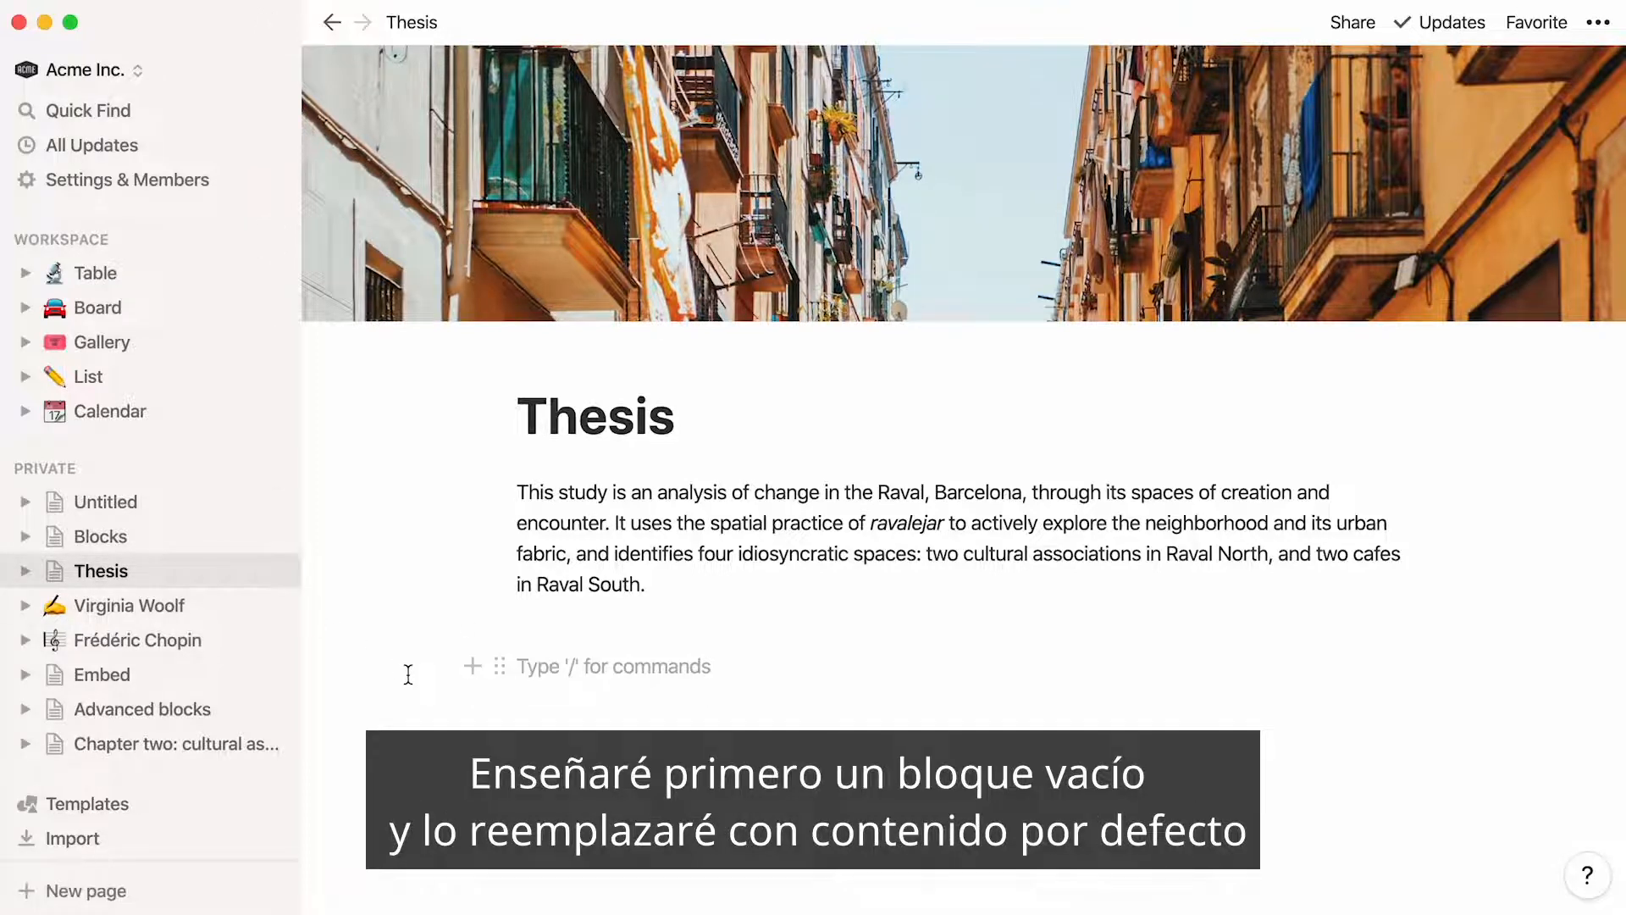
Embed a Chapter One sub-page in the empty block below the introductory paragraph of the Thesis page
type("/")
key("Down")
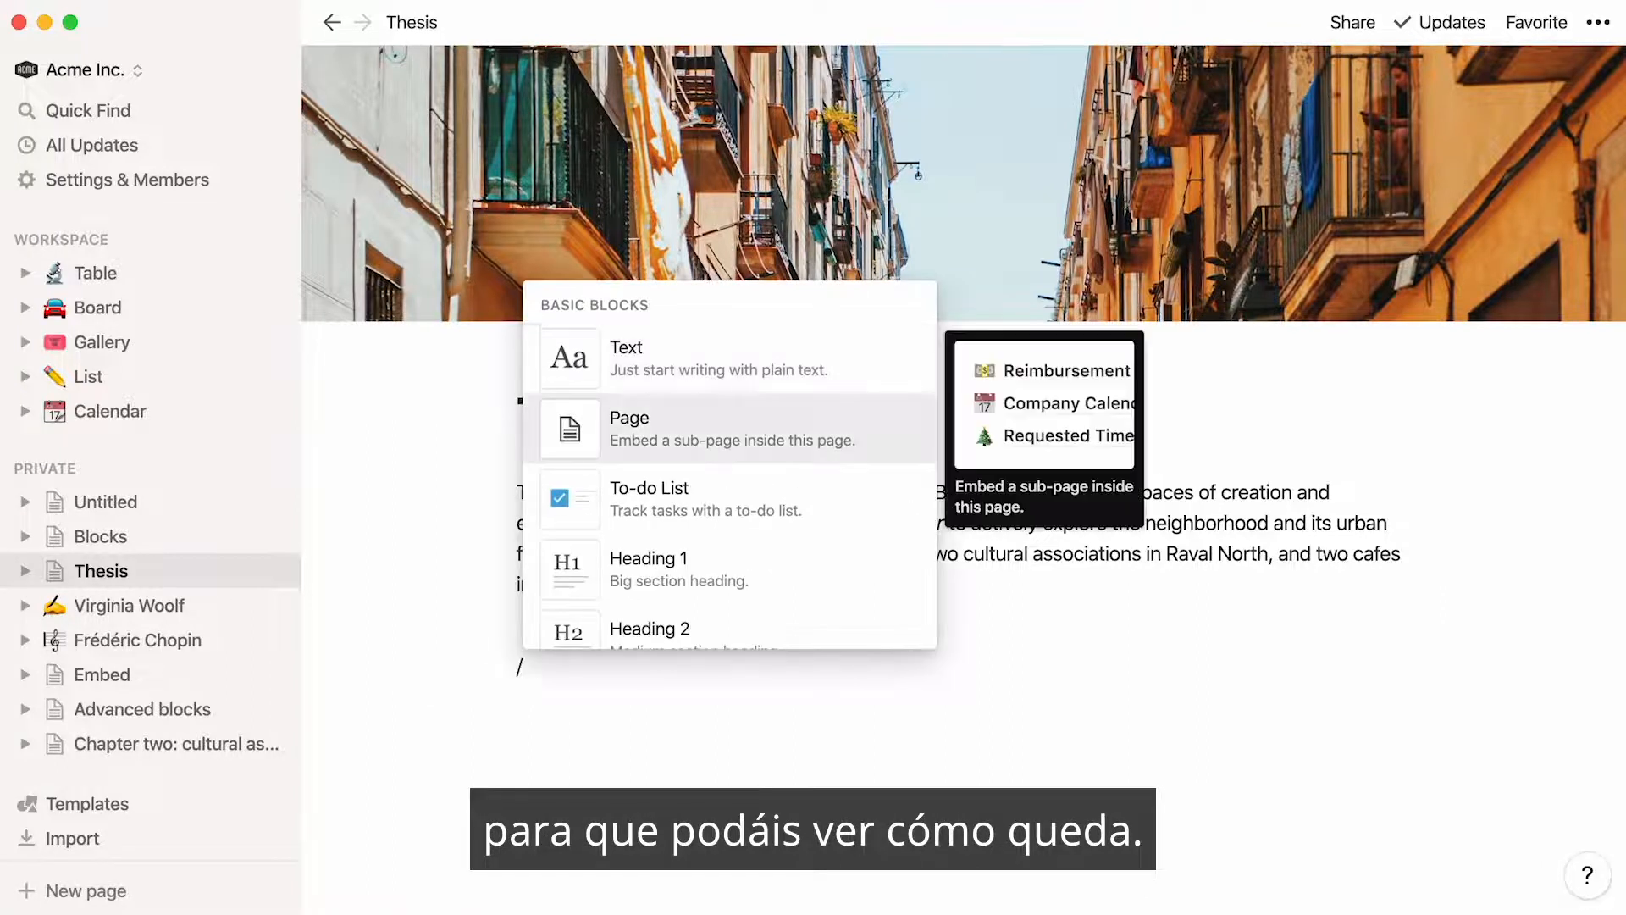
key("Return")
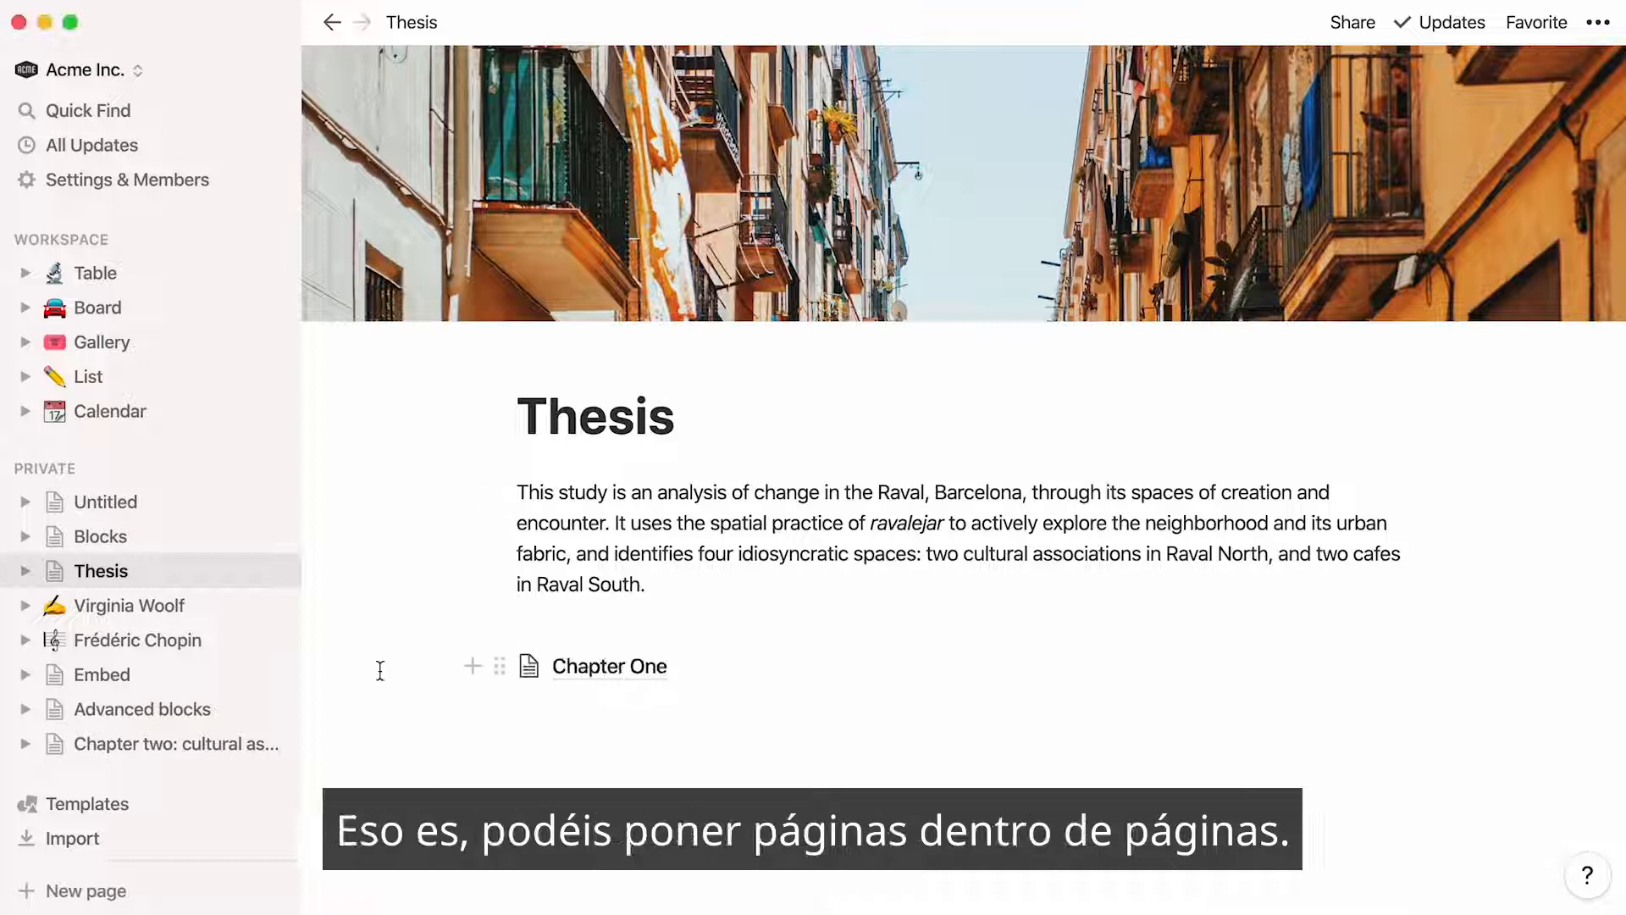
Go into Chapter One and its sub-page The Raval today, and examine the page hierarchy nested under Thesis
left_click(558, 674)
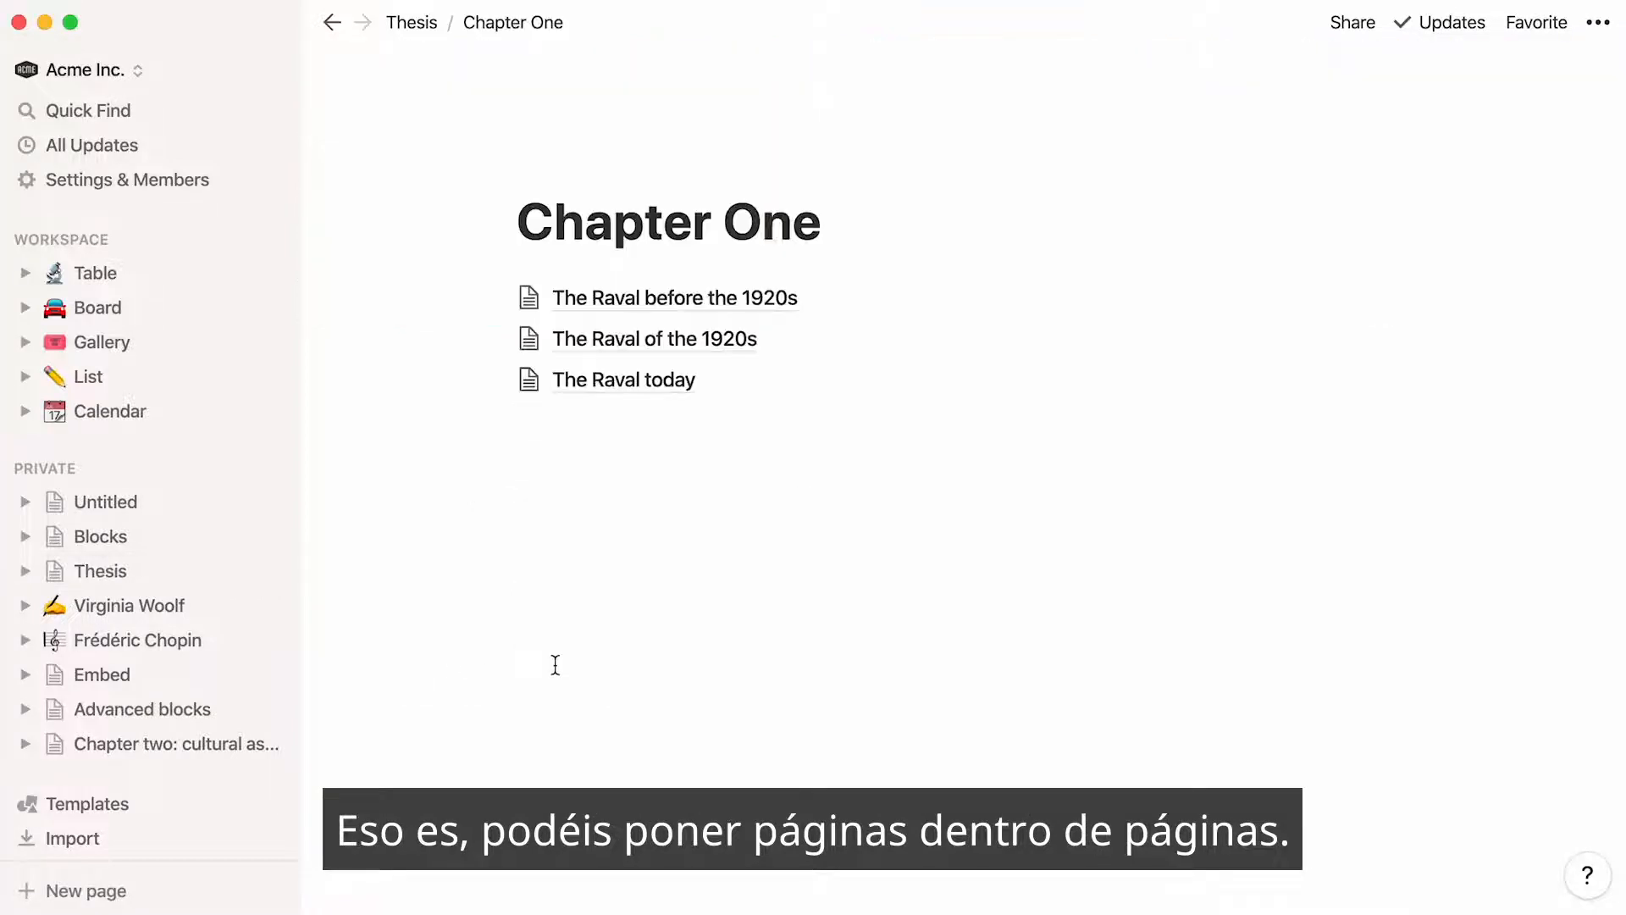
left_click(625, 383)
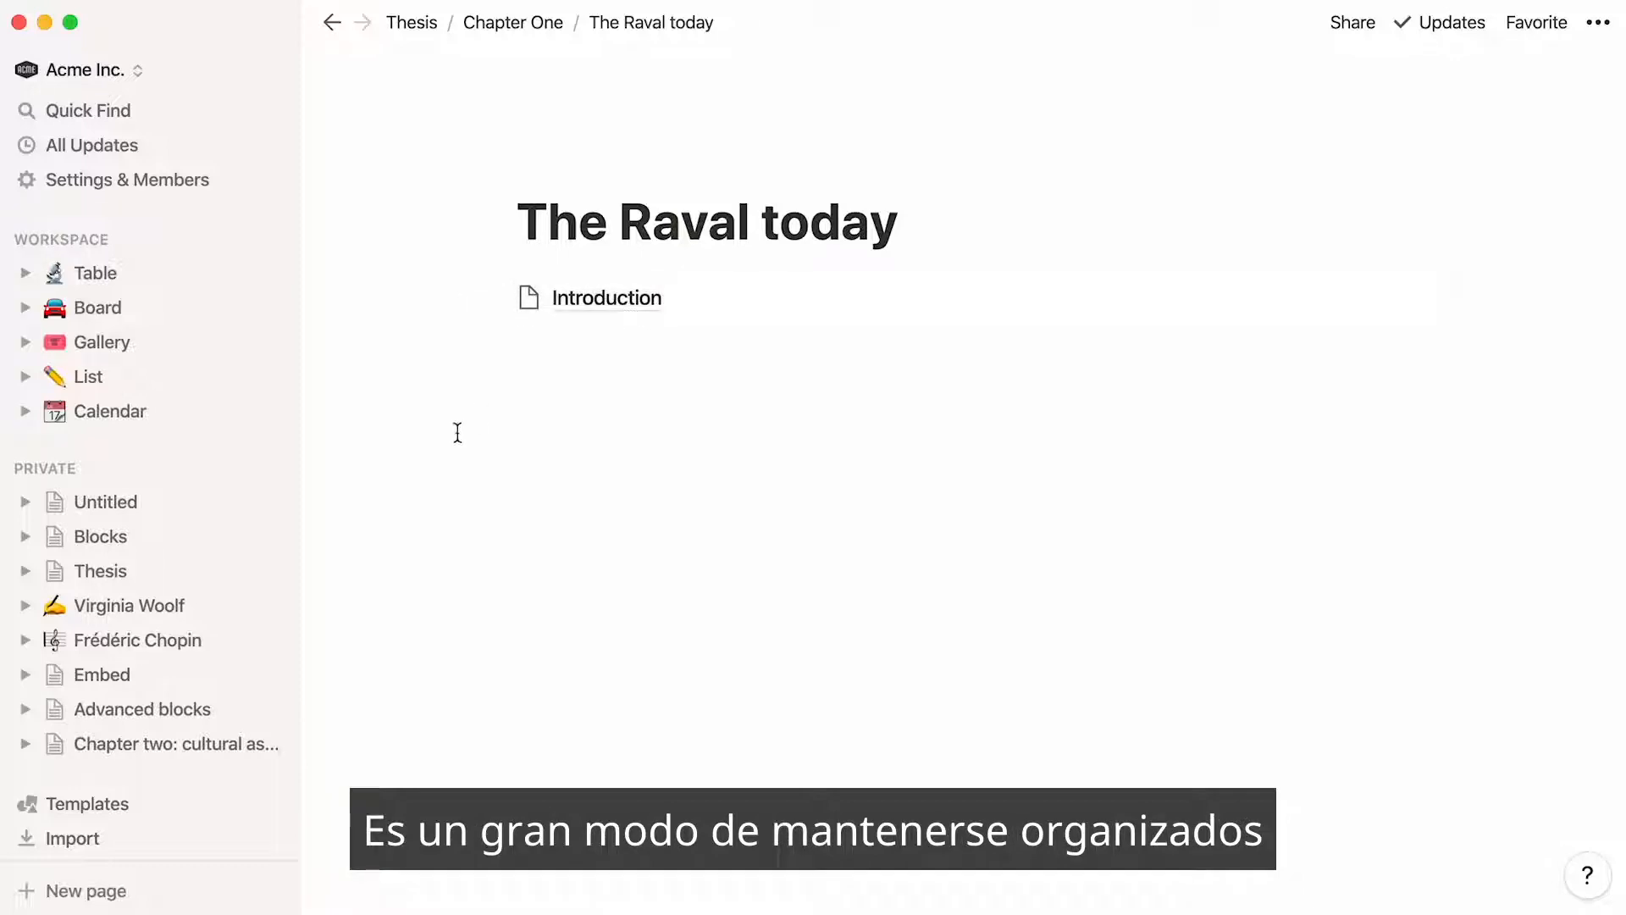
left_click(26, 570)
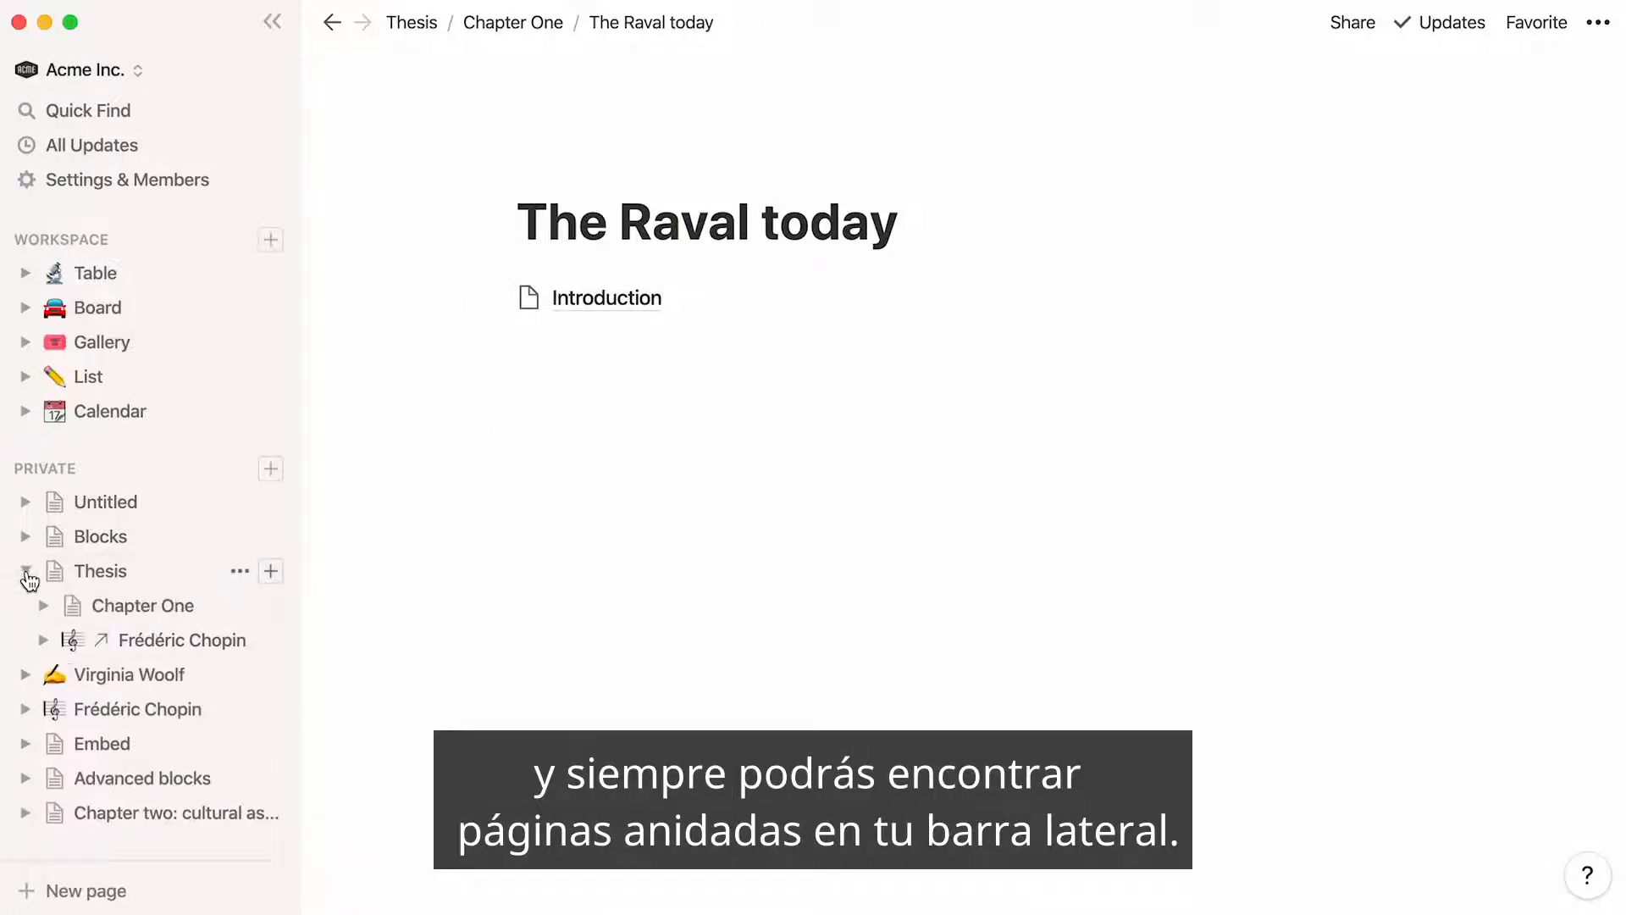
left_click(42, 605)
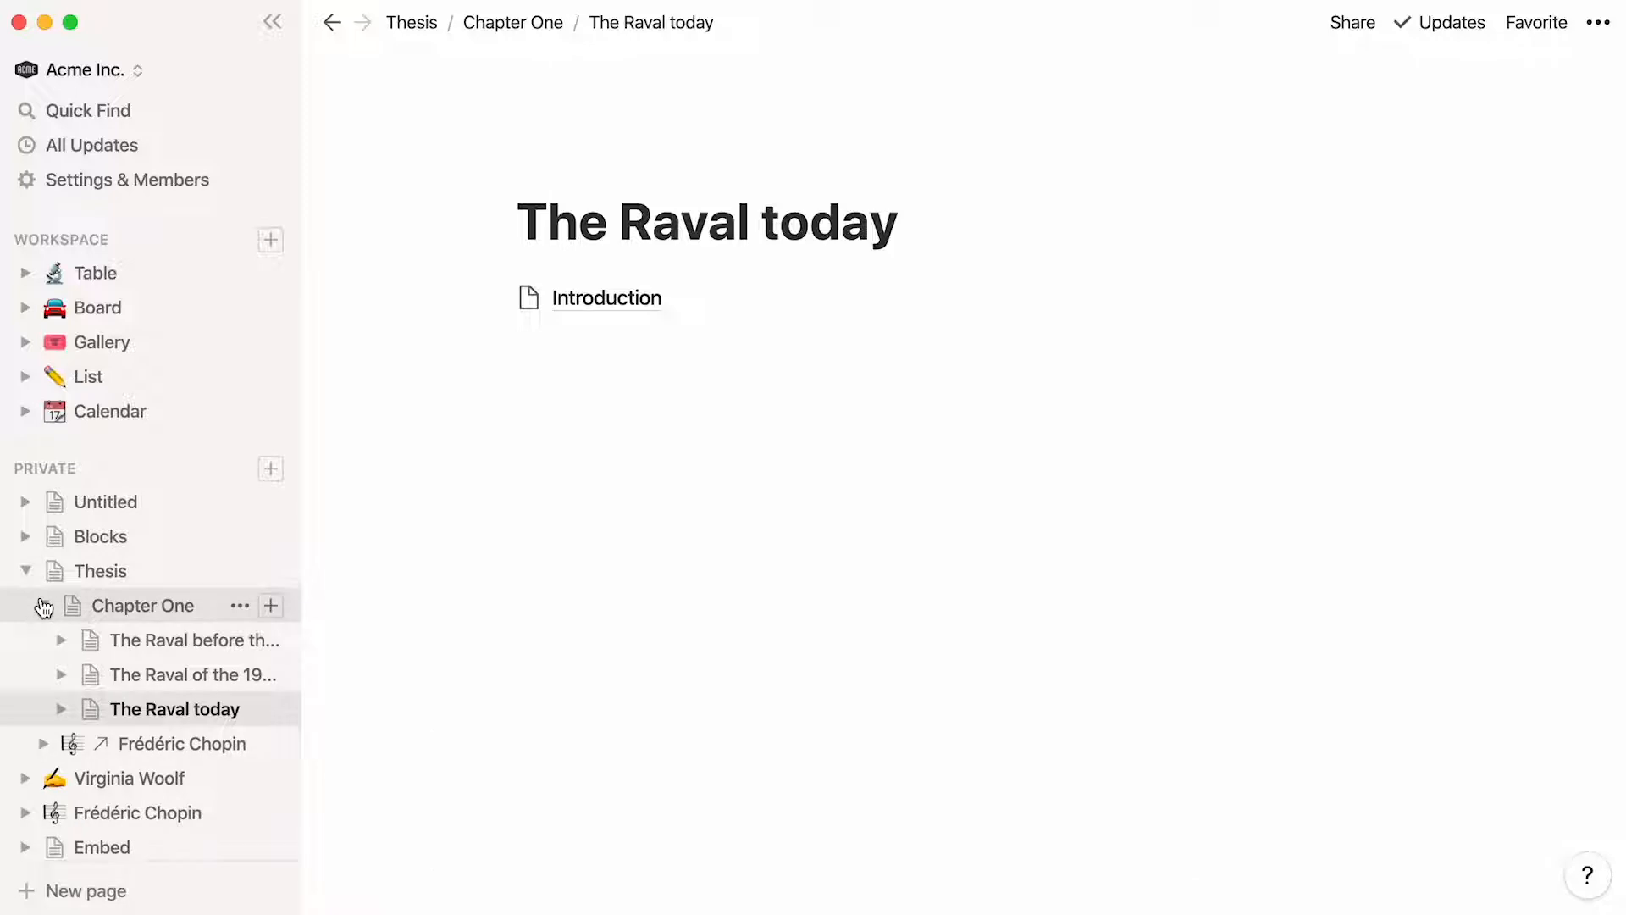
left_click(42, 606)
left_click(25, 571)
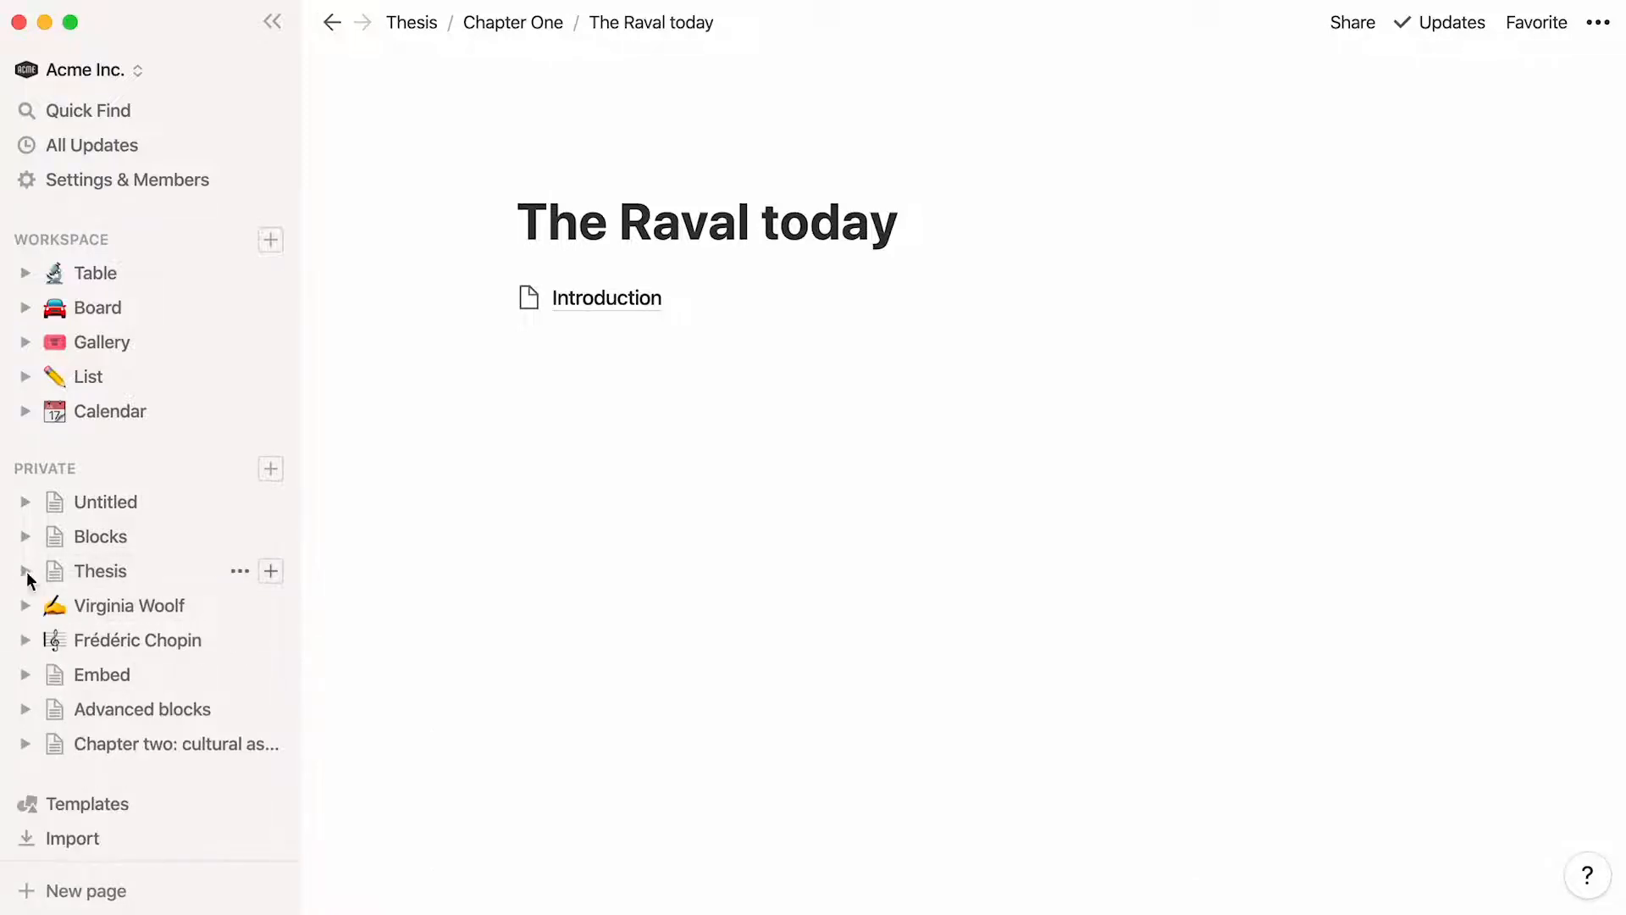
Return to the Thesis page and insert a to-do list block below the Chapter One sub-page
left_click(161, 573)
left_click(508, 741)
type("/")
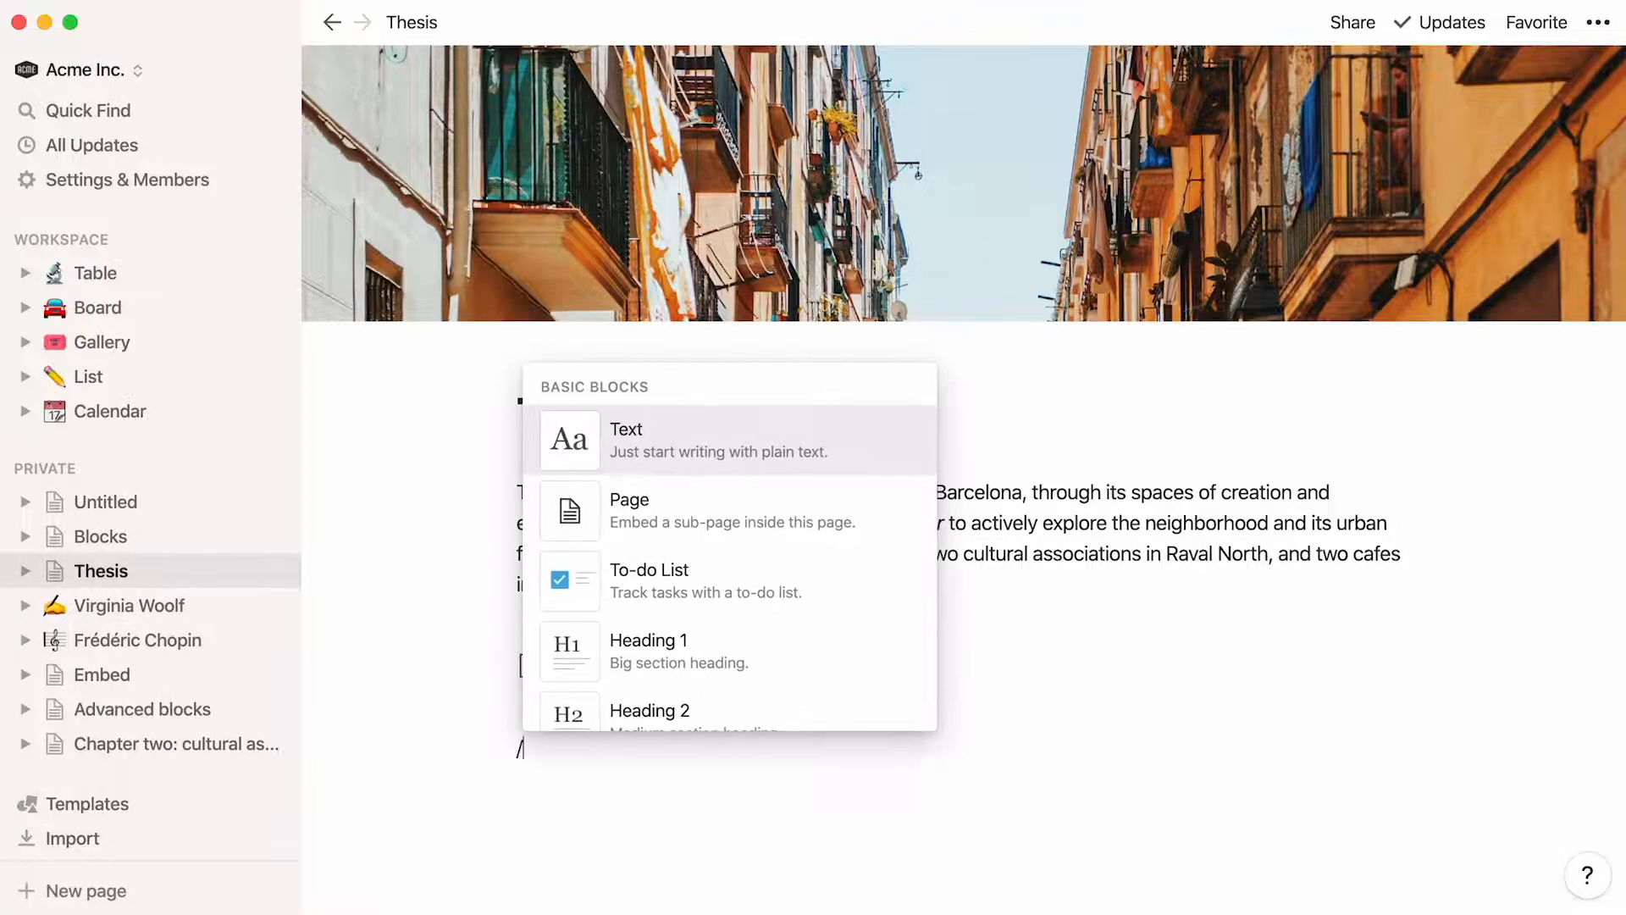
key("Down")
key("Down")
key("Return")
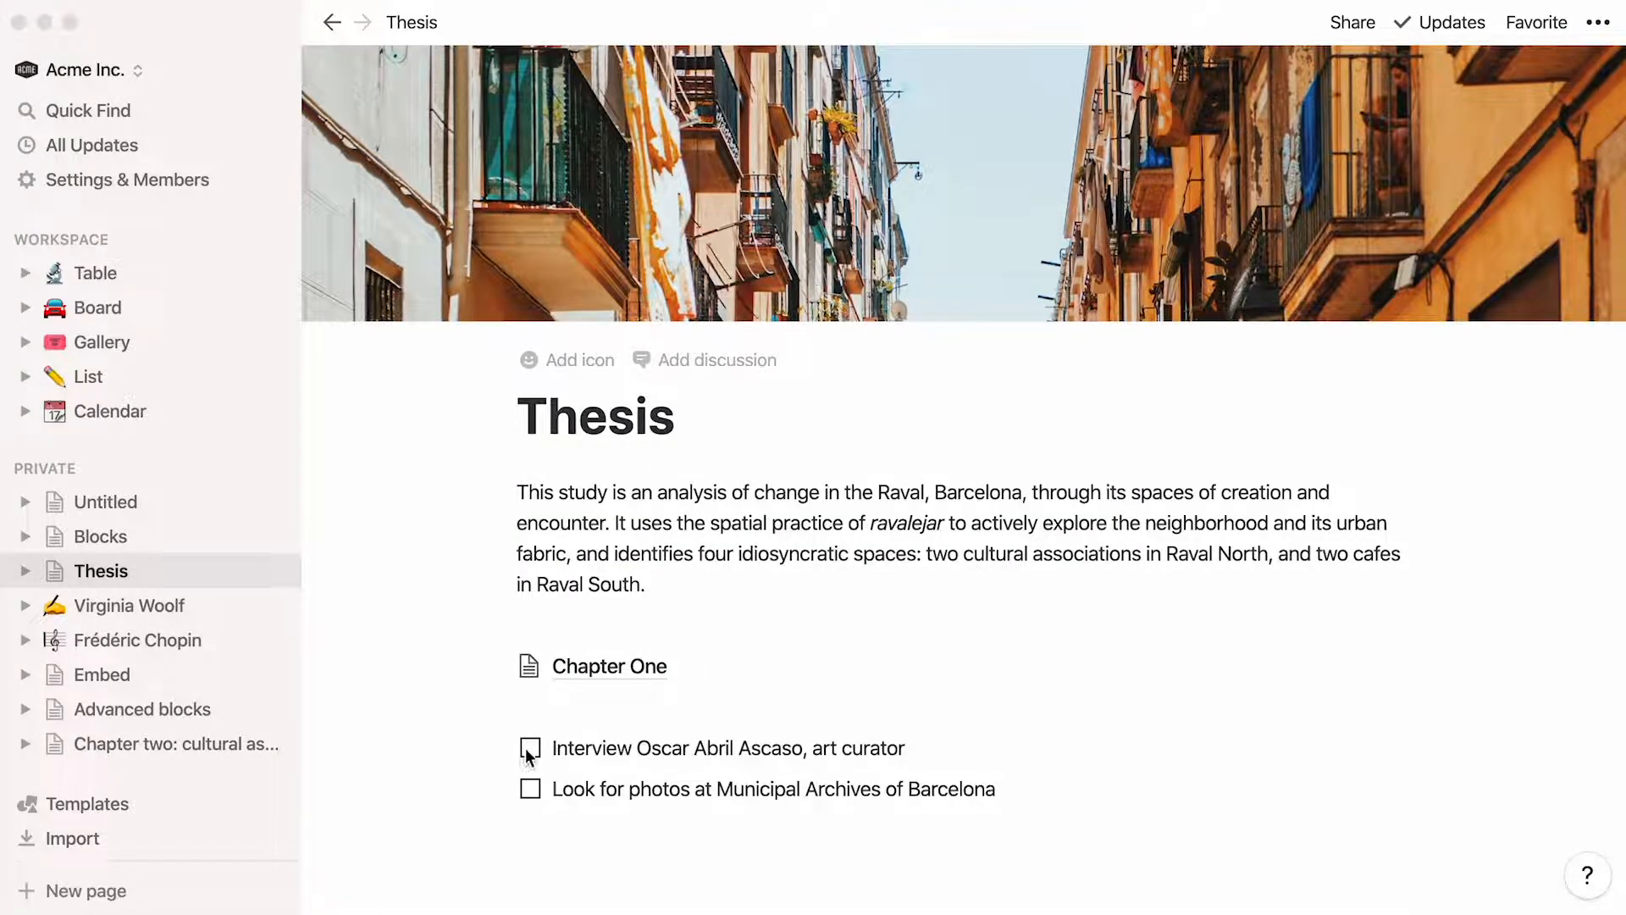
Mark the interview to-do as done, and try checking and unchecking the municipal archives photo to-do
left_click(528, 750)
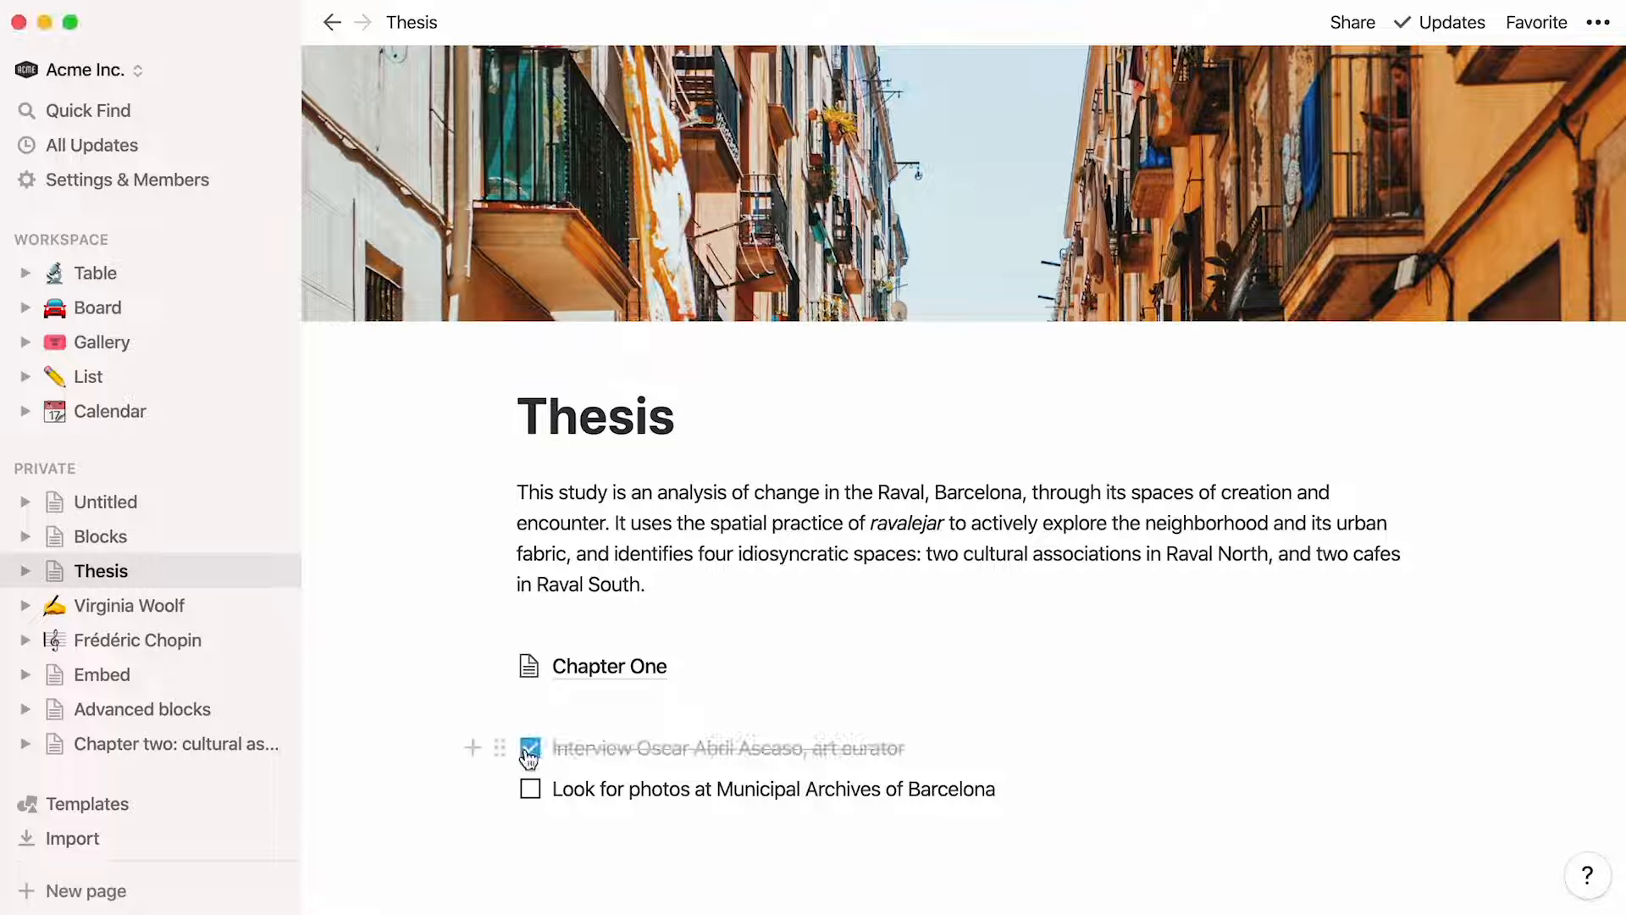
left_click(531, 789)
left_click(531, 793)
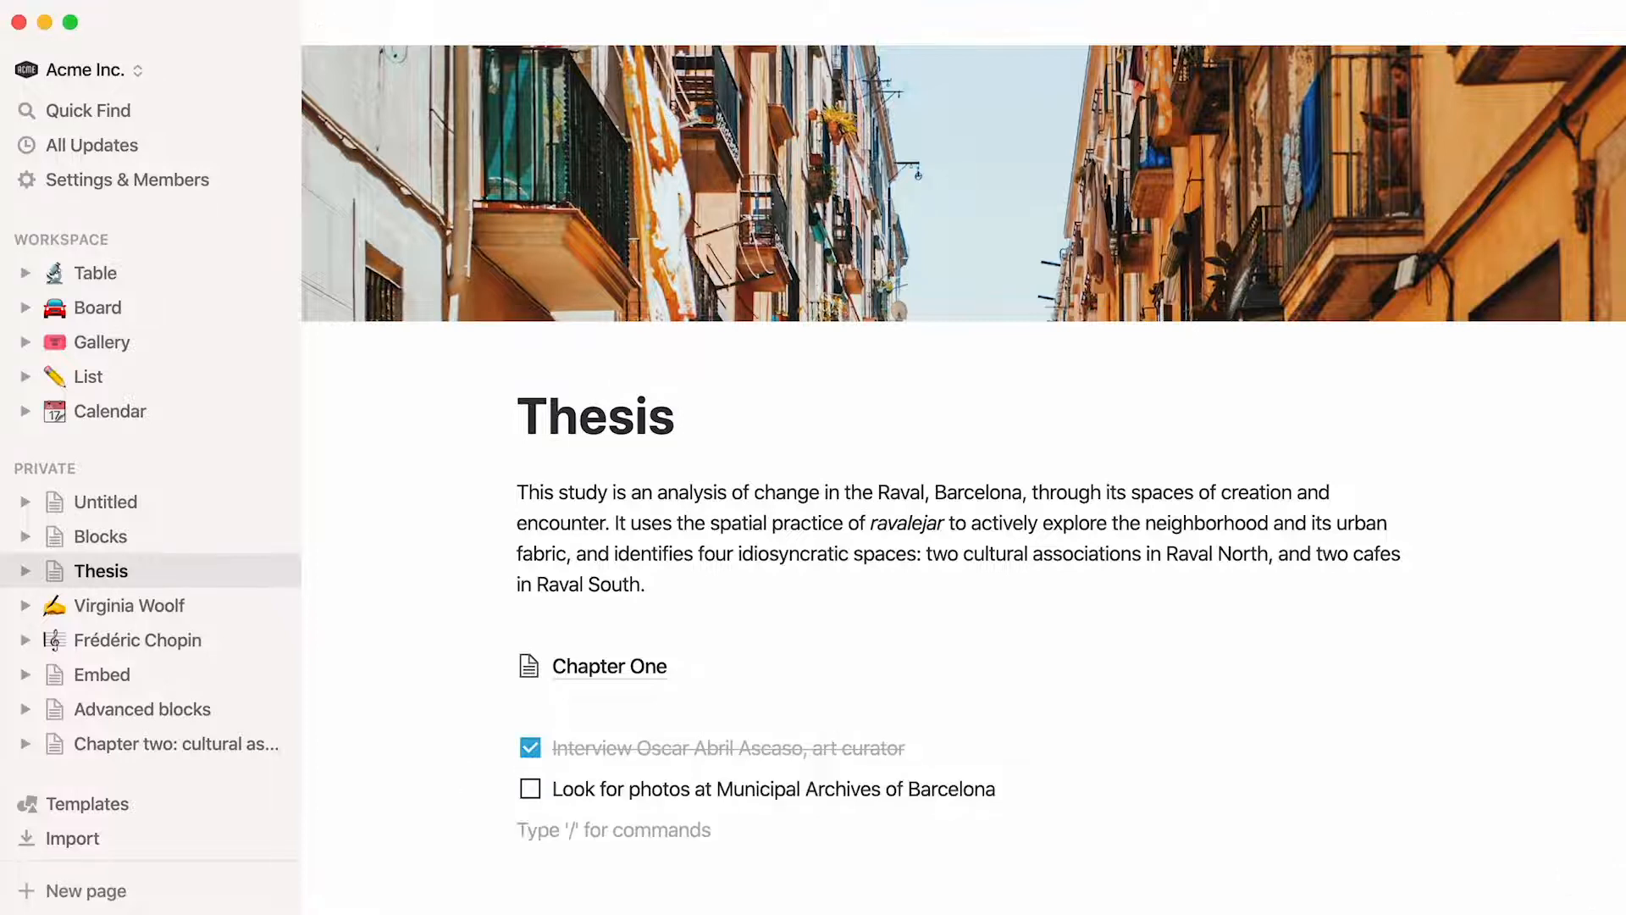
Add a Heading 1 block reading "Research methods" below the to-do list
key("Return")
type("/")
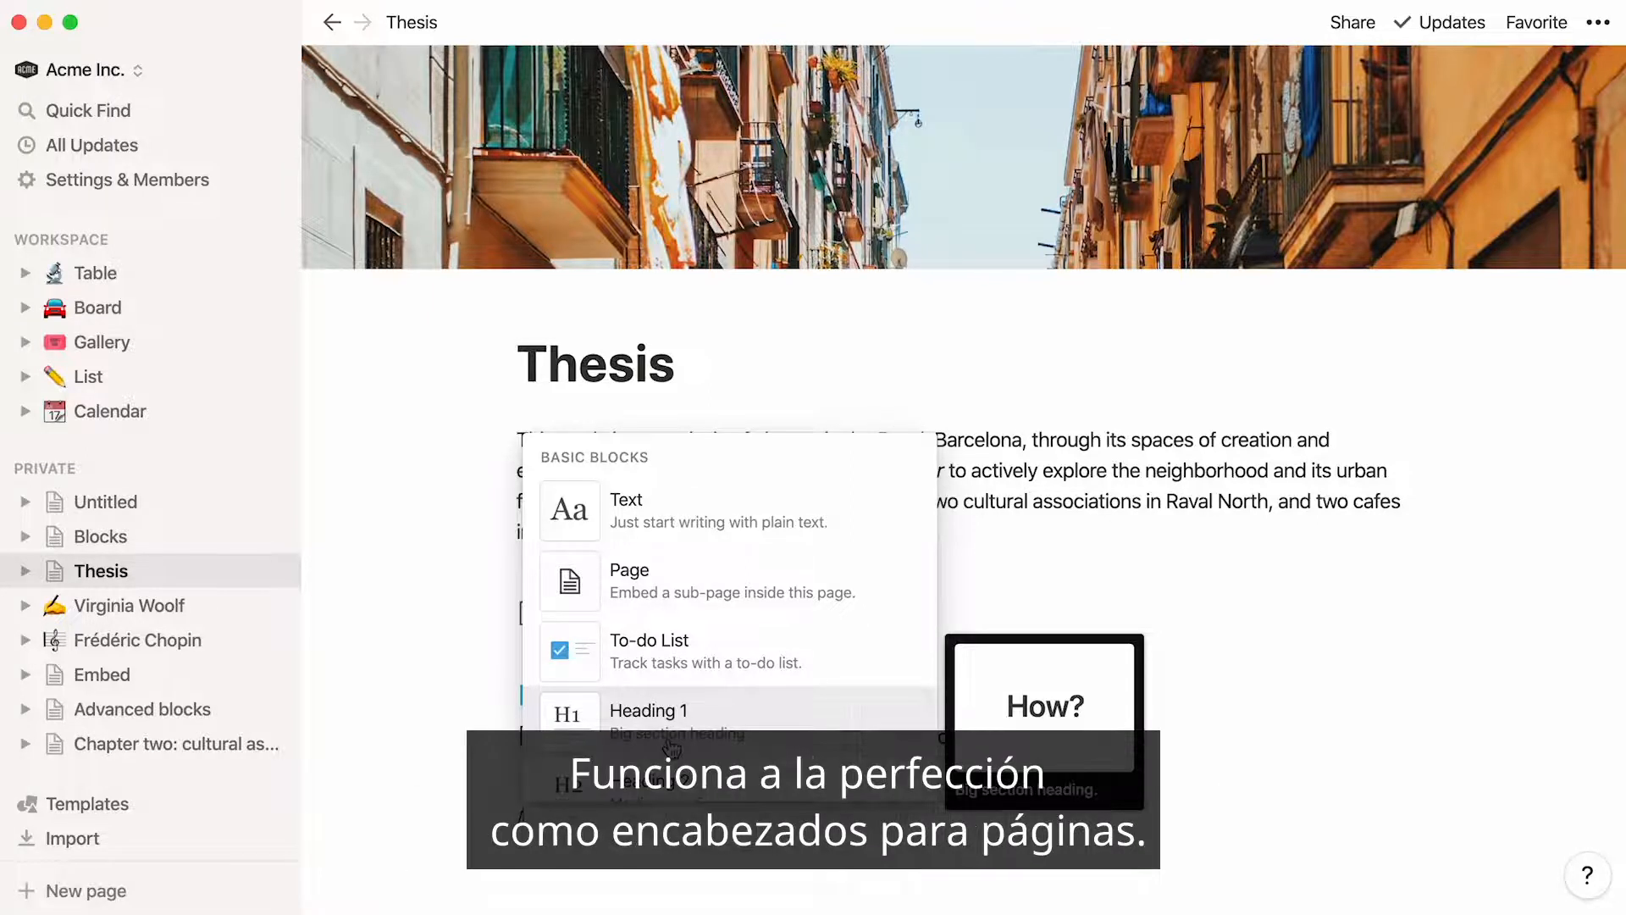
type("h1")
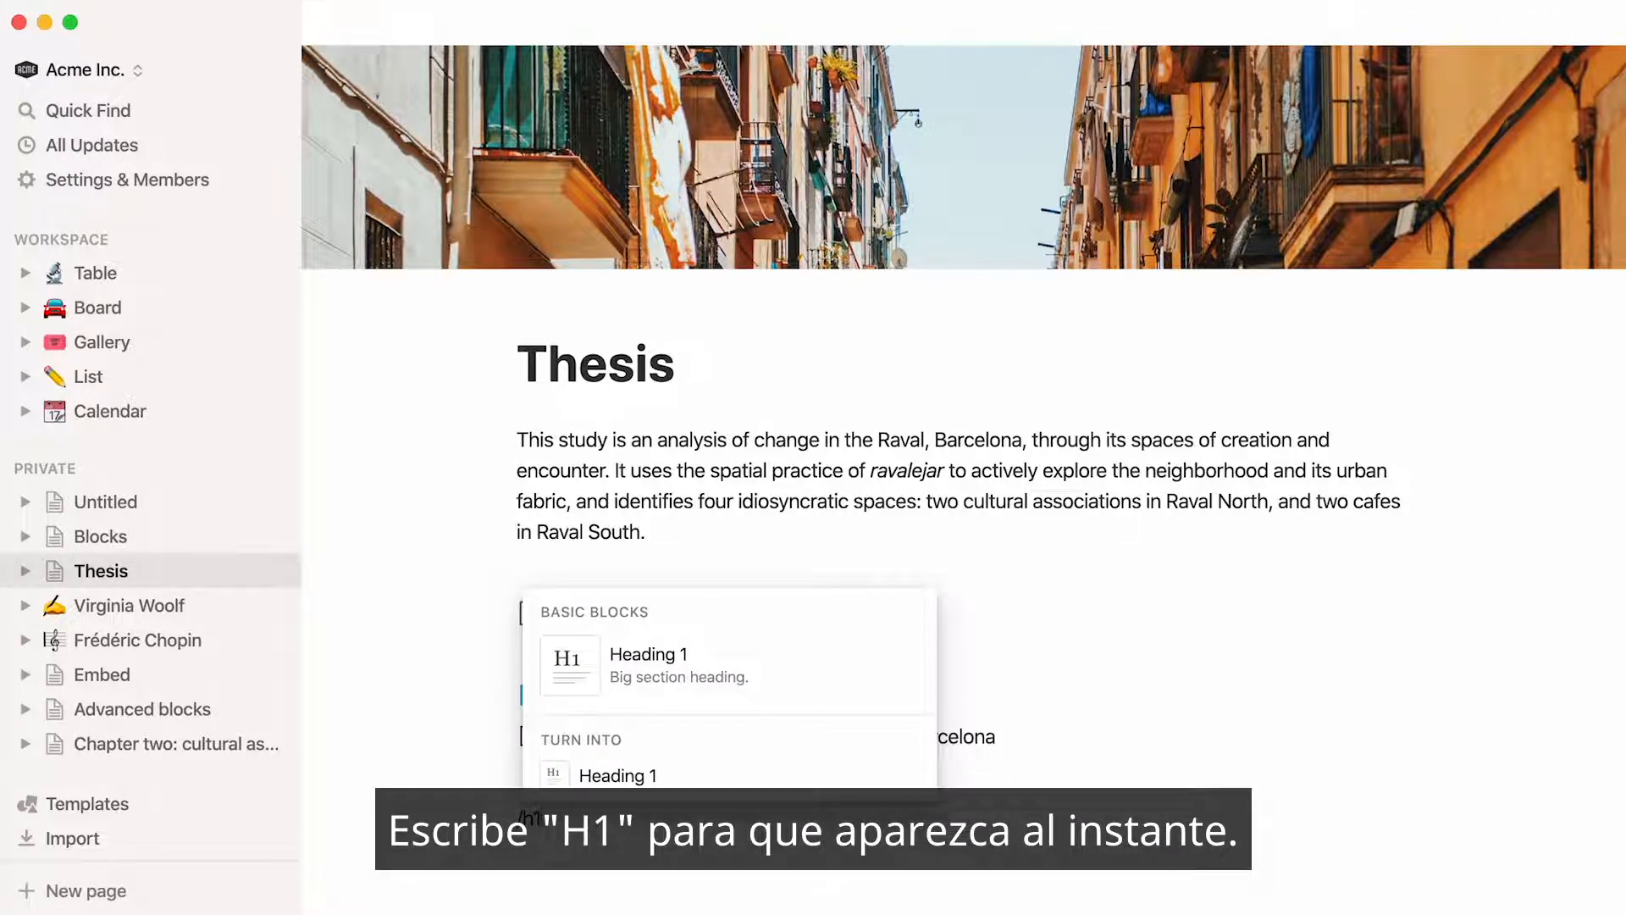
key("Return")
type("Research methods")
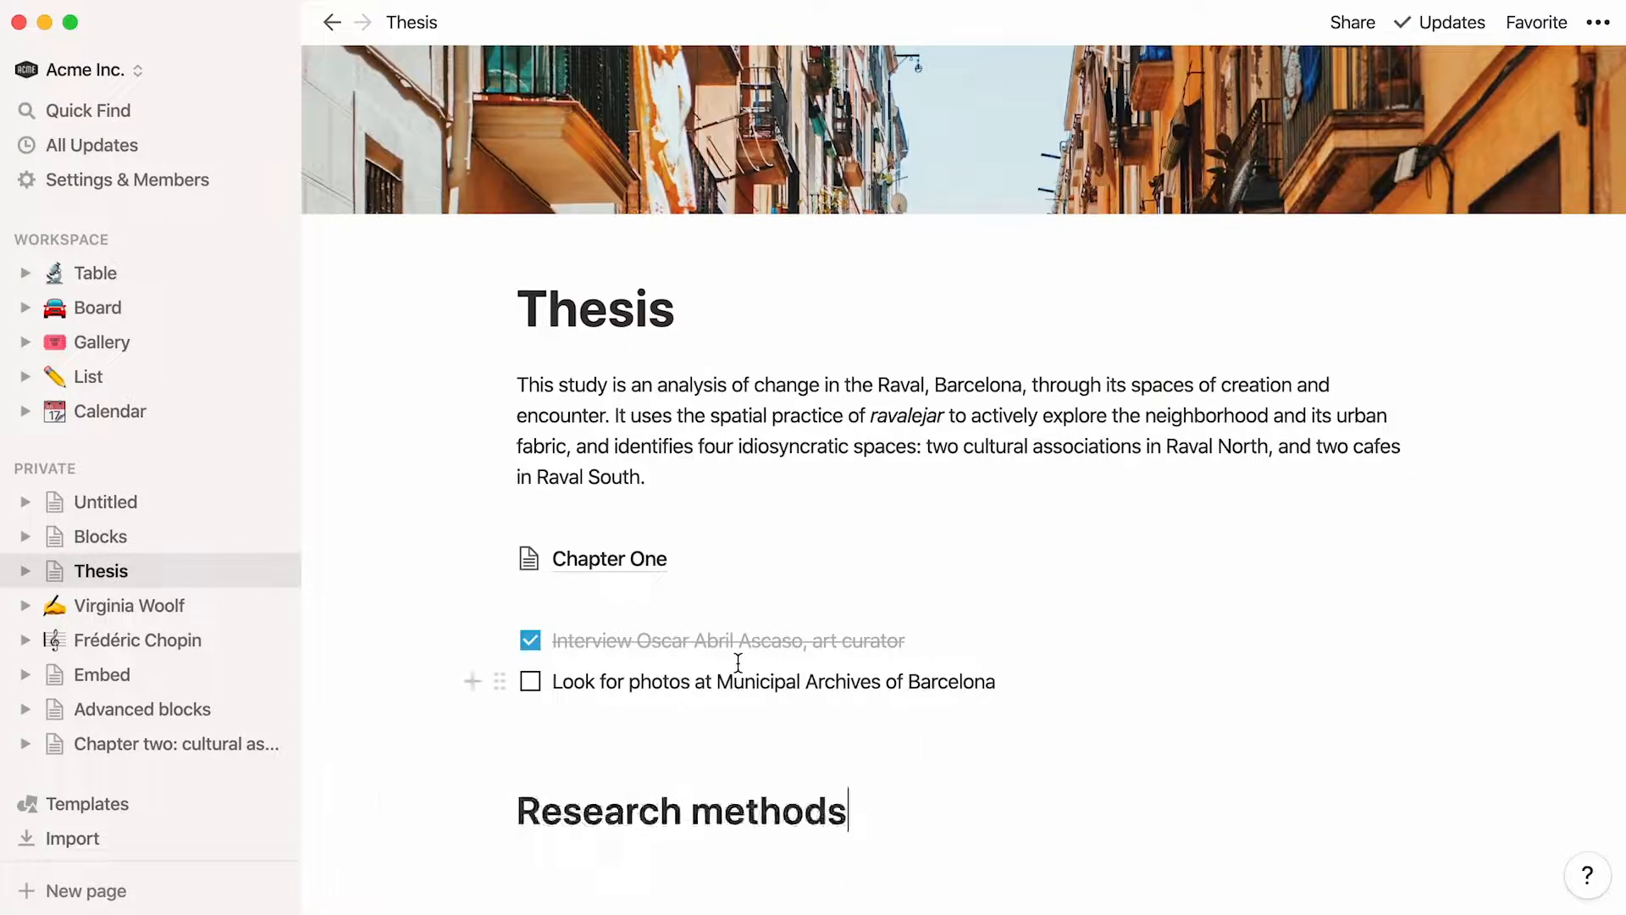
Add a Heading 2 block reading "Identification of four case studies" under Research methods
key("Return")
type("/")
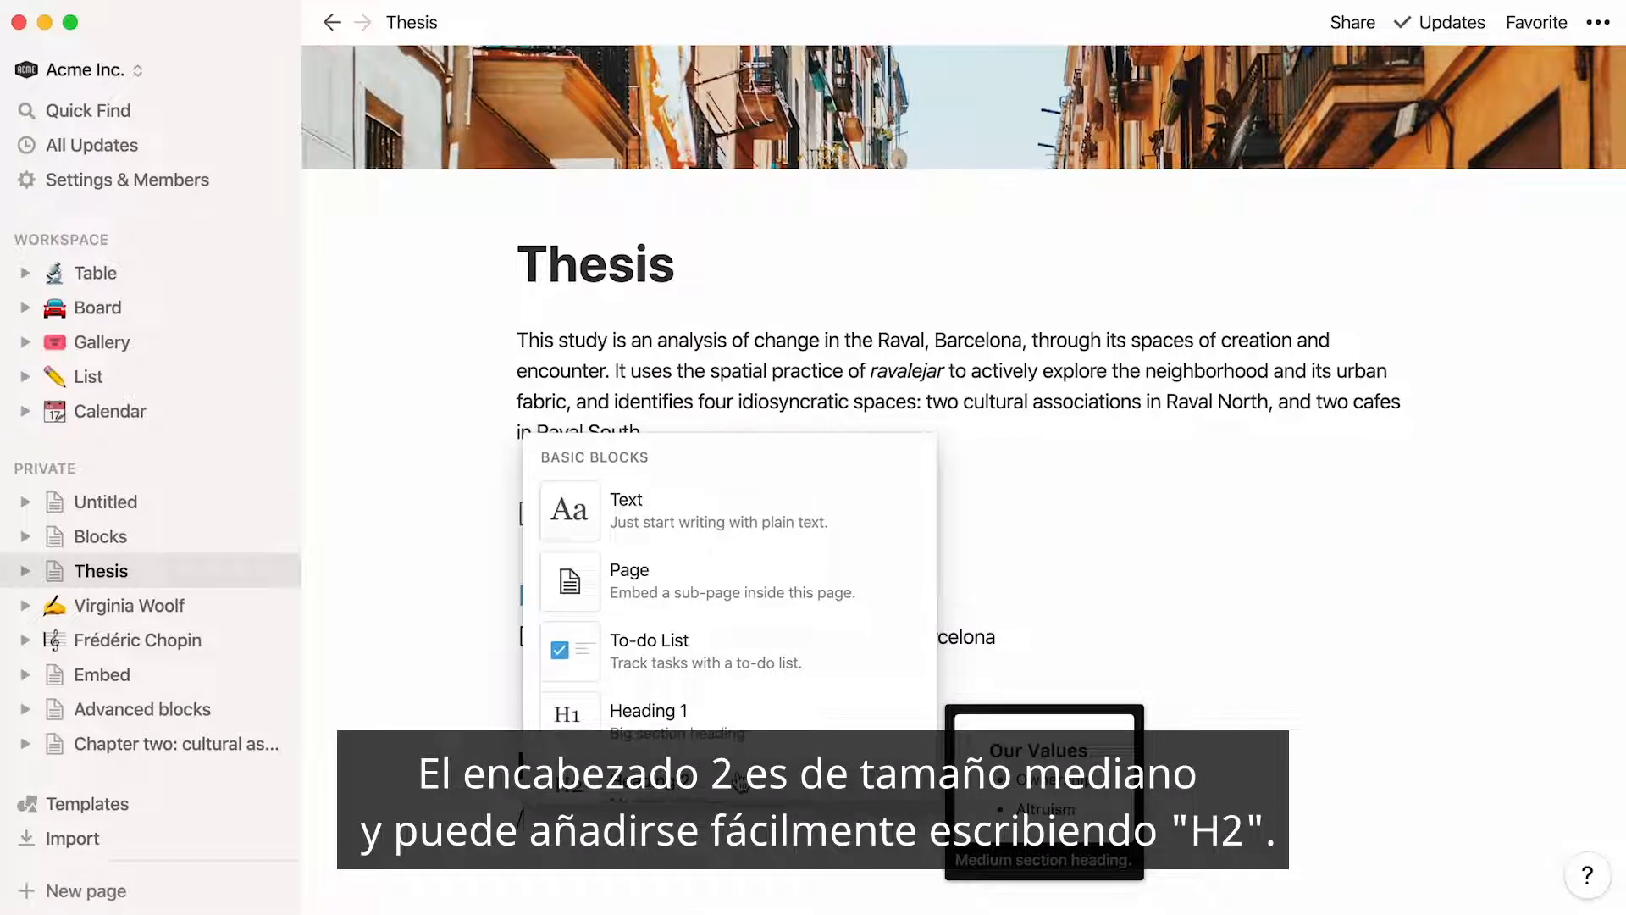
type("h2")
left_click(781, 686)
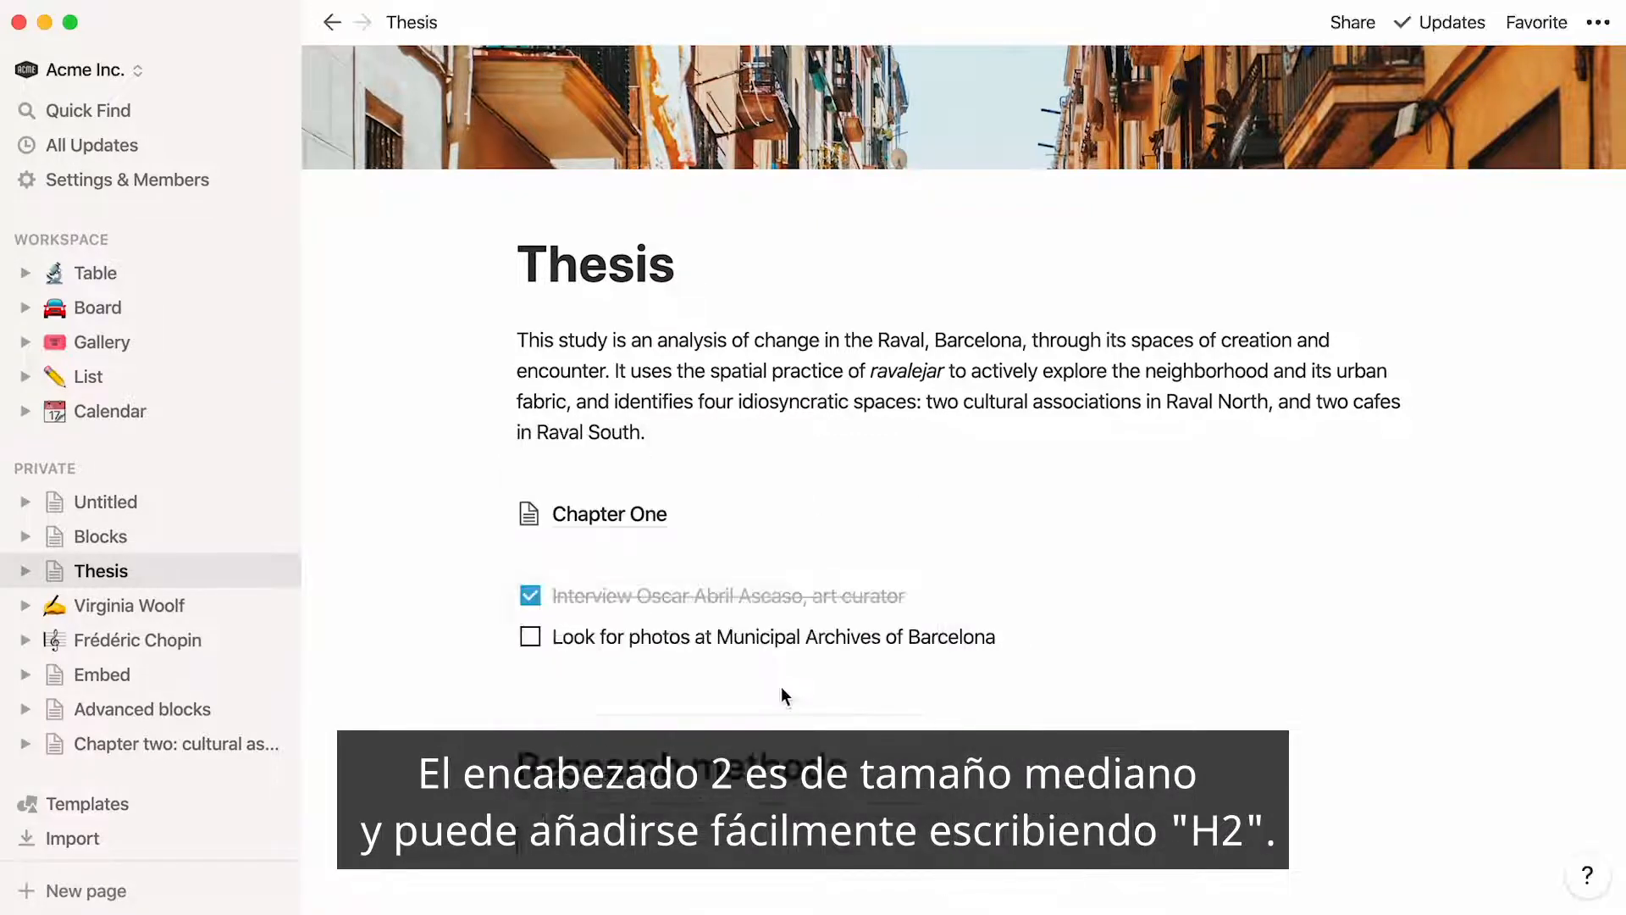
type("Identification of four case studies")
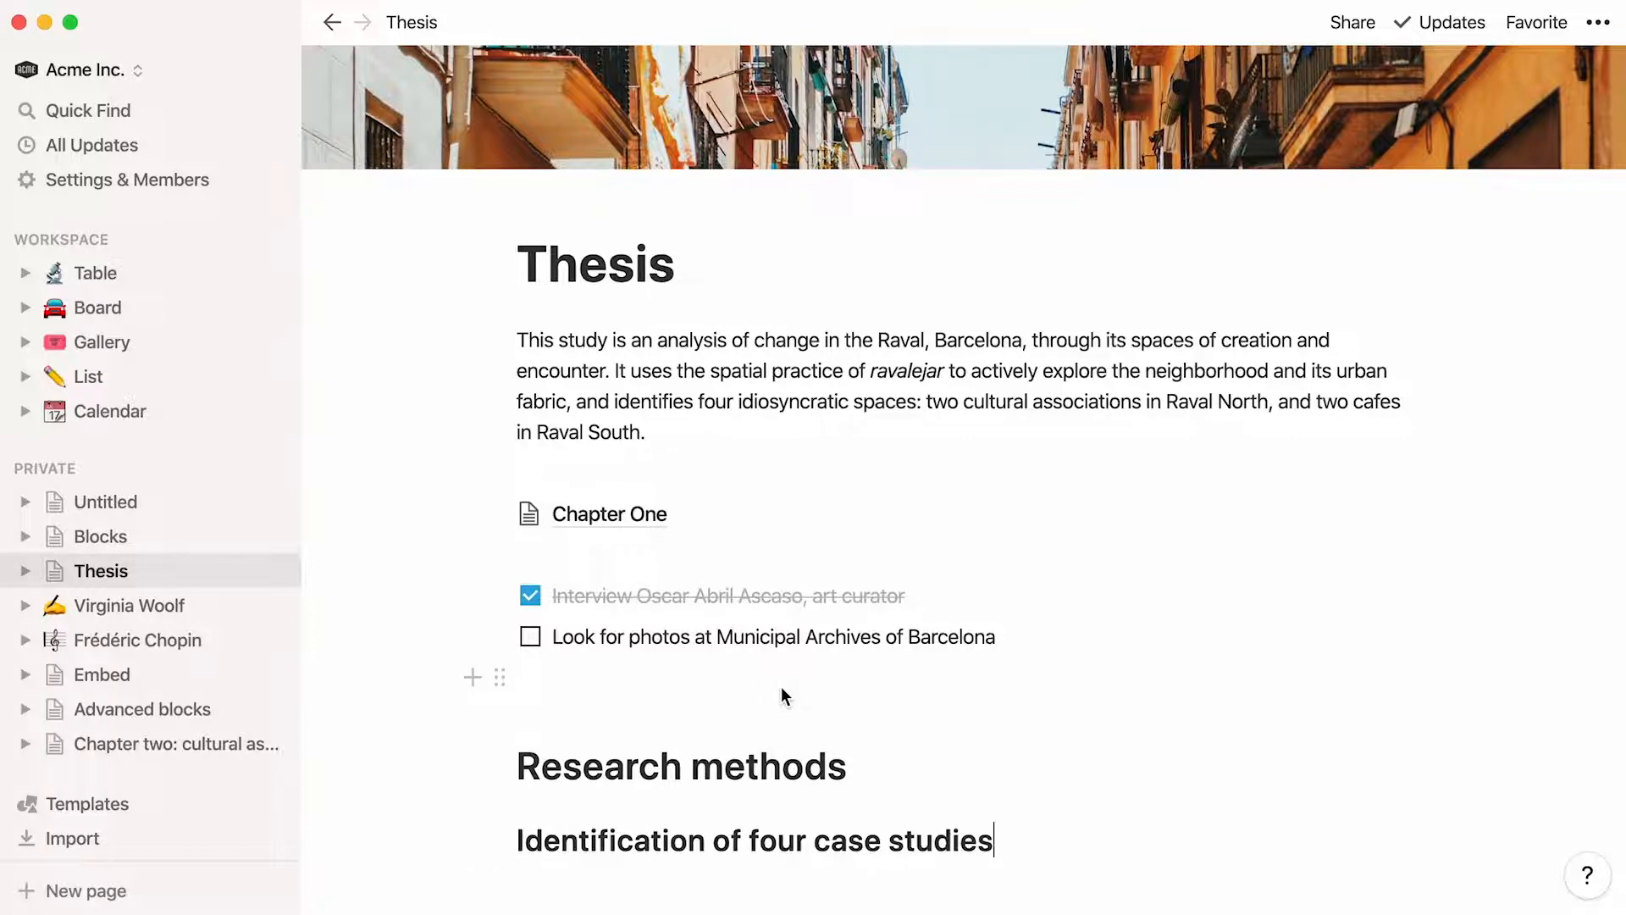
Add a Heading 3 block reading "Acknowledgements" below the case studies heading
key("Return")
type("/")
scroll(852, 659, "down", 3)
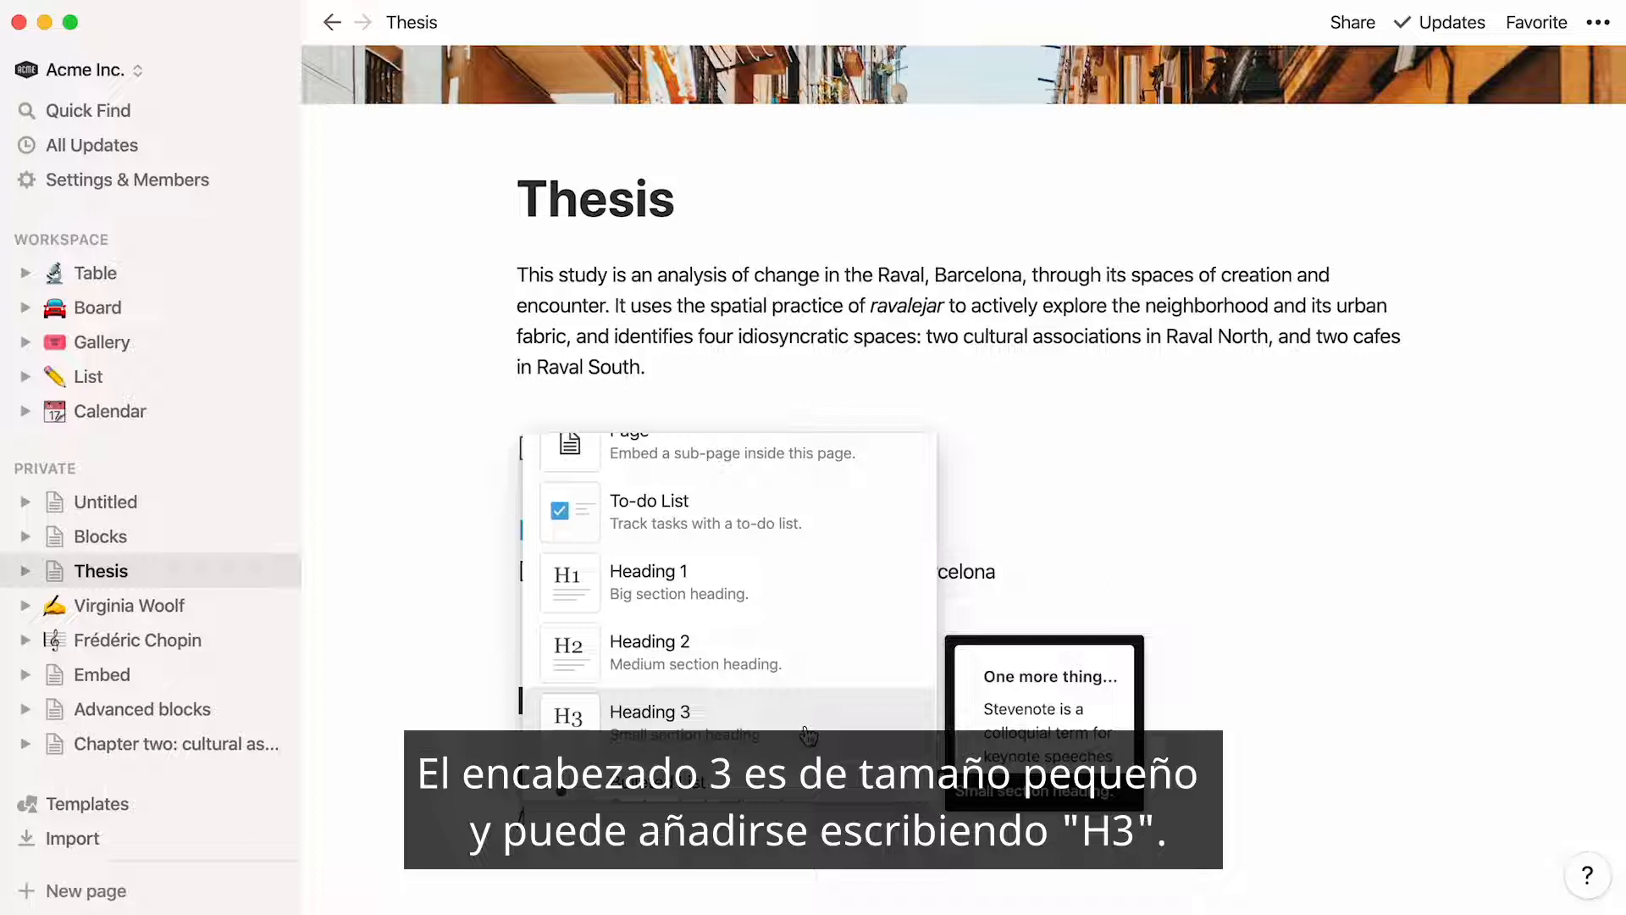
type("h3")
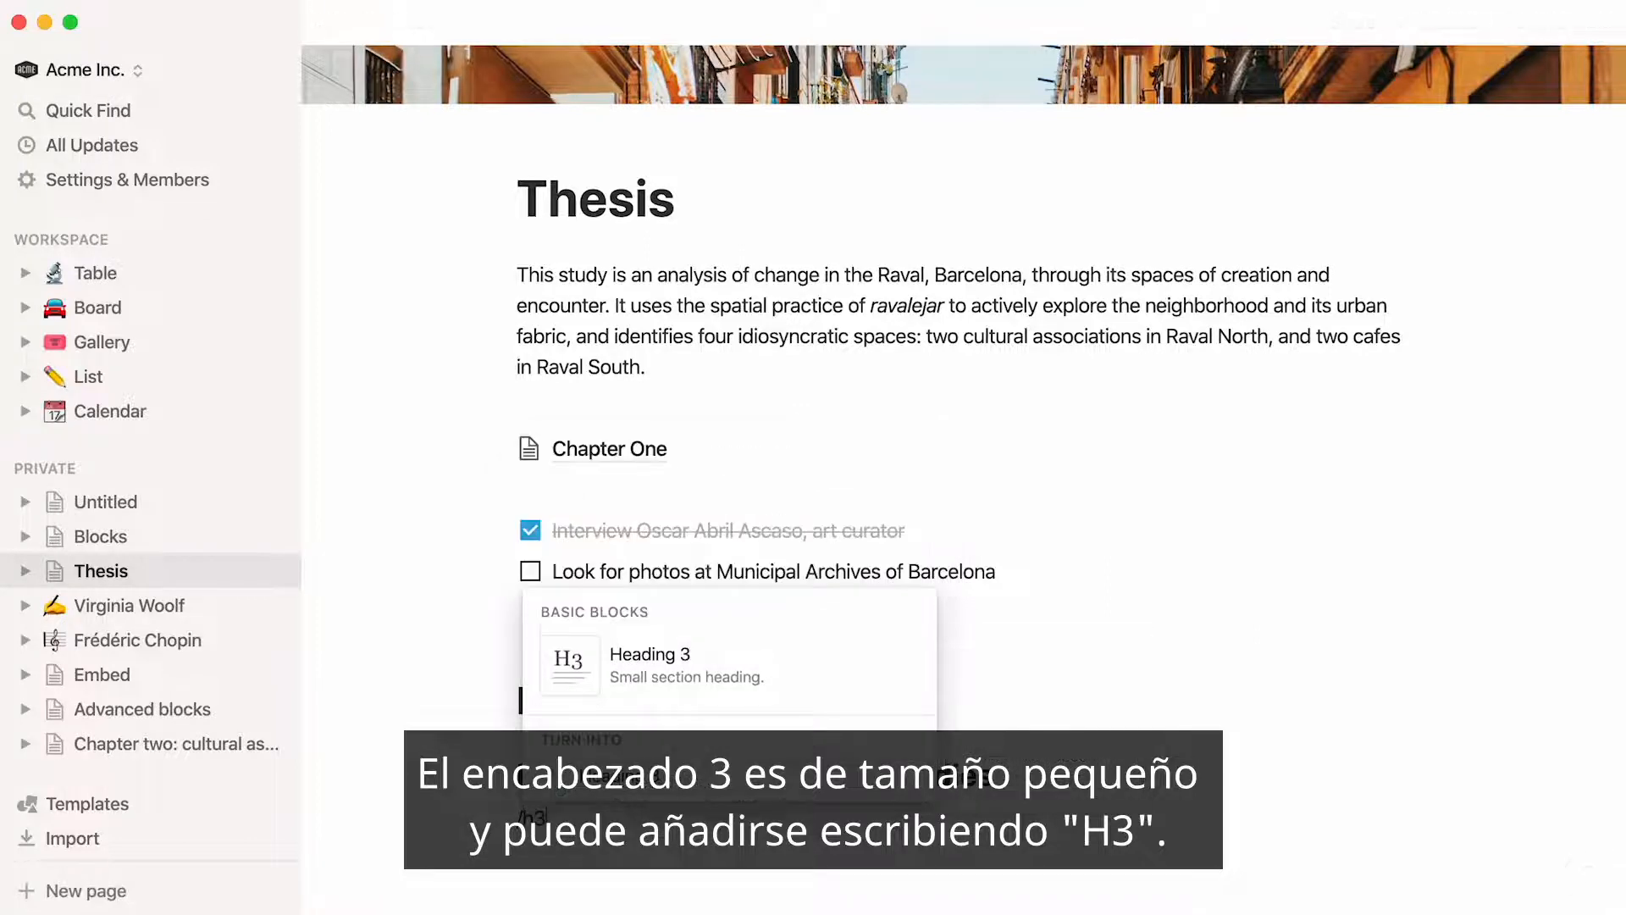
key("Return")
type("Acknowledgements")
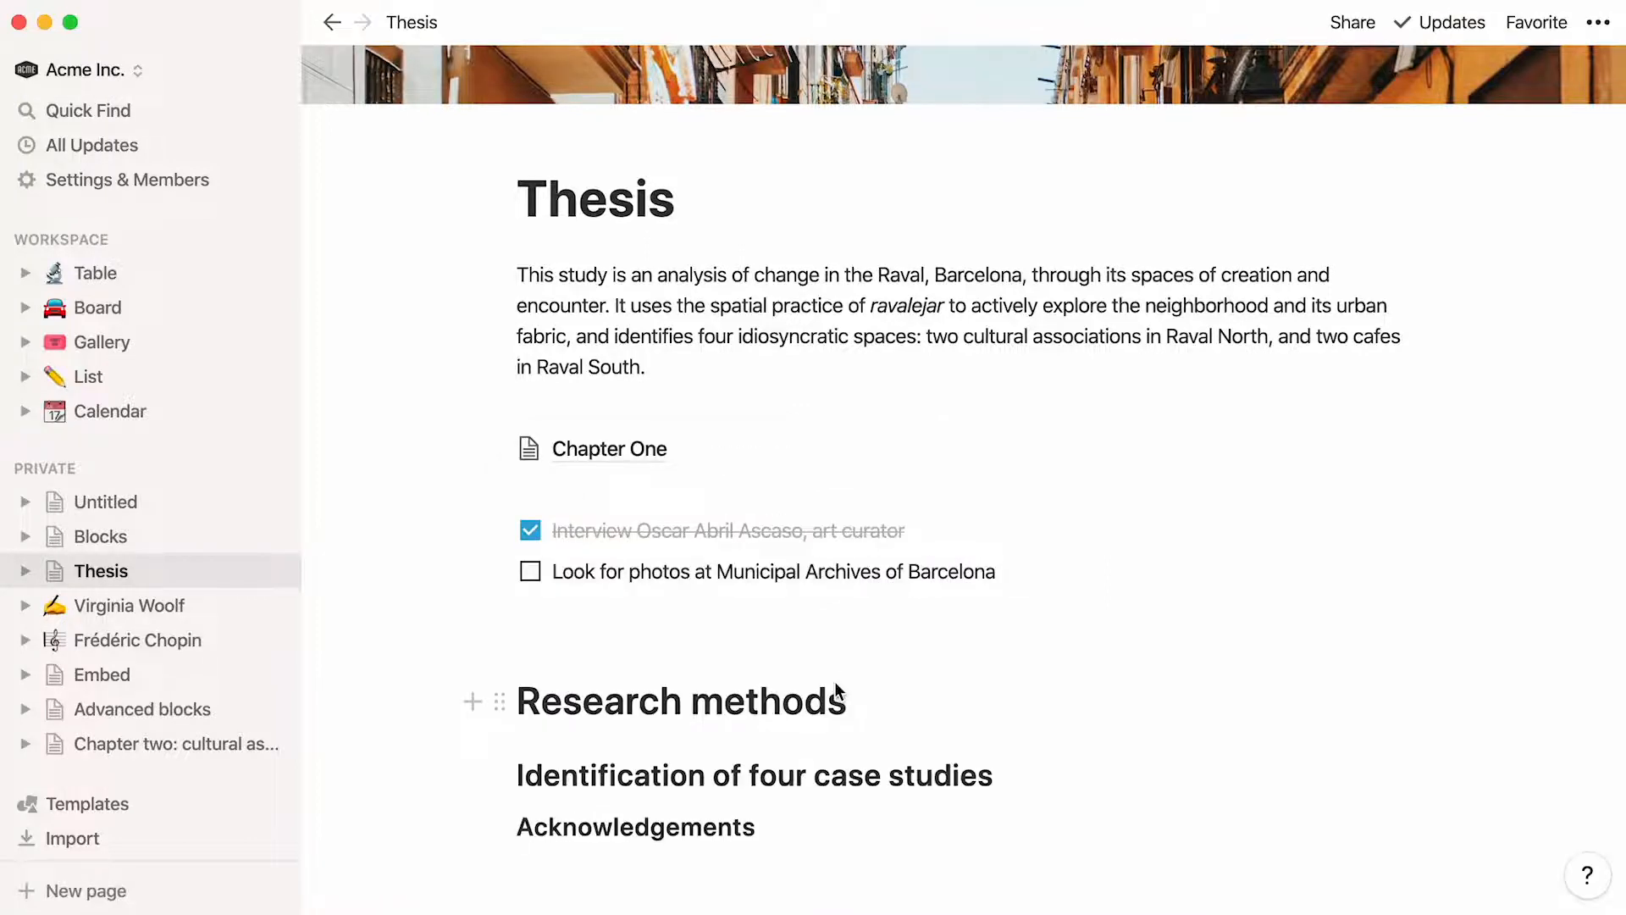
Insert a bulleted list under Acknowledgements naming the people to thank
key("Return")
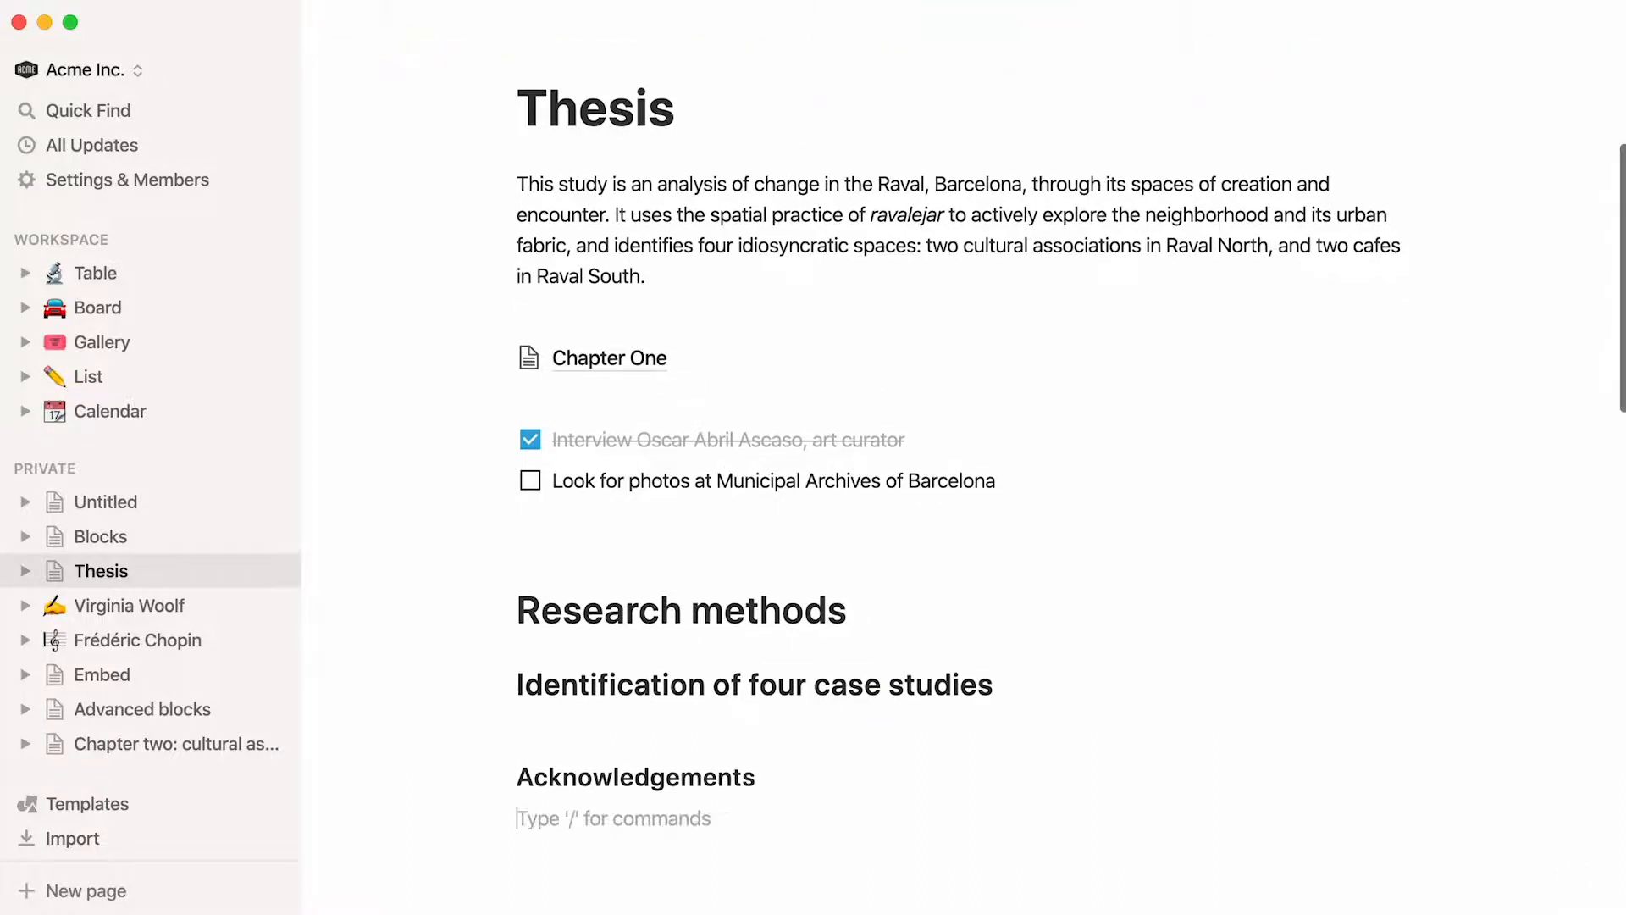
type("/")
scroll(855, 680, "down", 3)
scroll(853, 703, "down", 1)
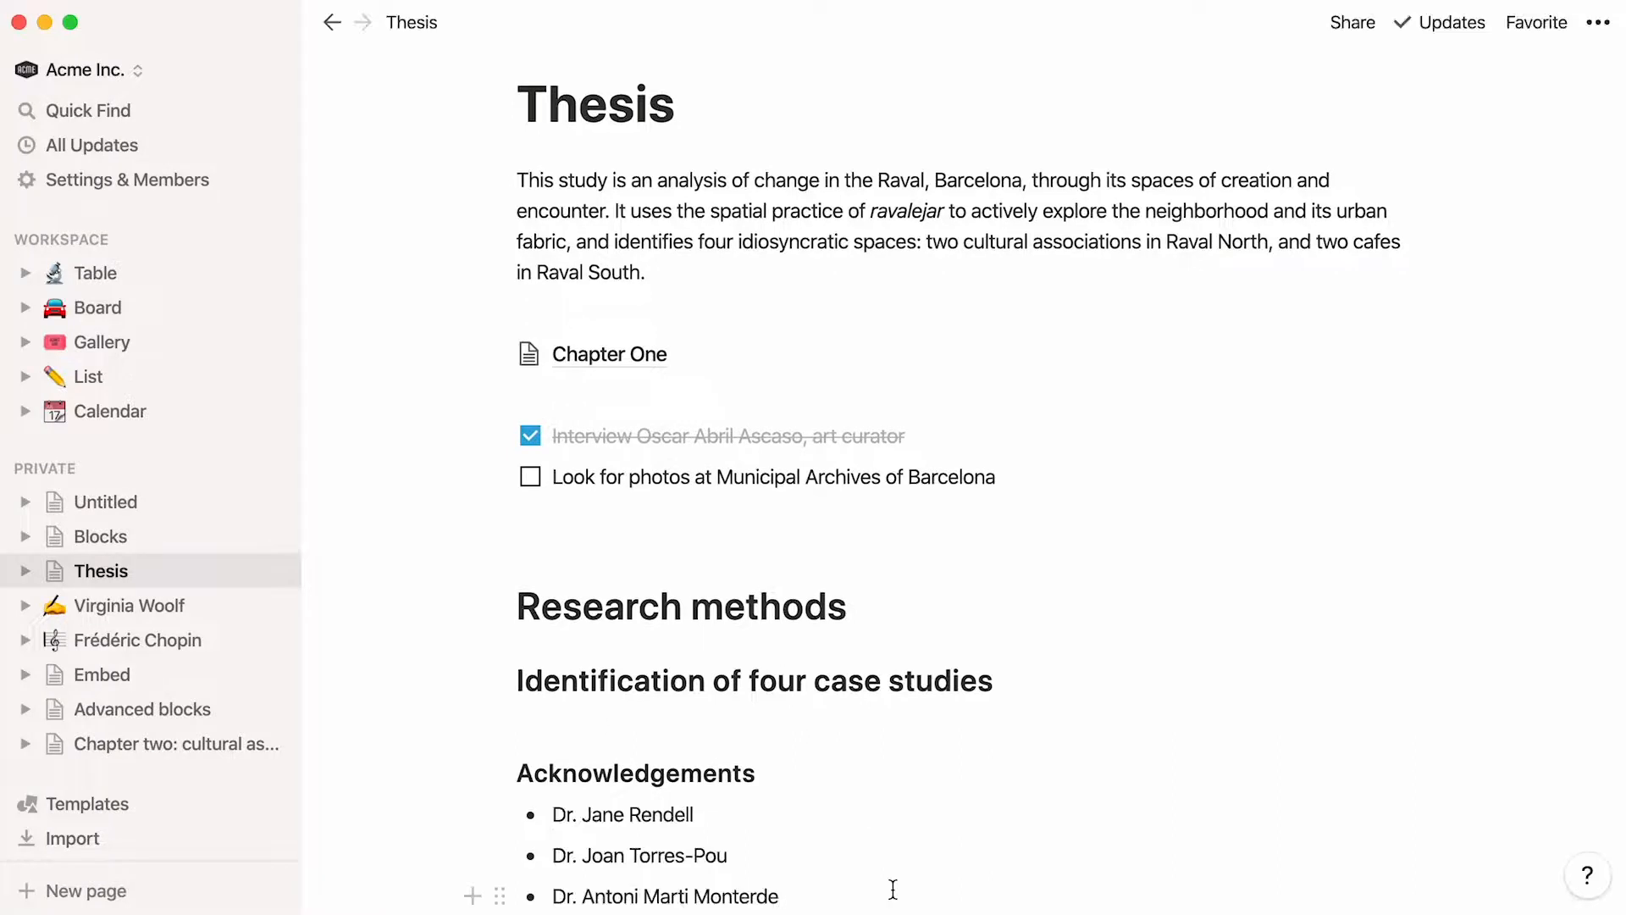
Add a numbered list below the acknowledgement bullets with the Raval location, Contemporary Raval and PERI transformation entries and their sources
key("Return")
key("BackSpace")
type("/")
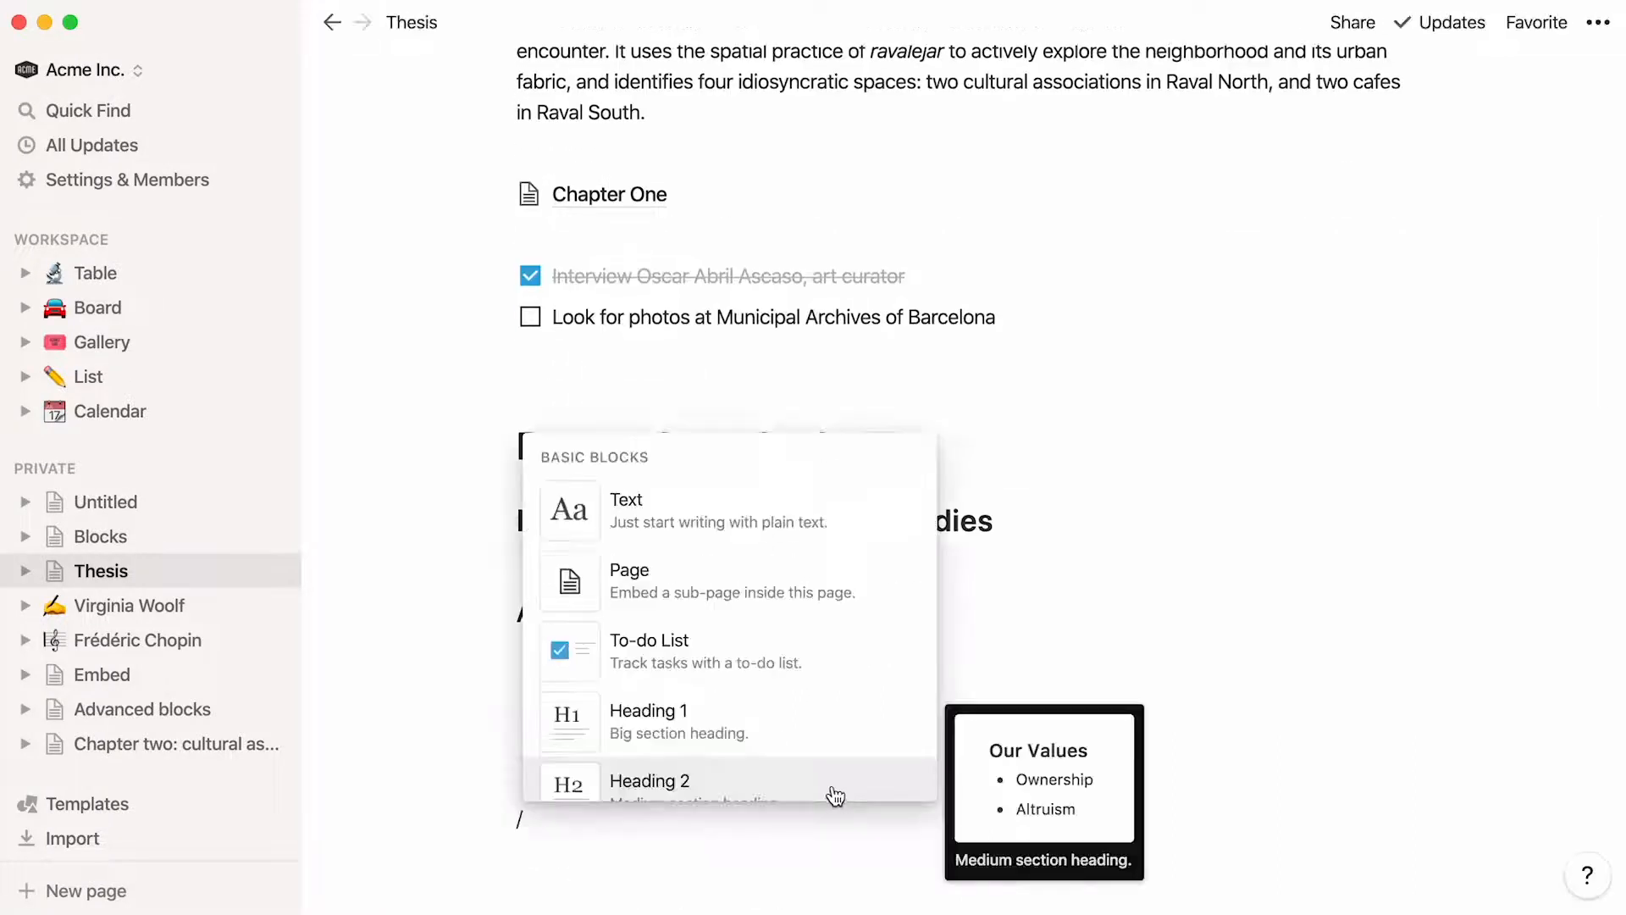
scroll(834, 793, "down", 3)
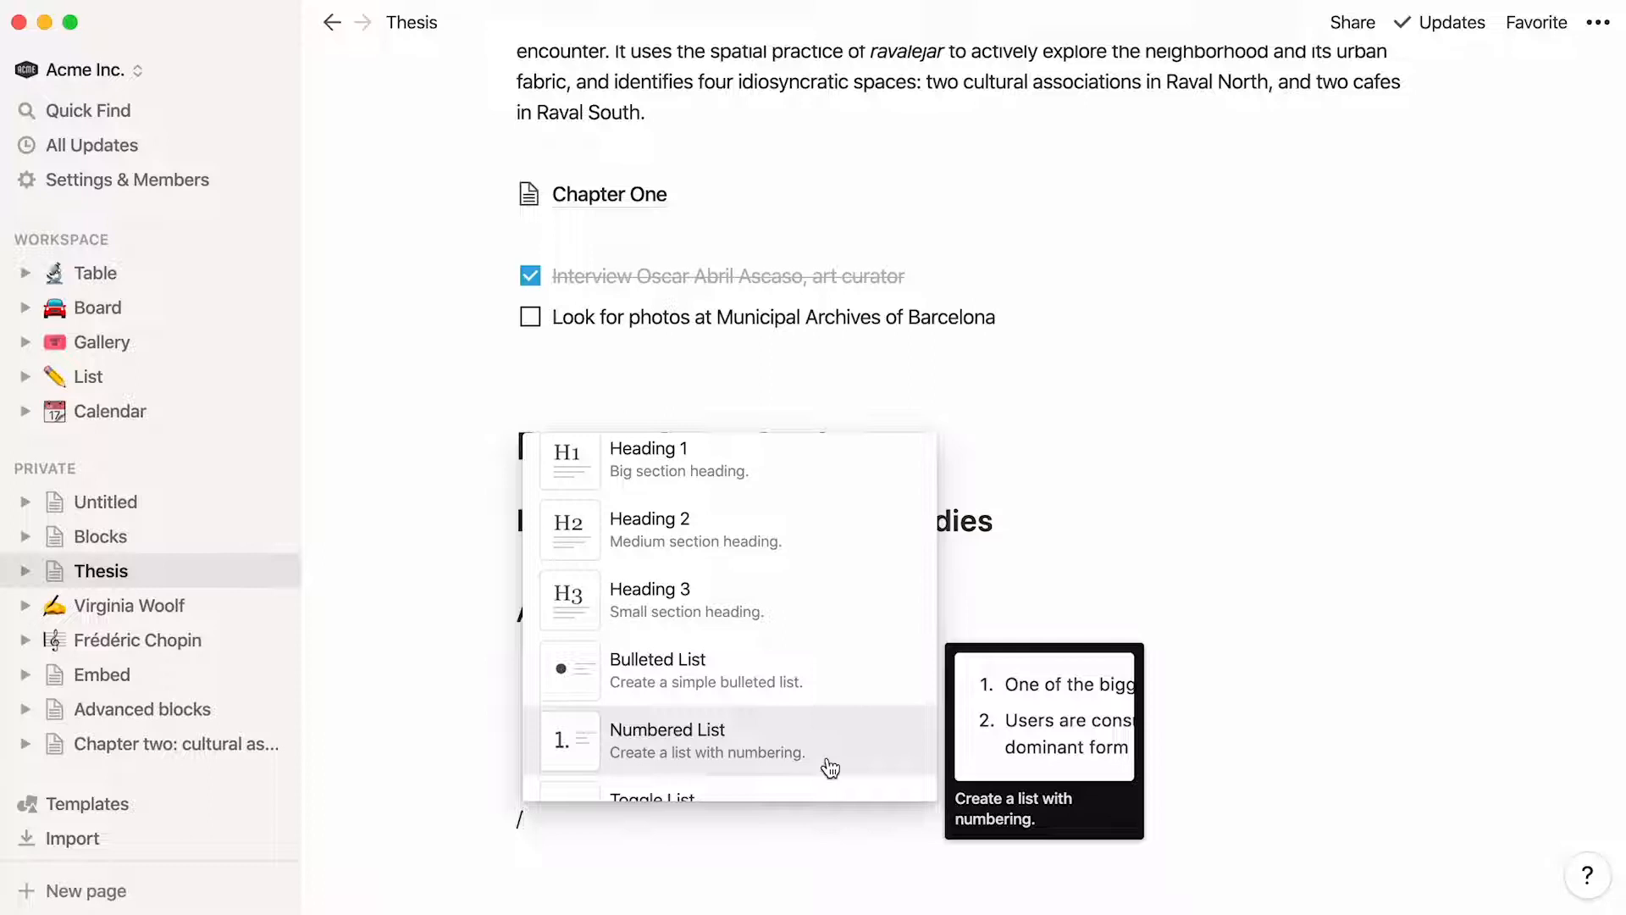
left_click(831, 769)
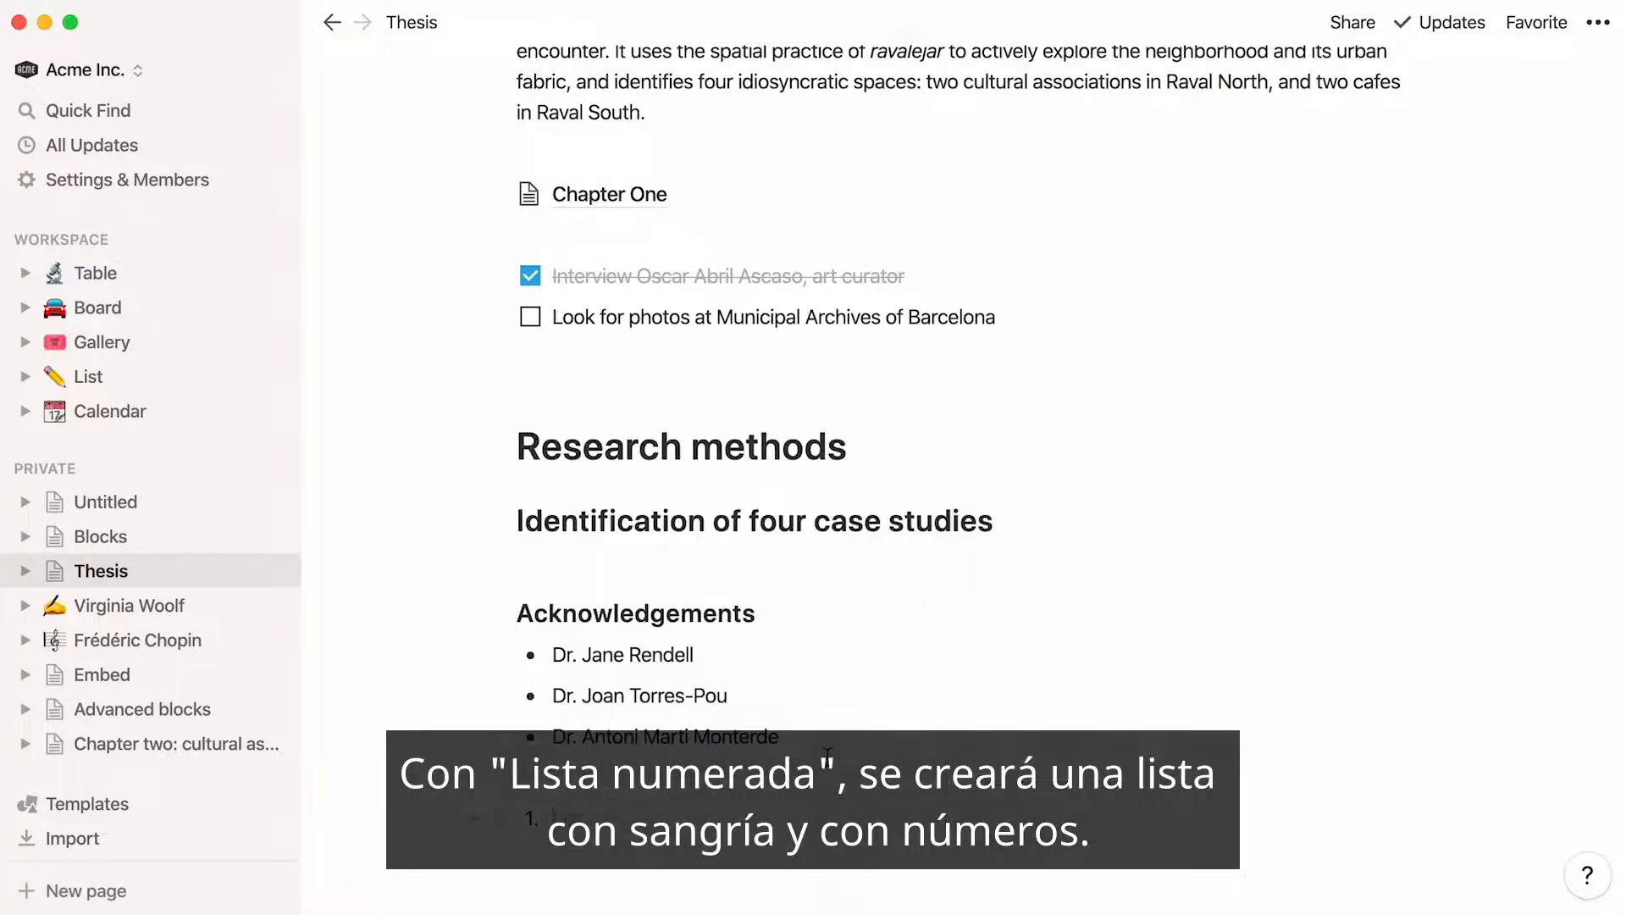
key("BackSpace")
type("1")
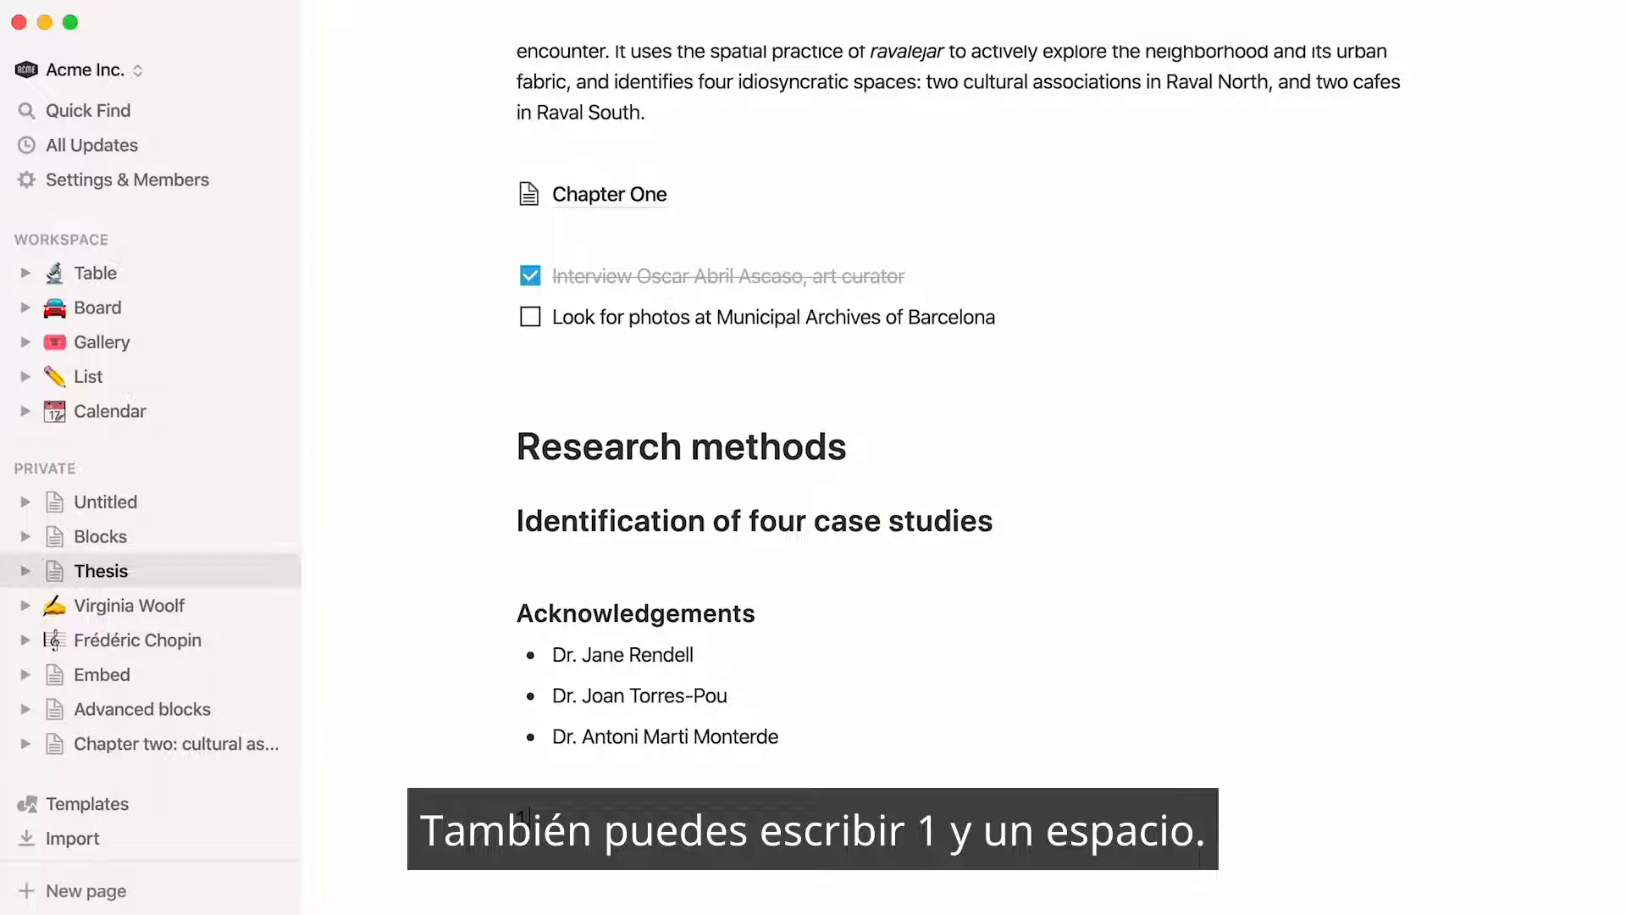
type(".")
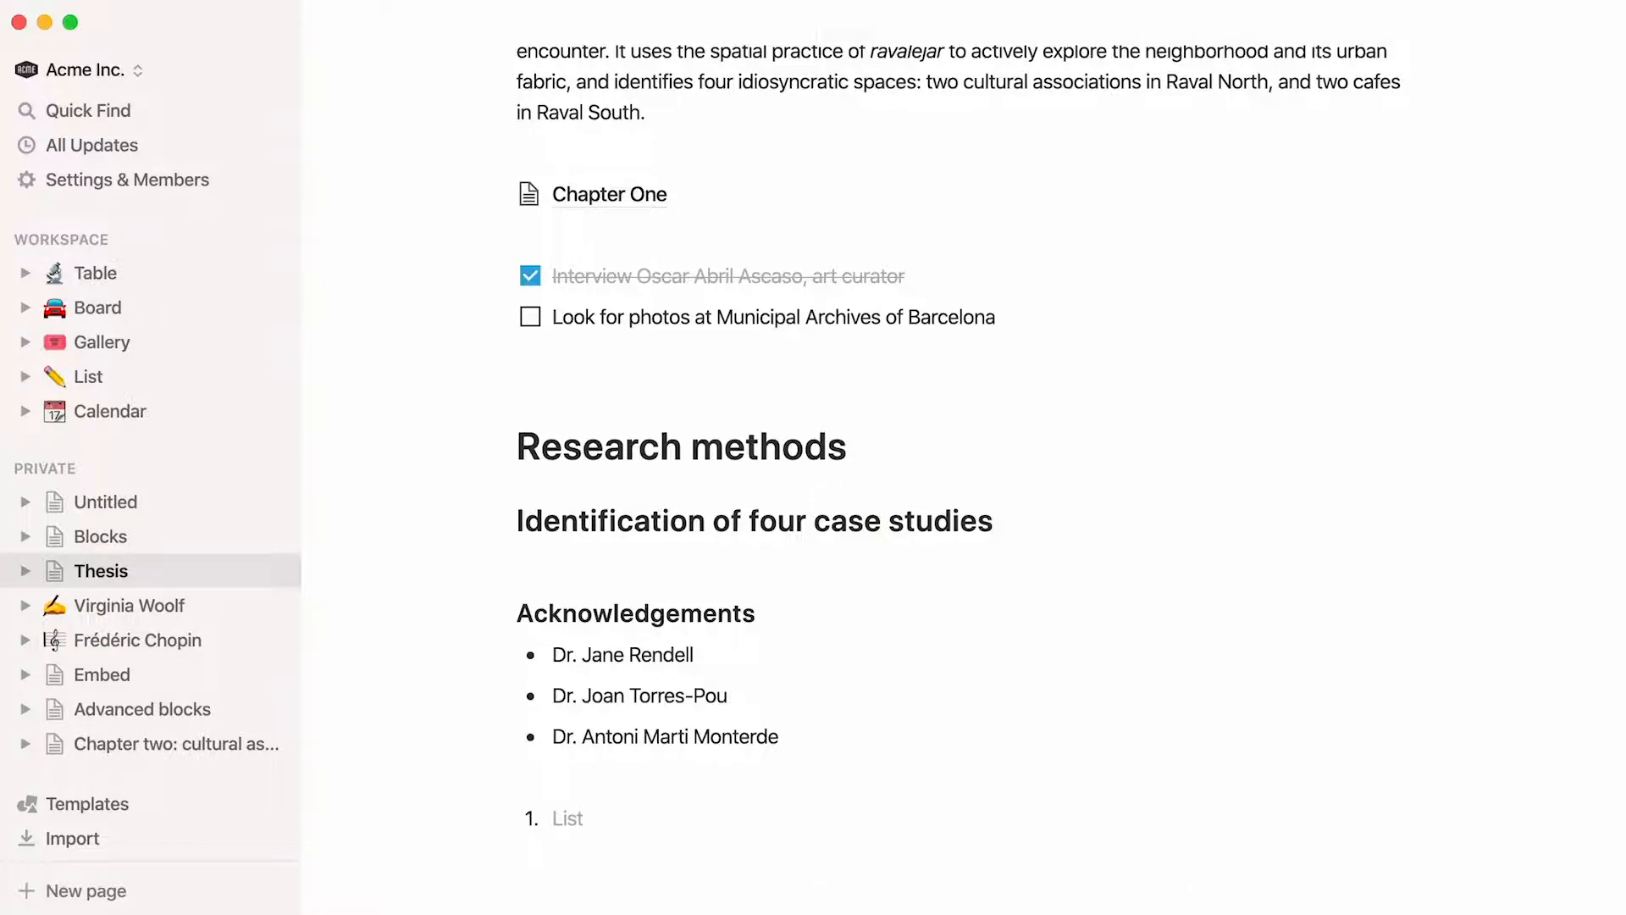
type("Geographical location of the Raval in Barcelona (Source: Google Maps) Contemporary Raval and its main streets (Source: Google Maps) PERI transformation from 1985 until 2000 (Source: own drawings)")
Add a toggle list titled "Parenthesis on interdisciplinarity" below the numbered list, with its explanatory paragraph inside, and expand and collapse it
key("Return")
type("/")
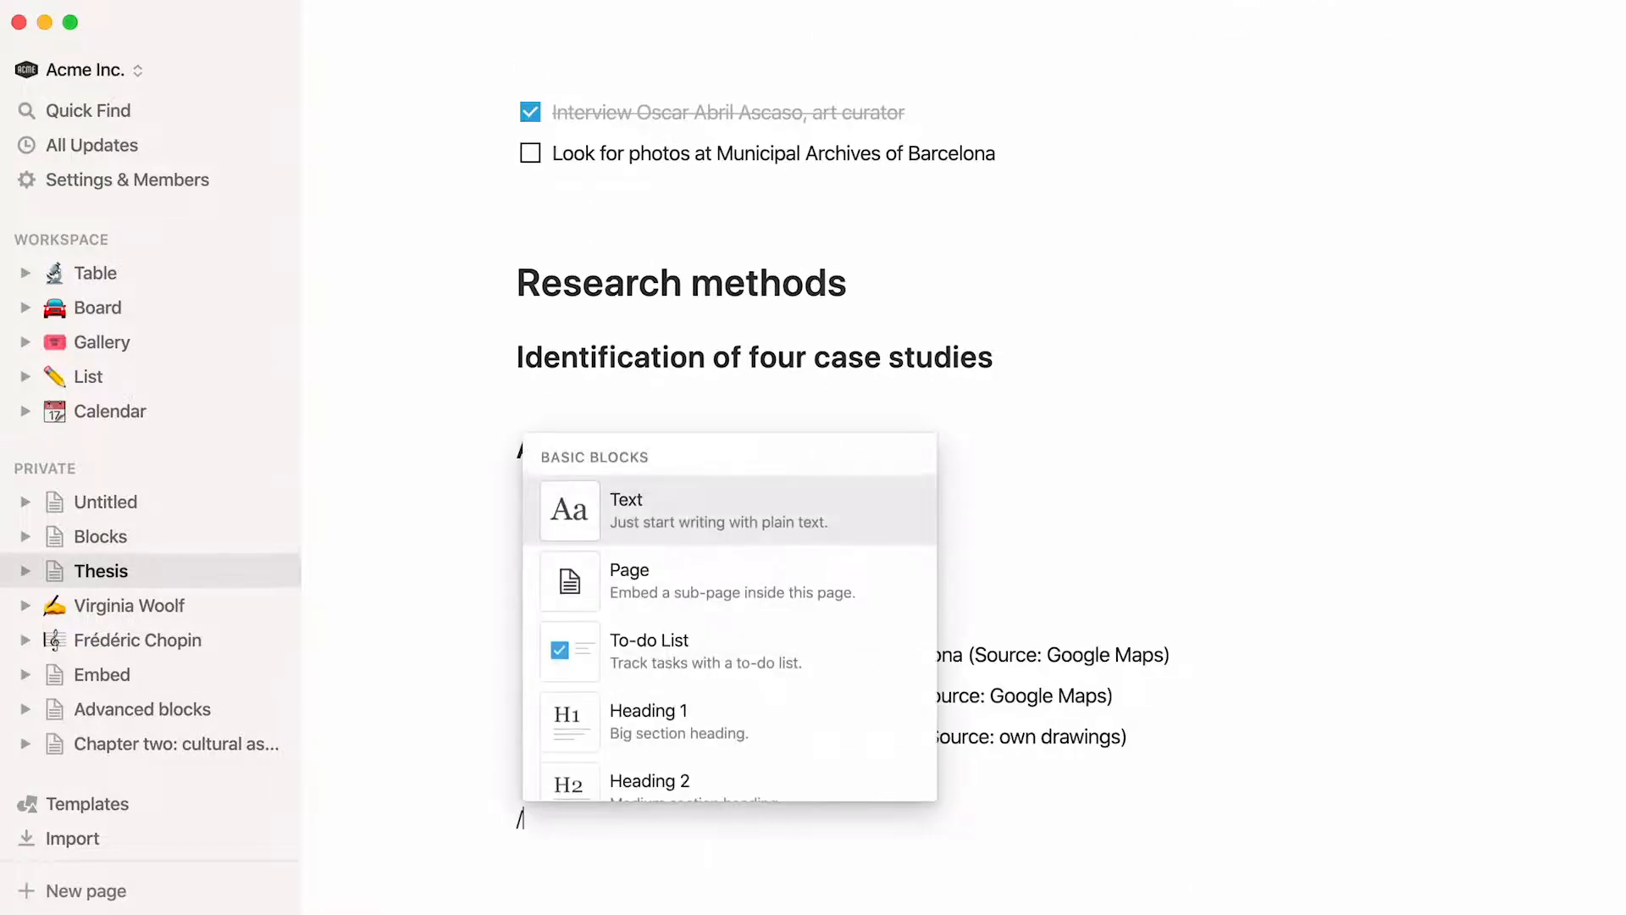
scroll(810, 766, "down", 5)
left_click(809, 730)
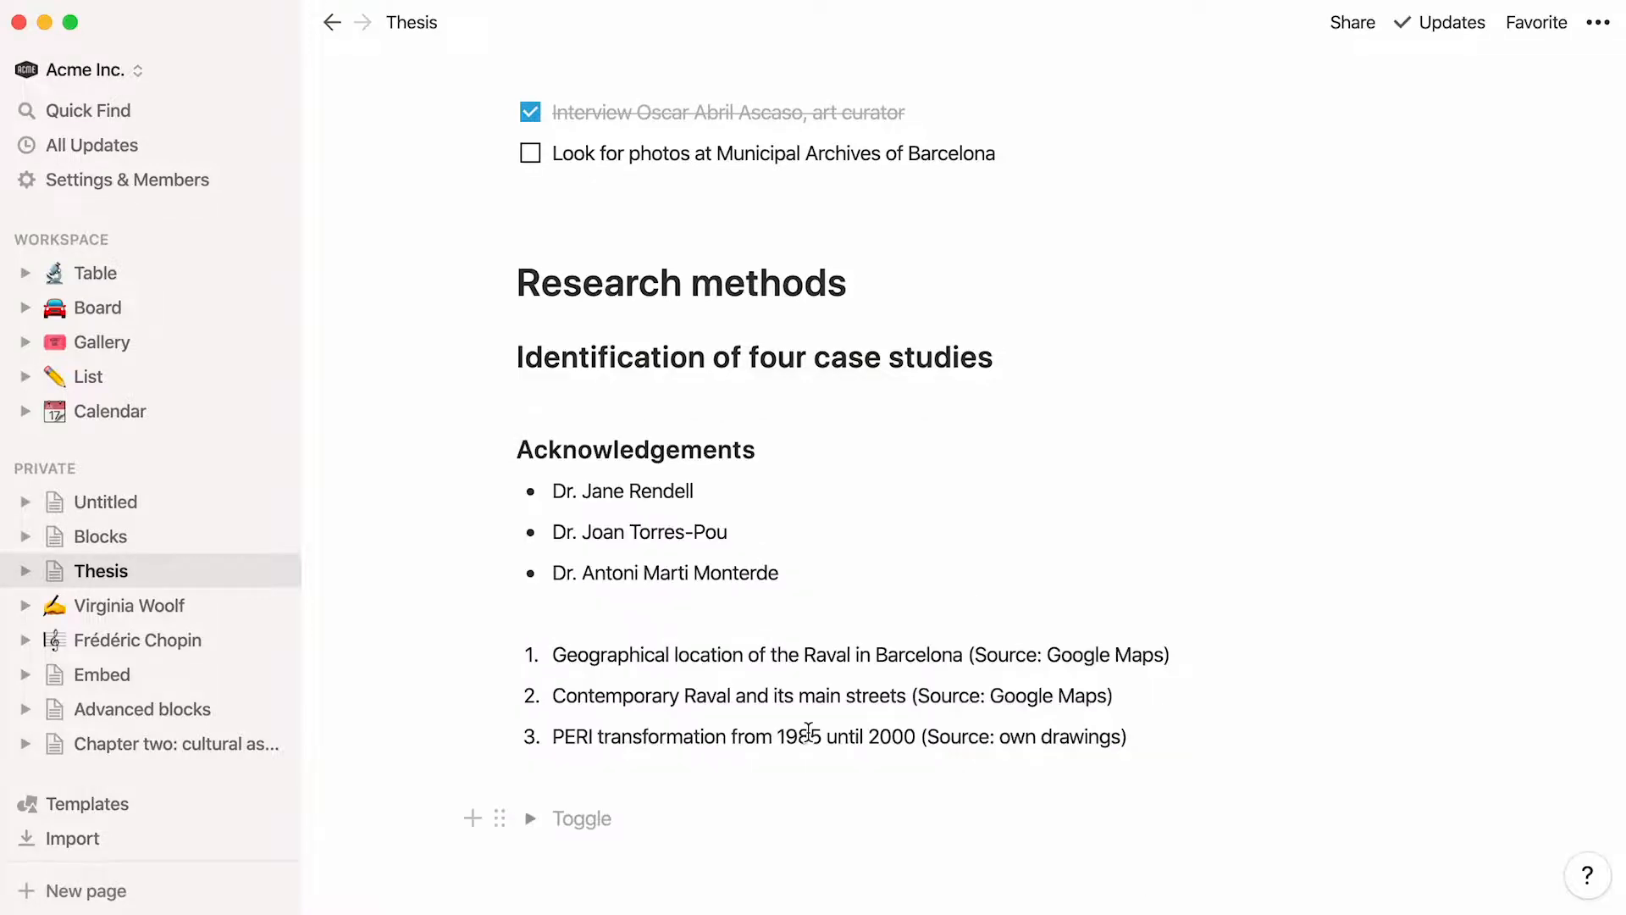
type("Parenthesis on interdisciplinarity")
left_click(531, 822)
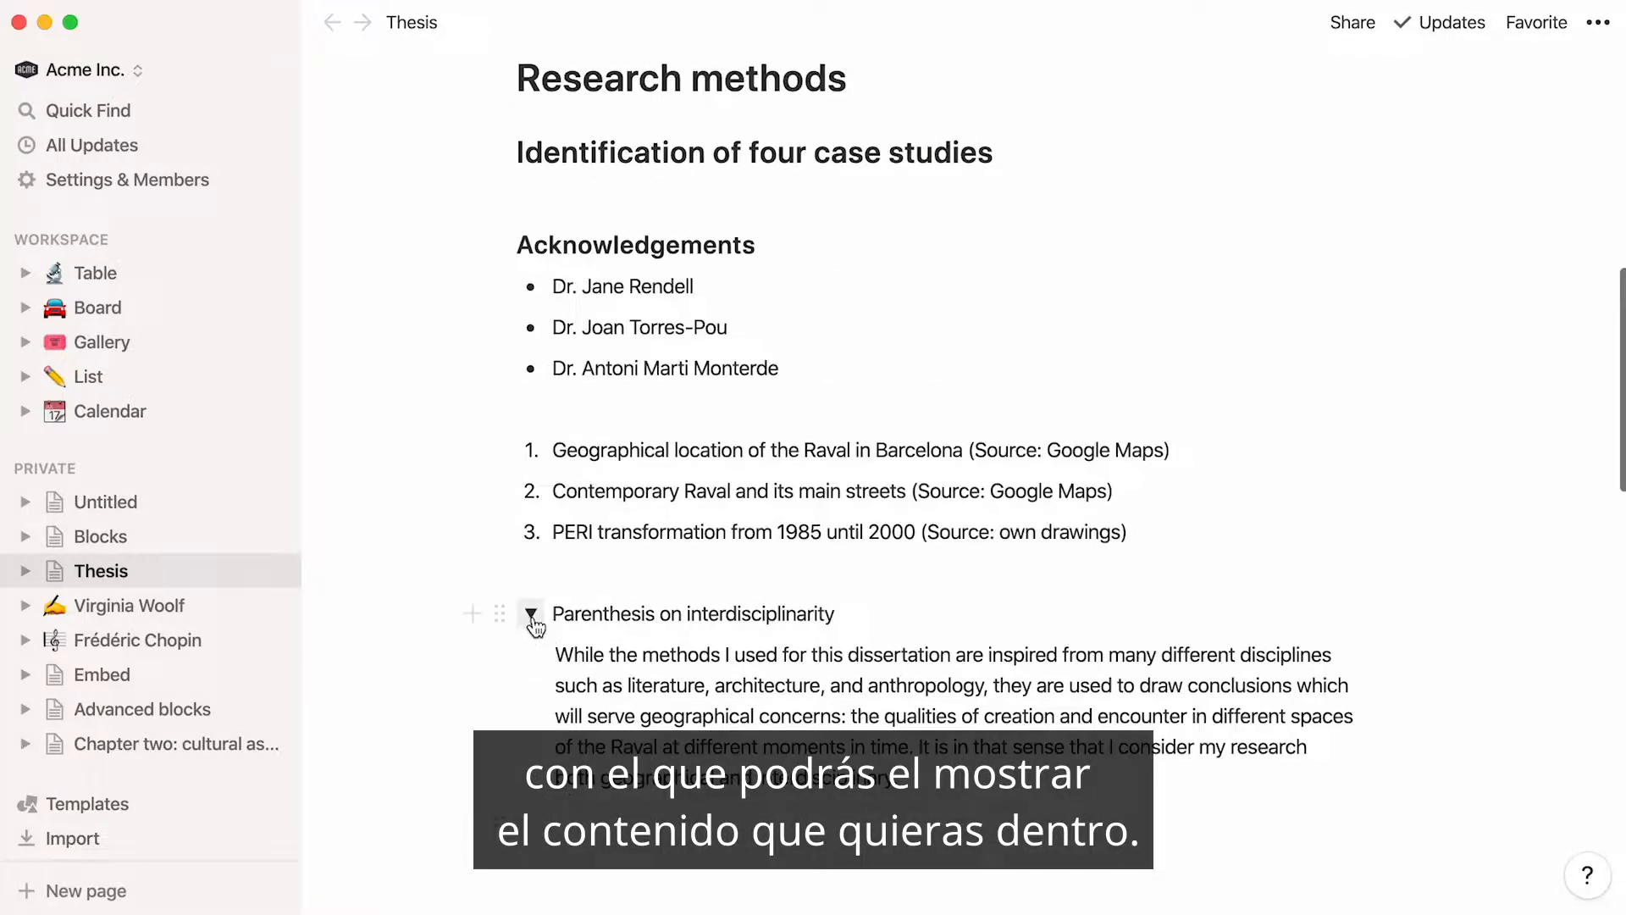
left_click(531, 615)
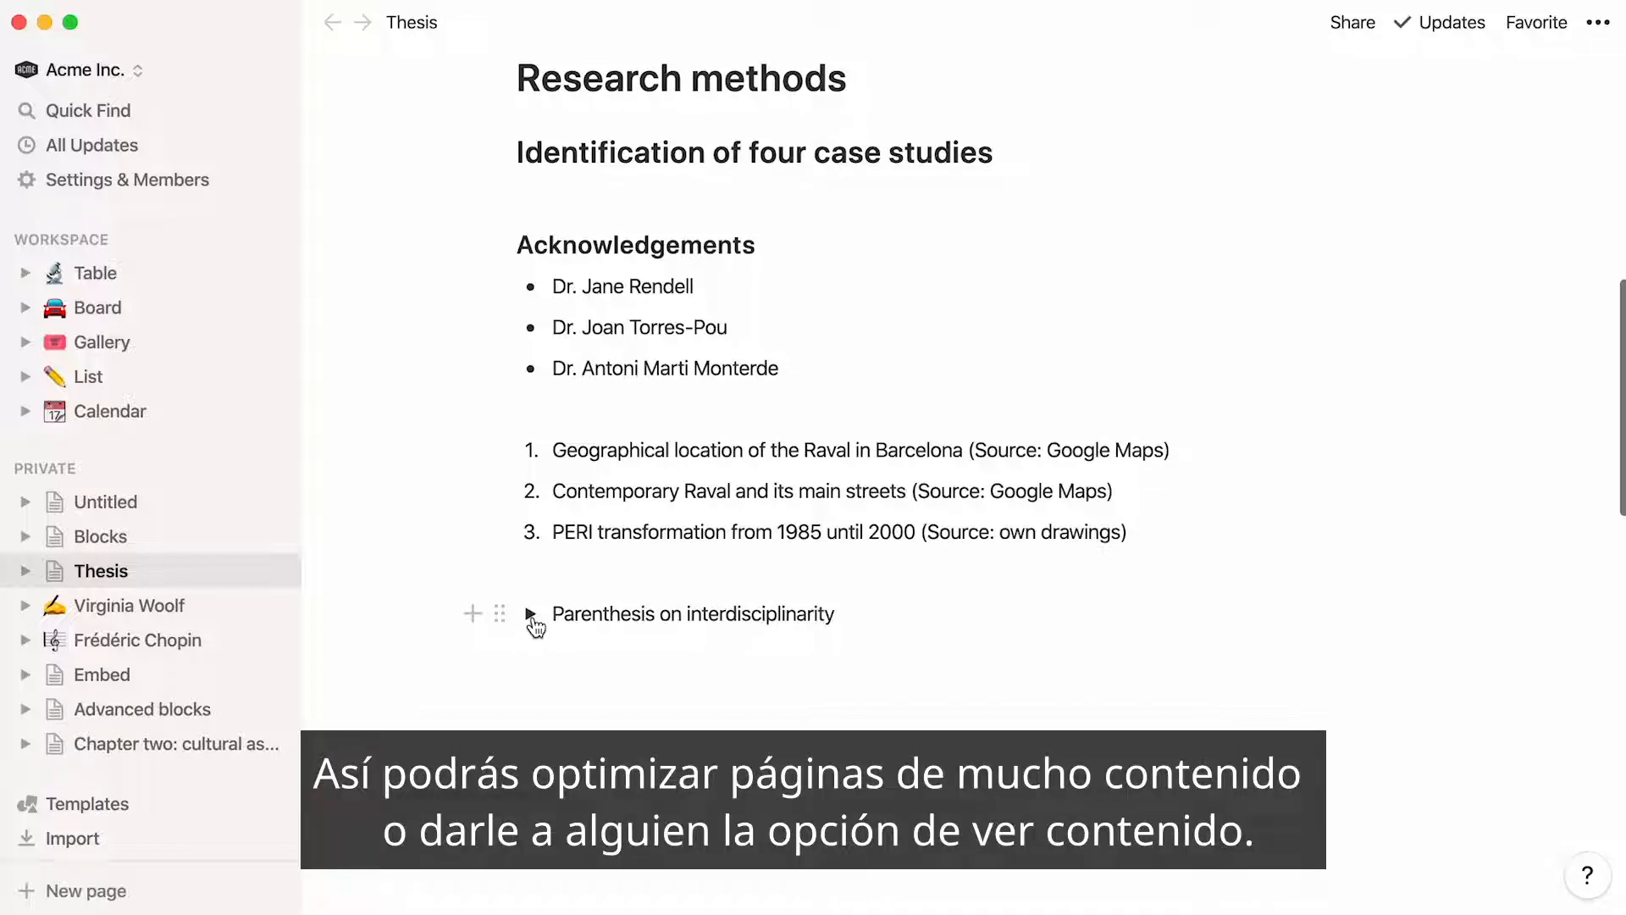
Add a quote block below the toggle reading "I do not explain, I explore." with Marshall McLuhan as its author
left_click(534, 657)
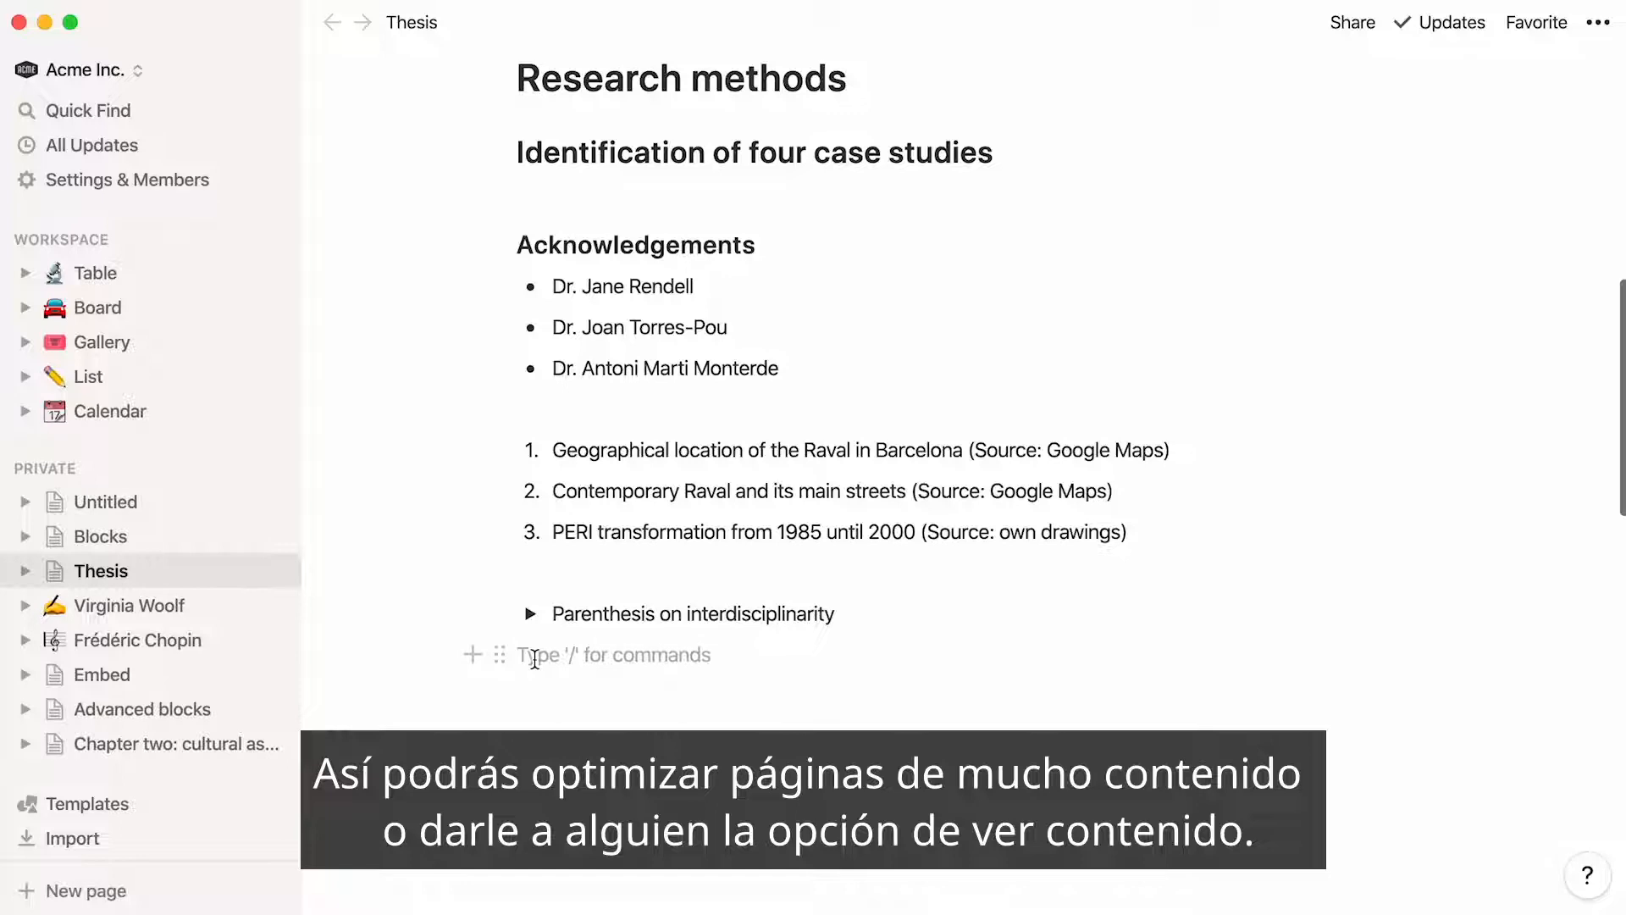
type(">")
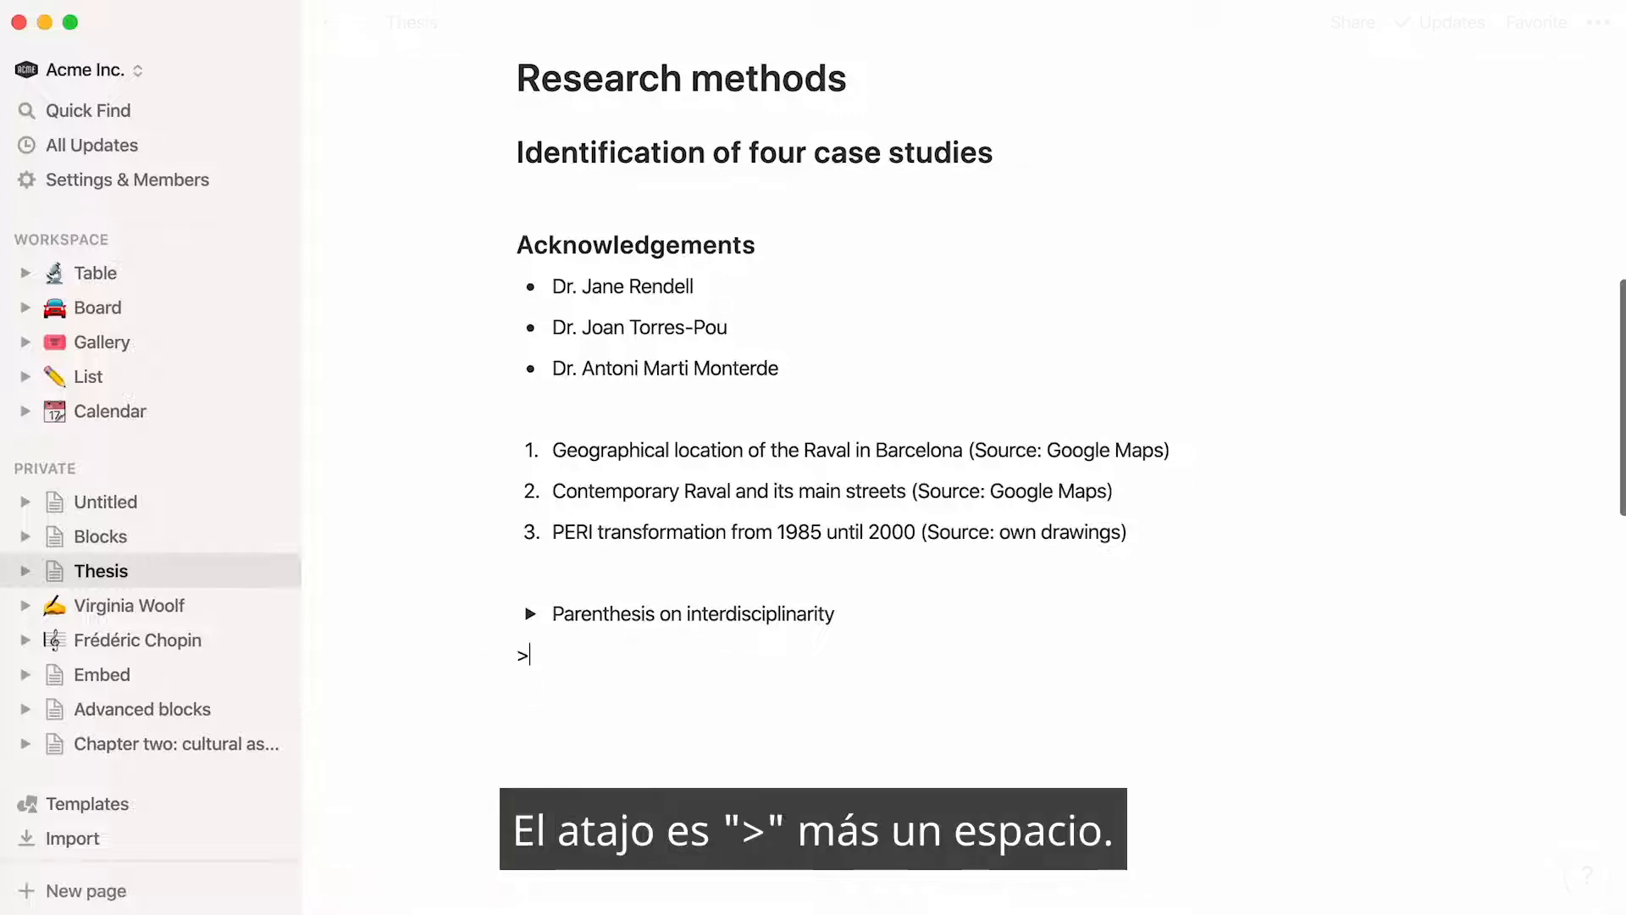
key("Return")
type("/")
key("Down")
key("Down")
key("Down")
key("Down")
key("Down")
key("Down")
key("Down")
key("Down")
key("Down")
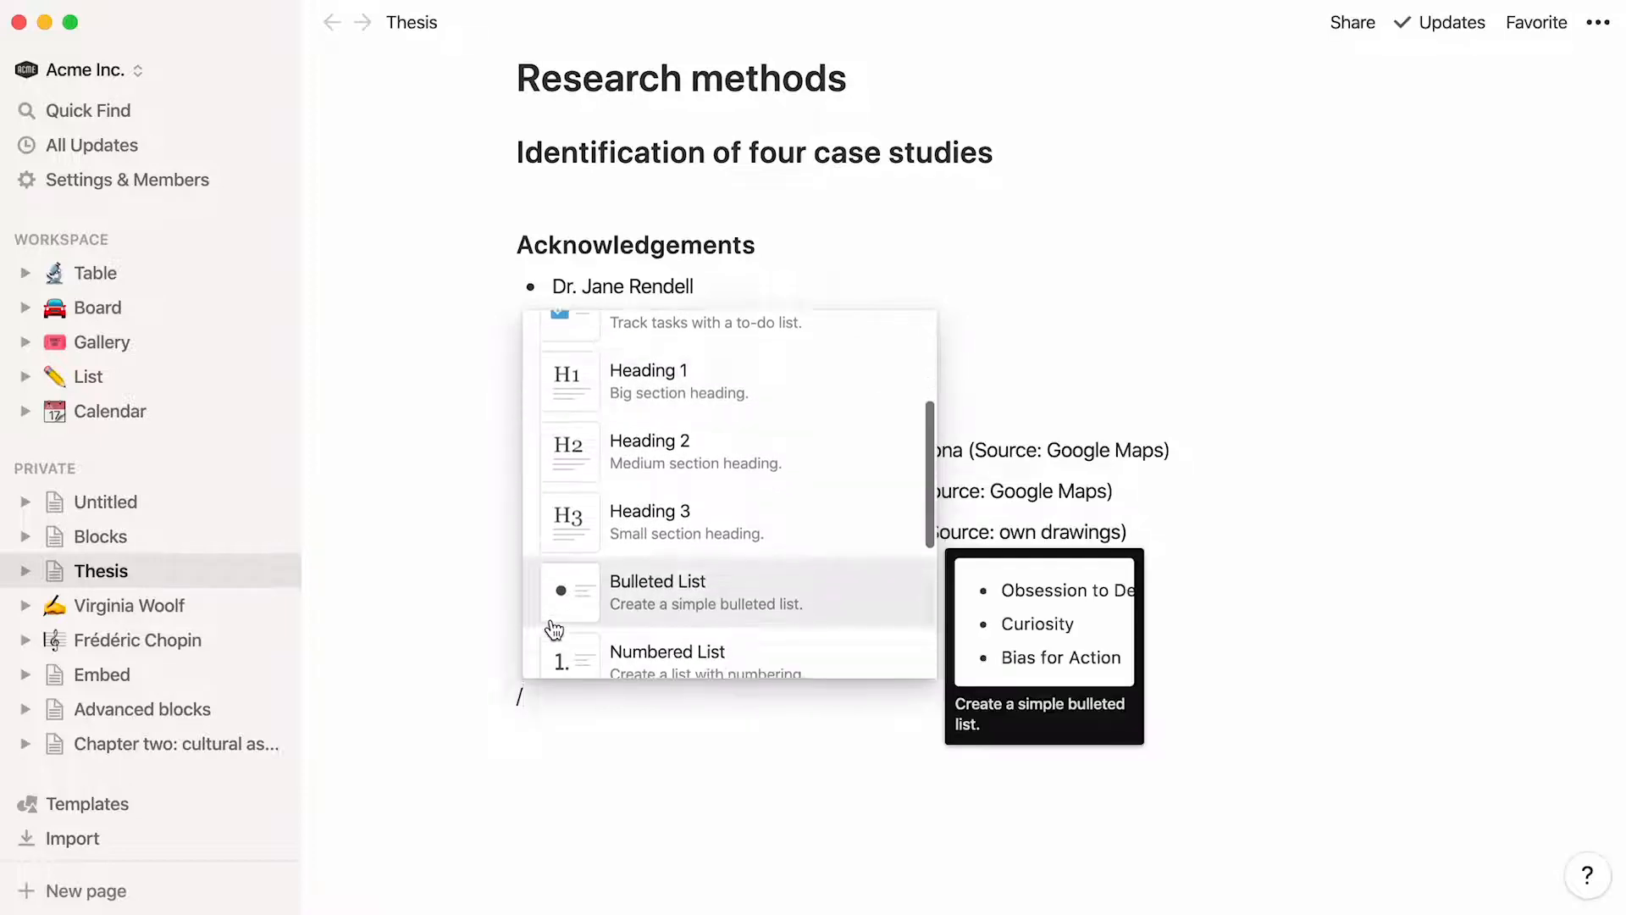
key("Return")
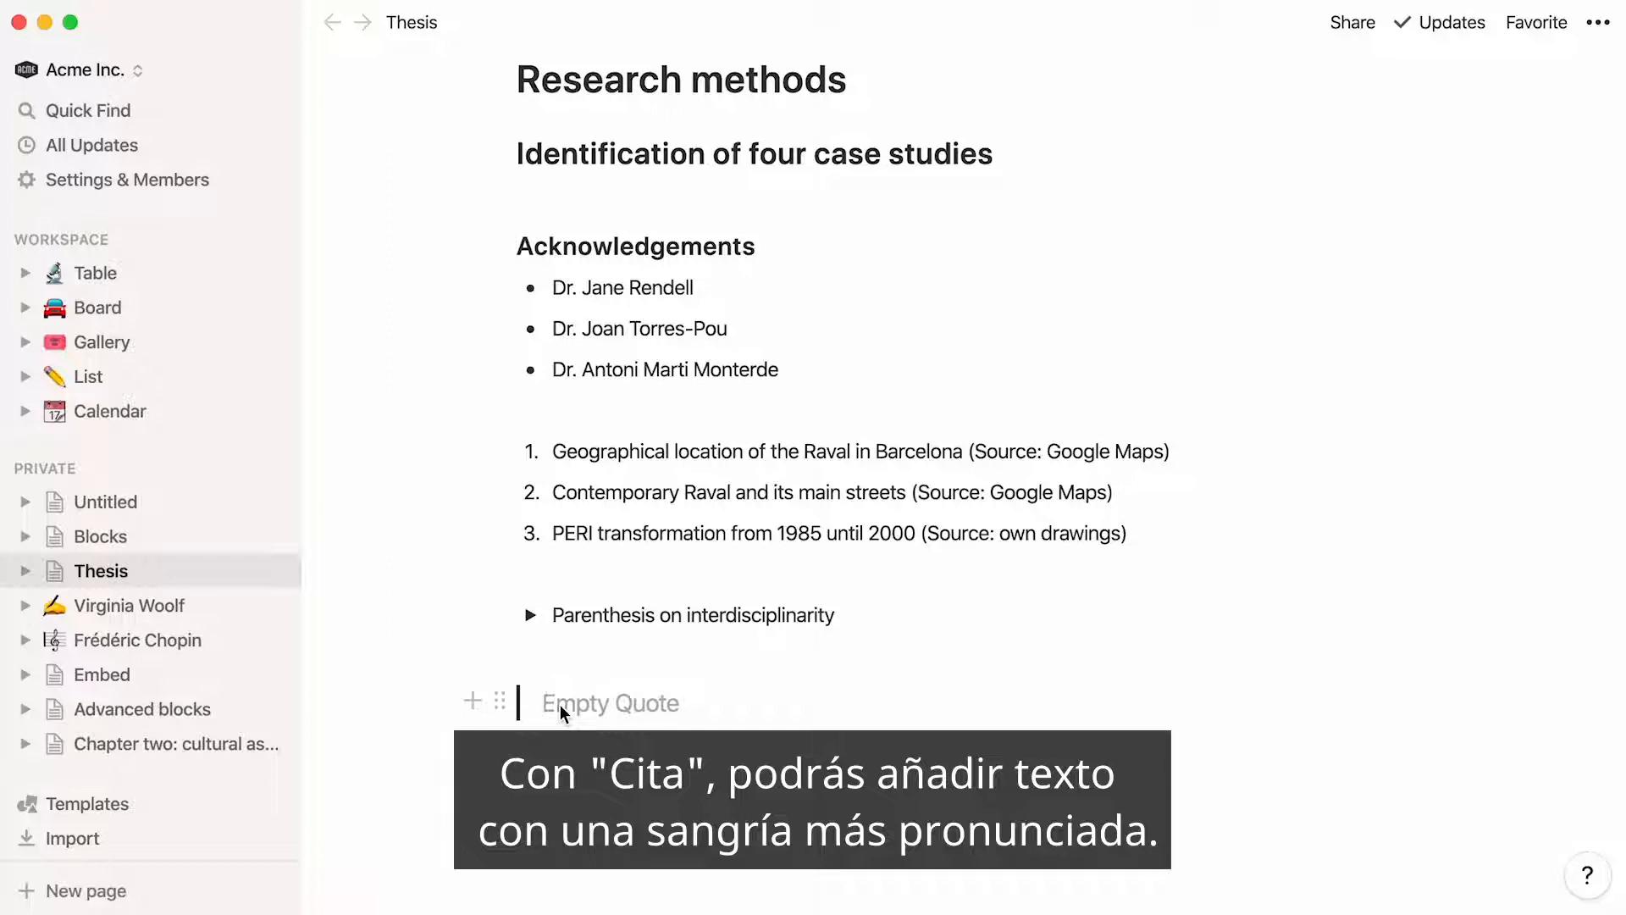
type("I do not explain, I explore. Marshall McLuhan")
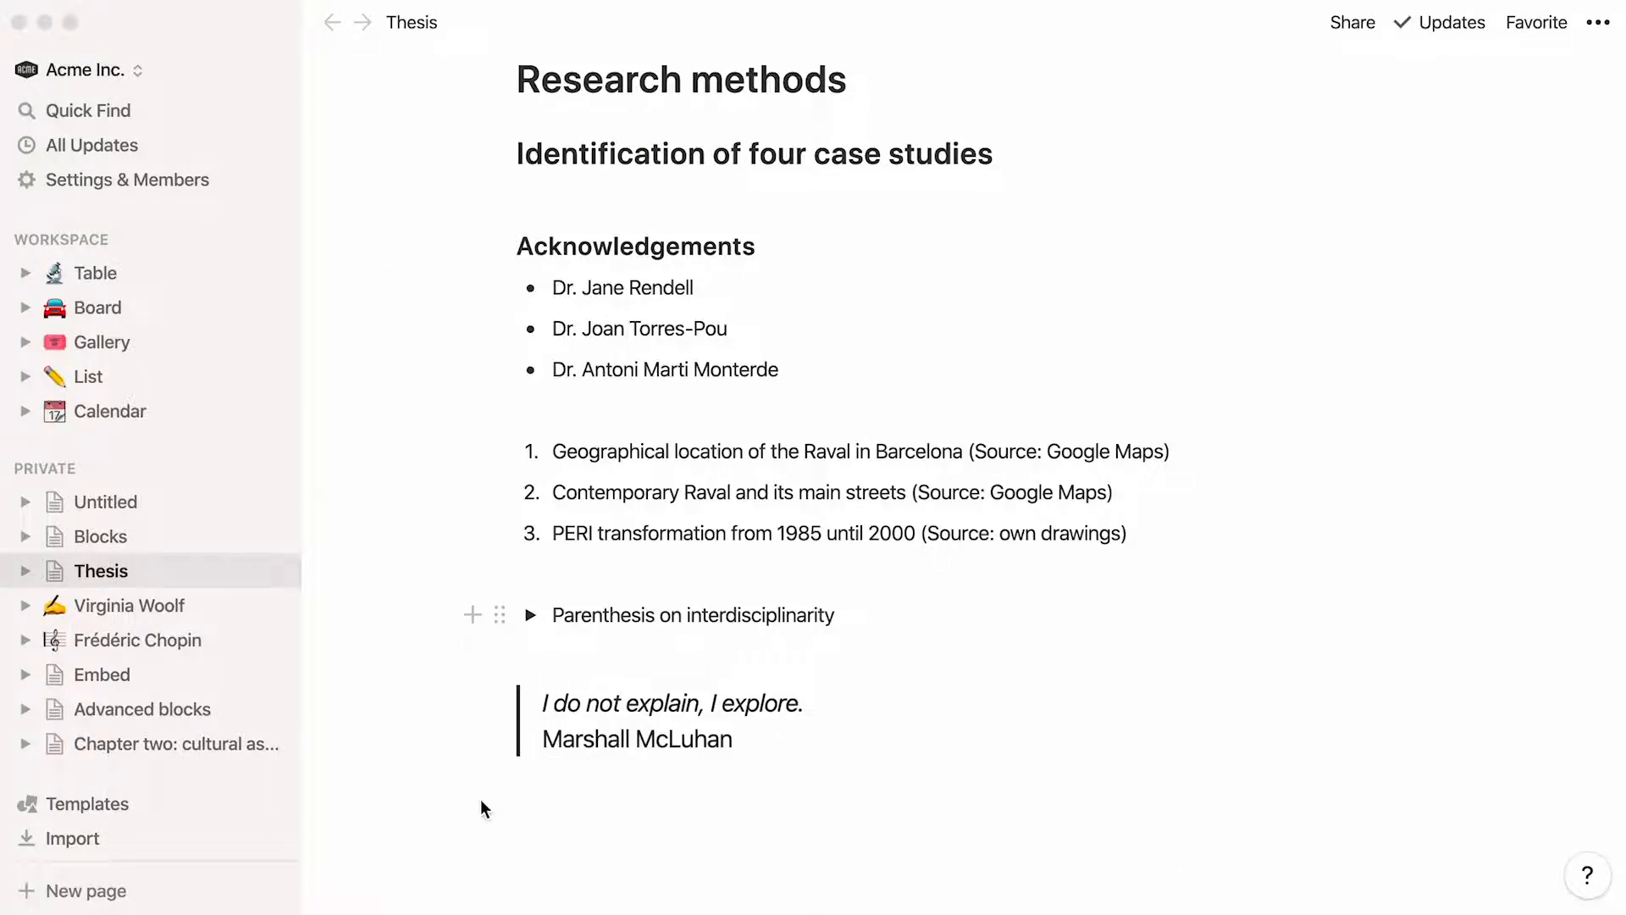
left_click(483, 805)
type("/")
scroll(532, 767, "down", 5)
key("BackSpace")
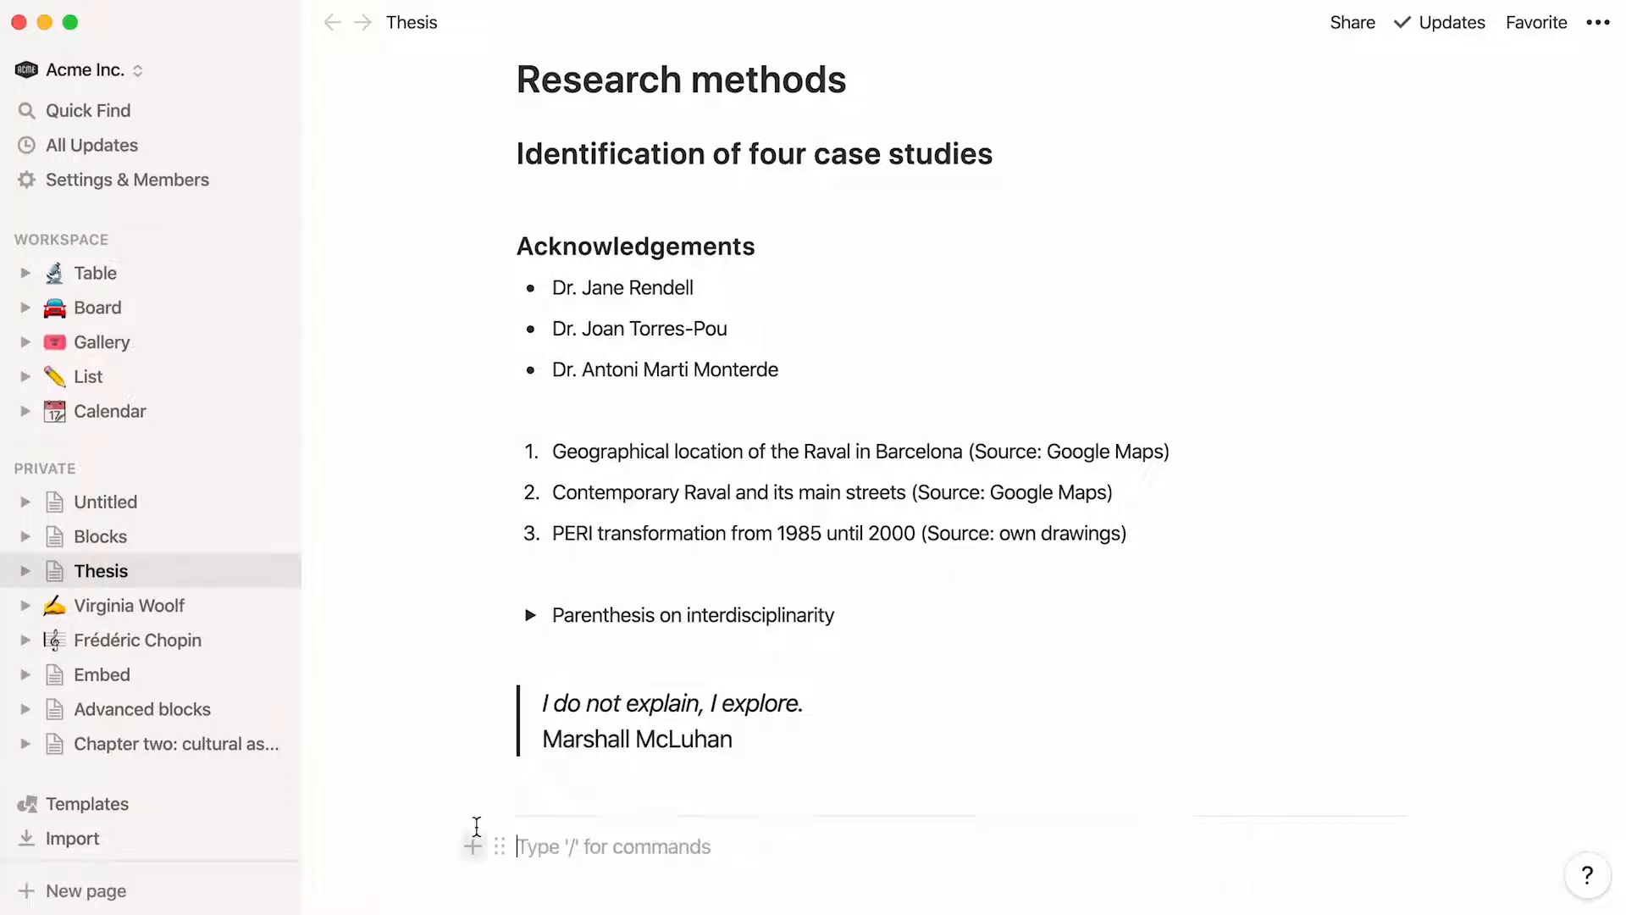
left_click(497, 818)
left_click(426, 688)
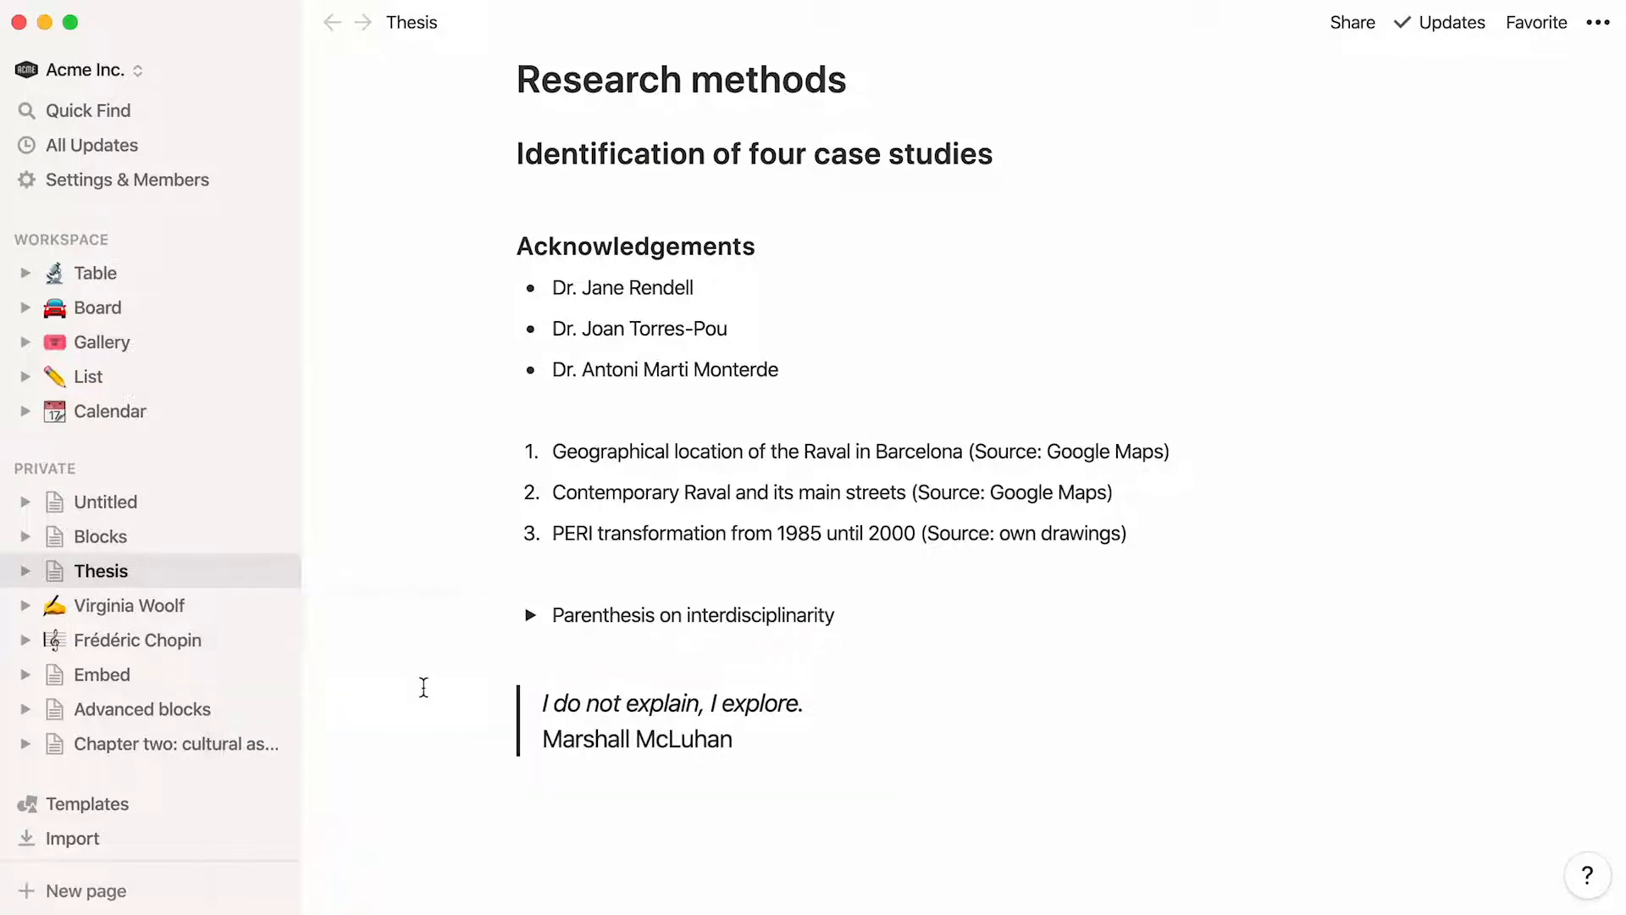
Insert a divider line below the Marshall McLuhan quote
left_click(533, 821)
type("---")
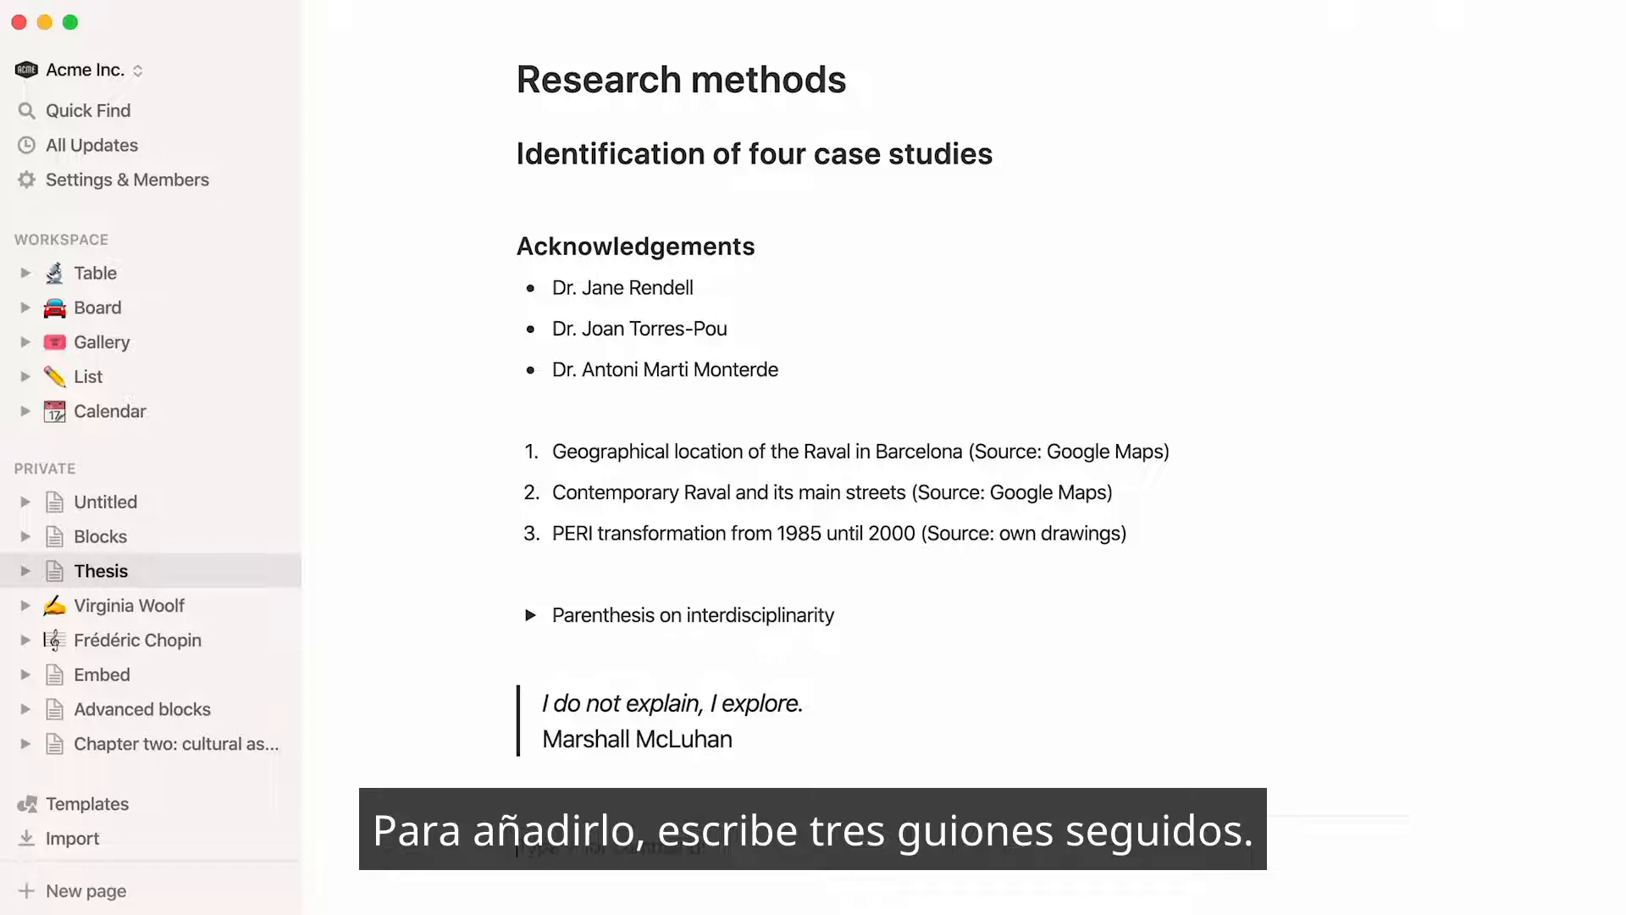
scroll(1070, 461, "down", 1)
Insert a link-to-page block below the divider pointing to the Virginia Woolf page
type("/")
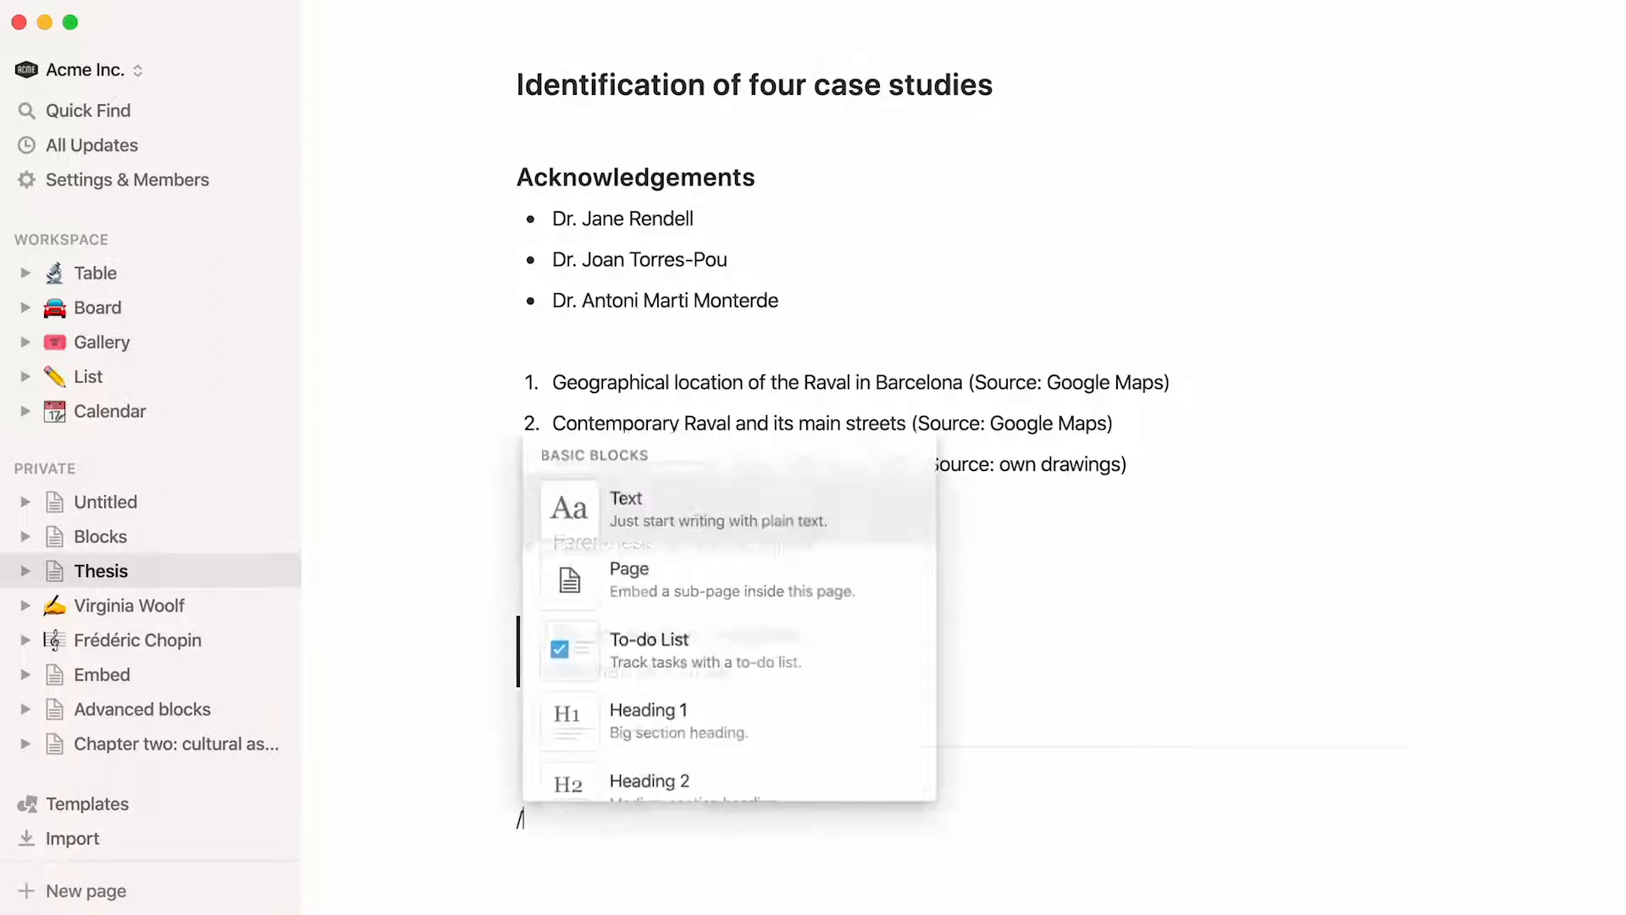
scroll(549, 792, "down", 6)
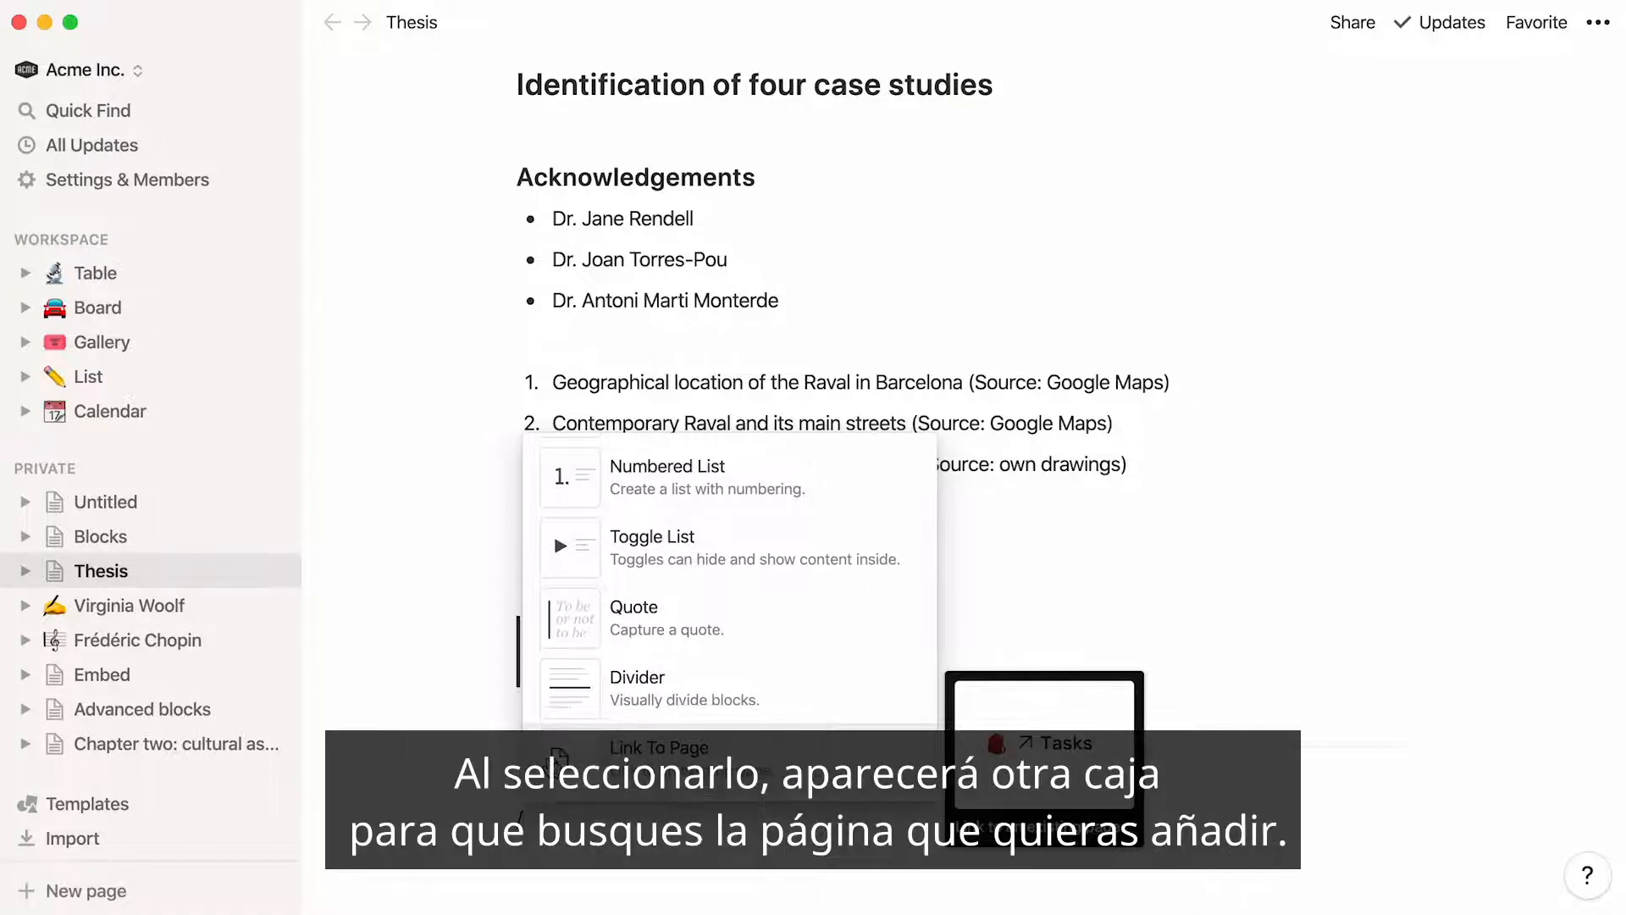
key("Return")
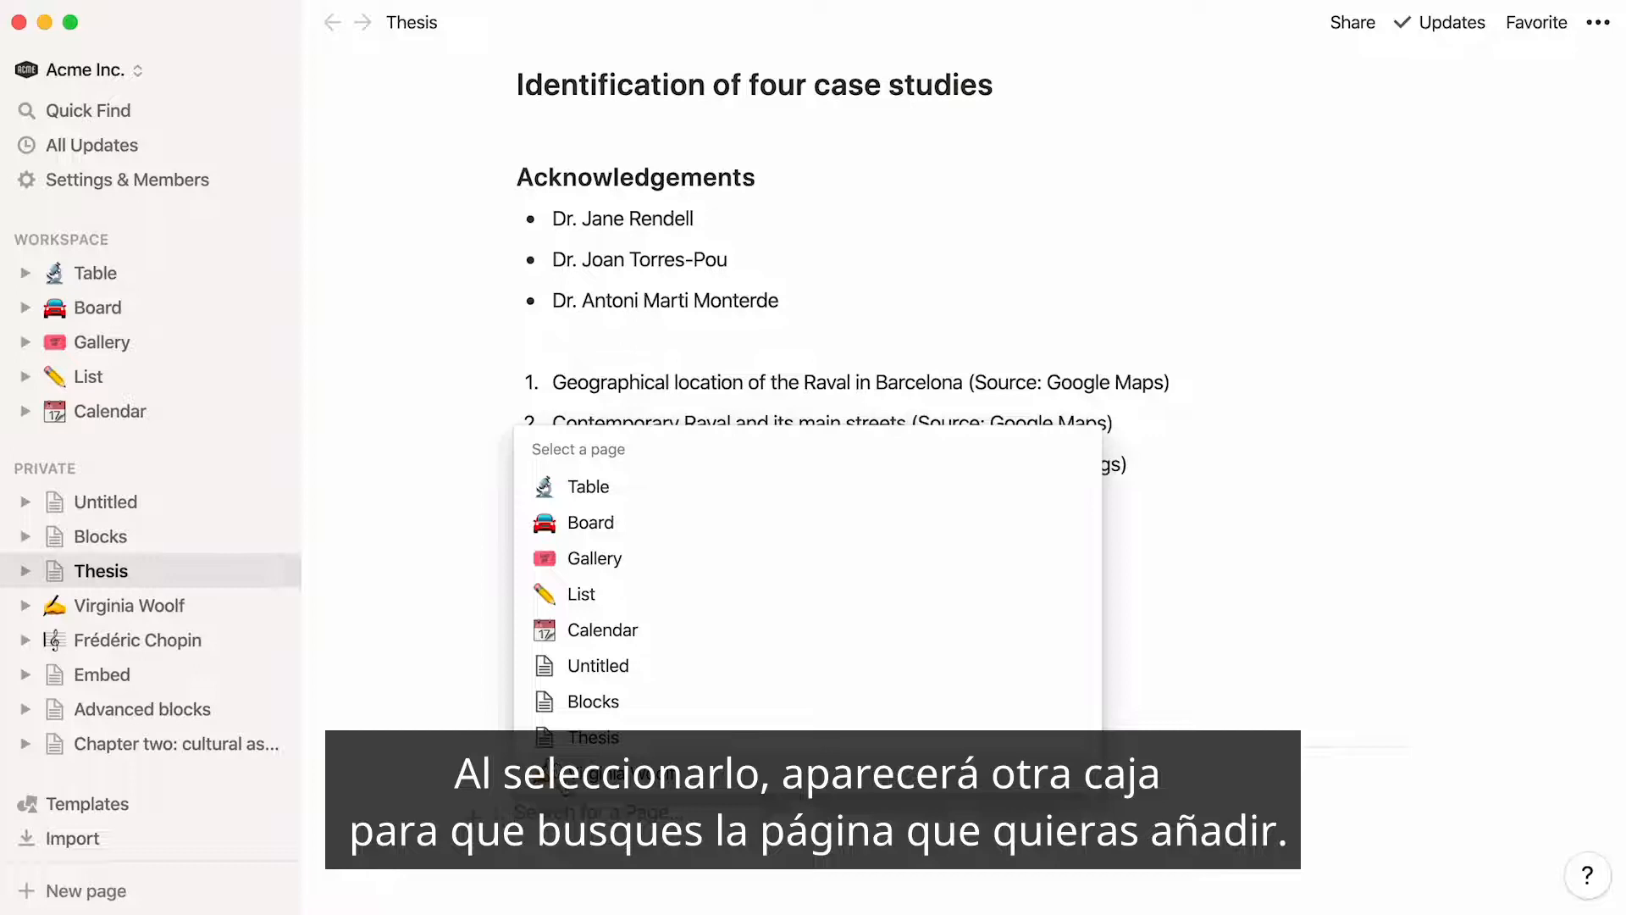
left_click(568, 775)
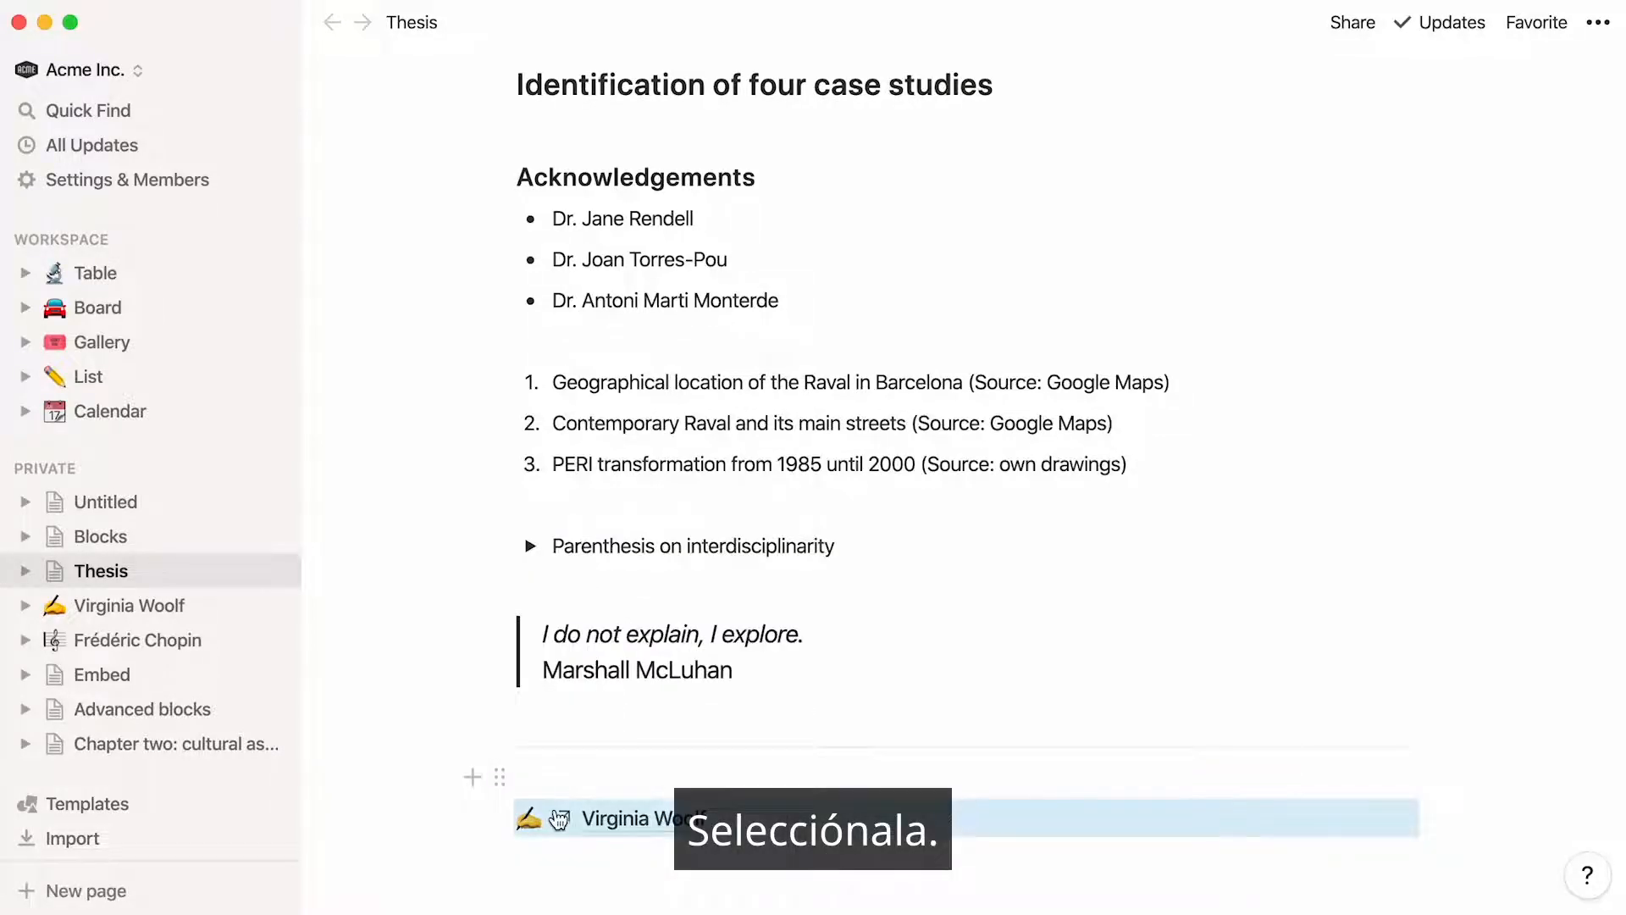
Add a callout below the Virginia Woolf link containing the paragraph that begins "The space I'm looking for doesn't exist."
key("Return")
type("/")
scroll(550, 716, "down", 8)
left_click(551, 717)
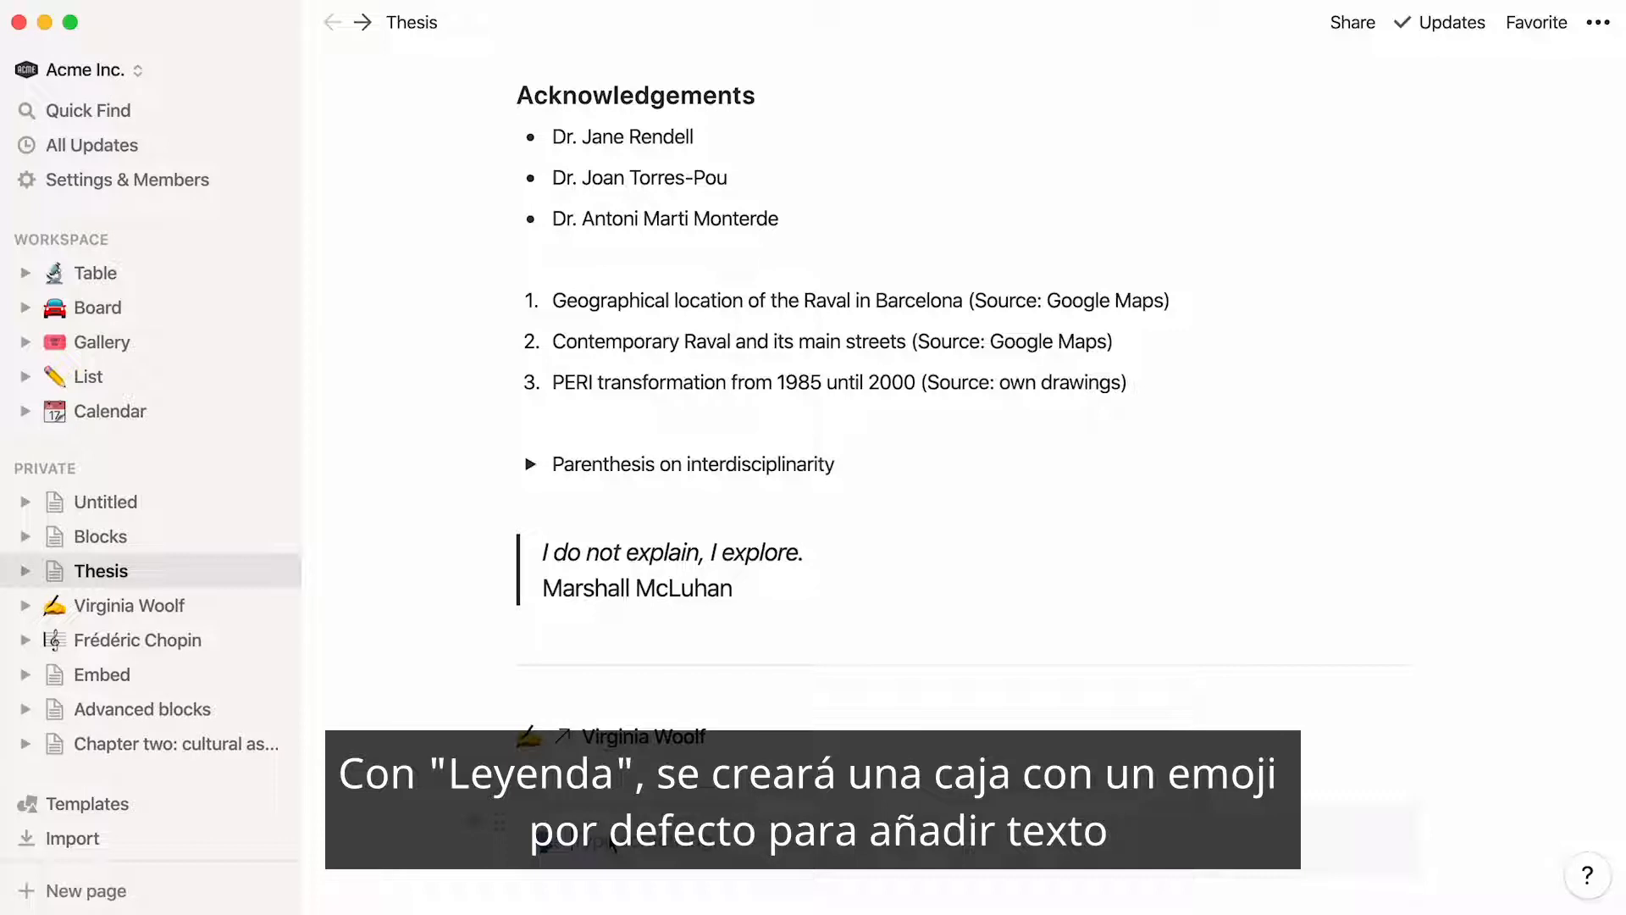
type("The space I'm looking for doesn't exist. Everything has been disseminated. The function exists, the action exists, the necessity exists, but its way of concretizing itself is completely disseminated in diverse spaces, places, and moments.")
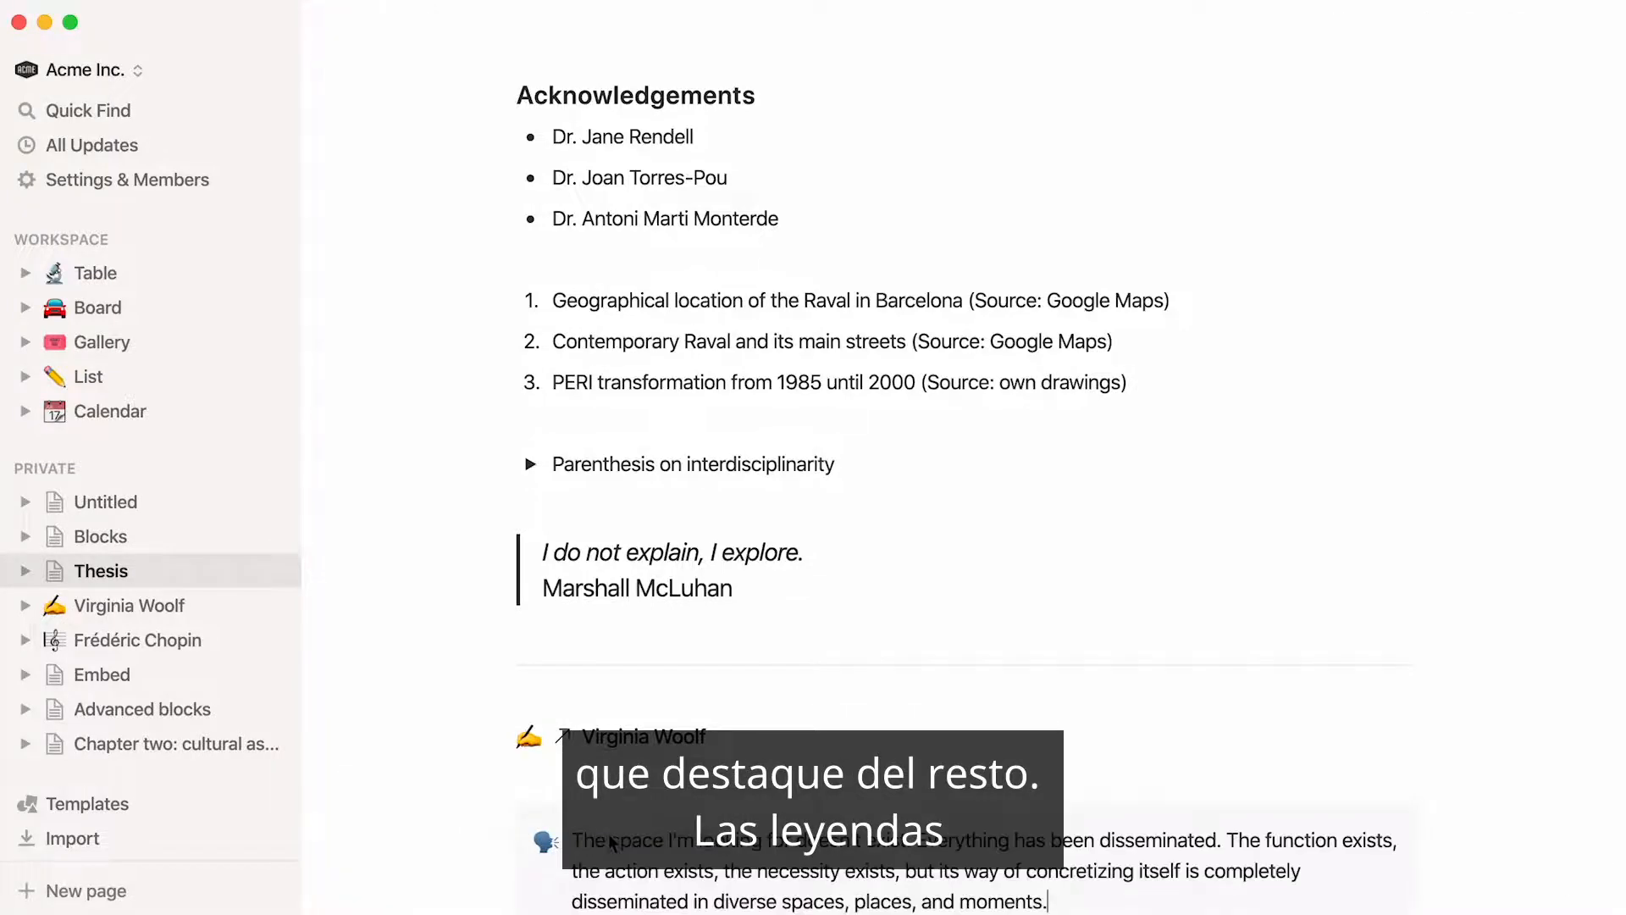
Change the callout's icon to the light bulb emoji and give the block an orange background
scroll(610, 841, "down", 3)
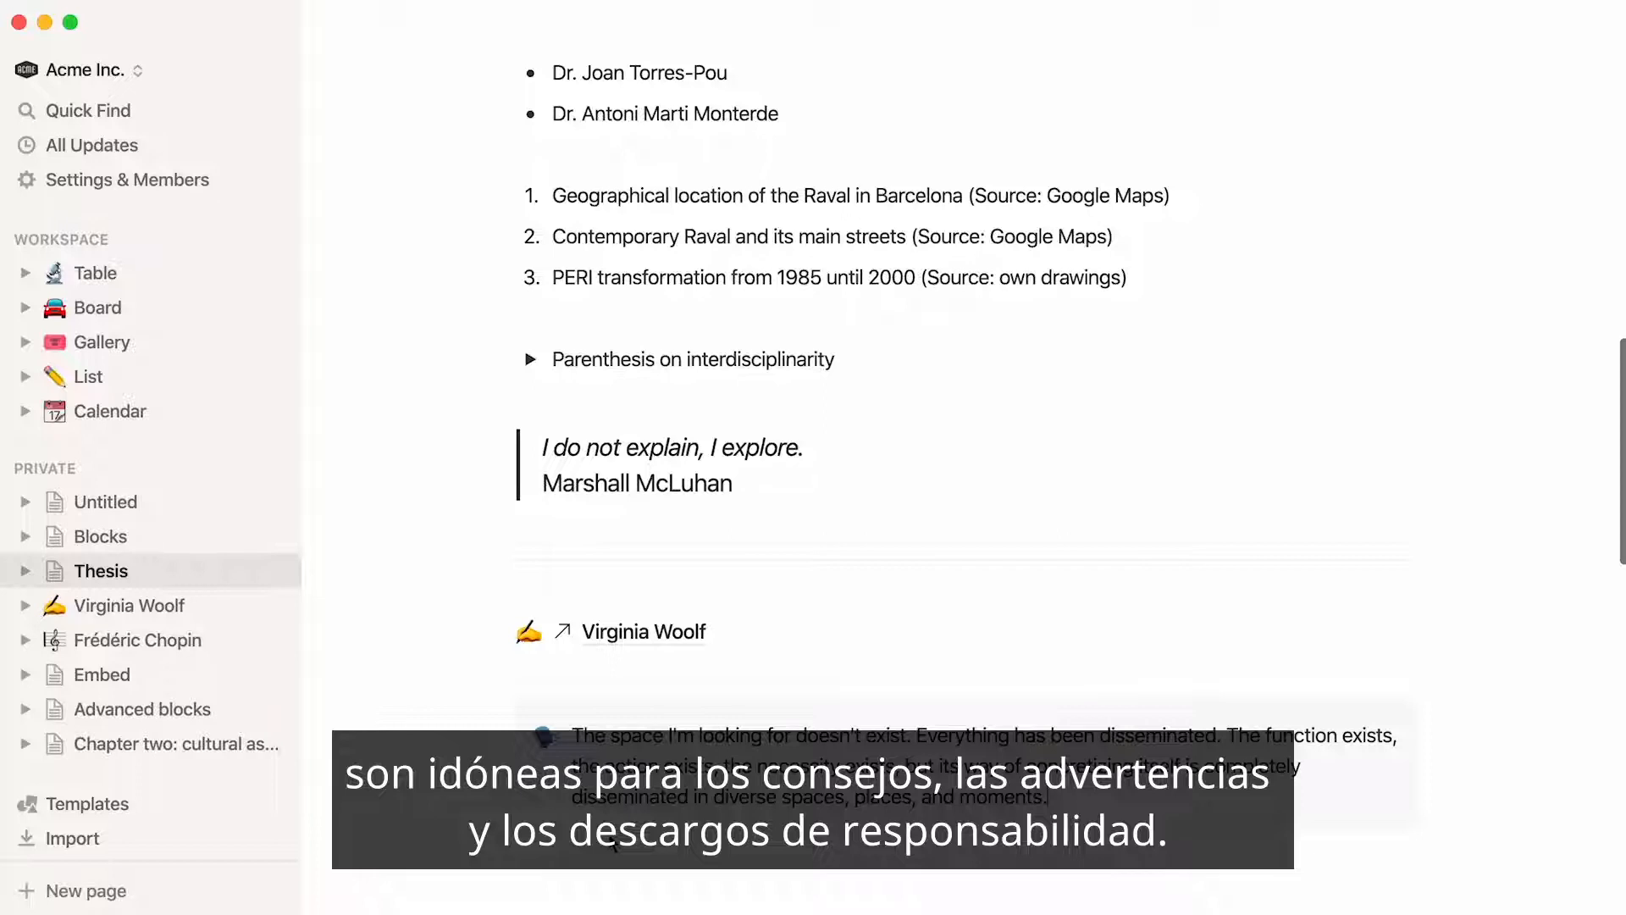
left_click(546, 737)
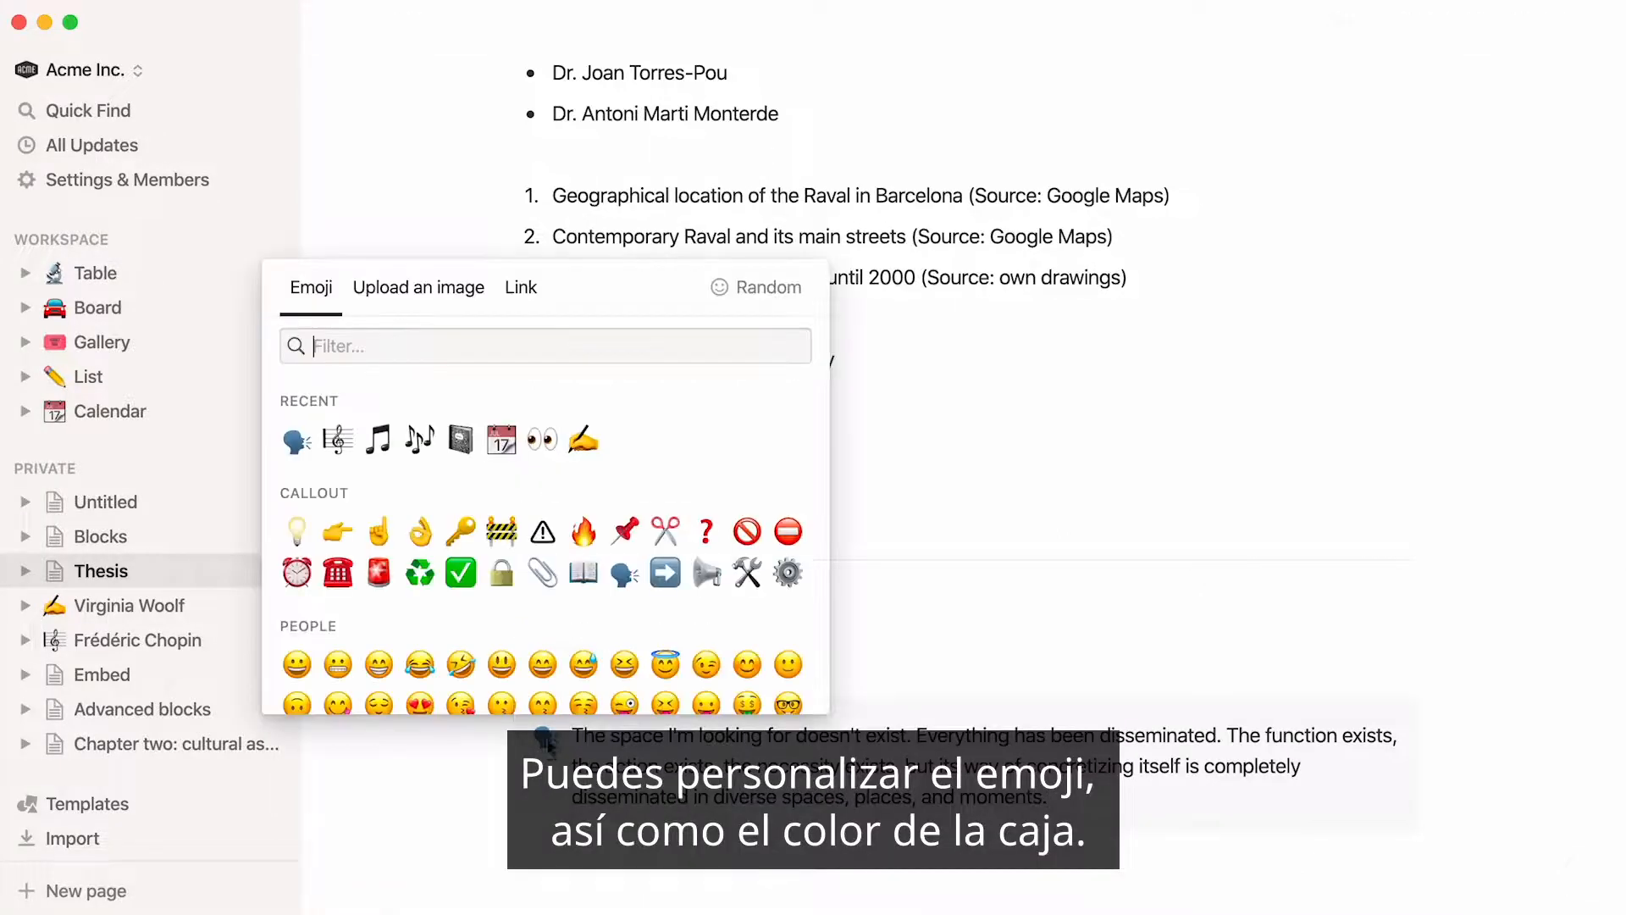
left_click(296, 531)
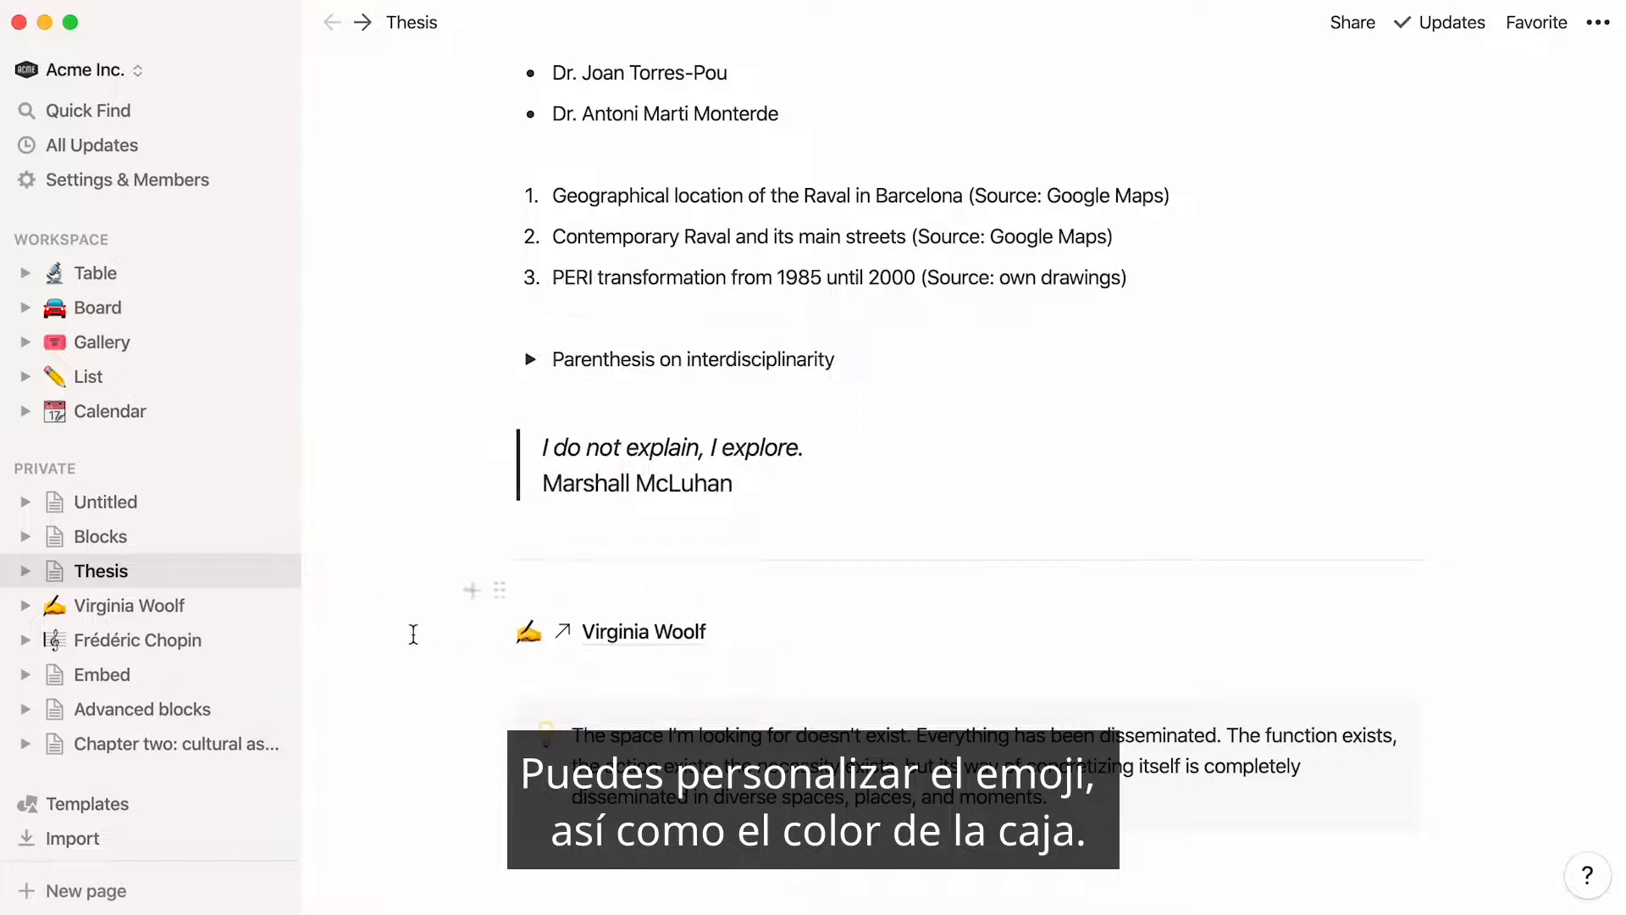
left_click(500, 718)
mouse_move(434, 807)
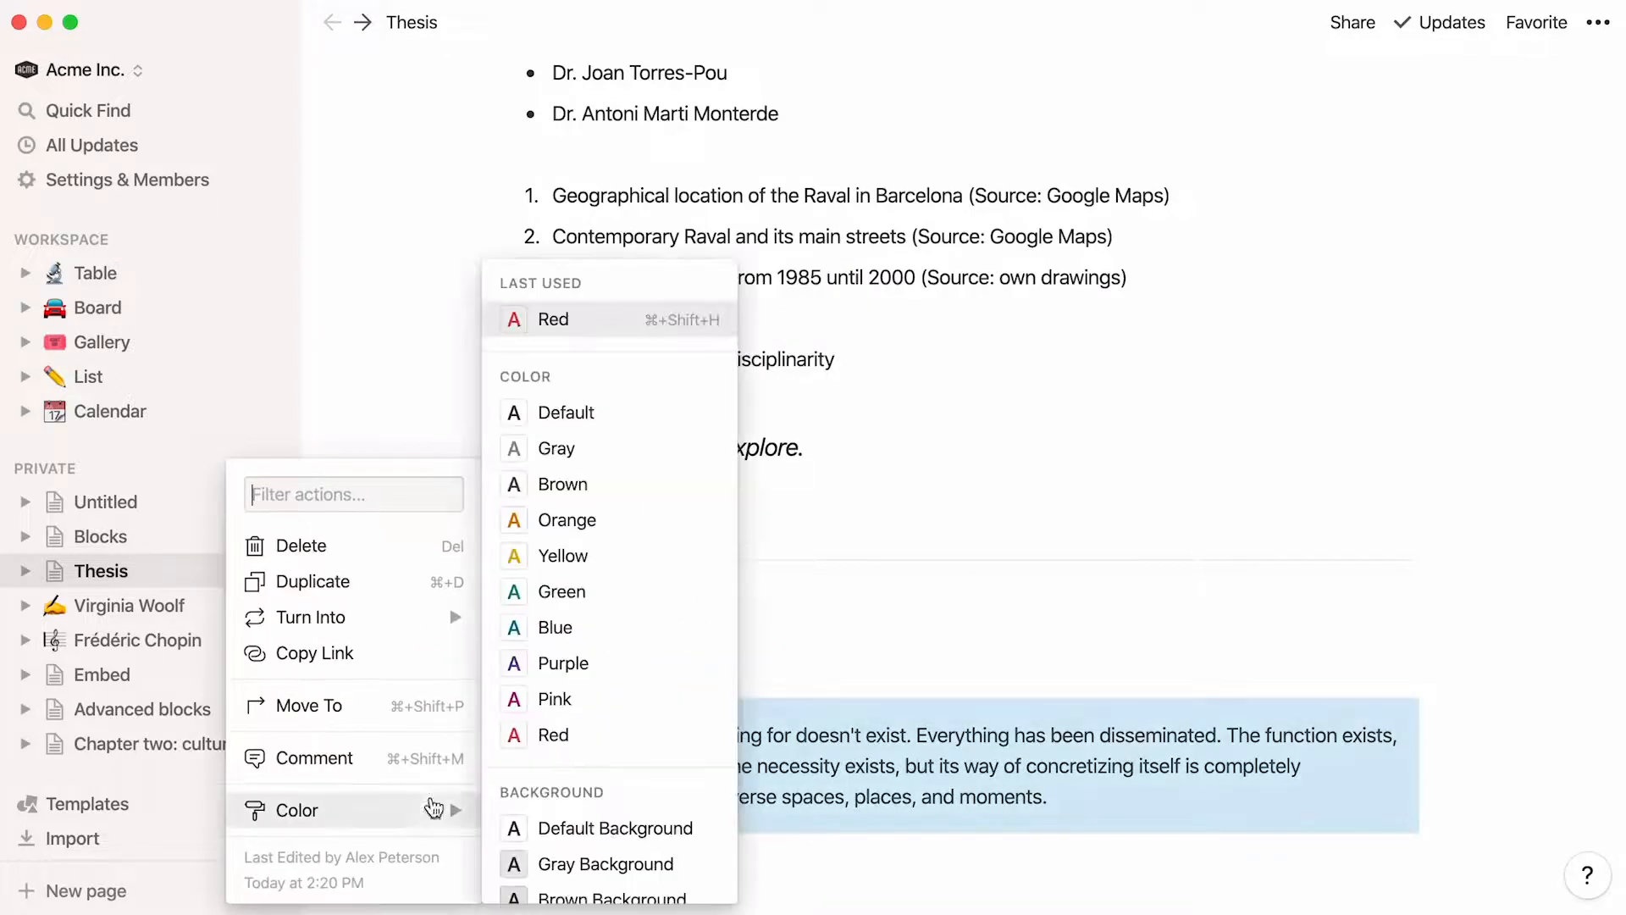
scroll(691, 785, "down", 3)
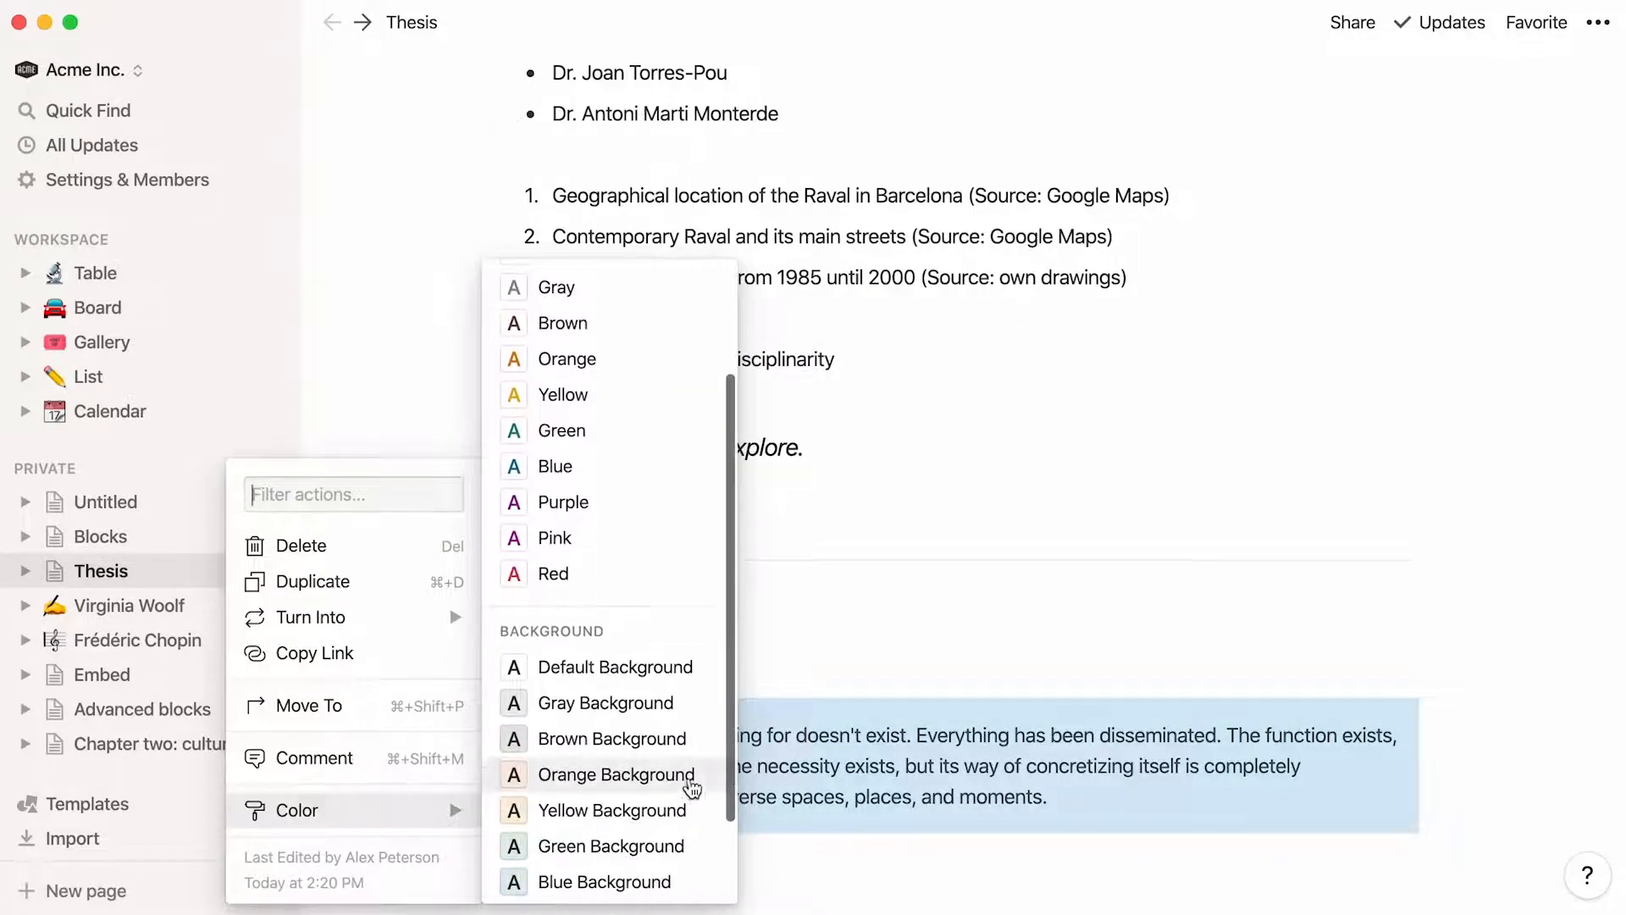
left_click(691, 776)
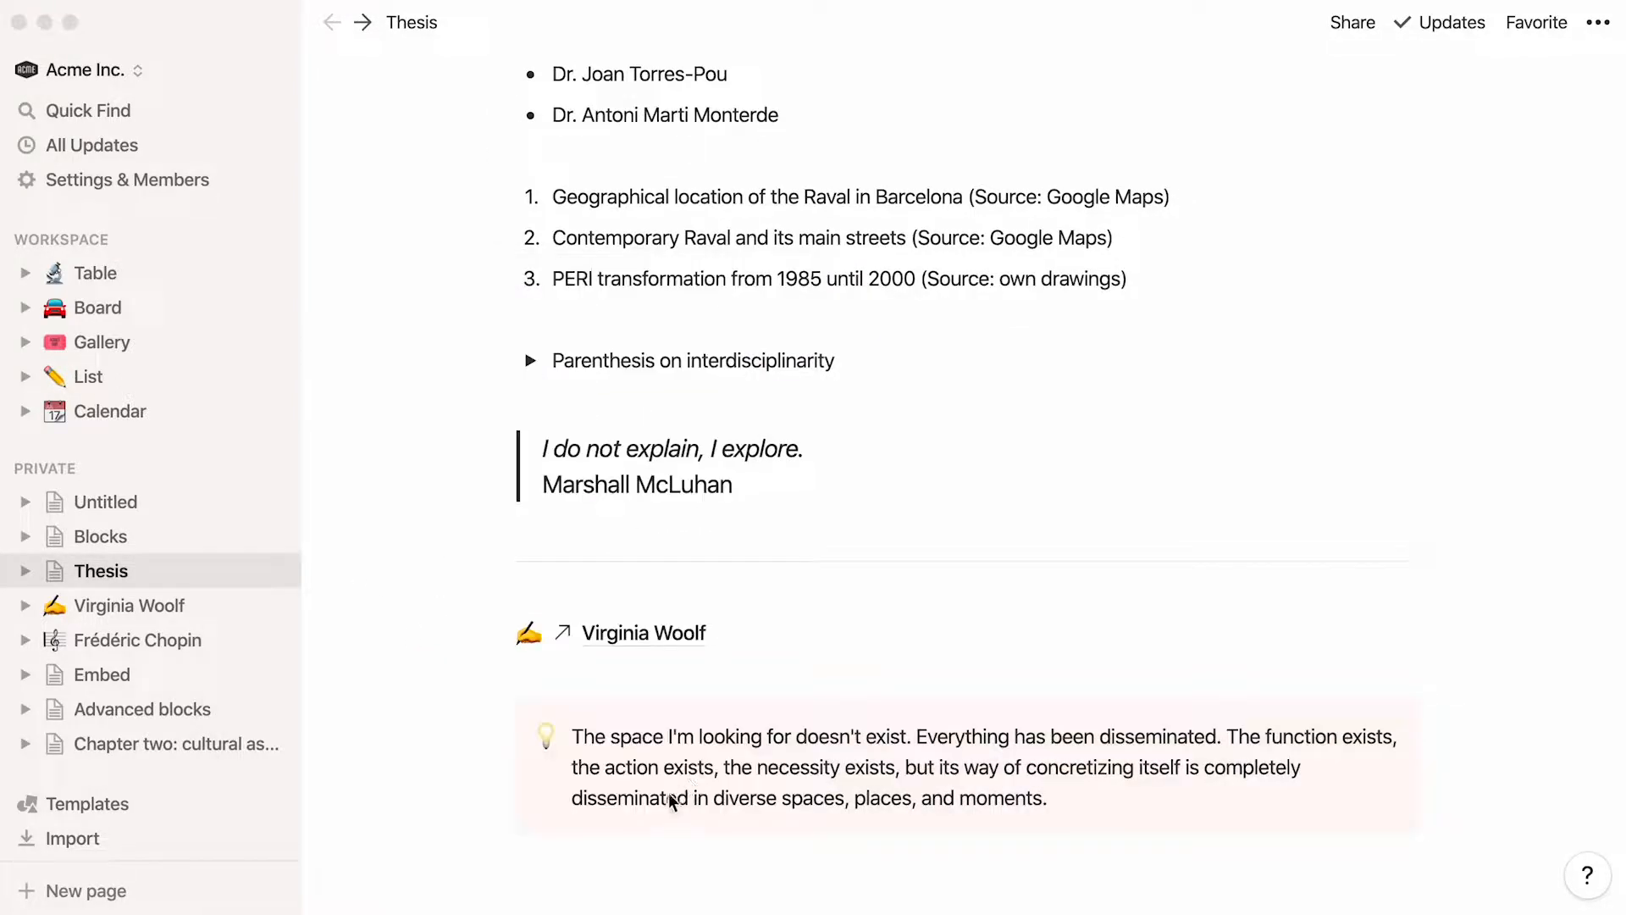
Try inserting a toggle list below the callout by filtering the block types with "togg"
left_click(525, 877)
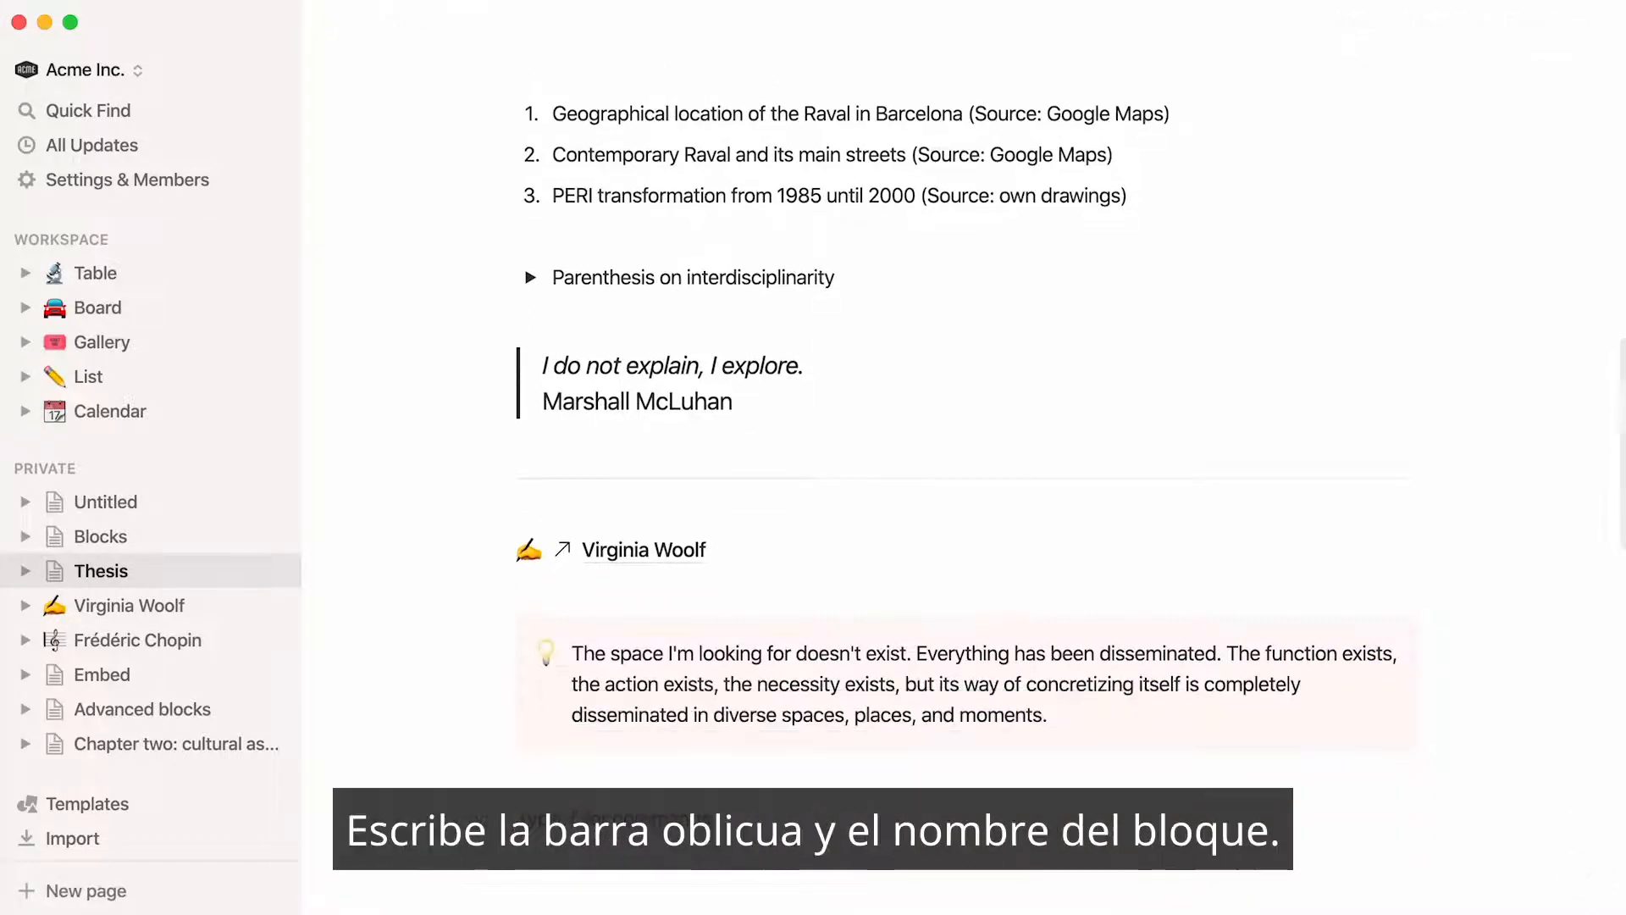
type("/togg")
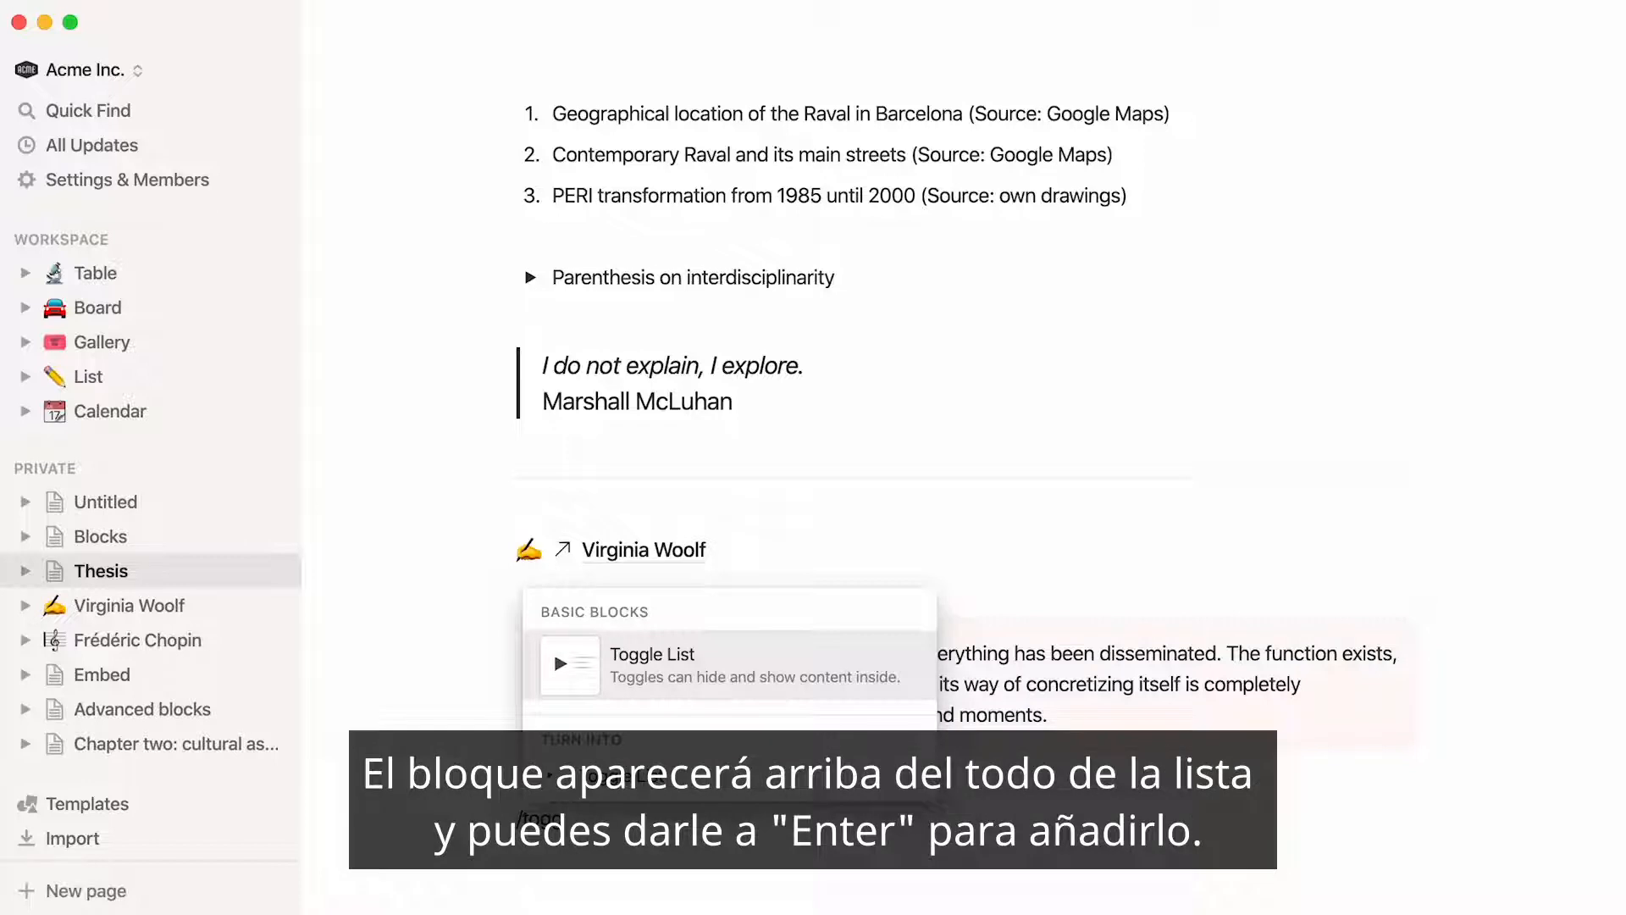
key("Return")
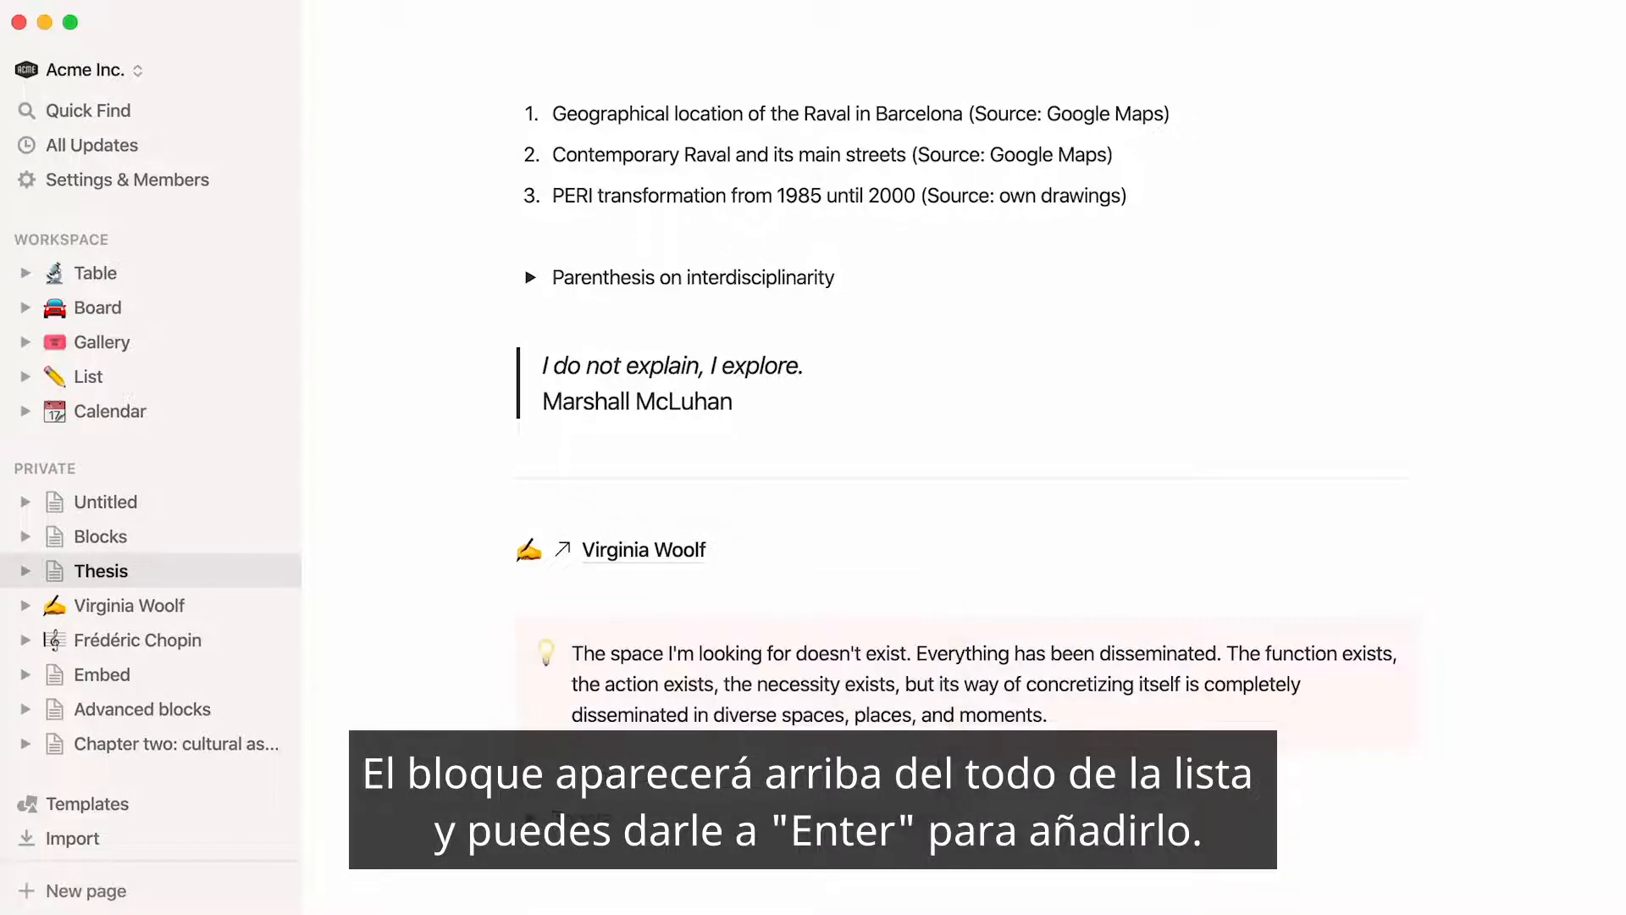
key("BackSpace")
Leave the Thesis page and open the Board database page in the workspace
scroll(932, 424, "up", 5)
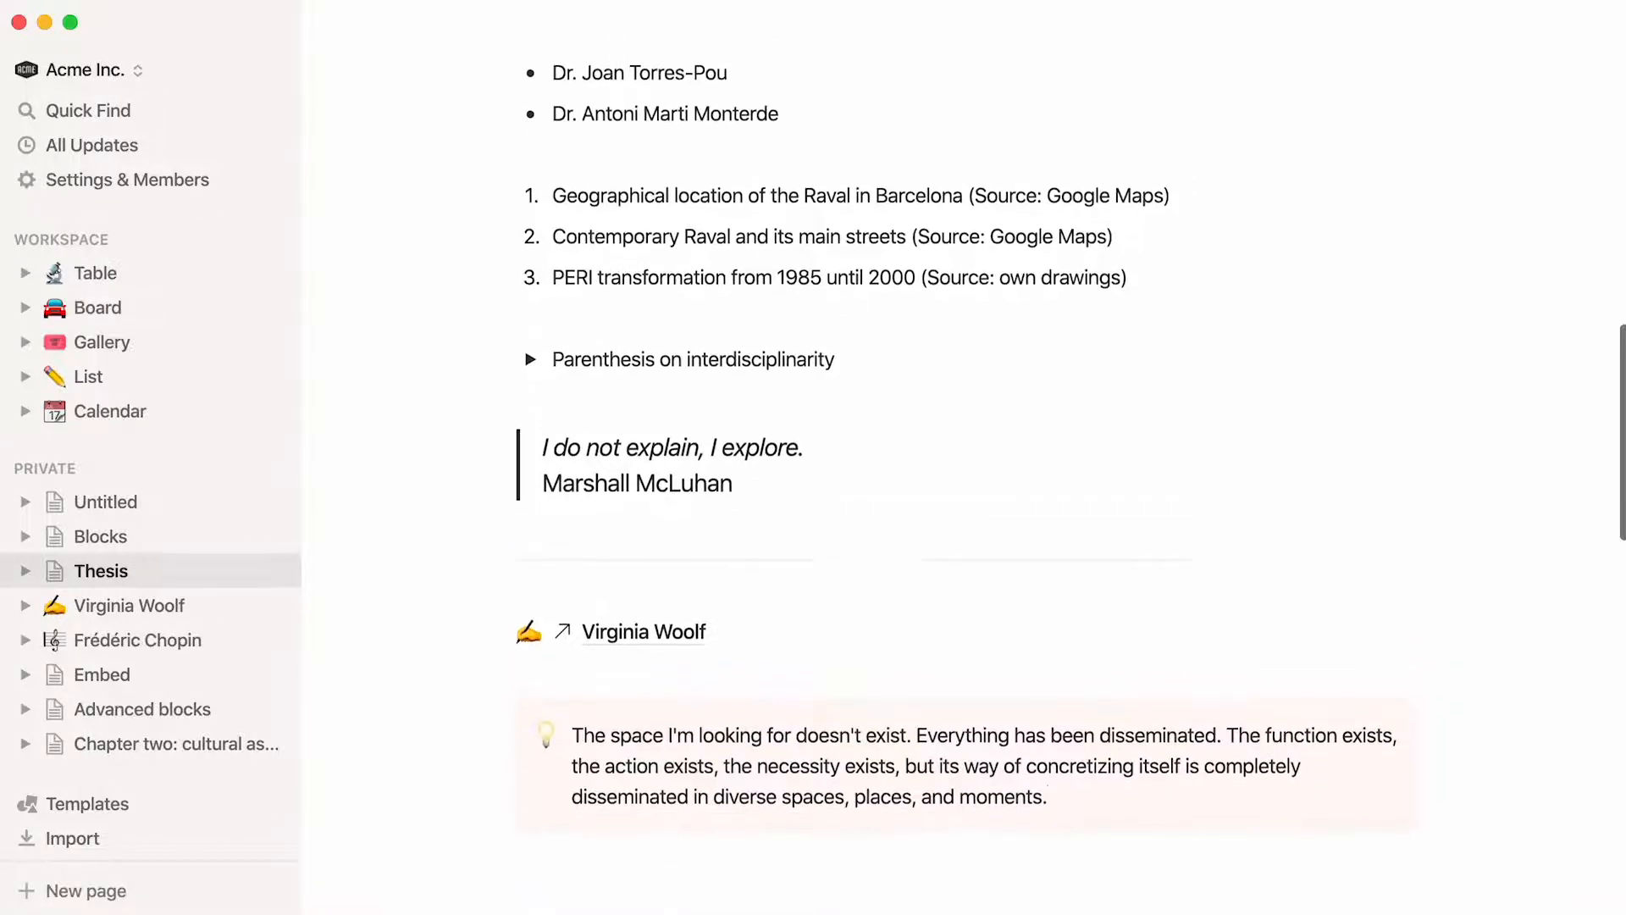
scroll(931, 424, "up", 10)
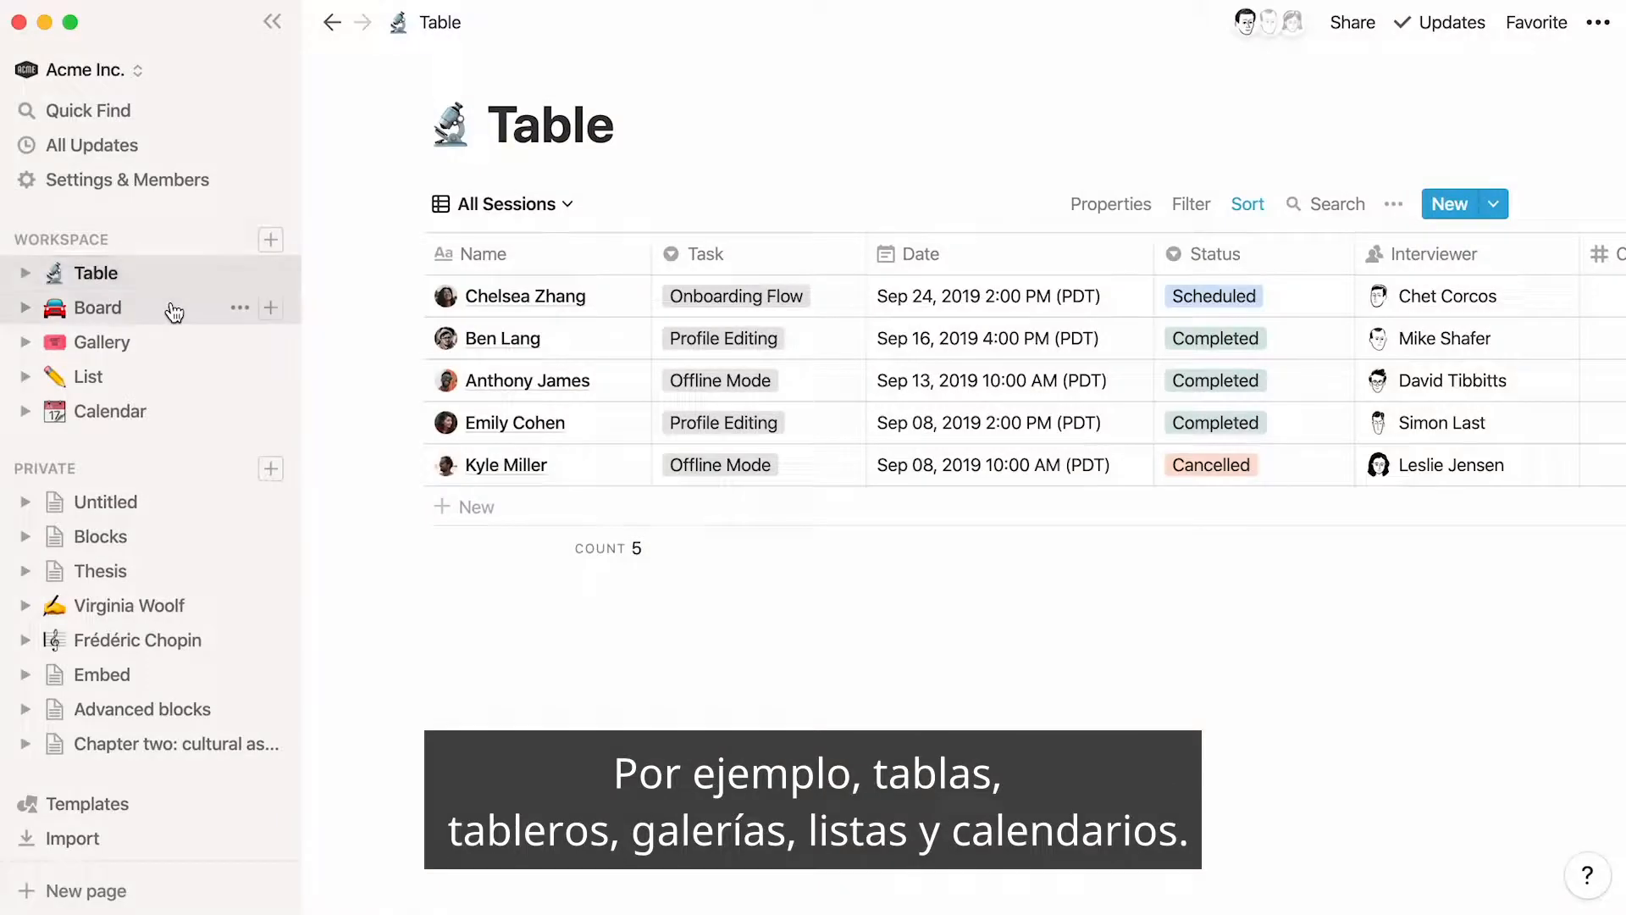
left_click(170, 309)
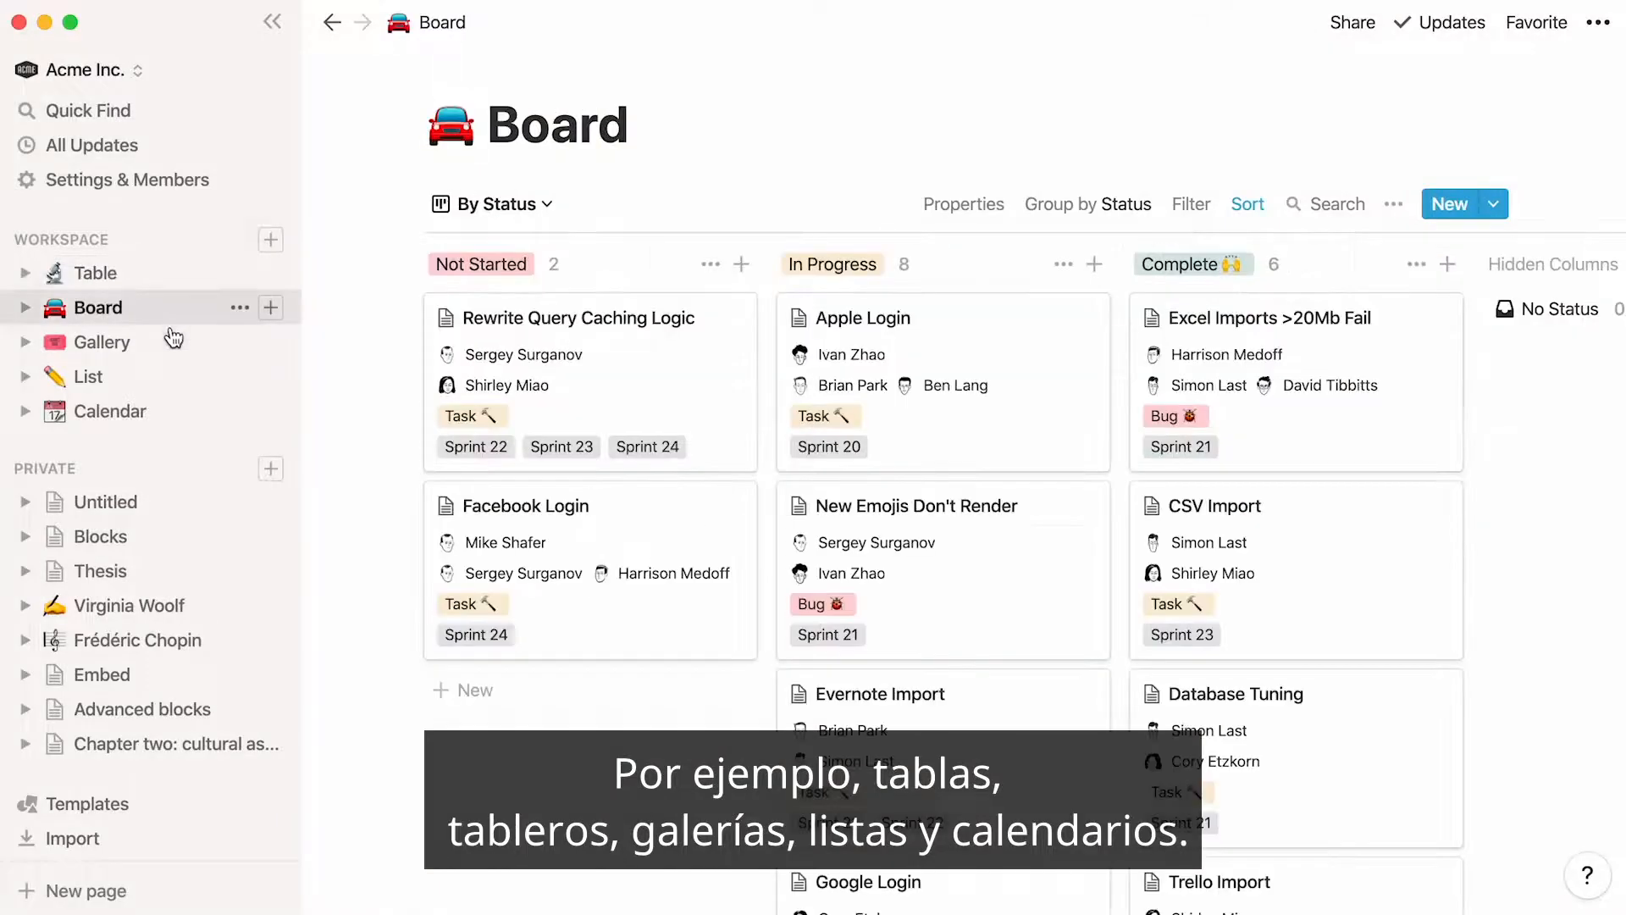
Browse the Gallery, List, Calendar and Blocks pages to compare full-page databases with one embedded in a page, ending on Calendar
left_click(173, 341)
left_click(167, 376)
left_click(174, 410)
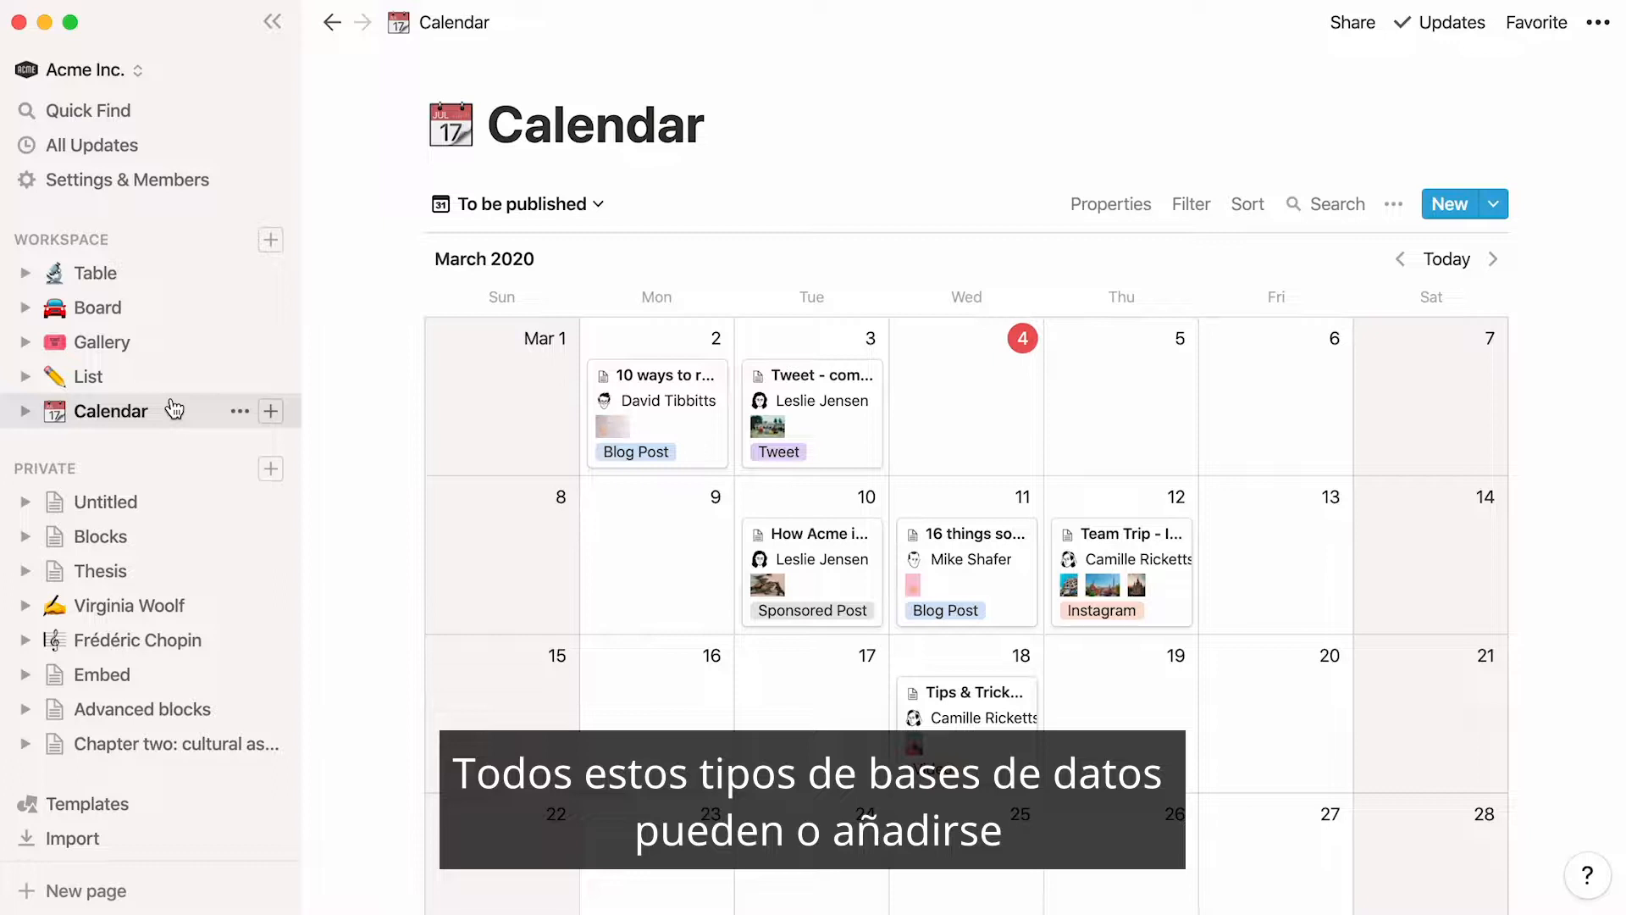
left_click(178, 537)
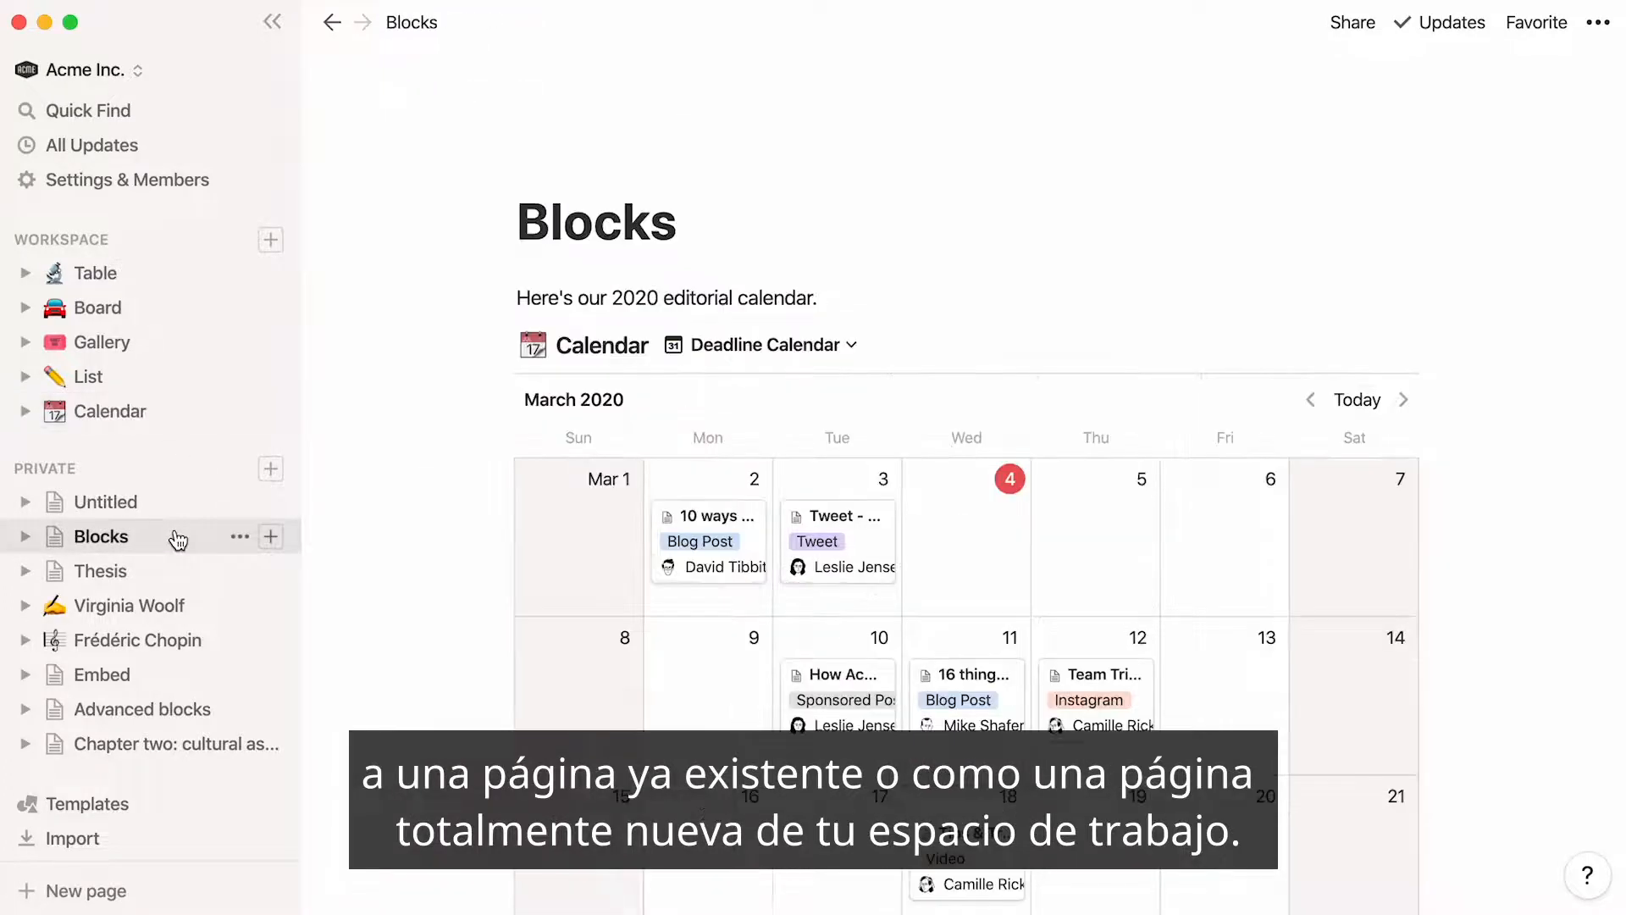
left_click(174, 422)
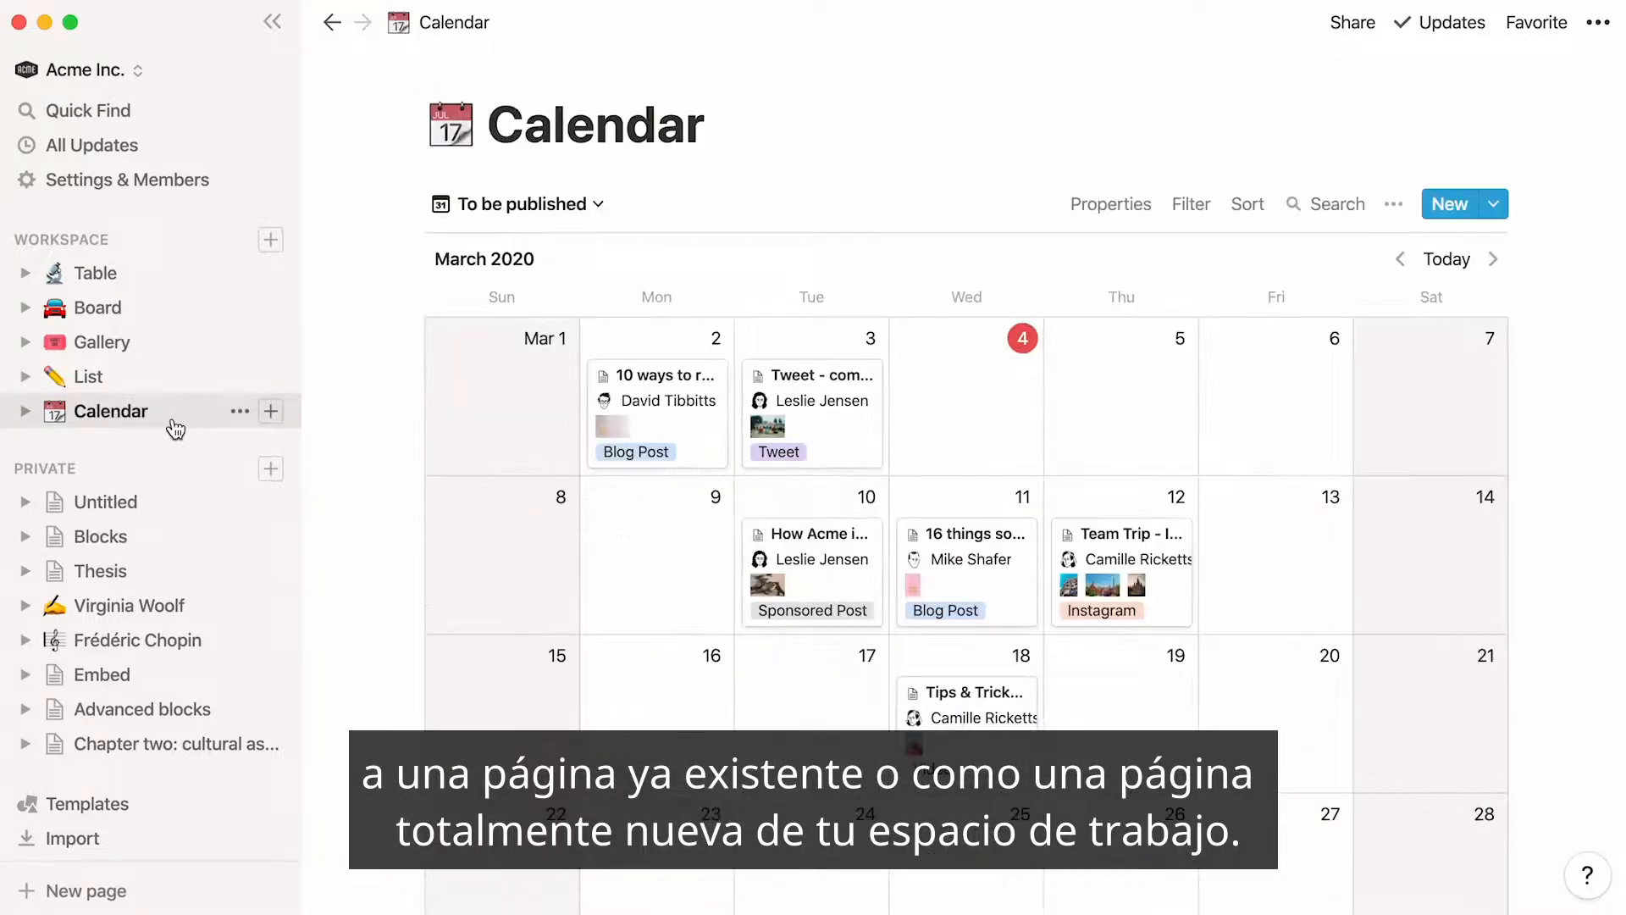
Open the Virginia Woolf page and insert an inline gallery database below the biography paragraph
left_click(222, 606)
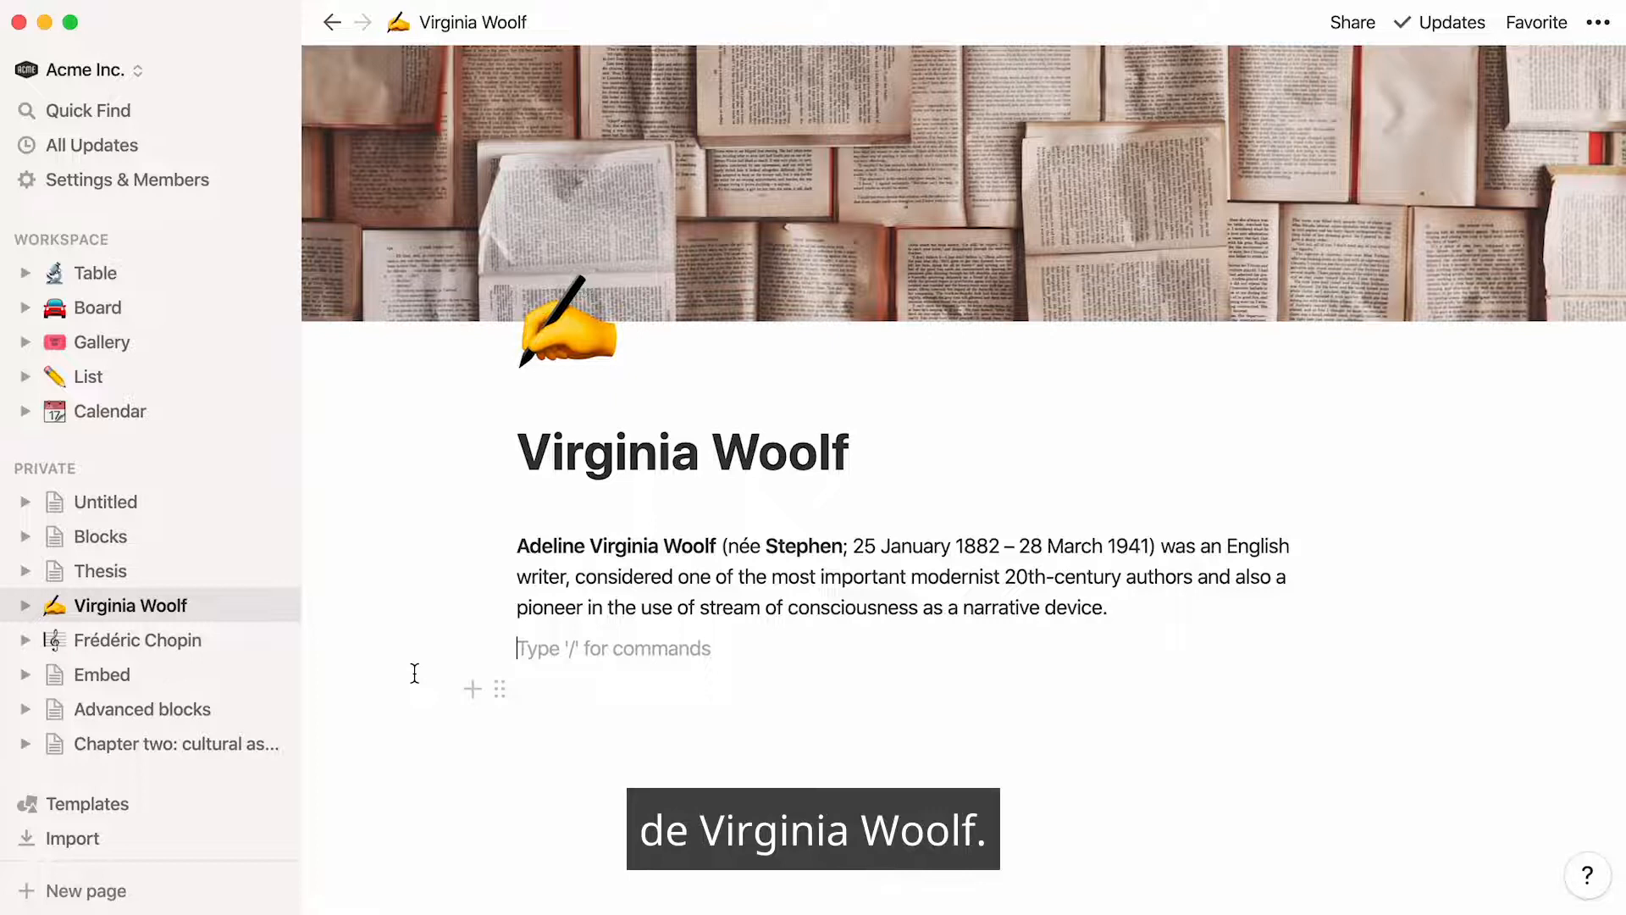
key("Return")
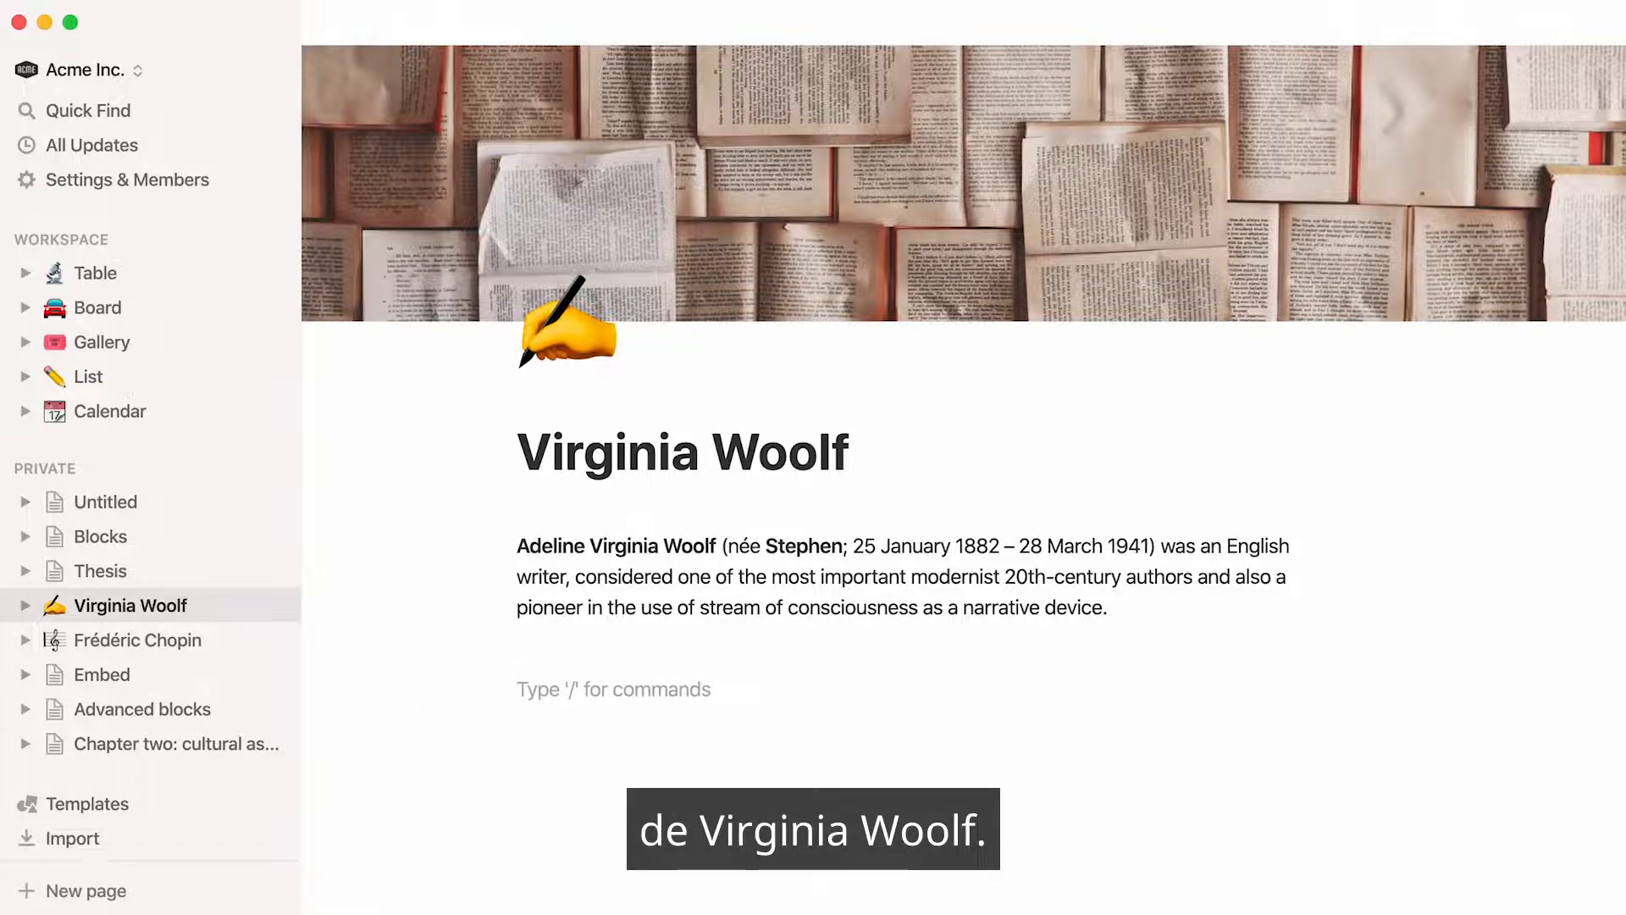
type("/gallery")
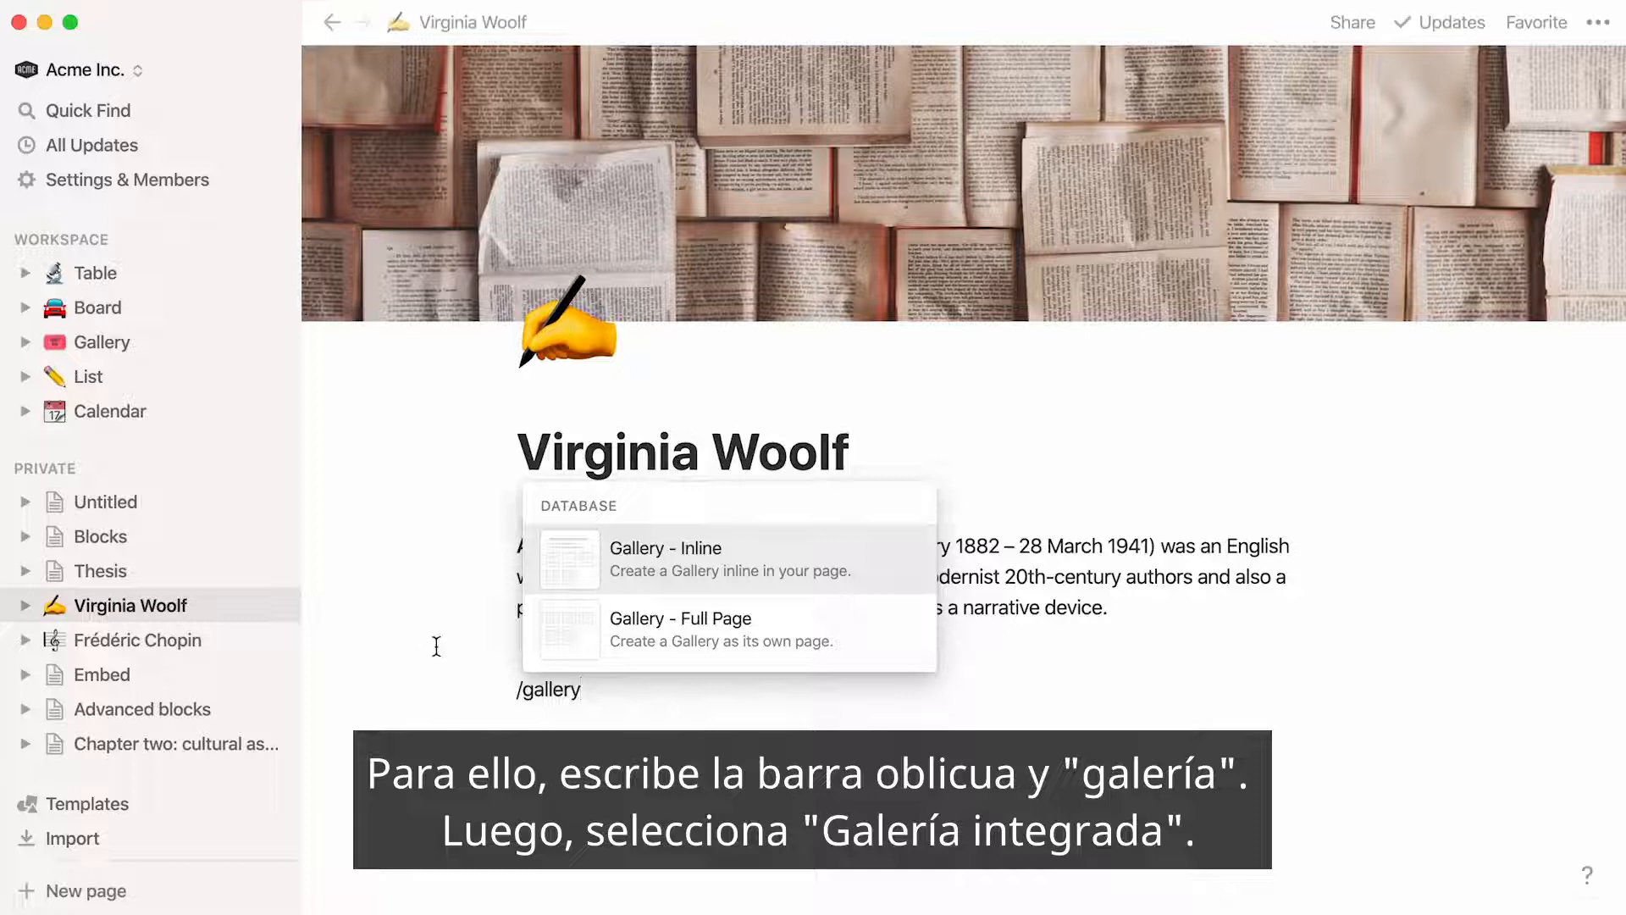
left_click(544, 559)
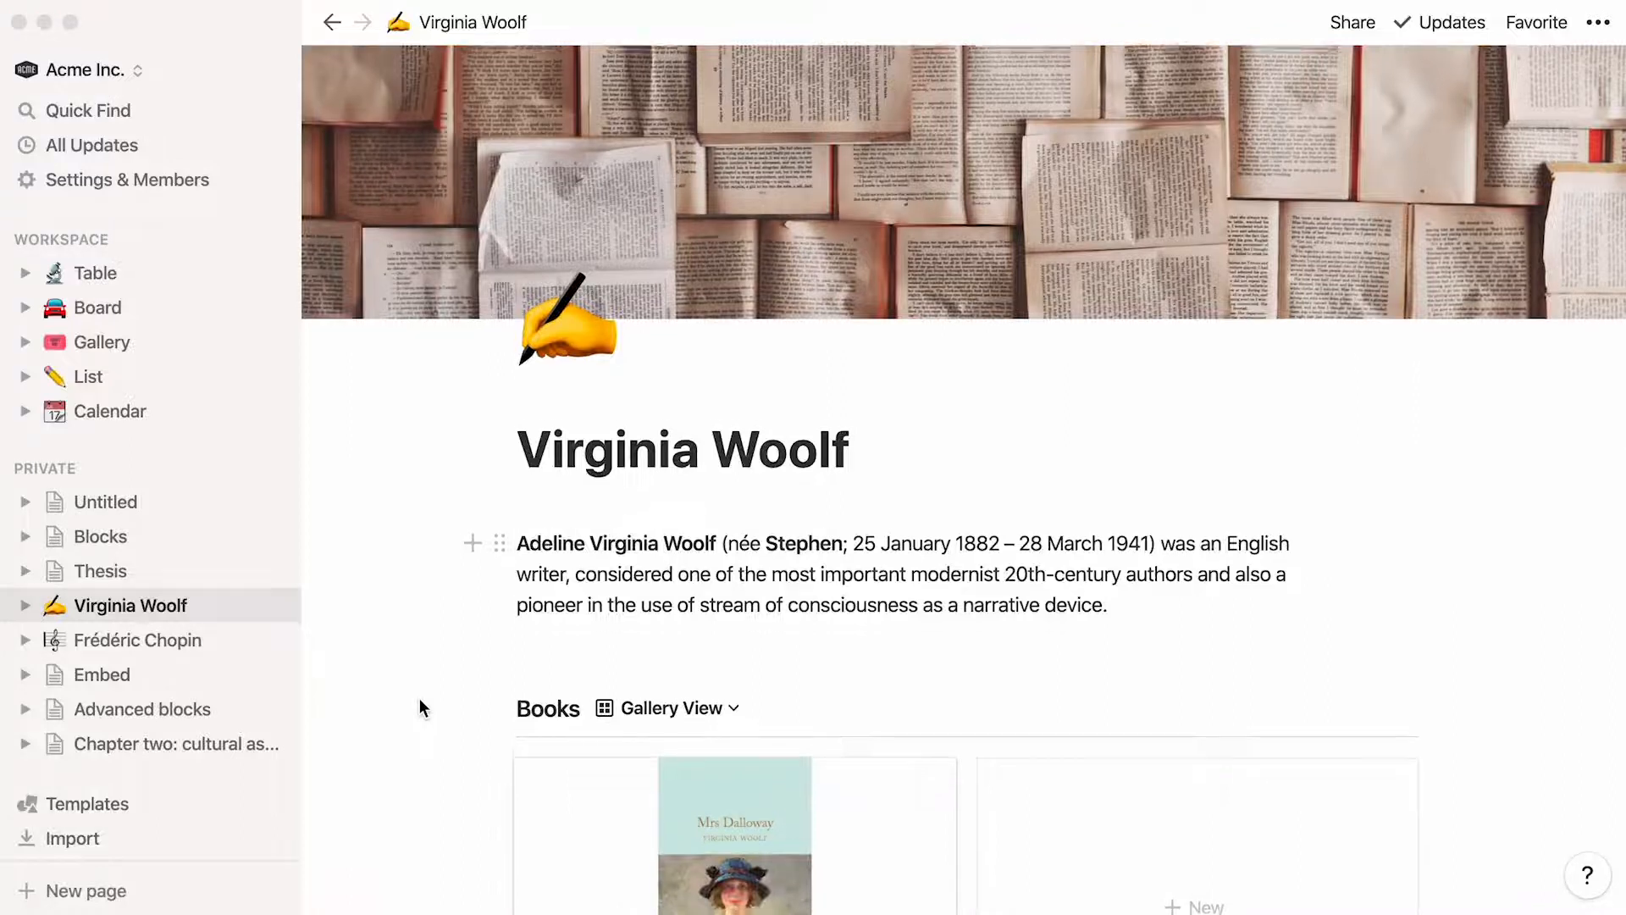
Add the cover images A Room of One's Own, Orlando, The Waves and To the Lighthouse from the Desktop folder to the Books gallery
scroll(419, 698, "down", 3)
scroll(419, 698, "down", 1)
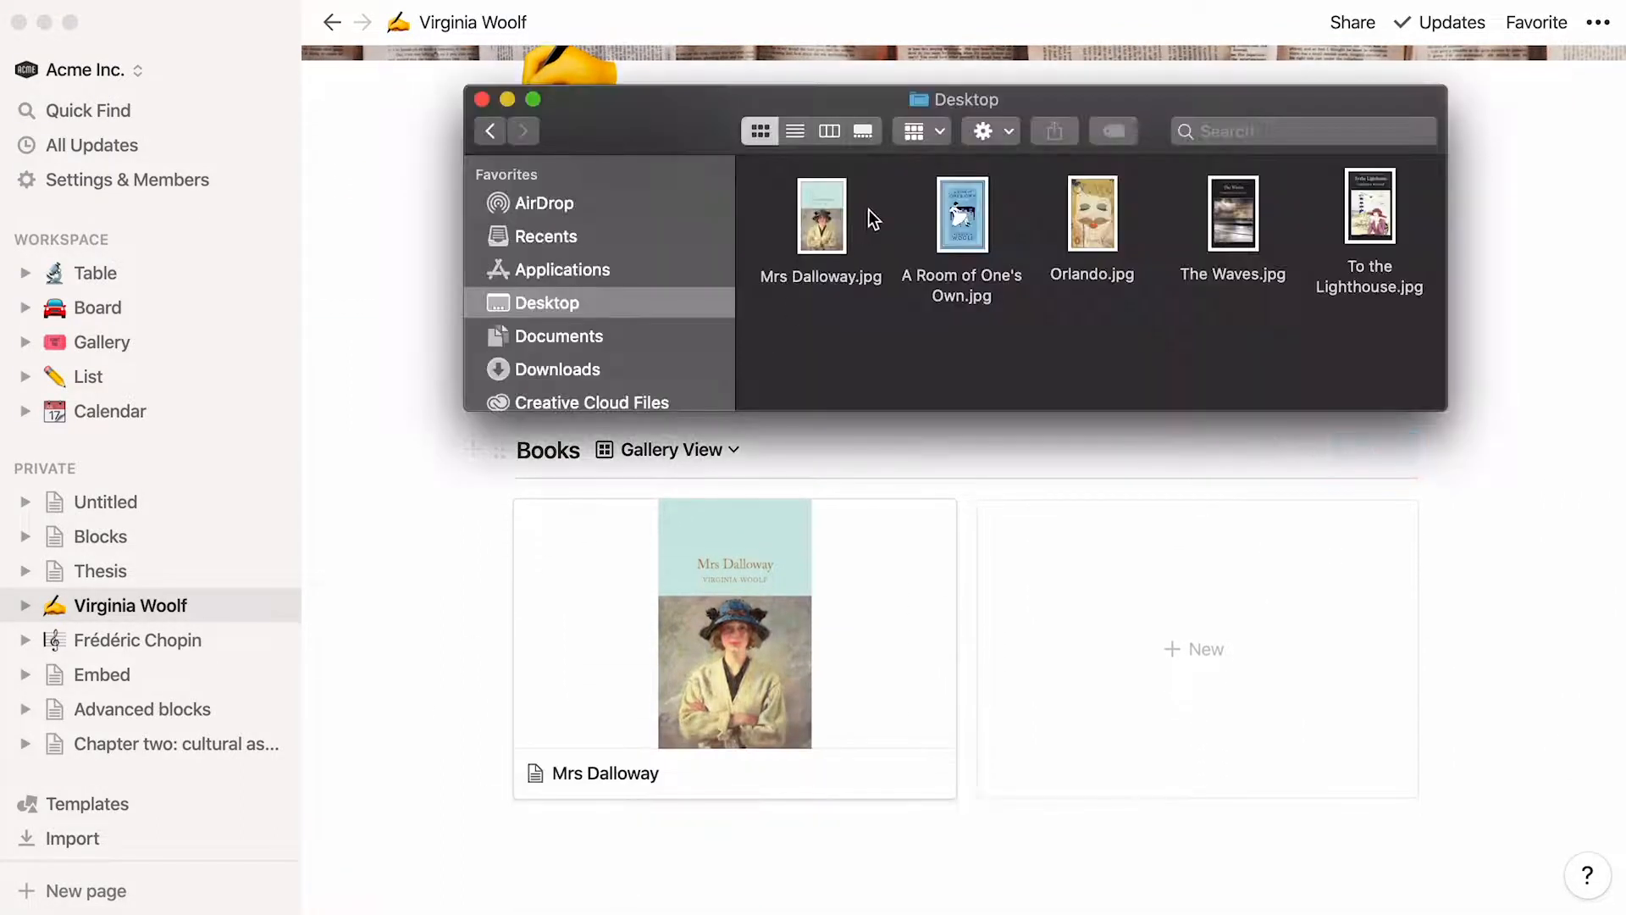
left_click_drag(886, 190, 1191, 572)
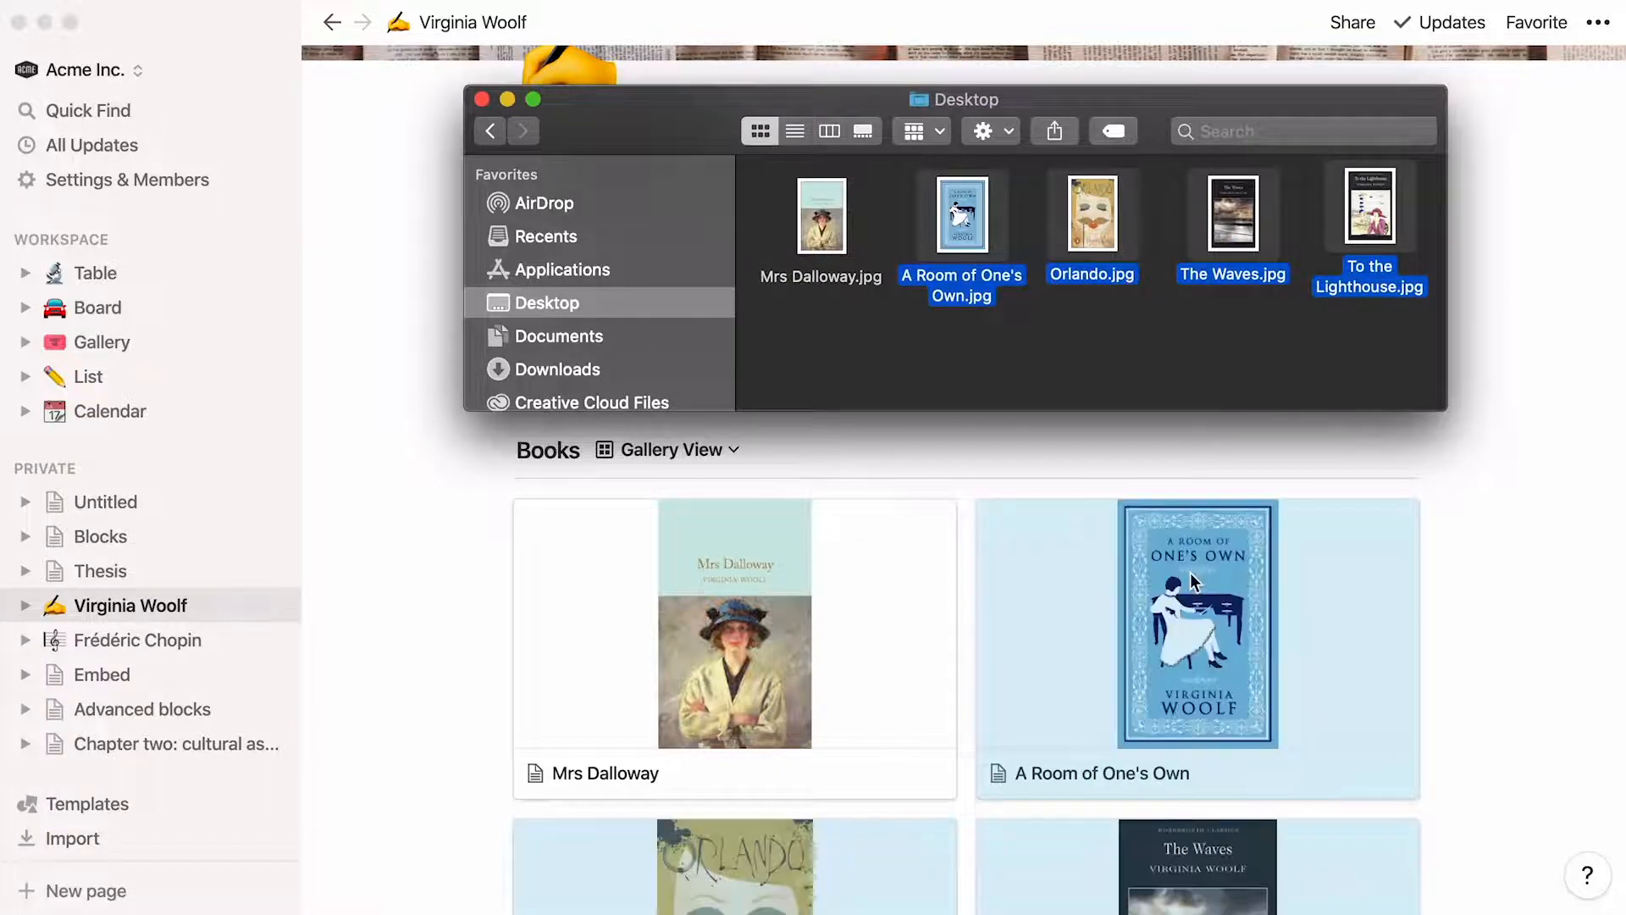
left_click(1496, 445)
scroll(1496, 445, "down", 2)
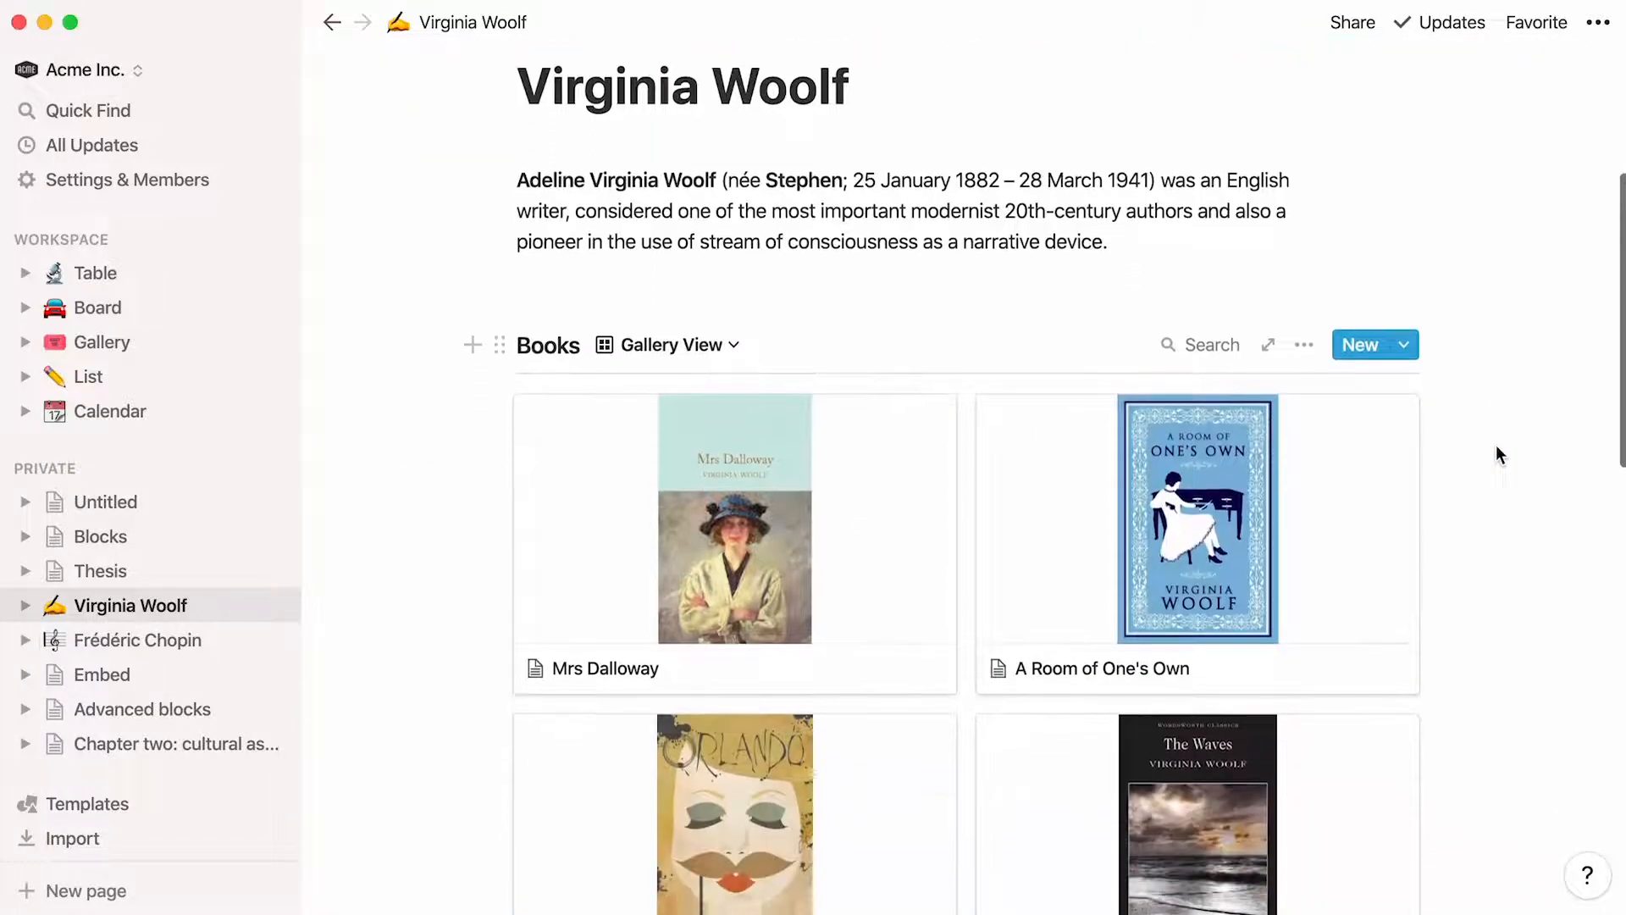
scroll(1496, 445, "down", 5)
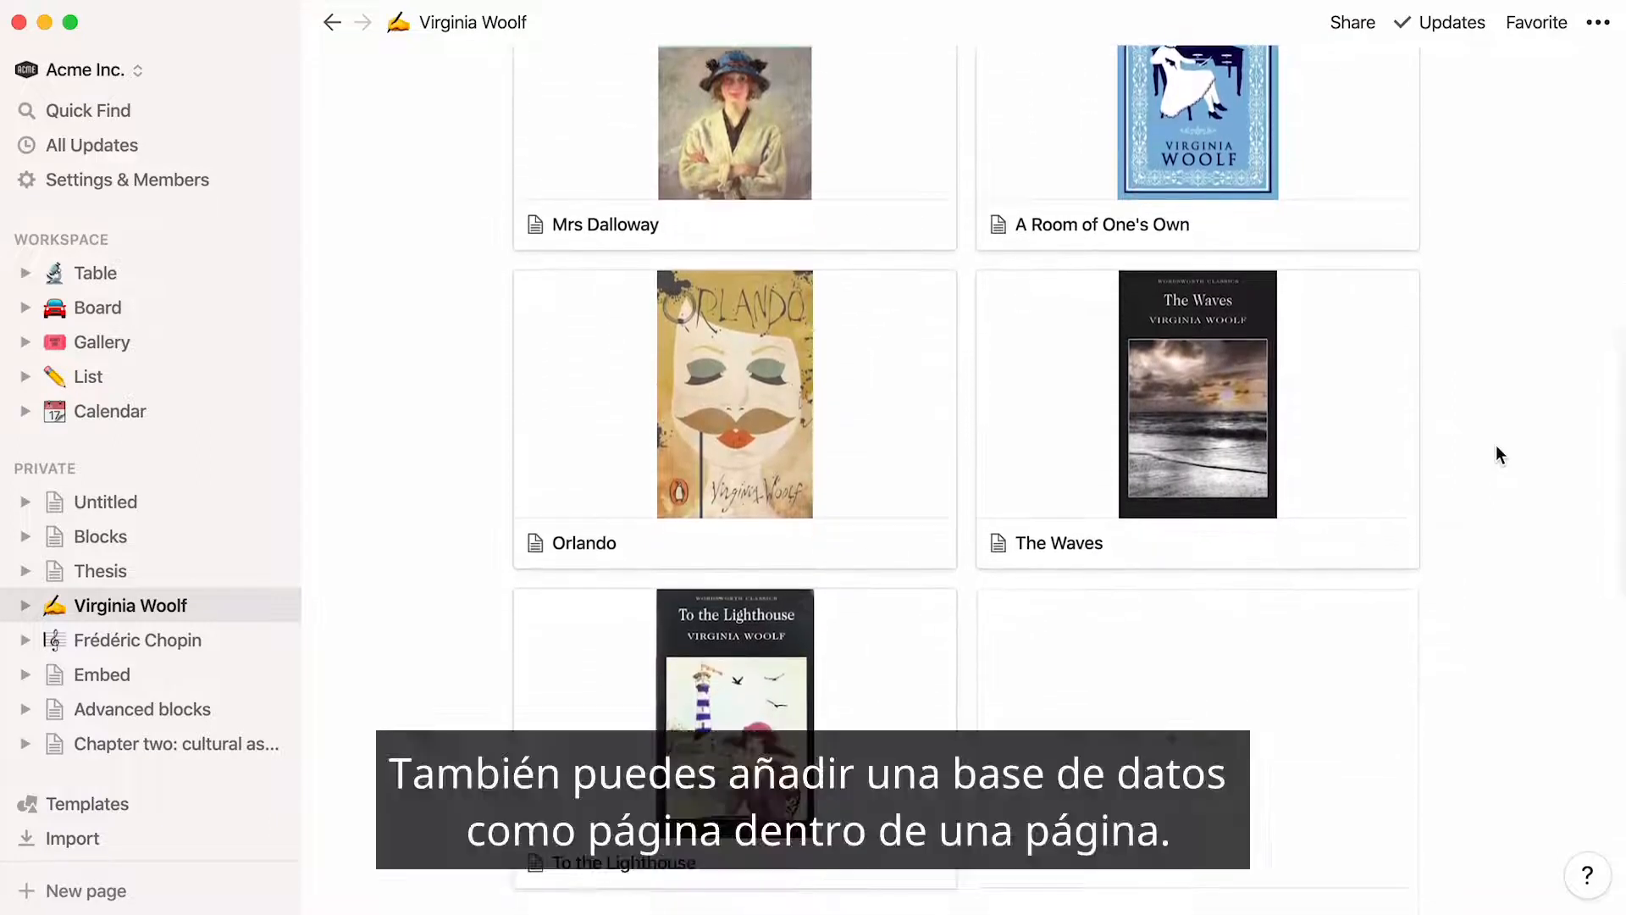
Create a full-page gallery database below the biography on the Virginia Woolf page, and leave the new gallery page
scroll(1496, 445, "up", 9)
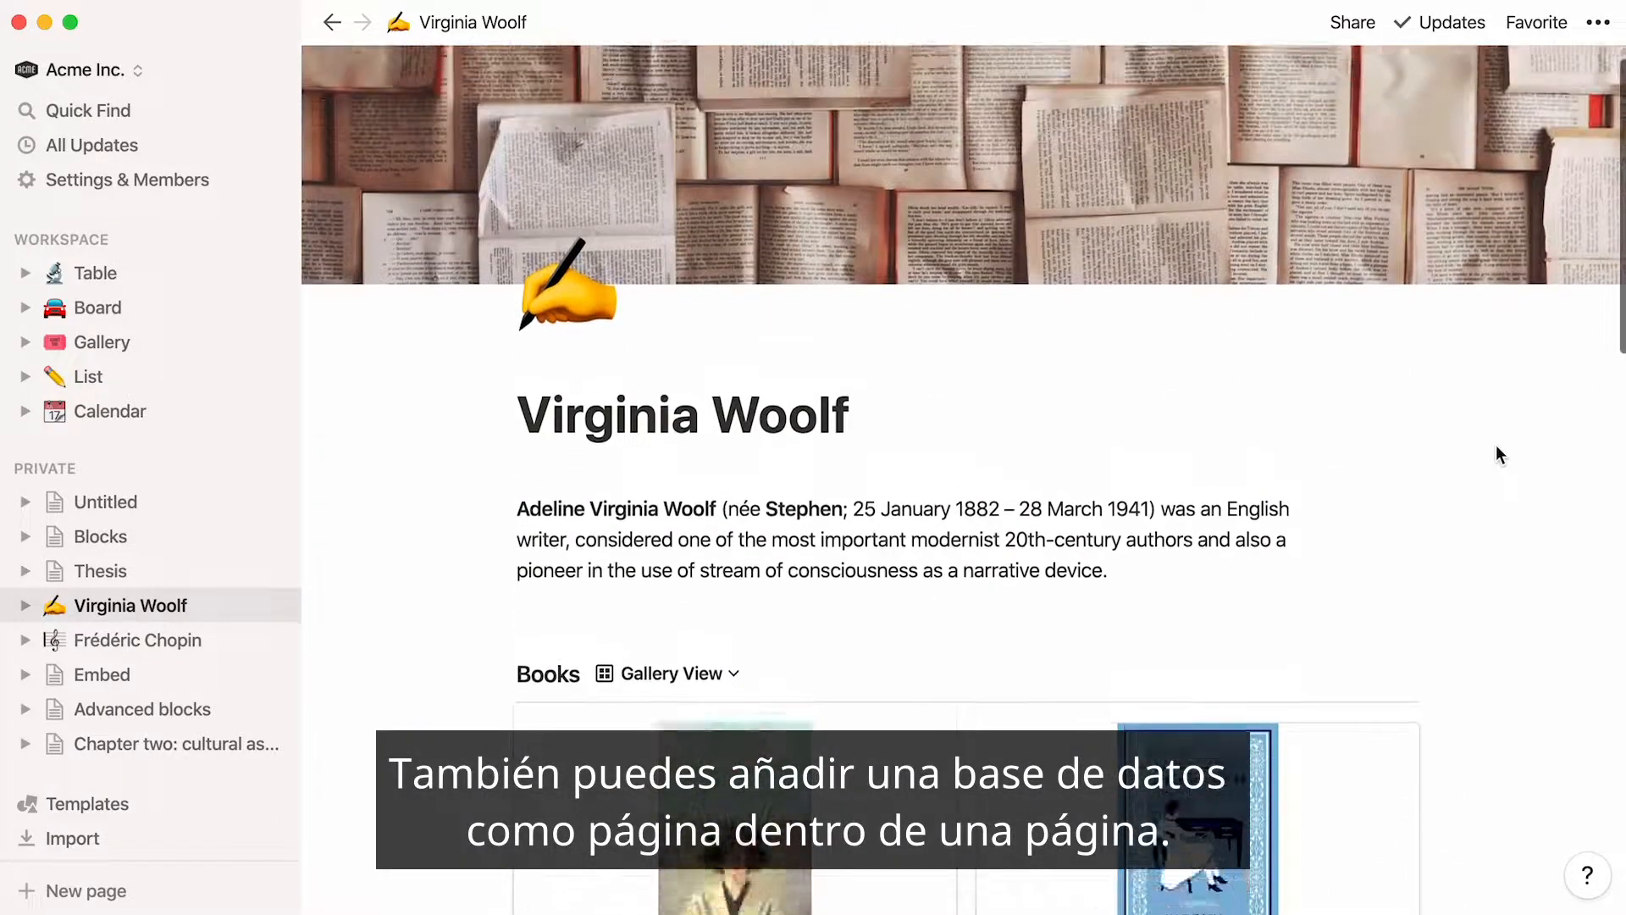
scroll(1496, 444, "up", 1)
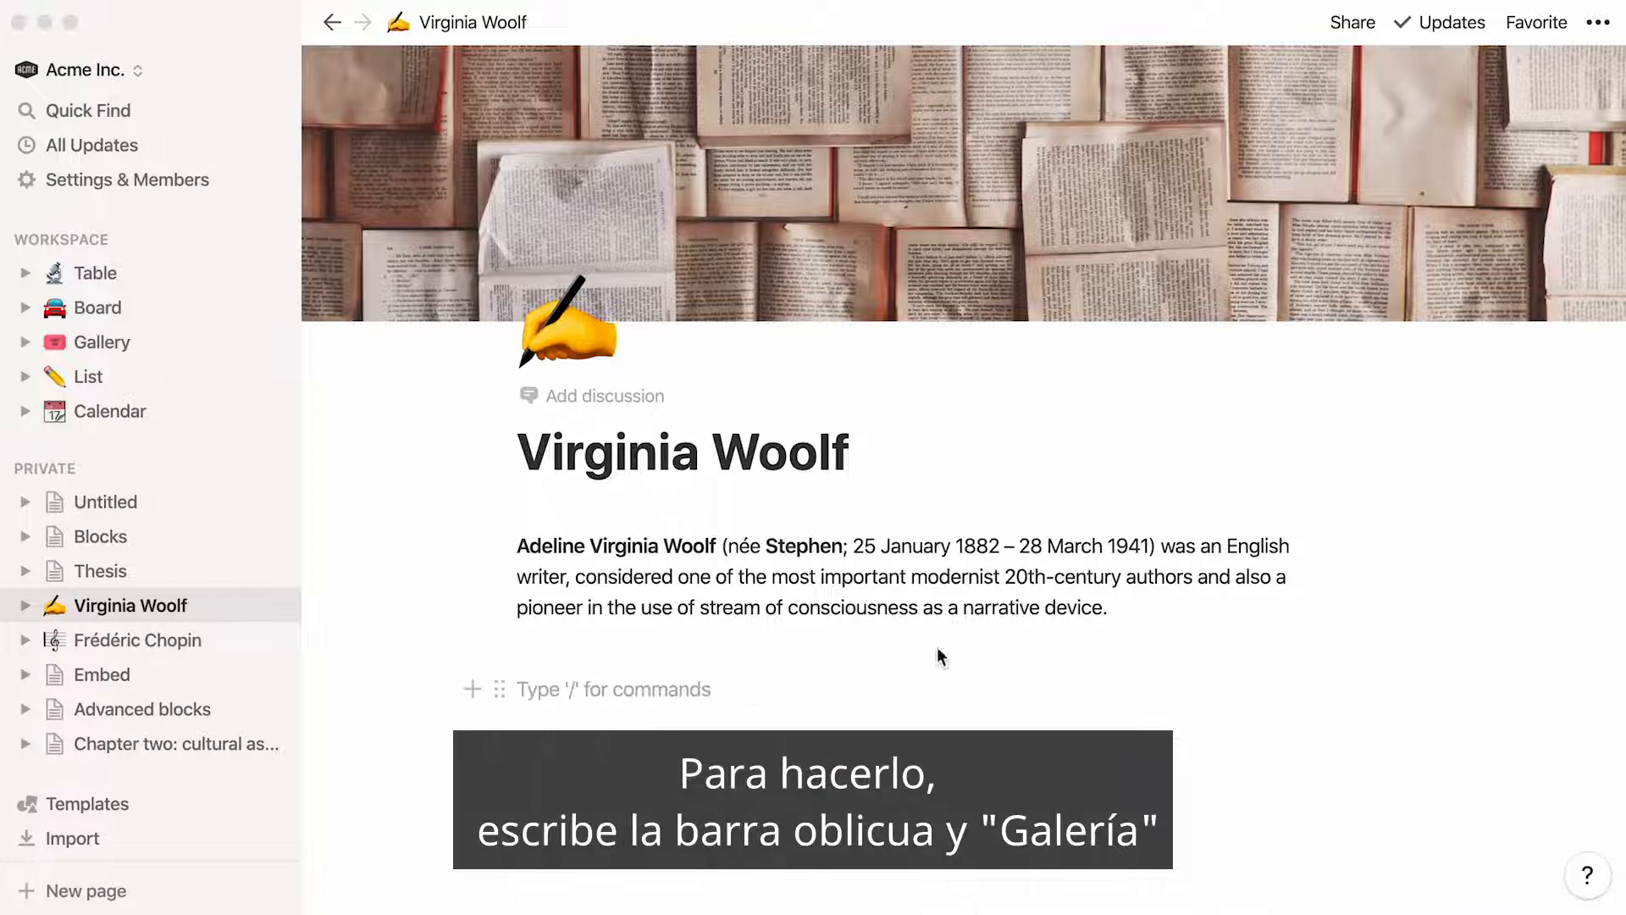
type("/")
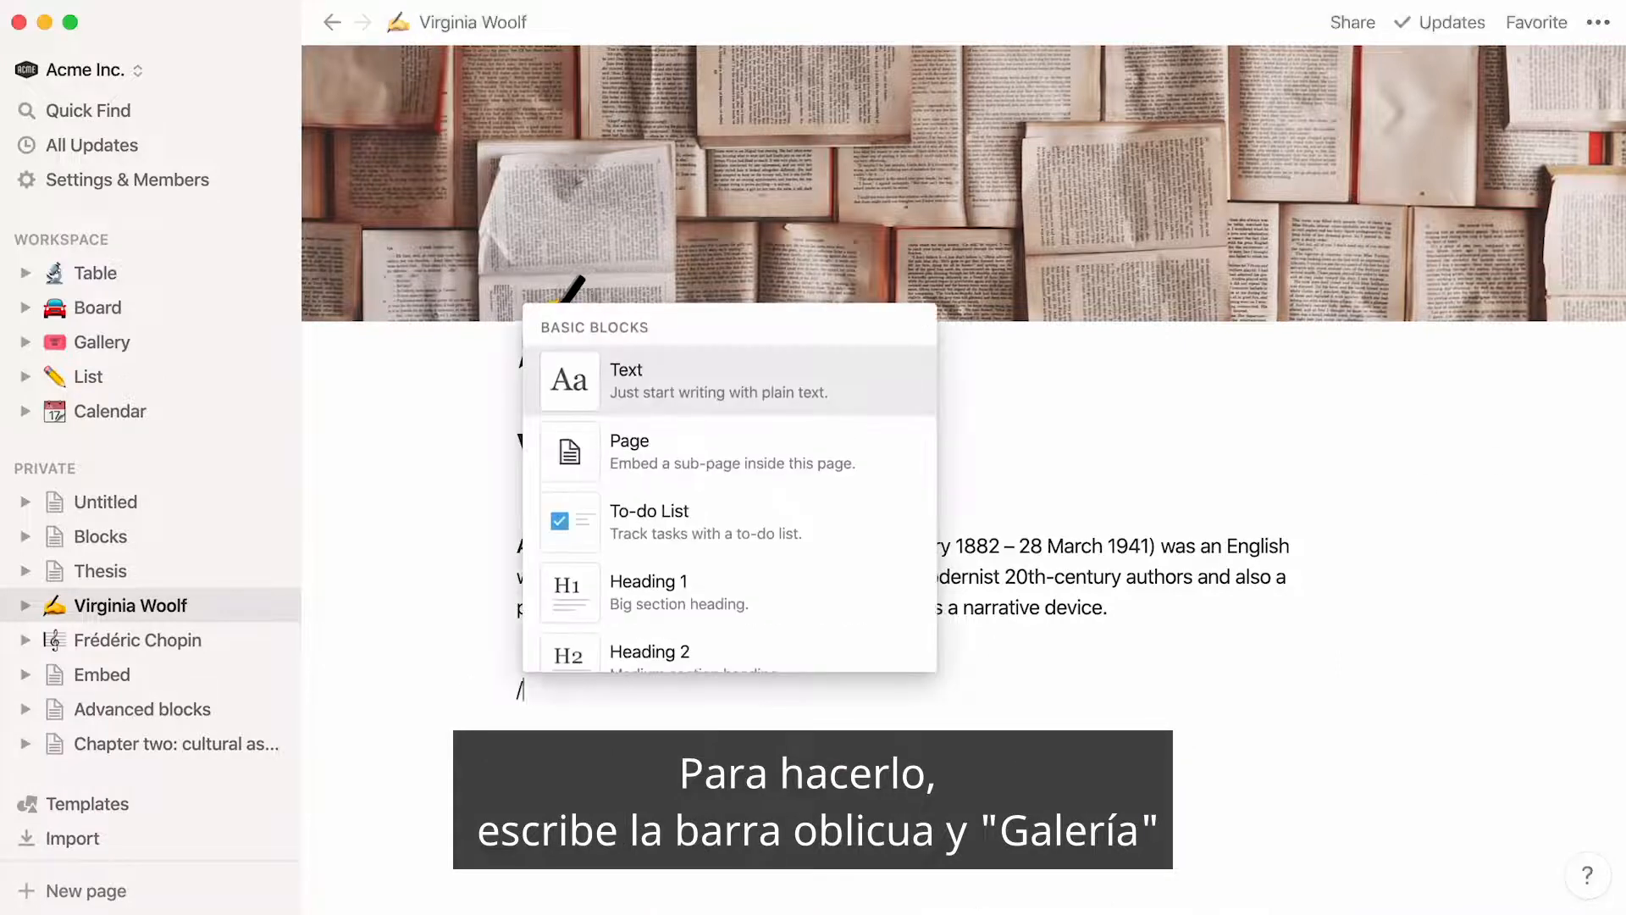
type("gallery")
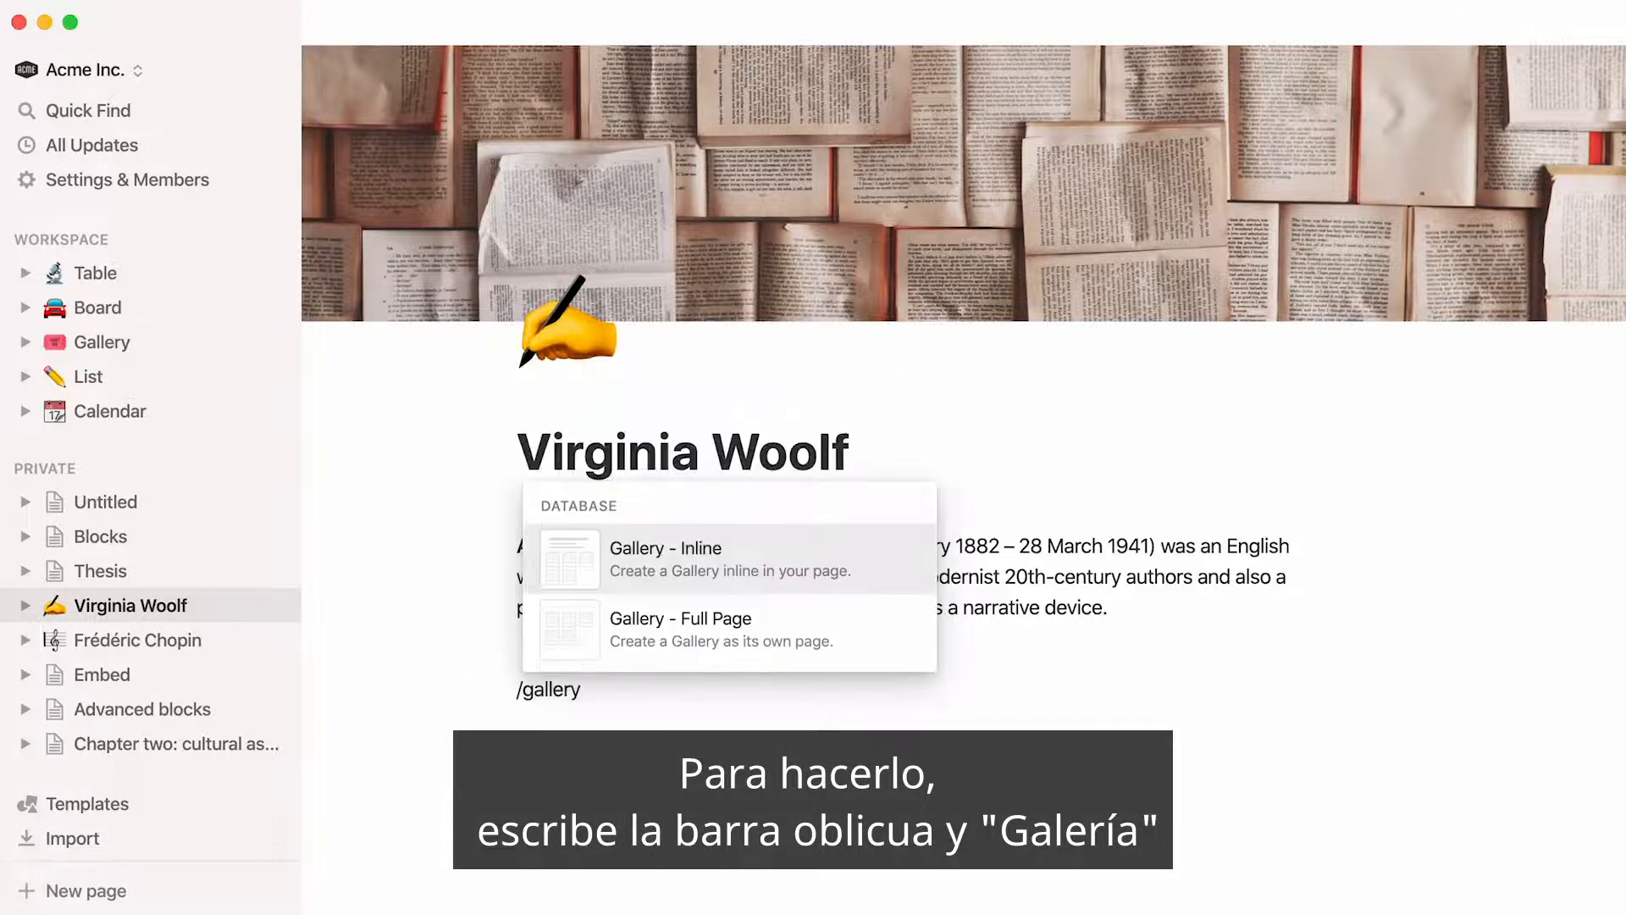
left_click(698, 647)
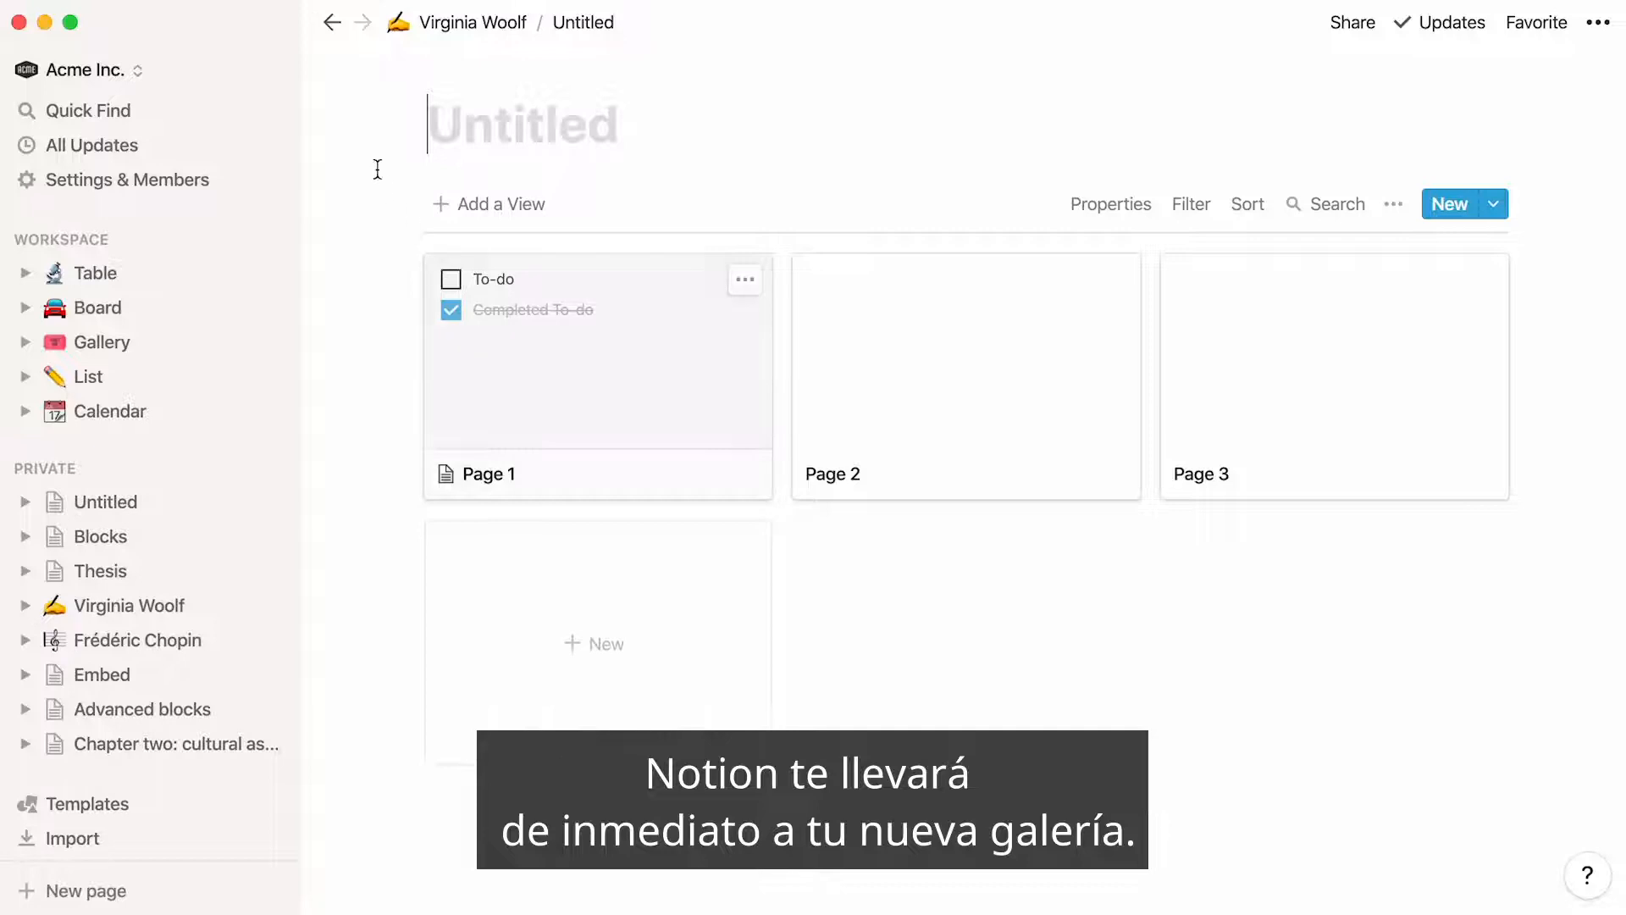
left_click(332, 22)
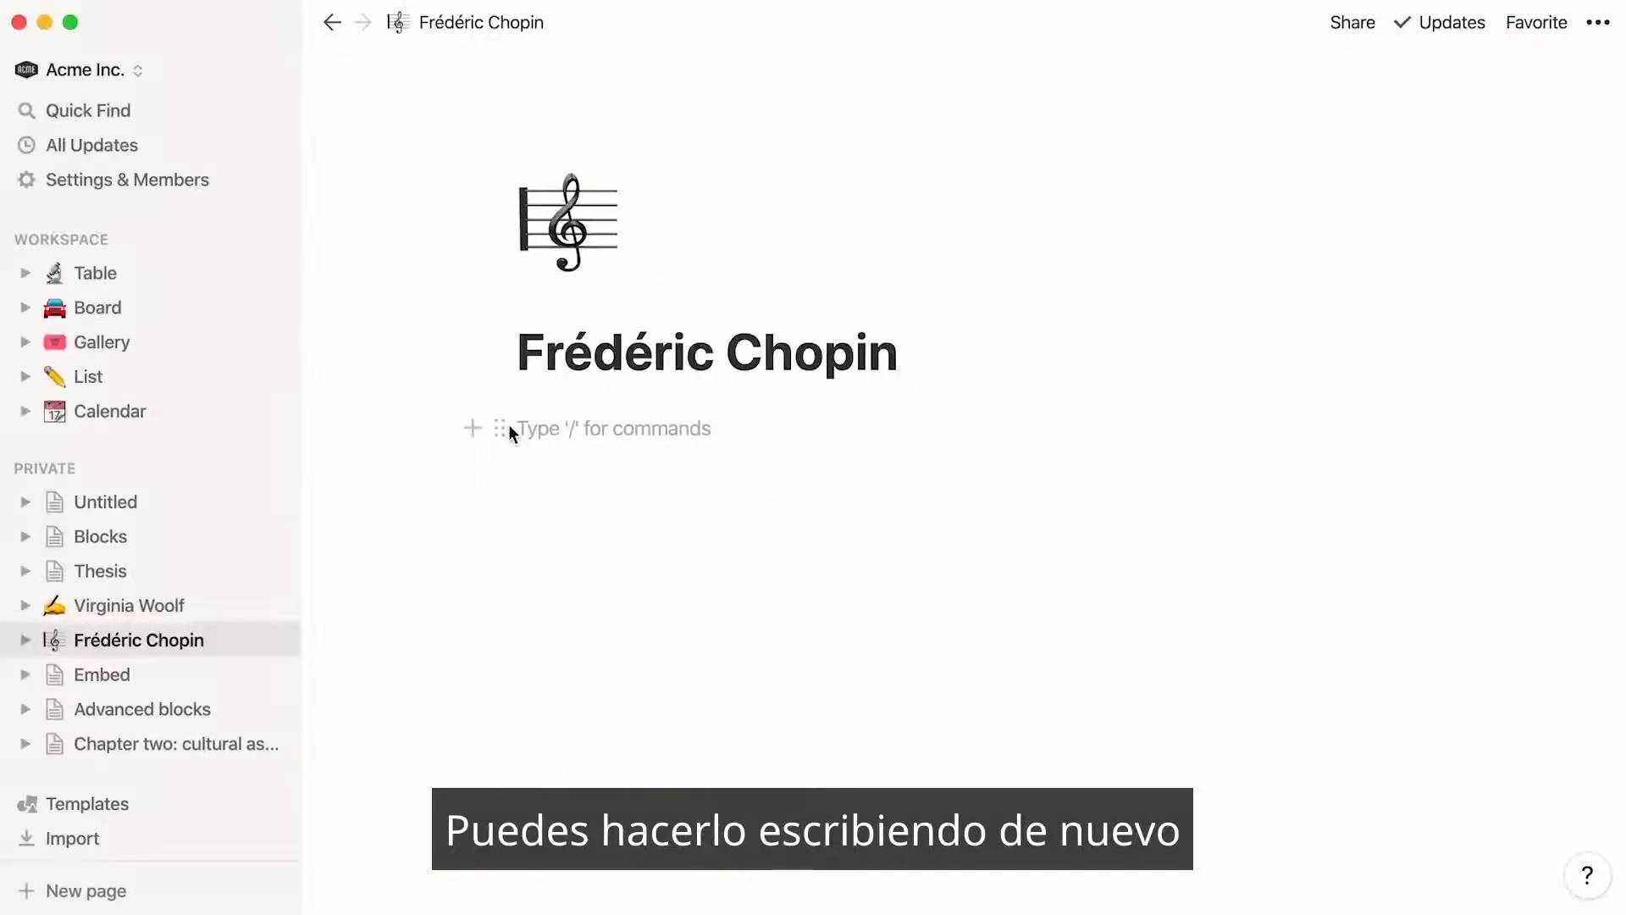
Insert an image block under the Frédéric Chopin title and view its Embed link and Unsplash source options
type("/")
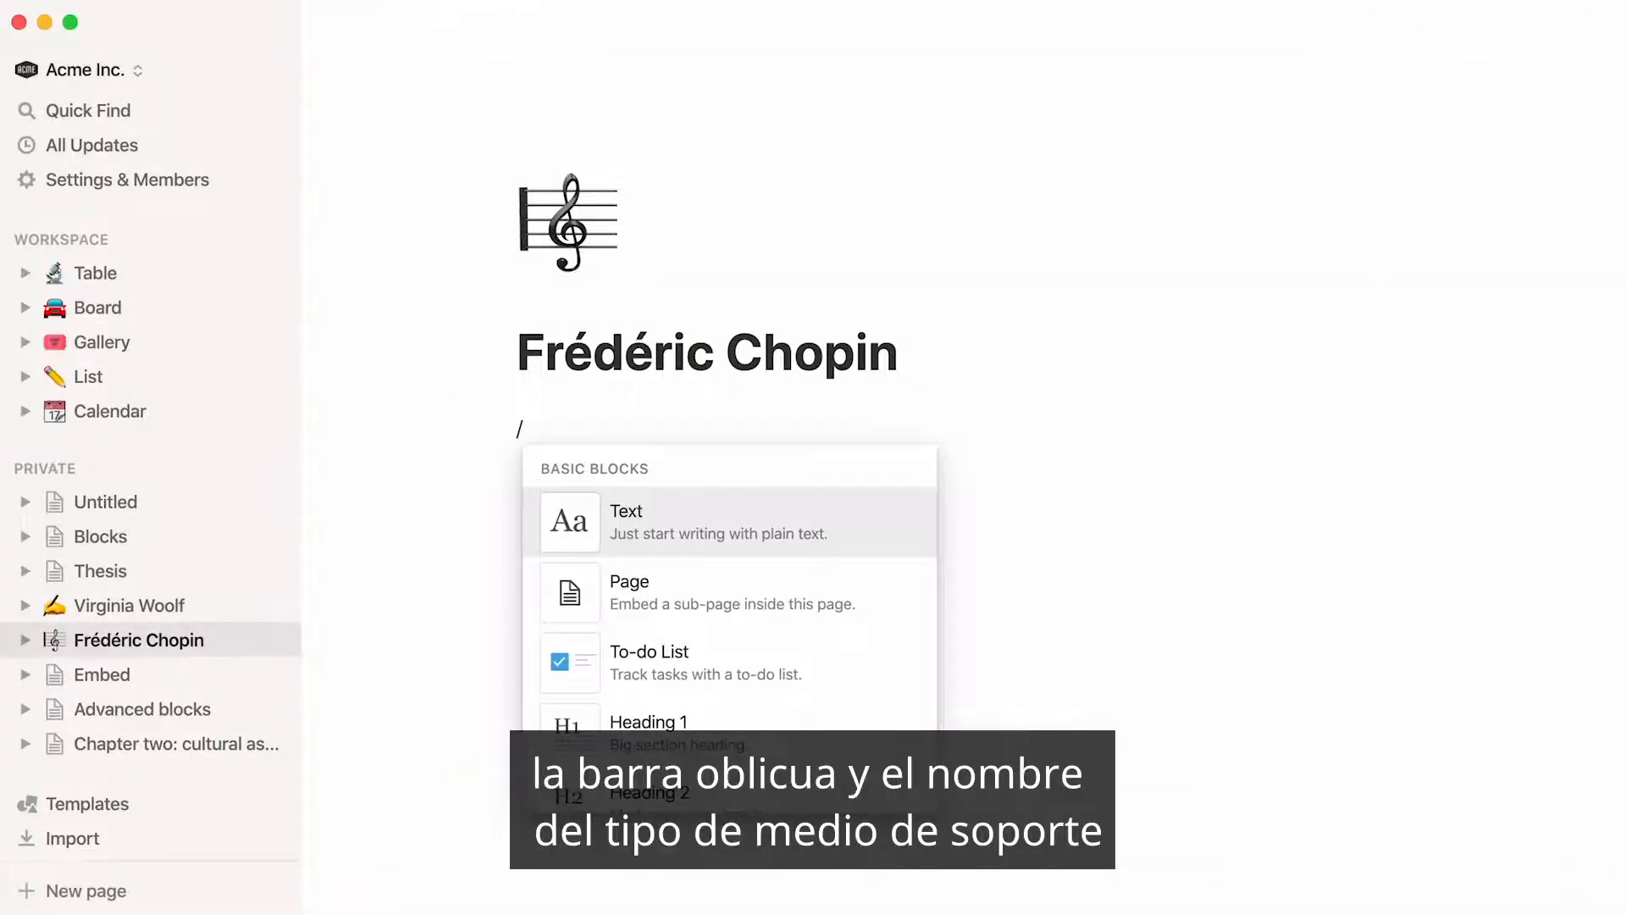
type("image")
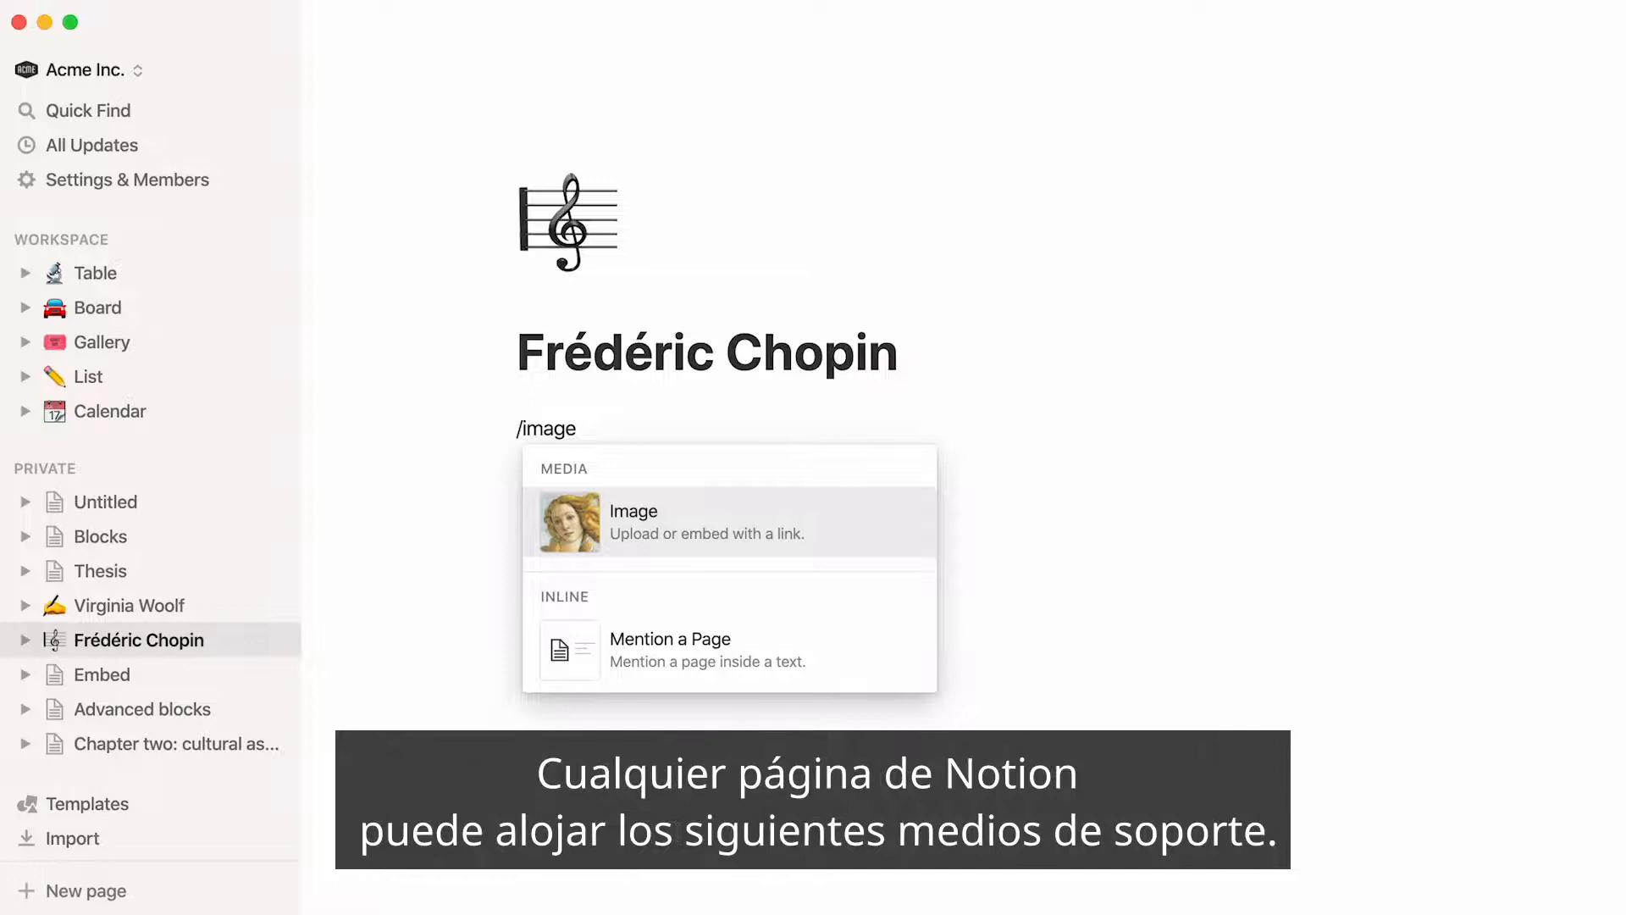
key("Return")
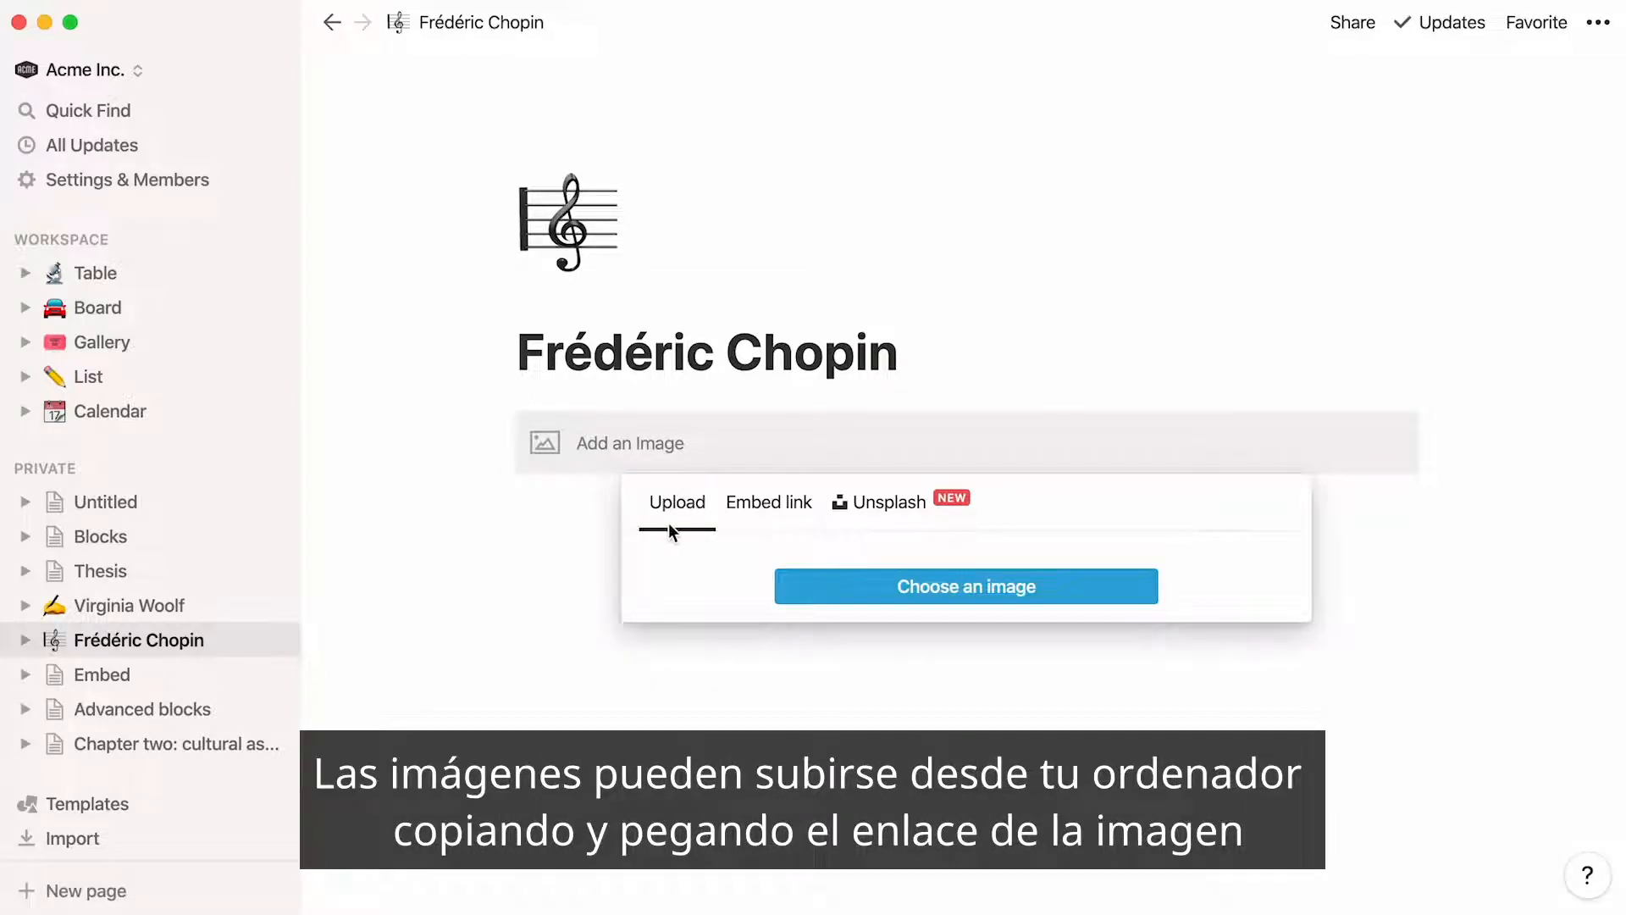
left_click(758, 521)
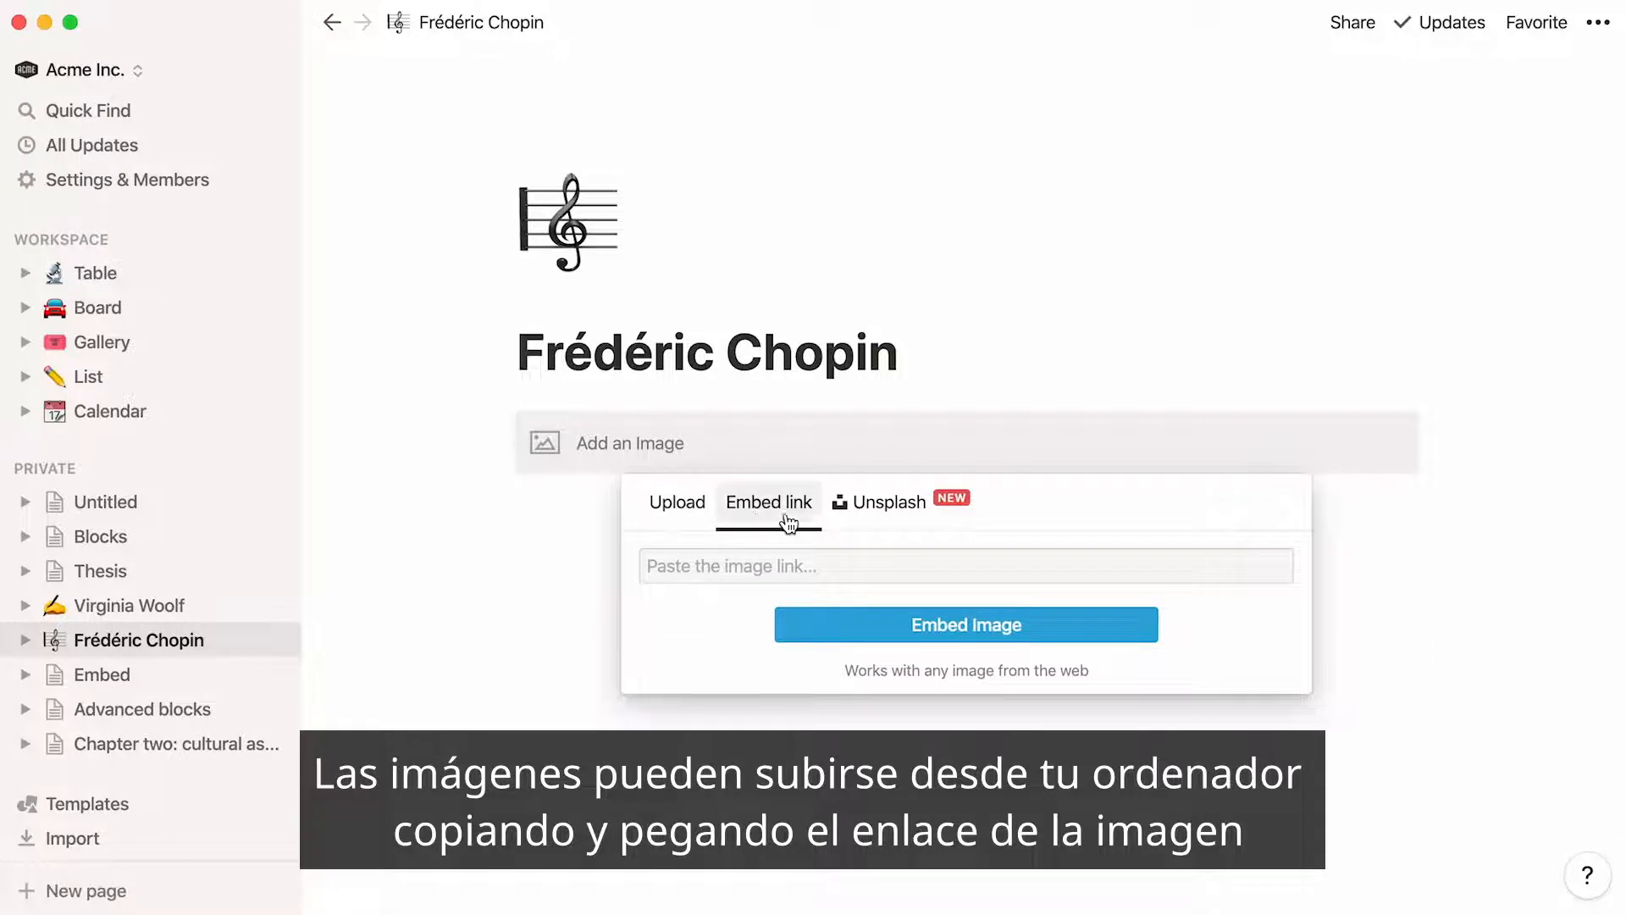
left_click(853, 522)
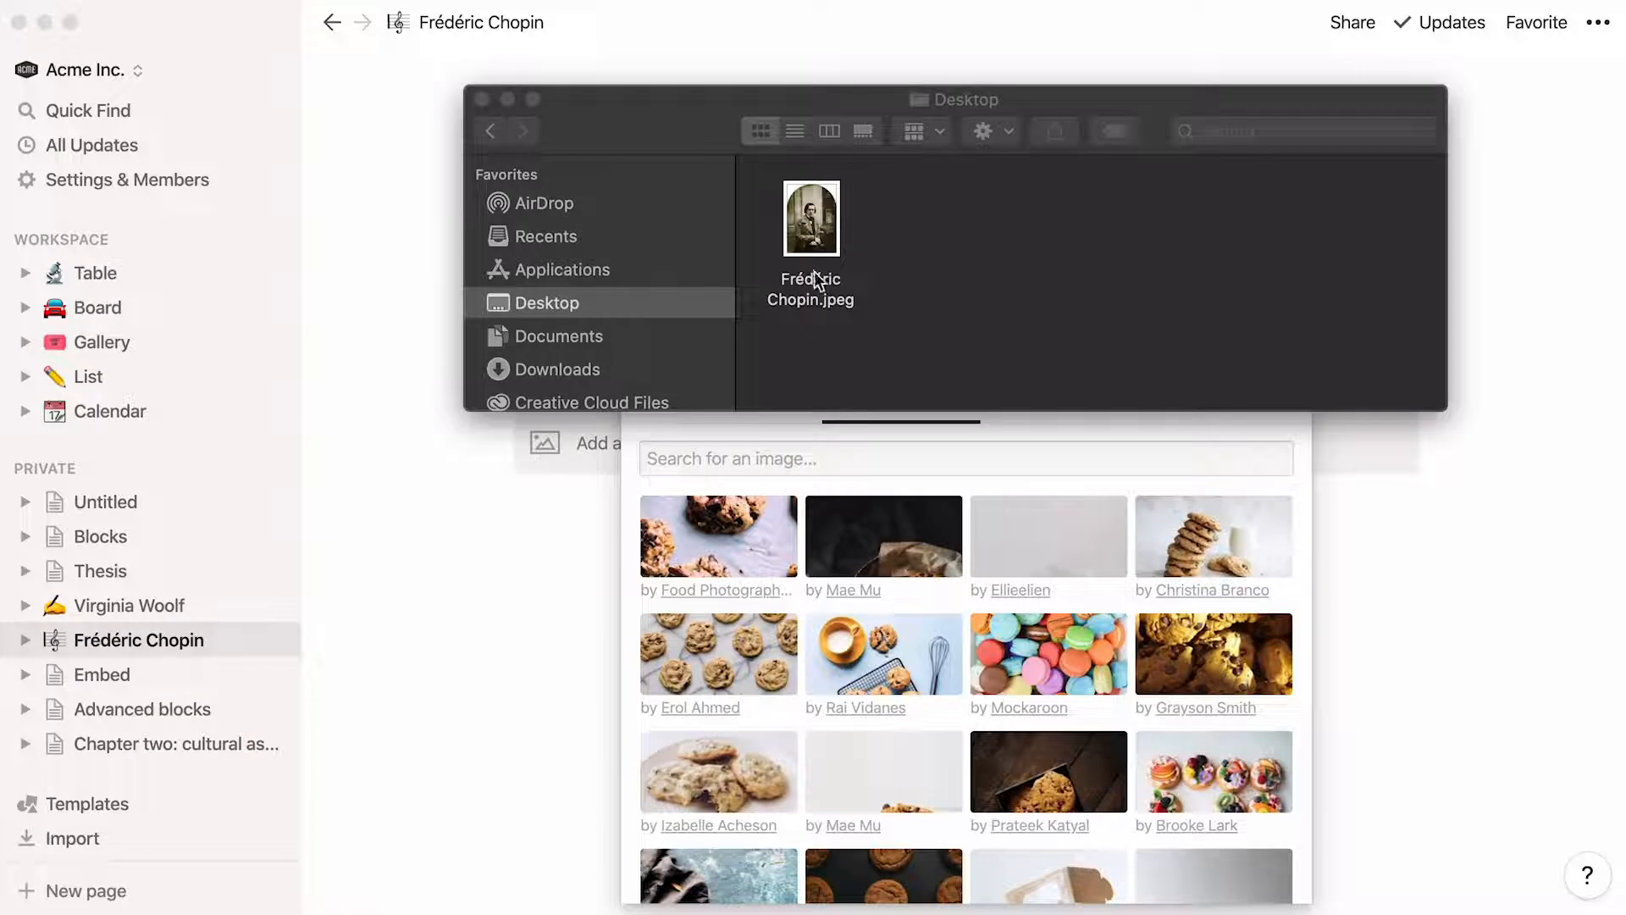
Place Frédéric Chopin.jpeg from the Desktop folder on the page directly below the empty image block
left_click(813, 235)
left_click_drag(813, 236, 556, 458)
left_click(423, 527)
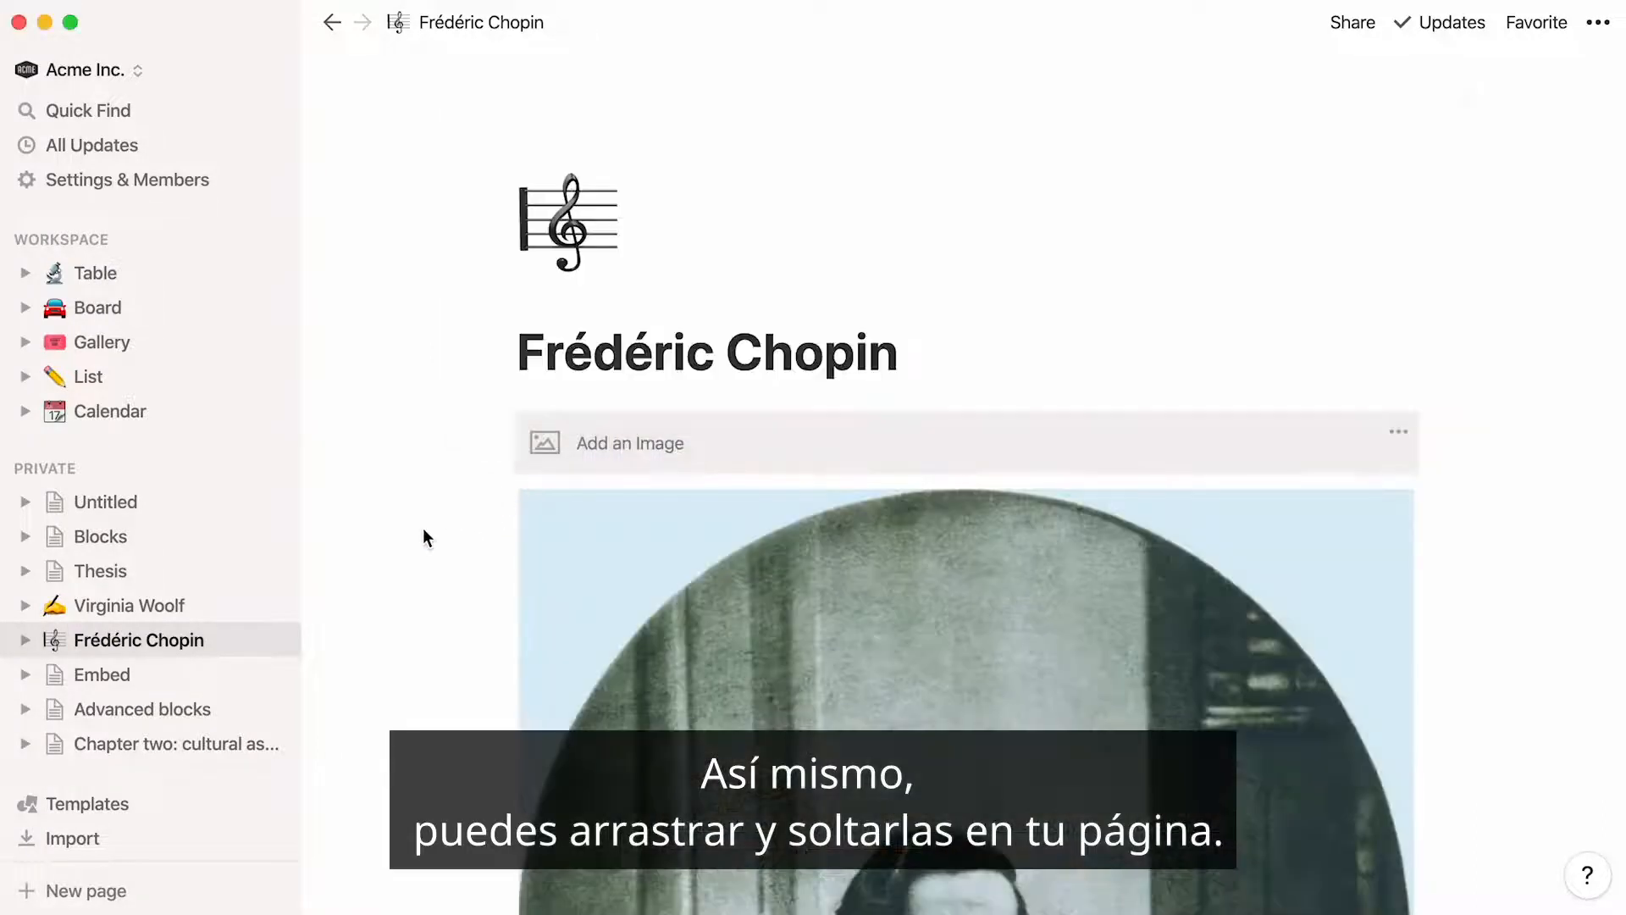
Delete the empty image block and shrink the Chopin portrait to about half of the text width
left_click(500, 440)
left_click(432, 335)
scroll(432, 329, "down", 3)
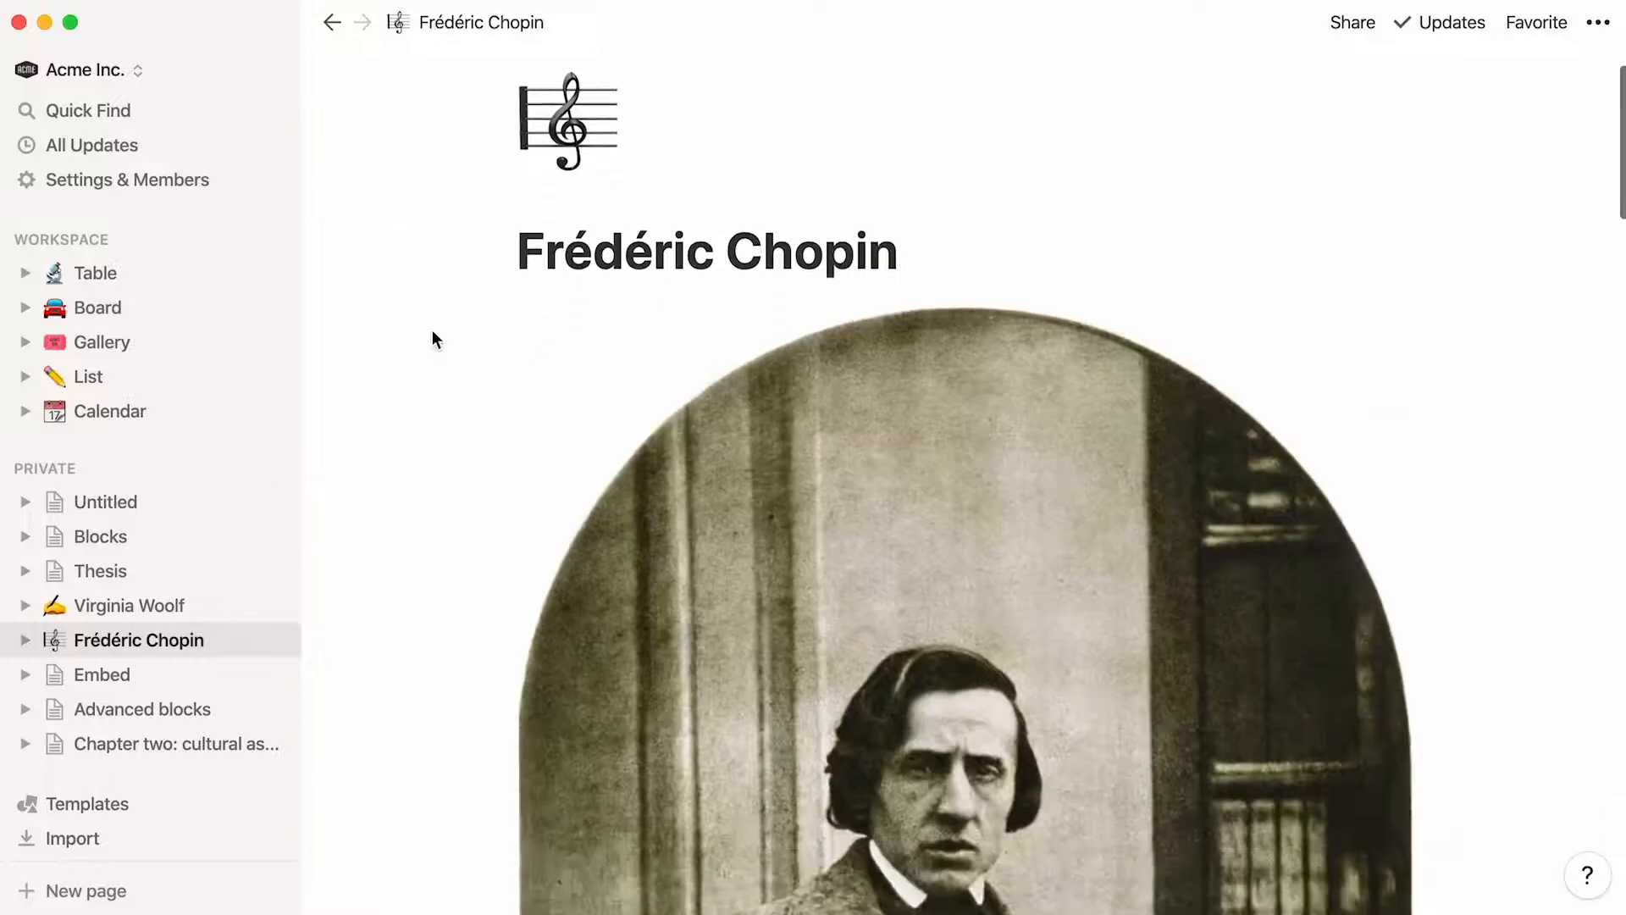
left_click_drag(534, 352, 722, 359)
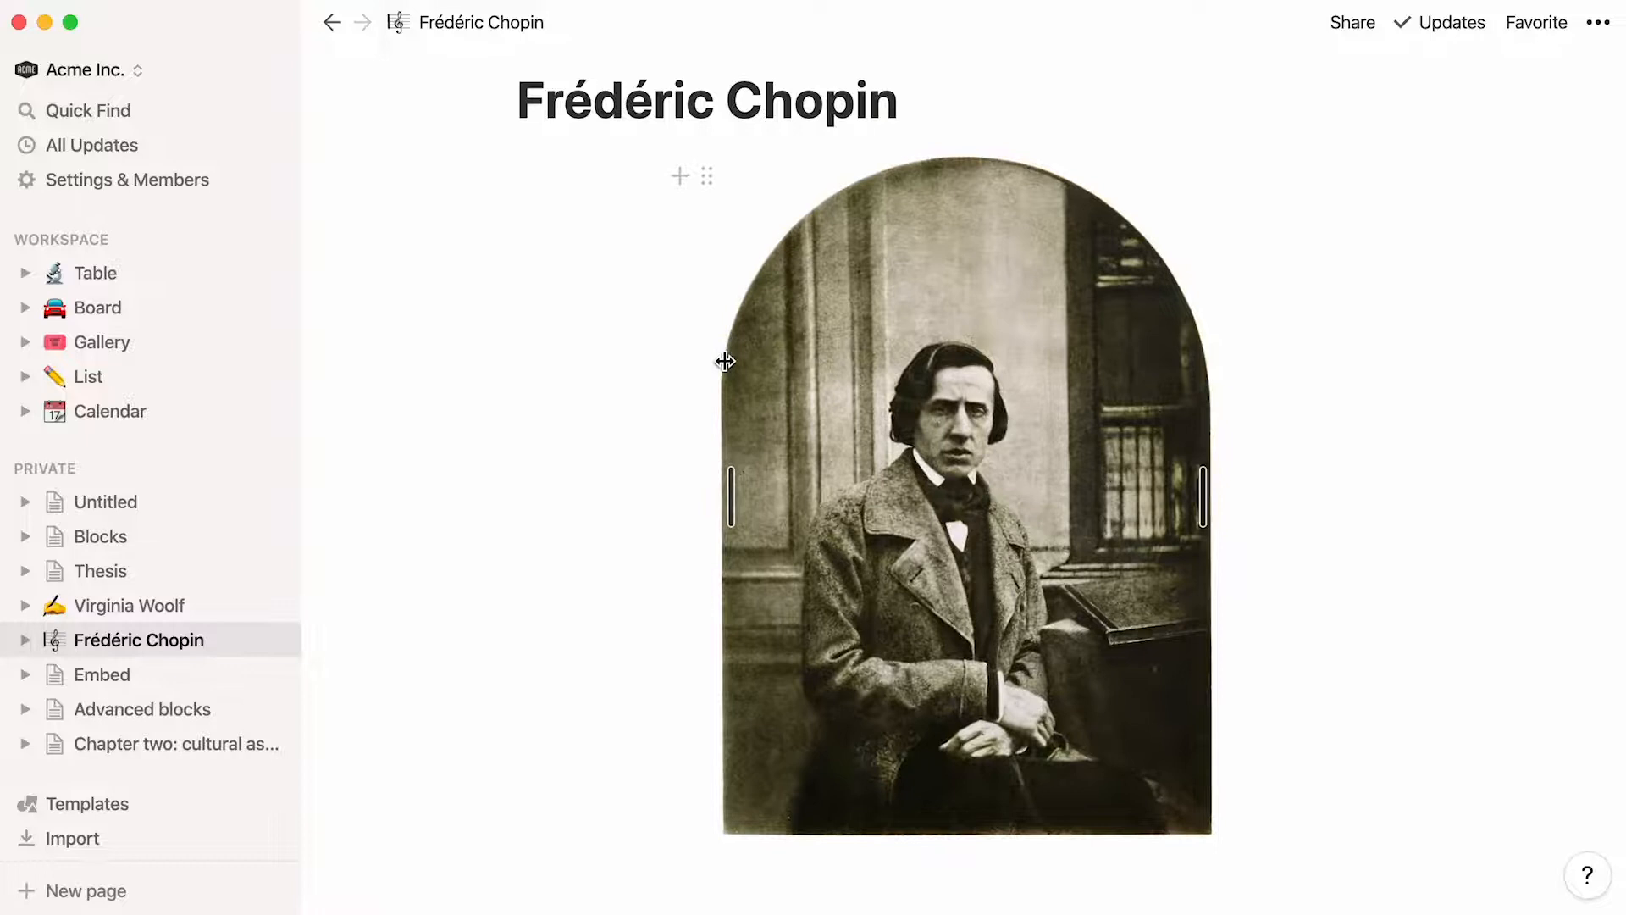
left_click(533, 894)
key("Return")
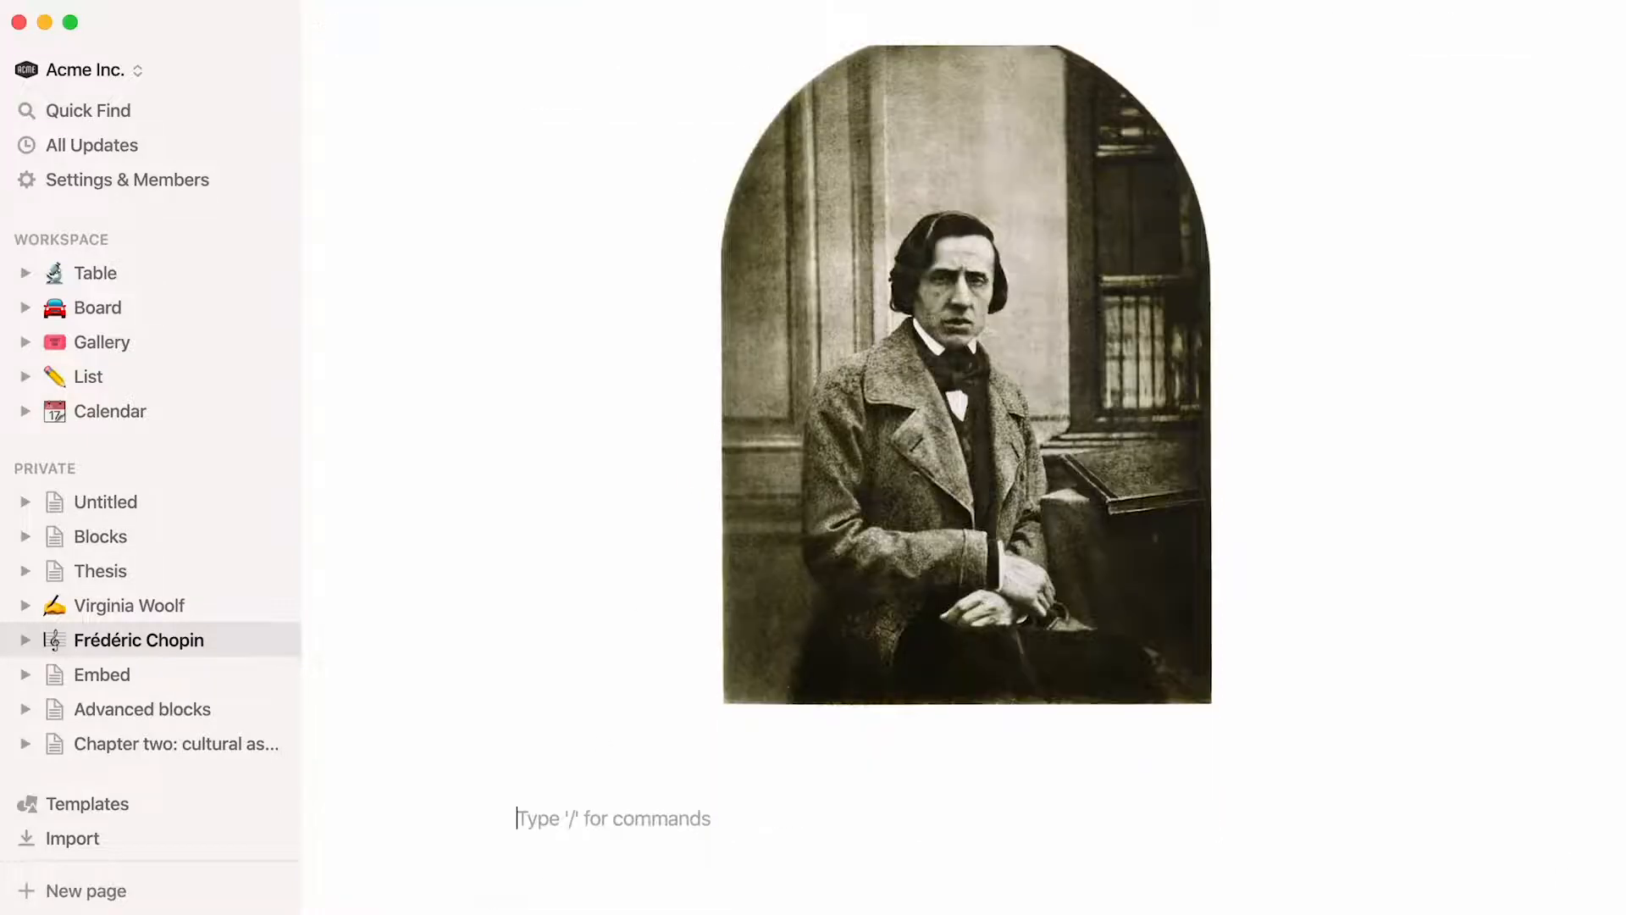
type("/web")
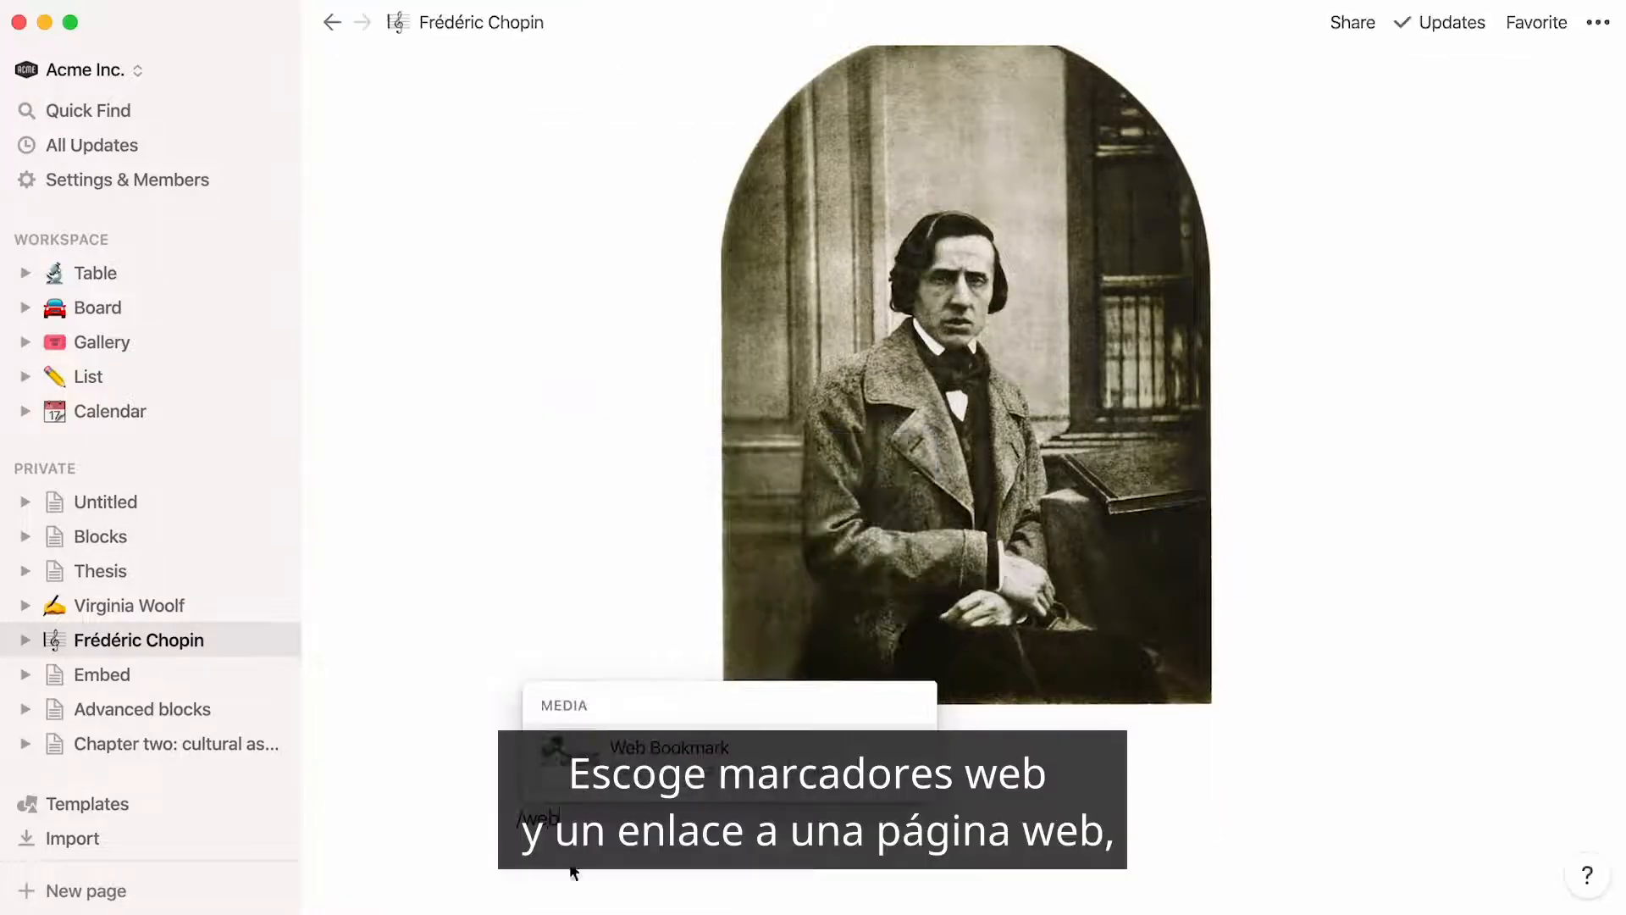
left_click(637, 786)
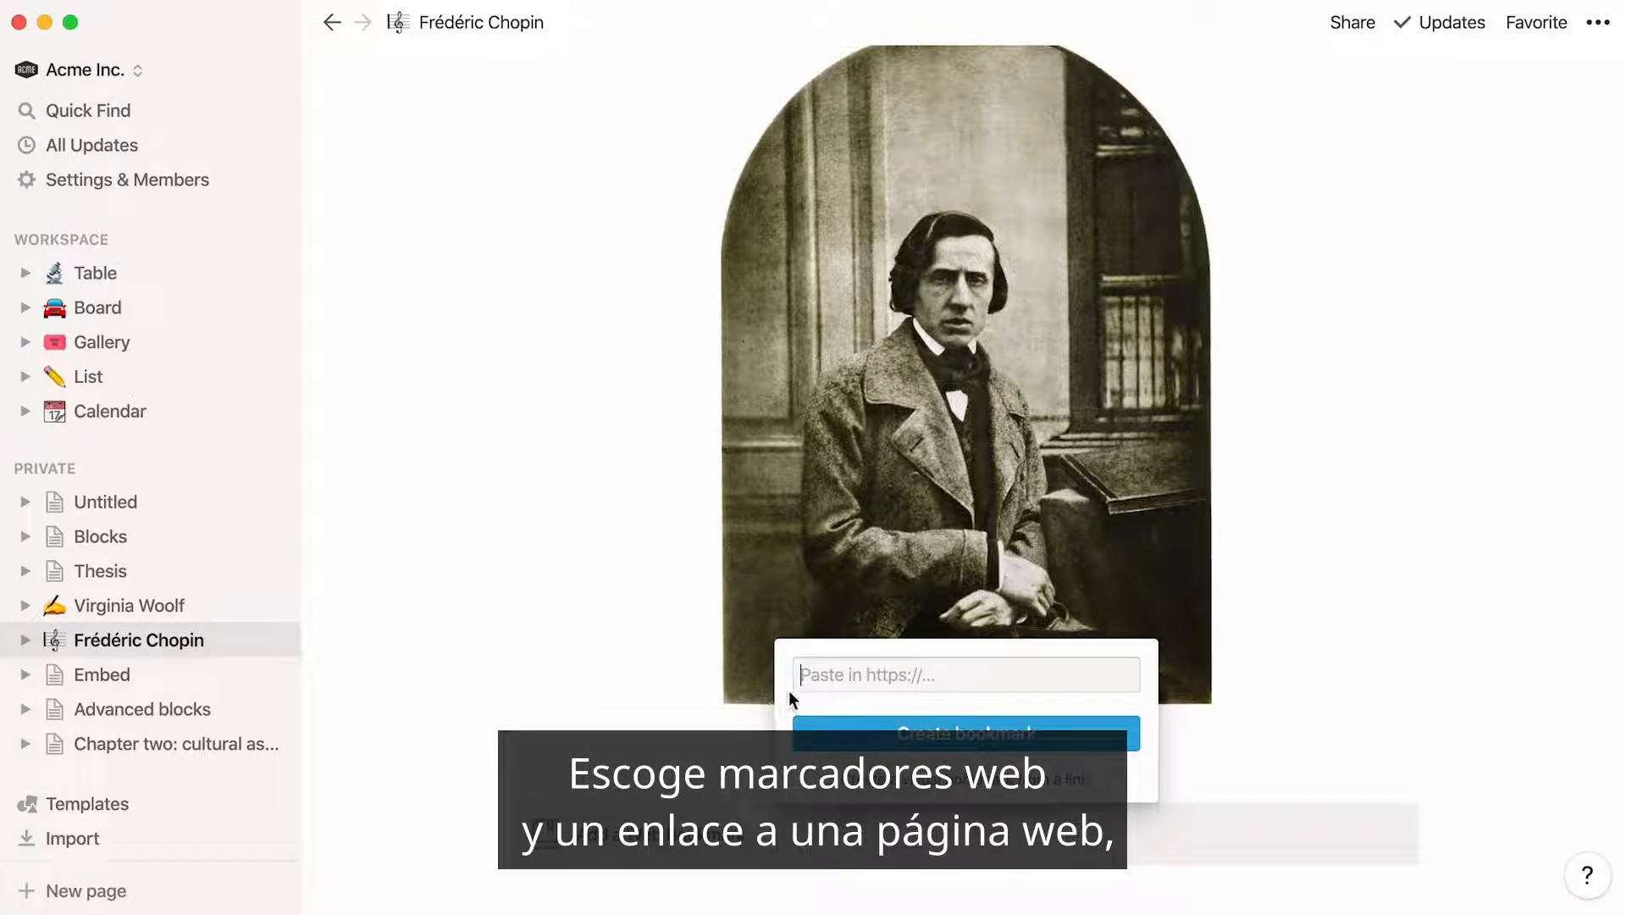
type("https://en.wikipedia.org/wiki/Nocturnes_(Chopin)")
left_click(815, 736)
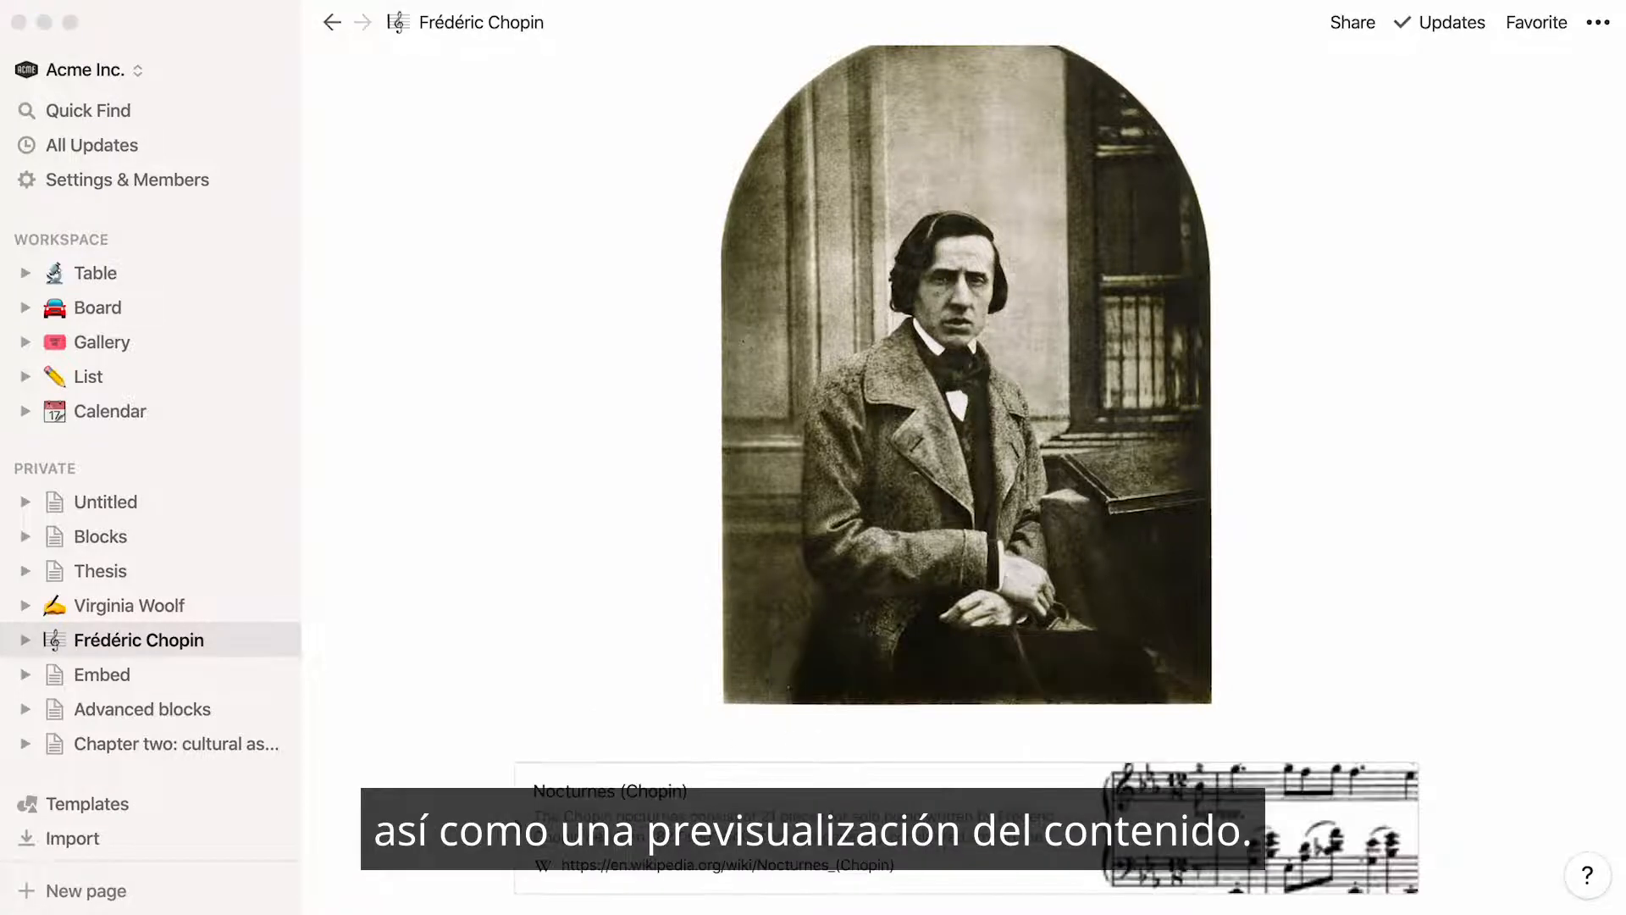
Insert a video block below the Nocturnes bookmark and upload Frédéric Chopin.mp4 from the Desktop into it
scroll(394, 857, "down", 7)
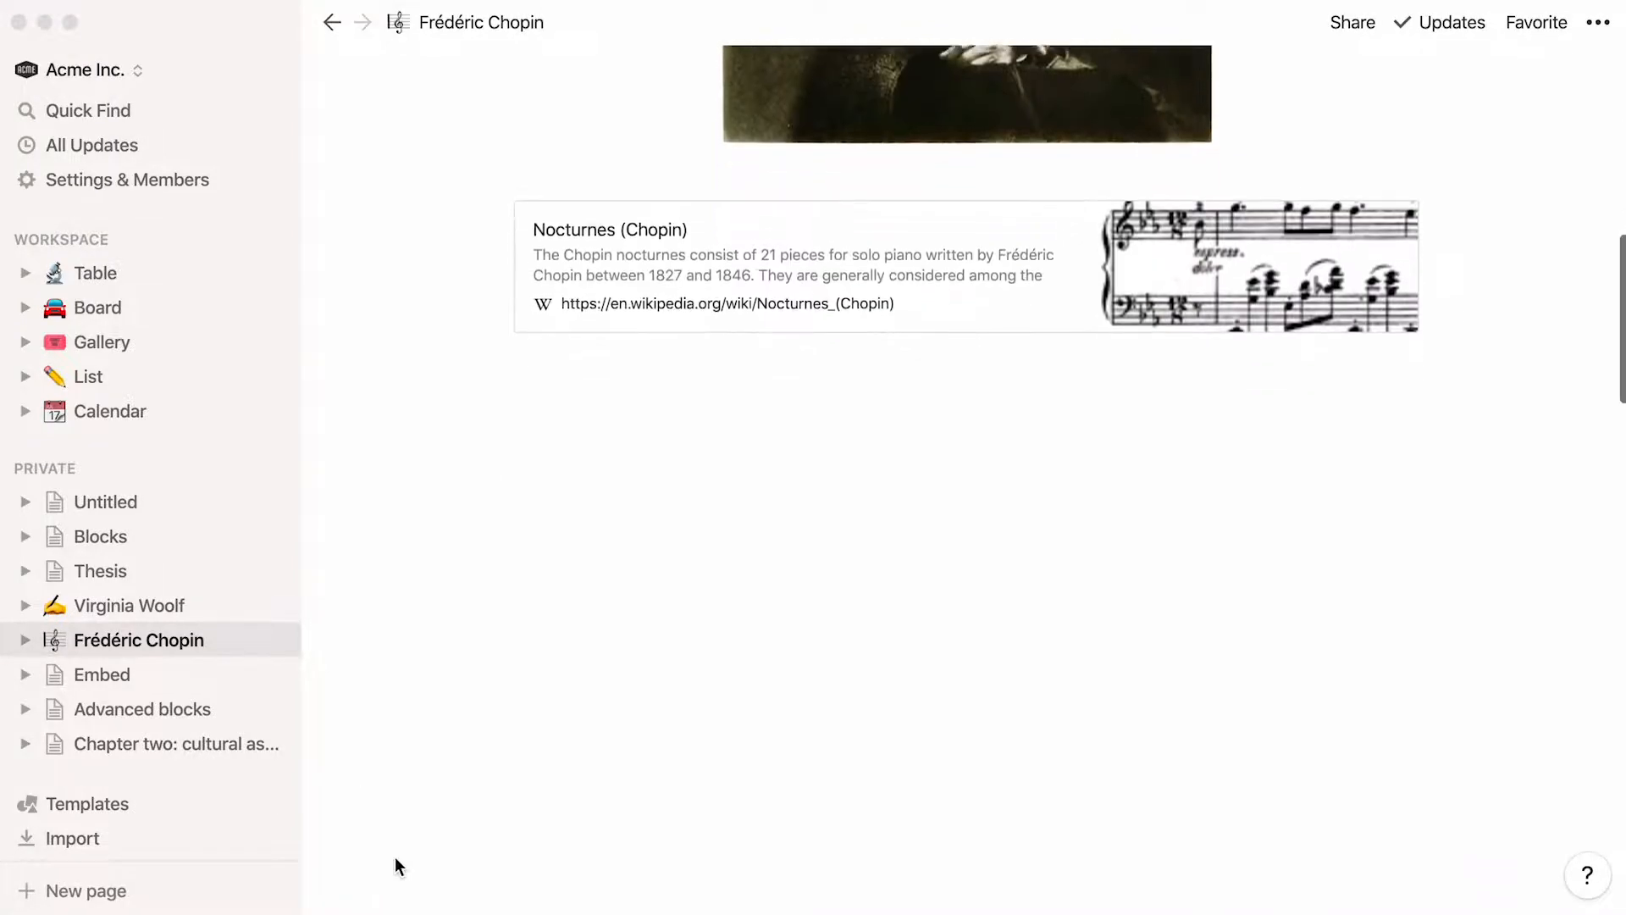
left_click(500, 366)
type("/video")
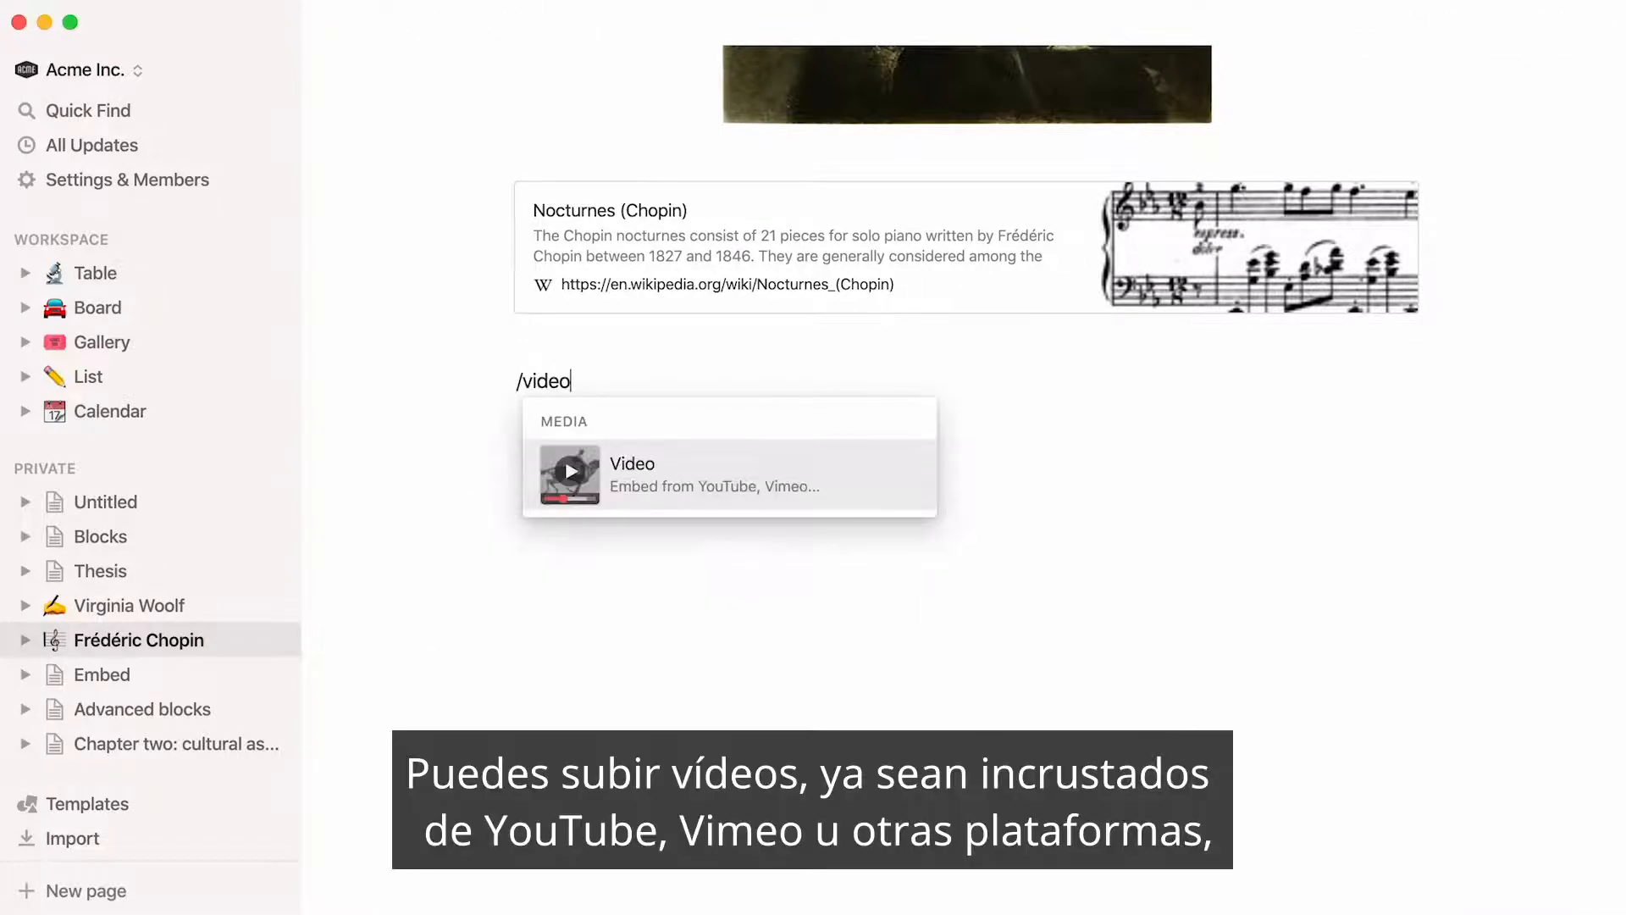
left_click(630, 464)
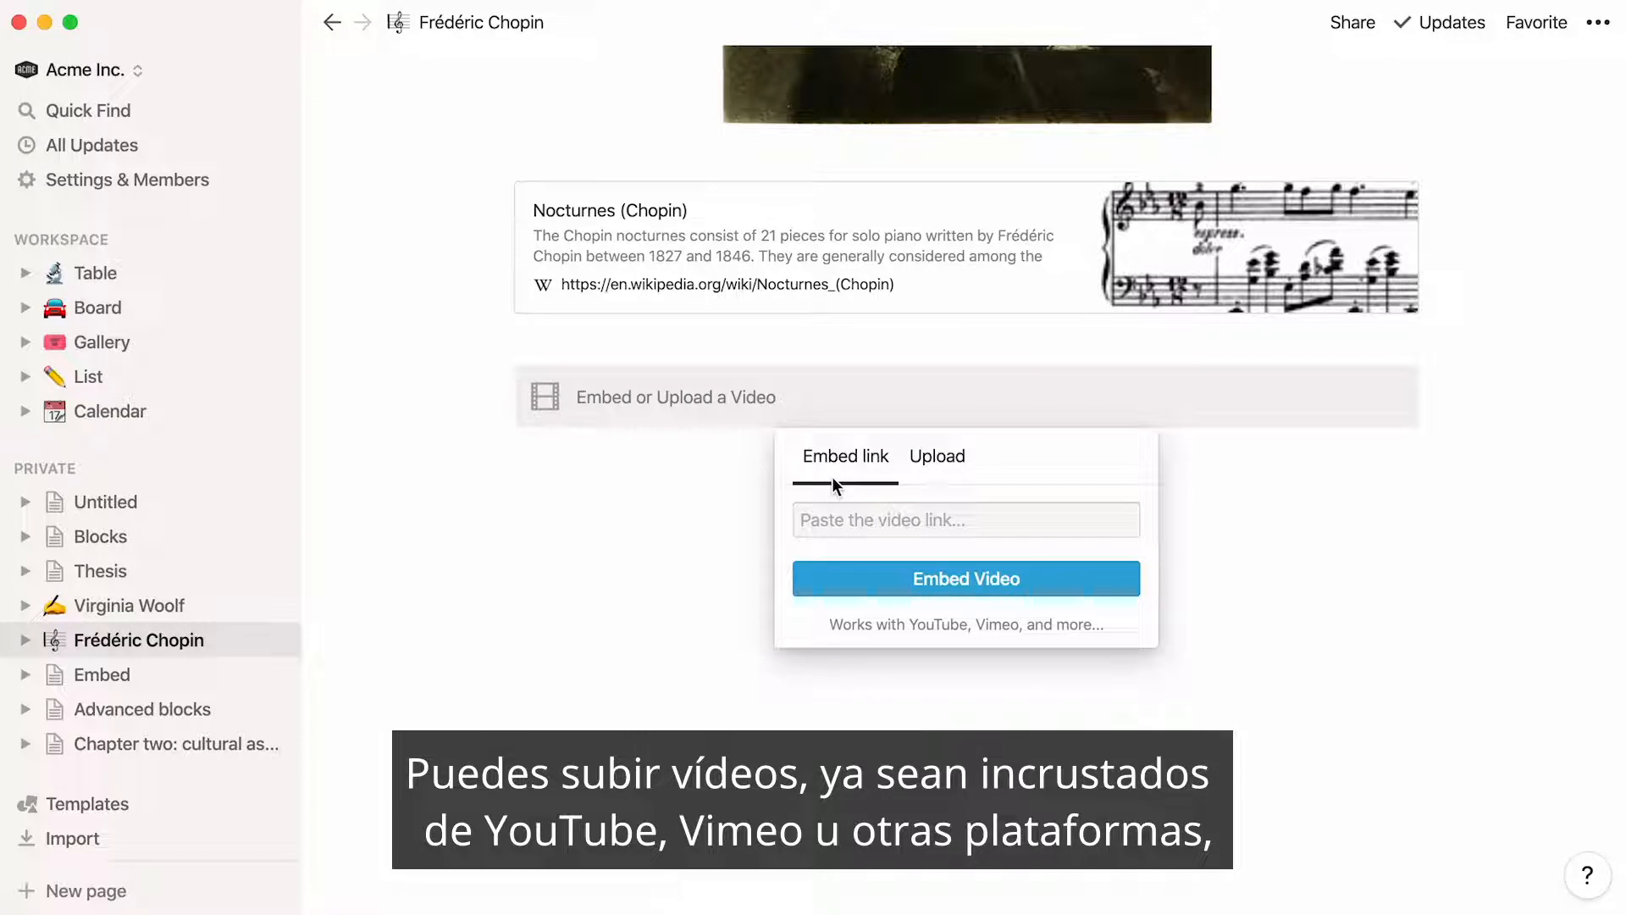
left_click(937, 471)
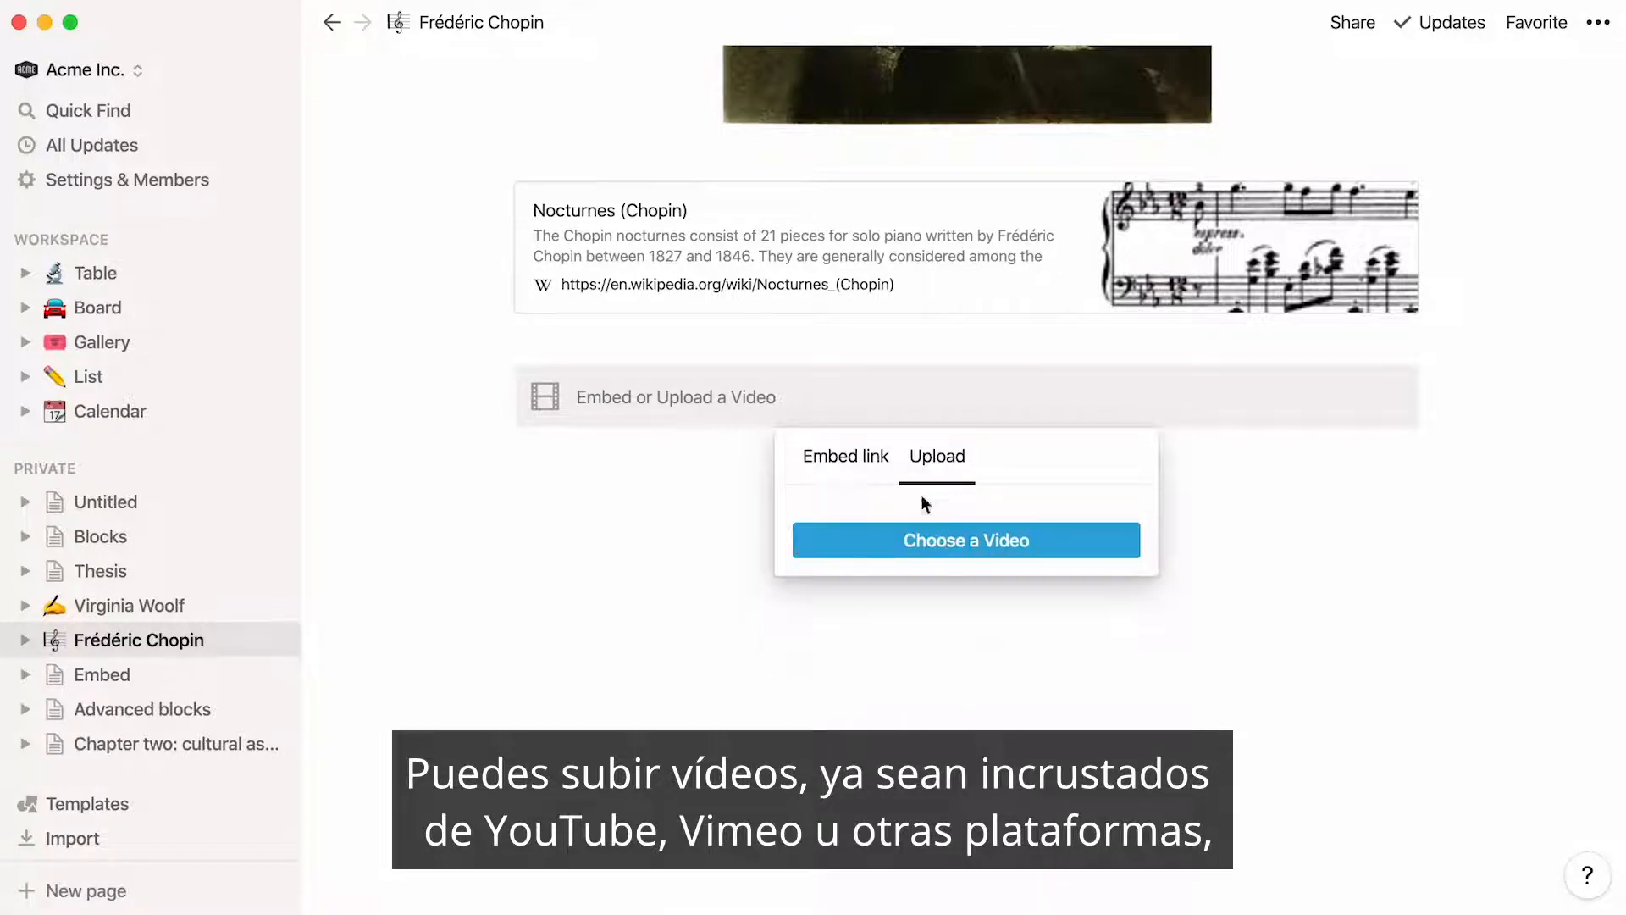
left_click(868, 542)
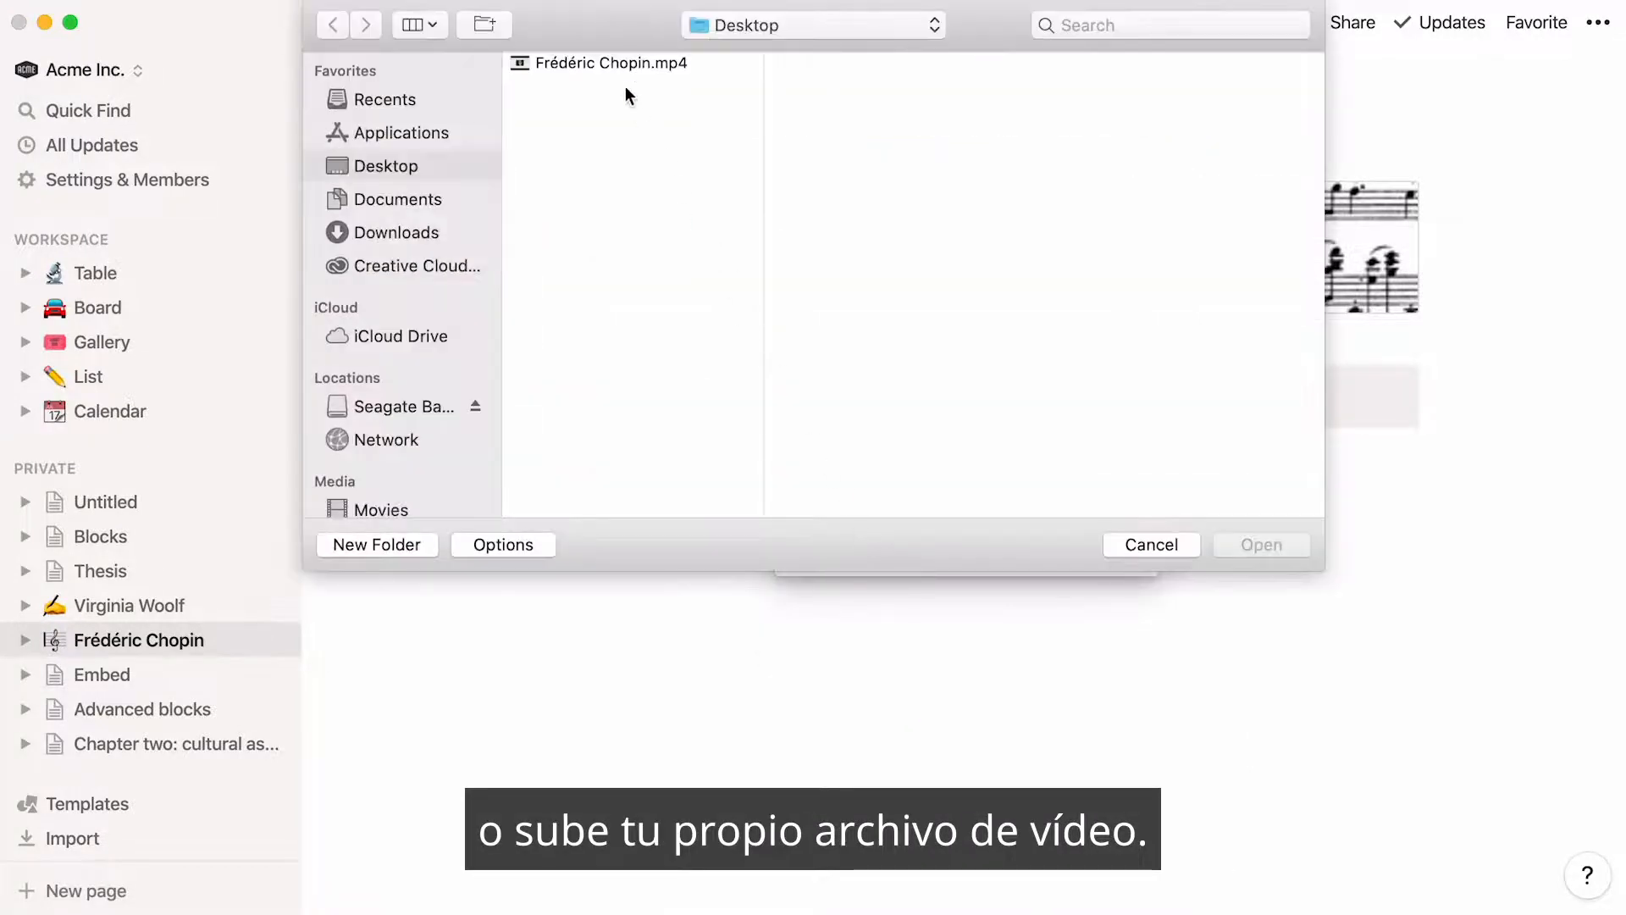
left_click(615, 66)
double_click(613, 63)
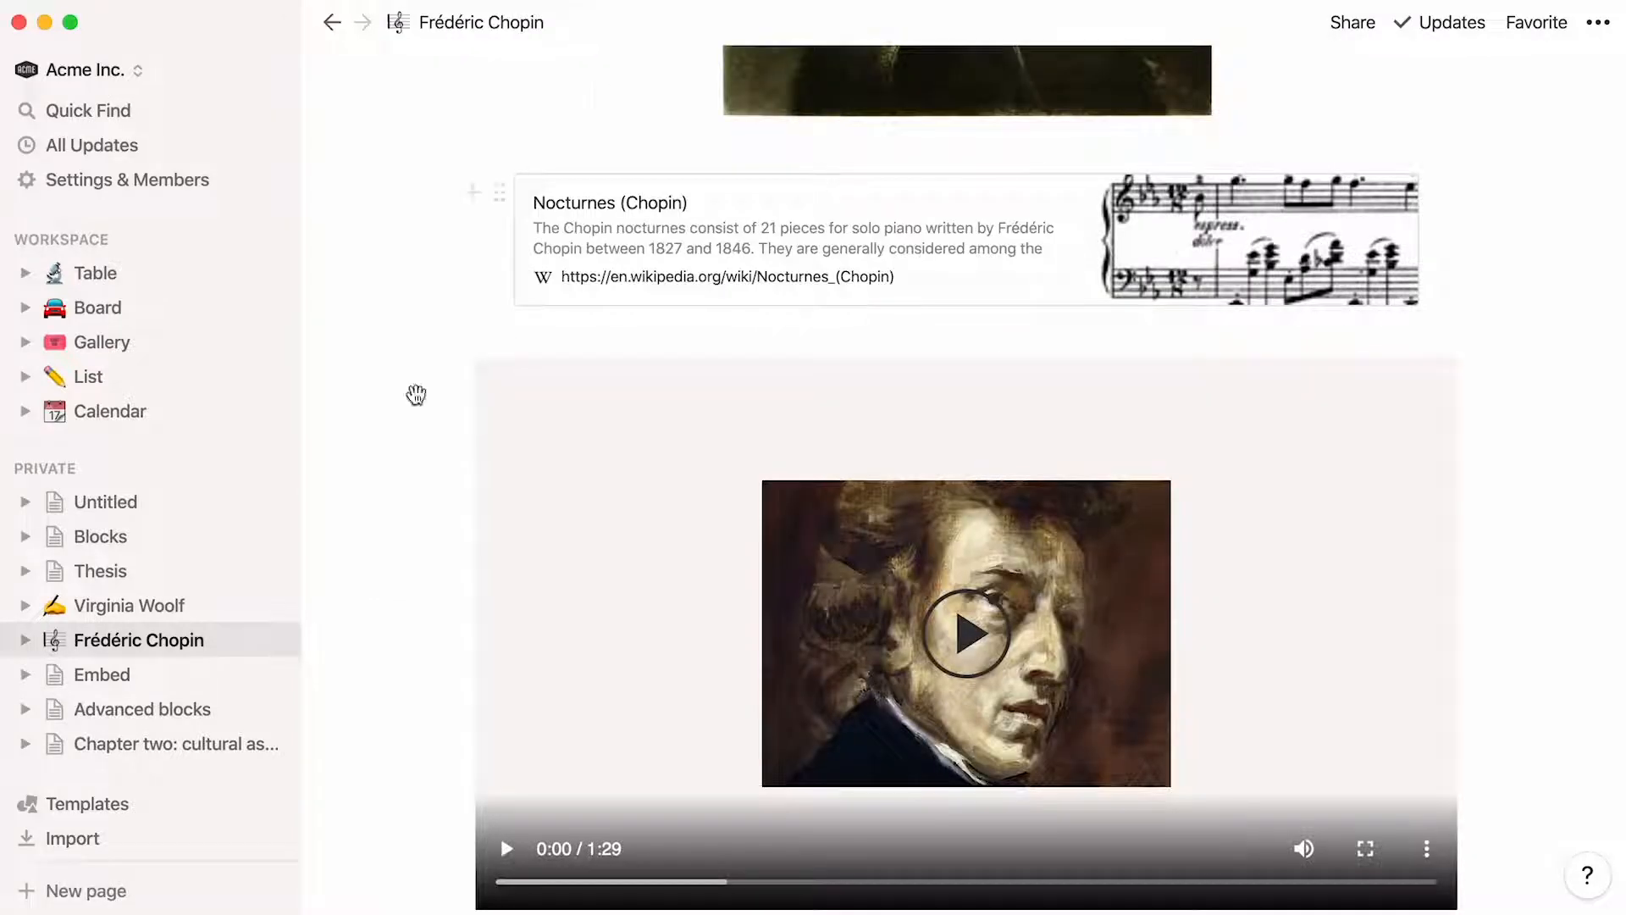
Add an audio block below the video that embeds the Chopin: Nocturnes album from Spotify, and place it in a column beside the video
scroll(347, 583, "down", 3)
scroll(347, 583, "down", 6)
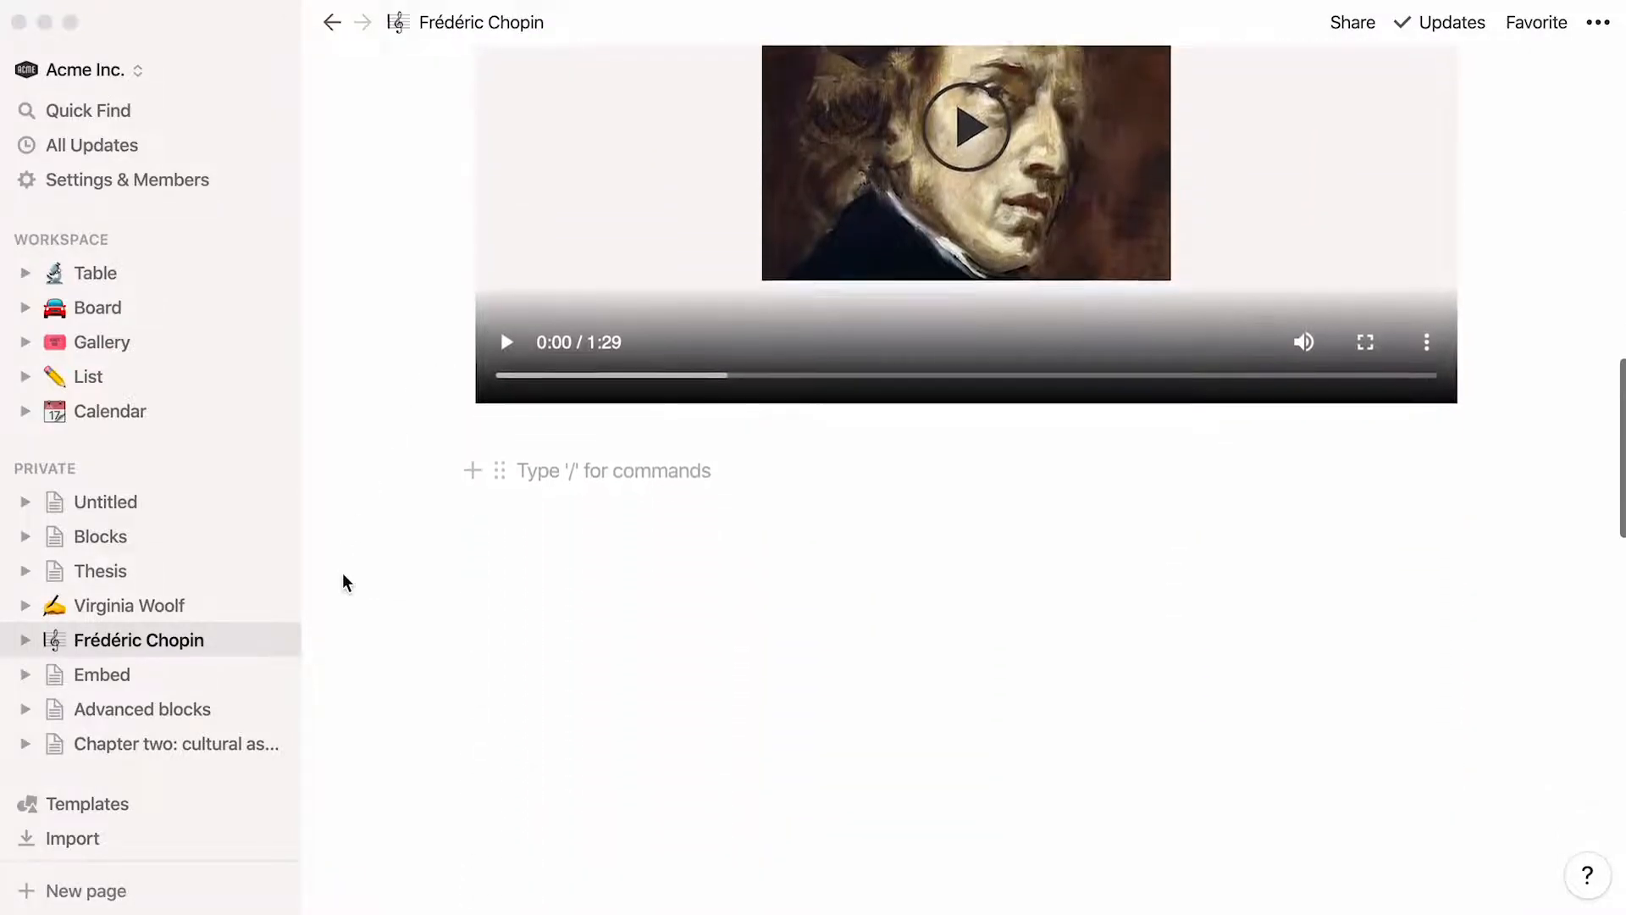
left_click(552, 328)
type("/audio")
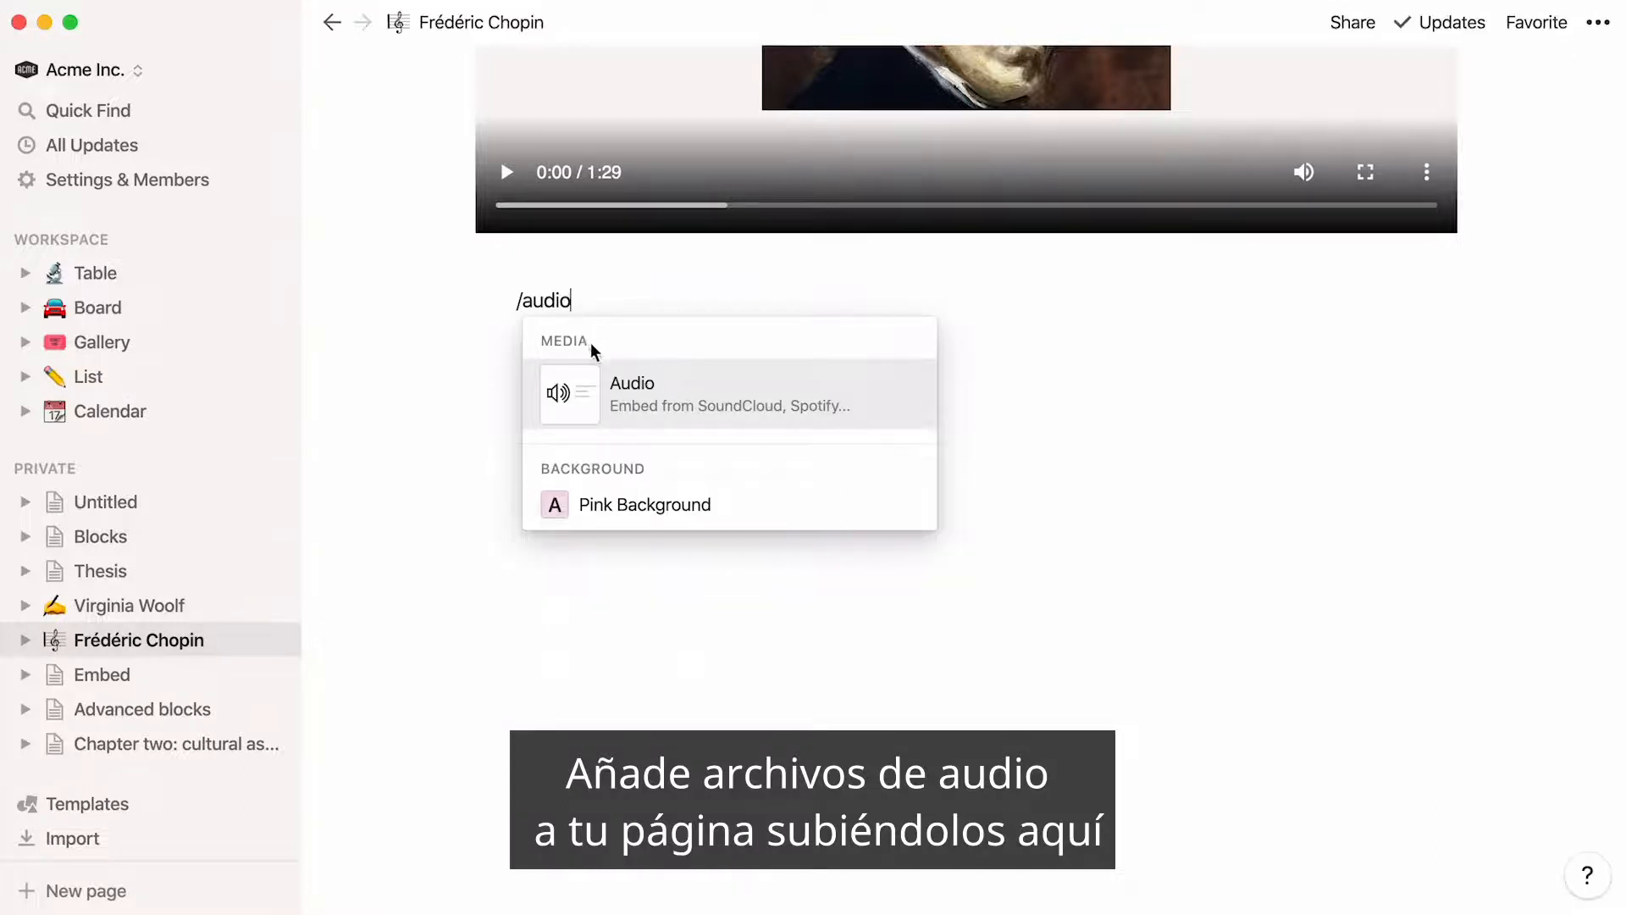
left_click(661, 410)
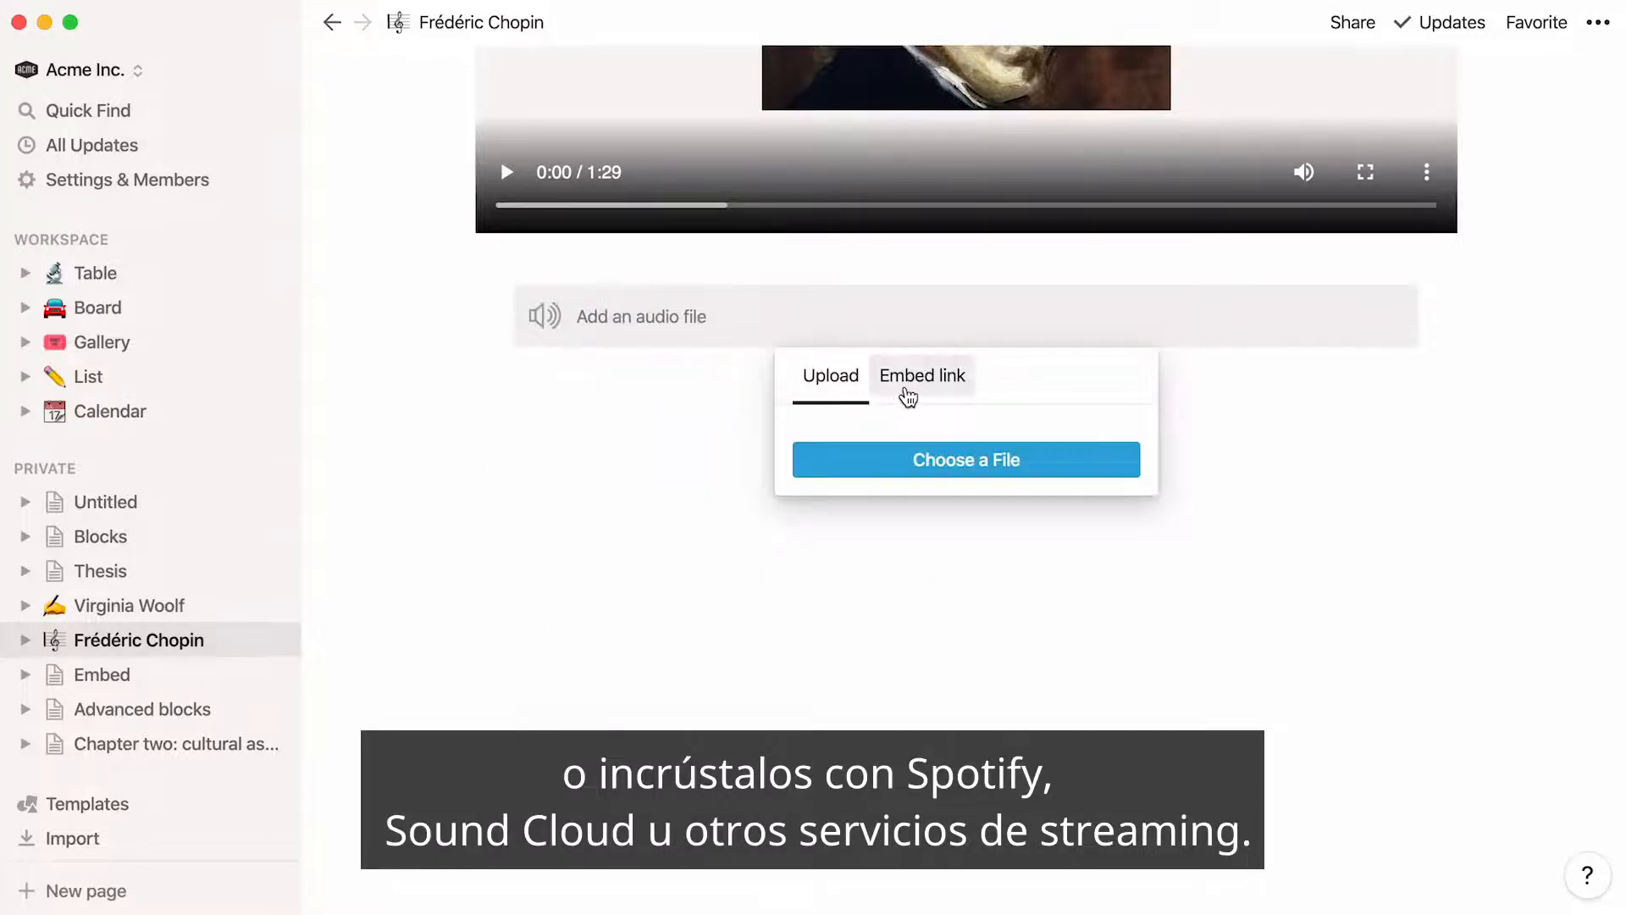
left_click(905, 392)
key("super+v")
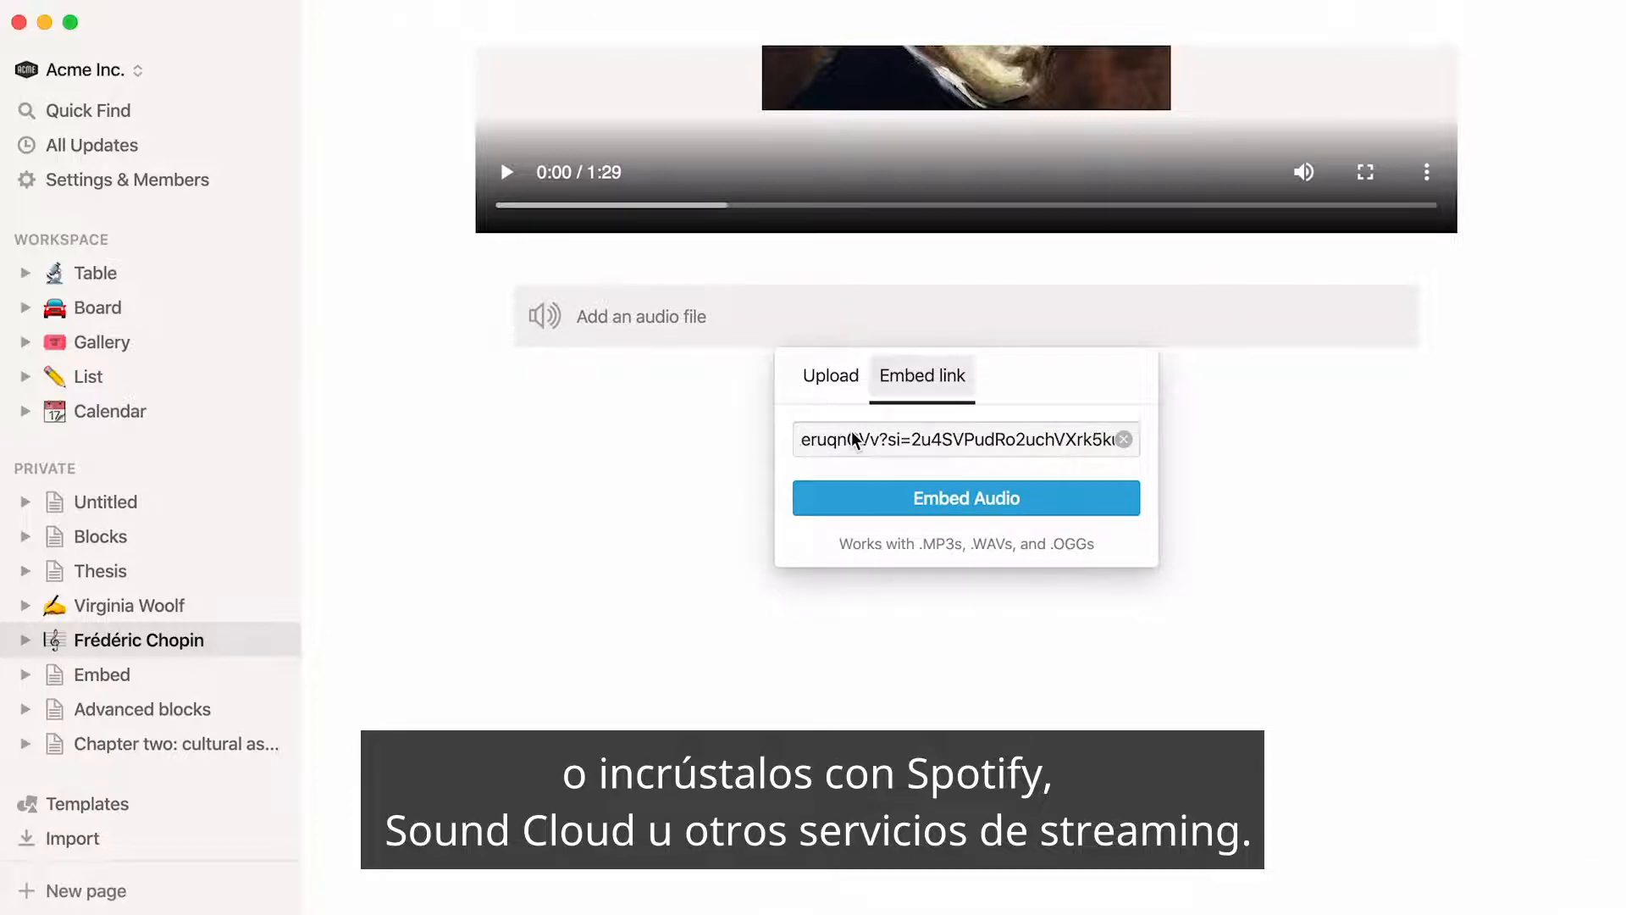
left_click(864, 498)
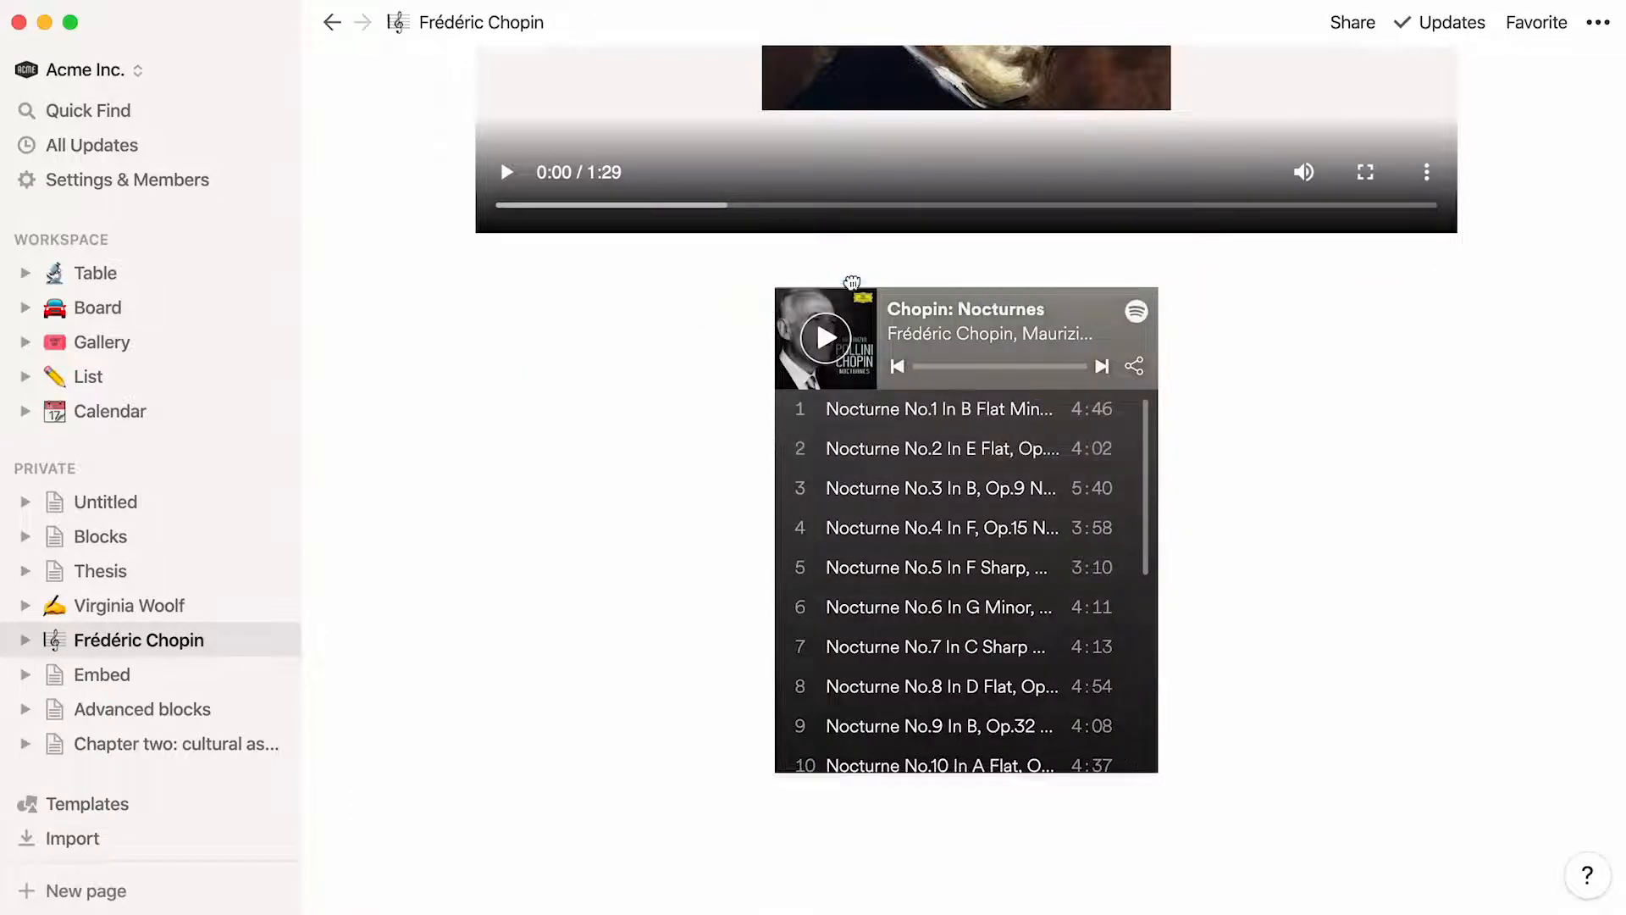
scroll(1502, 127, "up", 6)
left_click_drag(1501, 152, 1487, 188)
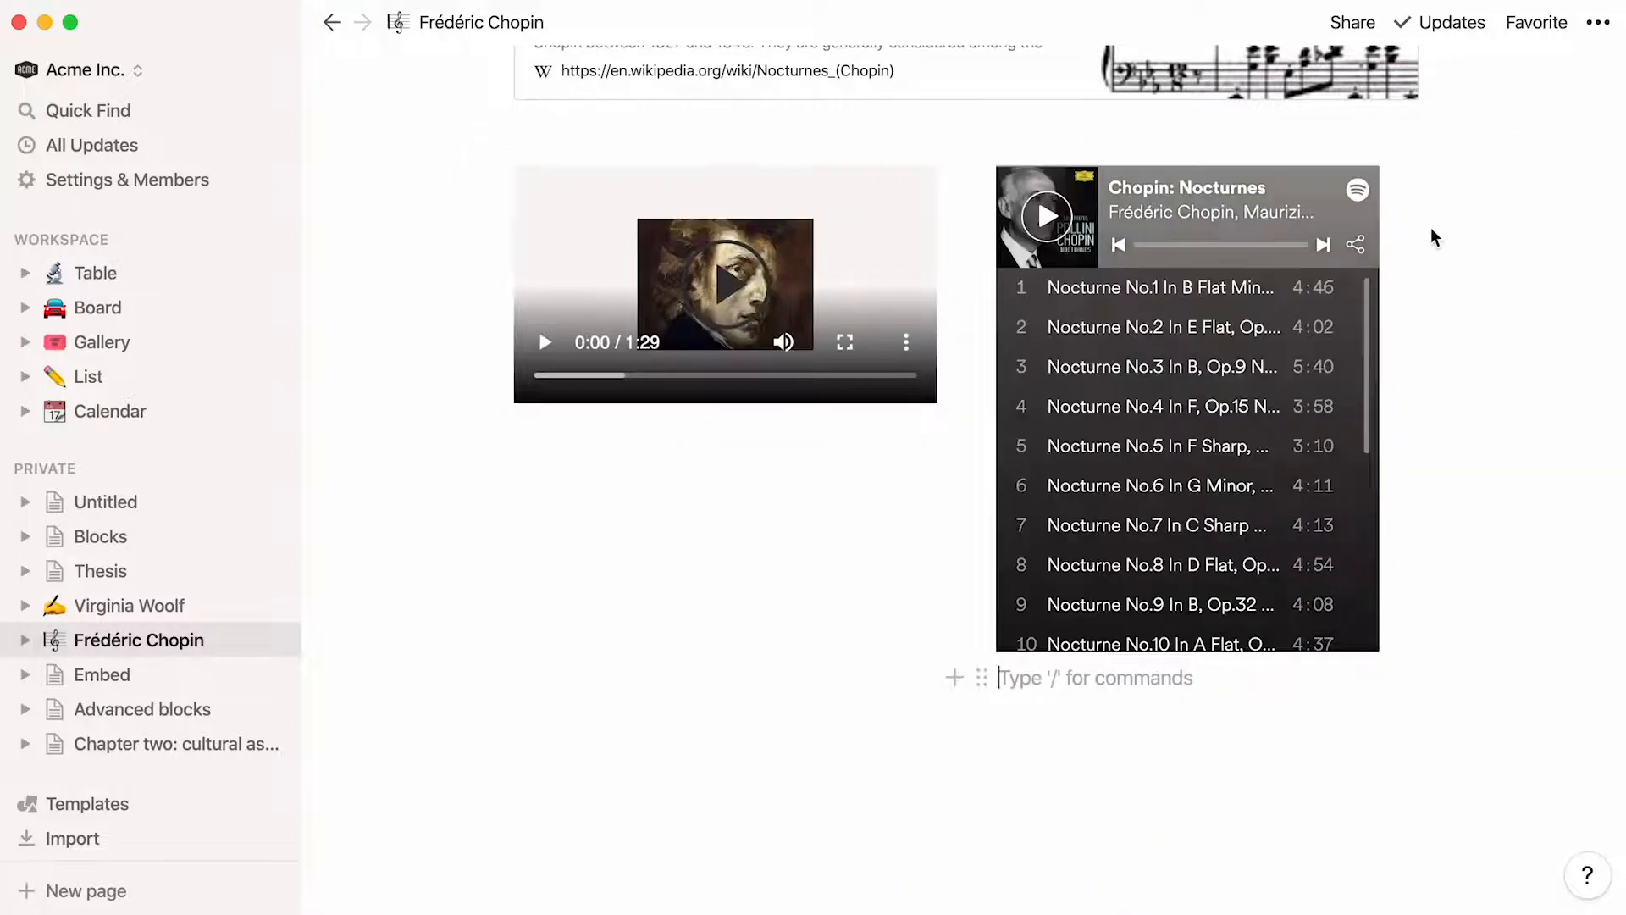
Insert a code block below the columns containing a JavaScript snippet that sets greeting to "Good day" if hour < 18, else "Good evening"
left_click(521, 735)
type("/code")
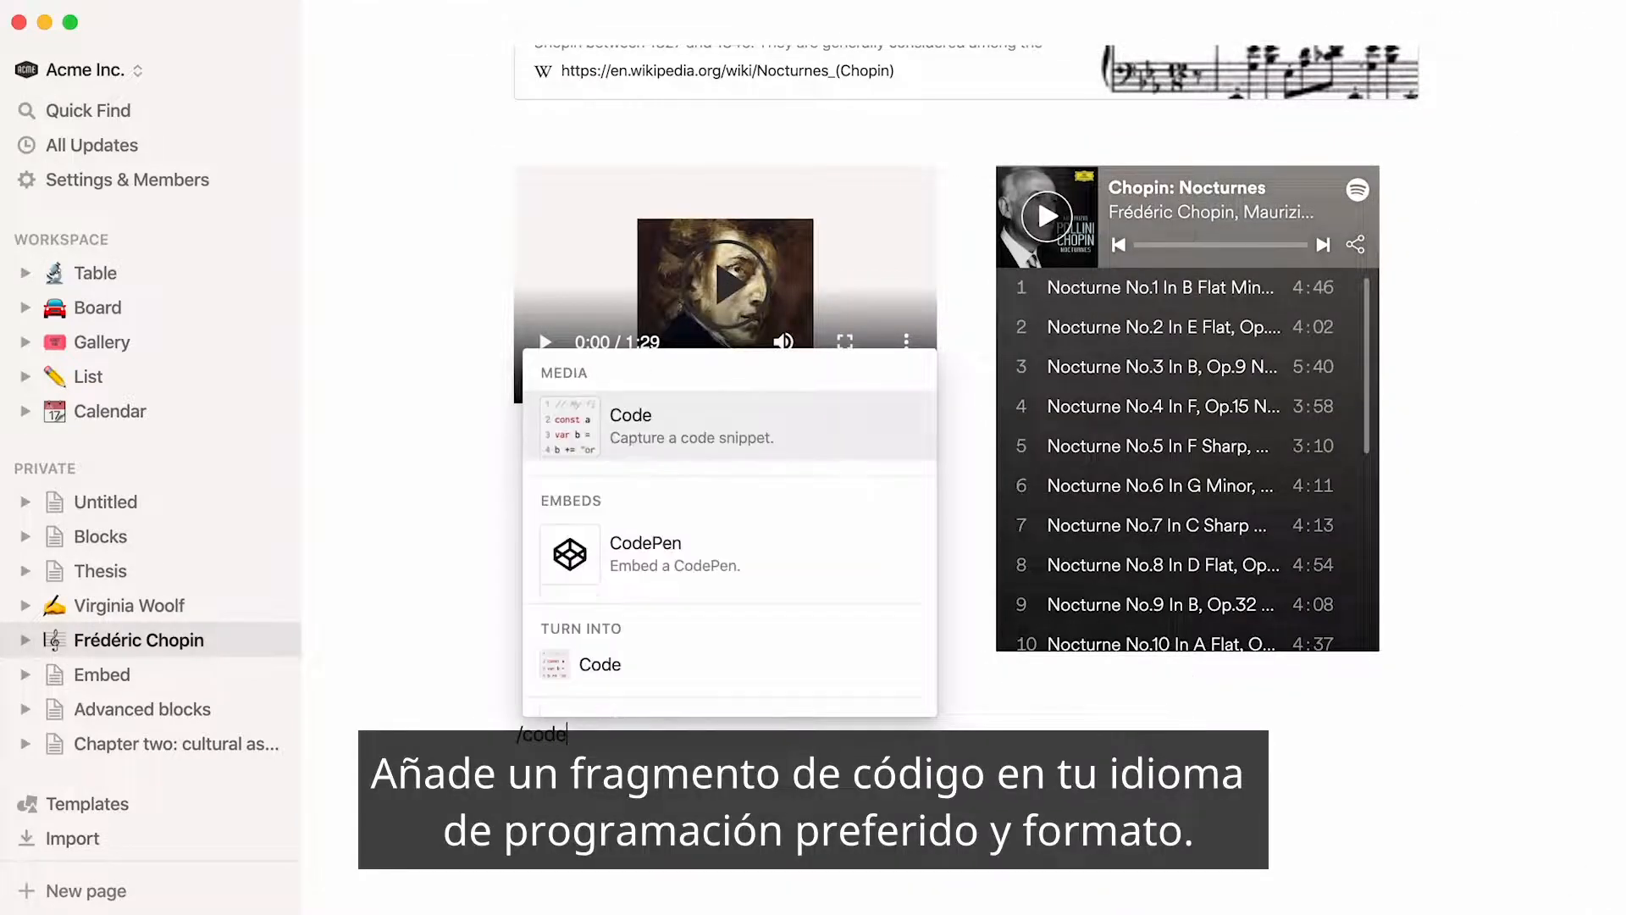
key("Return")
left_click(1362, 801)
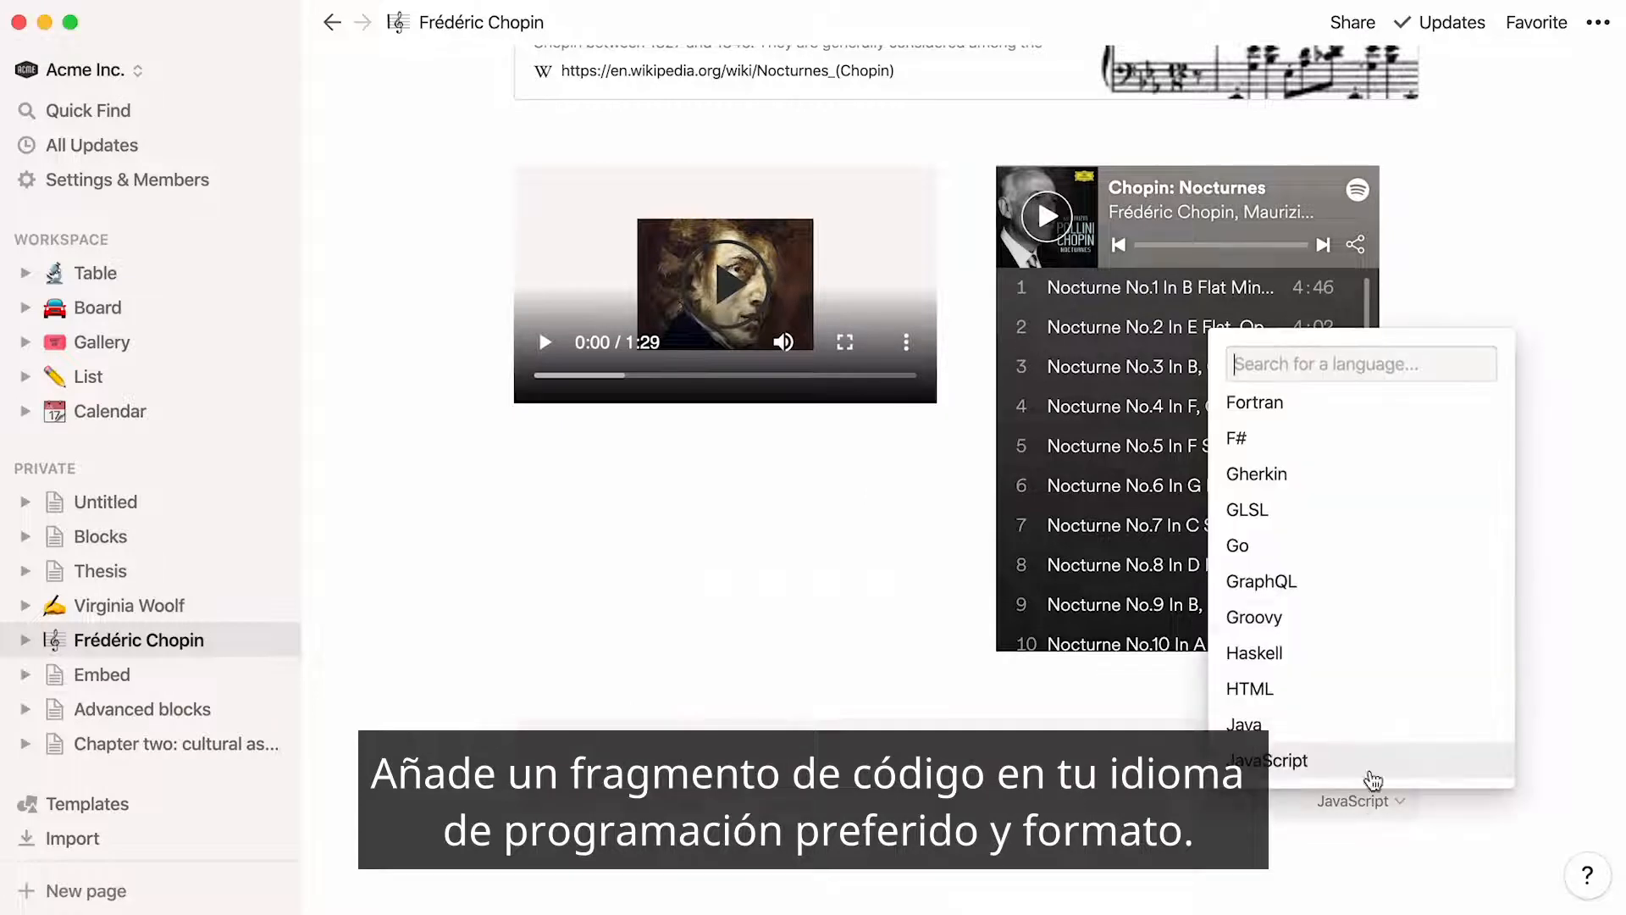
scroll(1437, 635, "down", 10)
scroll(1355, 639, "down", 3)
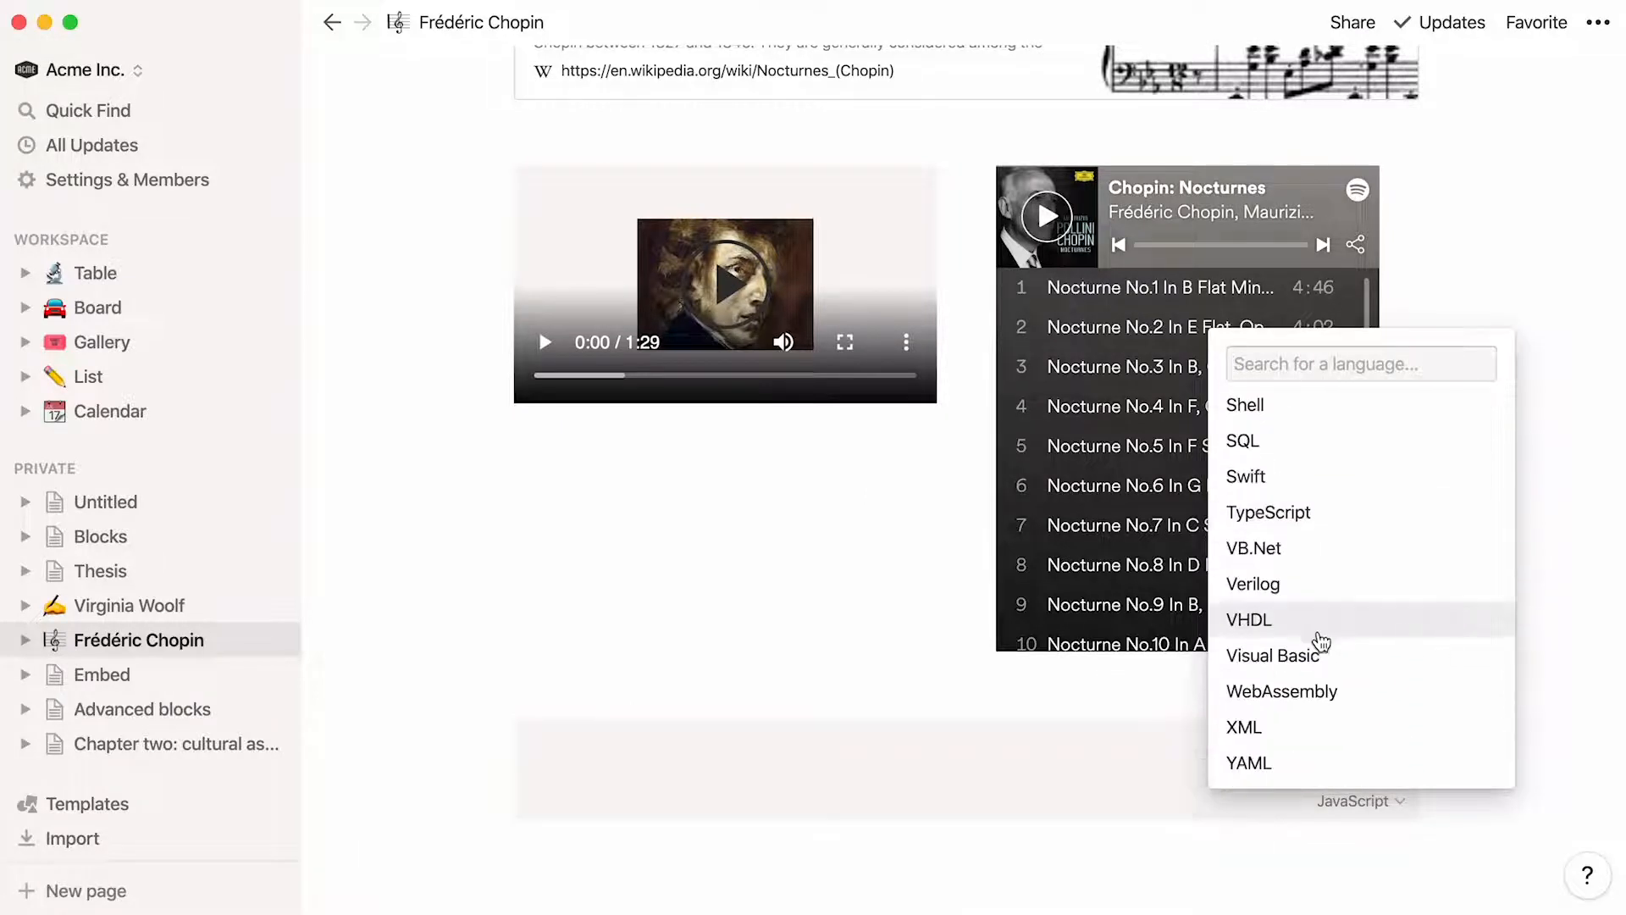
left_click(686, 748)
type("if (hour < 18) {   greeting = \"Good day\"; } else {   greeting = \"Good evening\"; }")
scroll(401, 816, "down", 1)
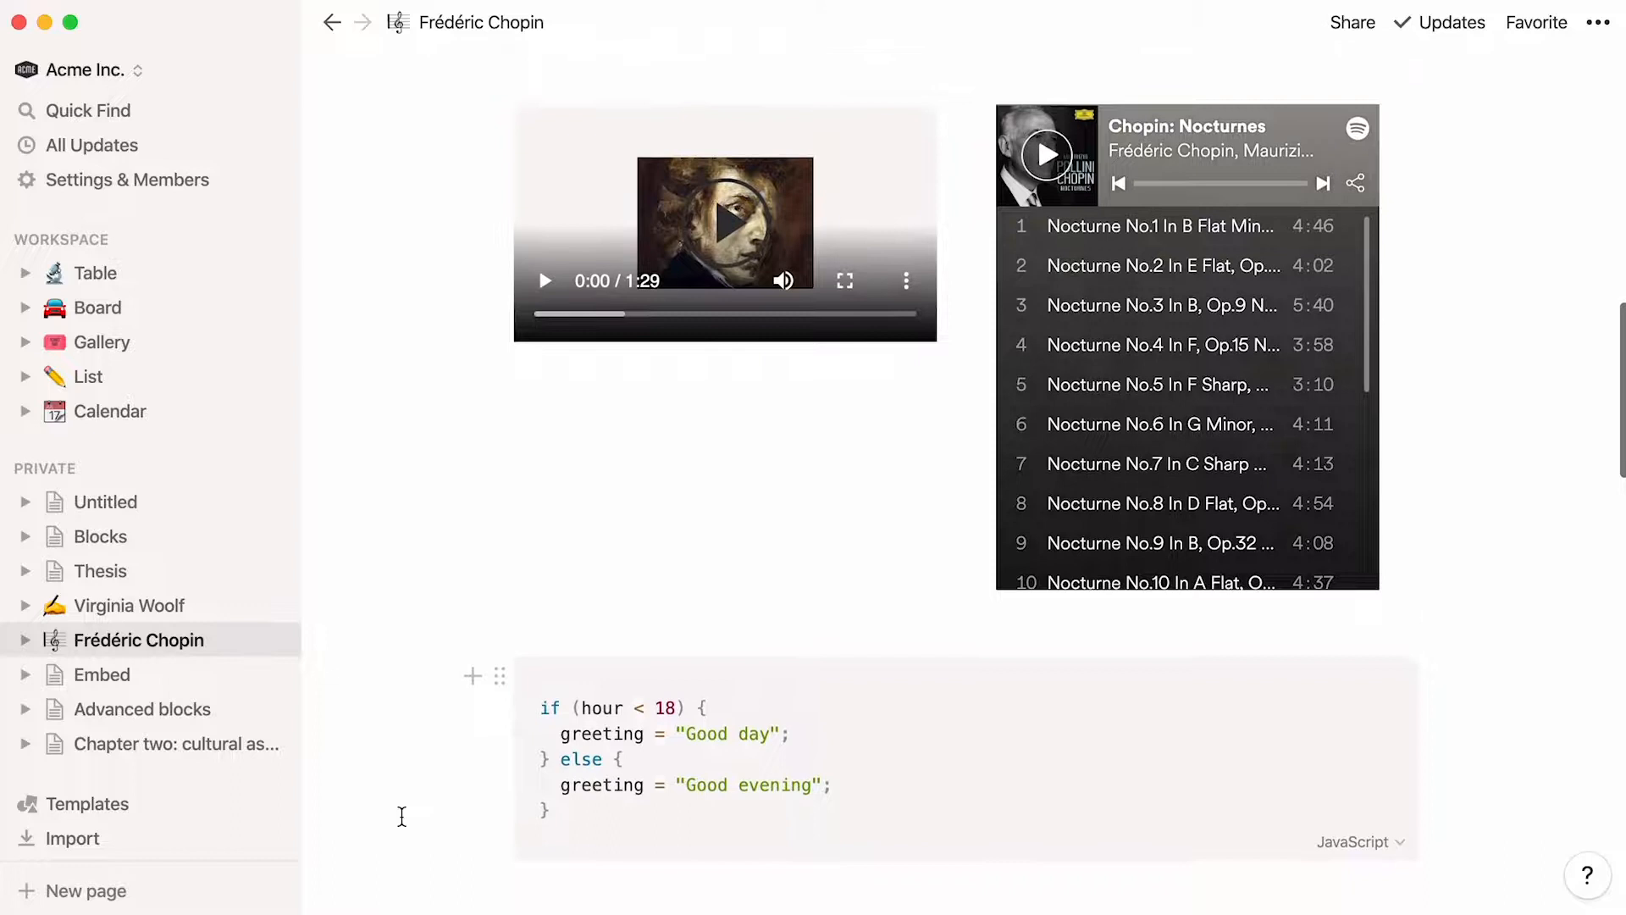
Insert a file block below the code snippet and upload Scores.pdf from the Desktop into it
left_click(444, 872)
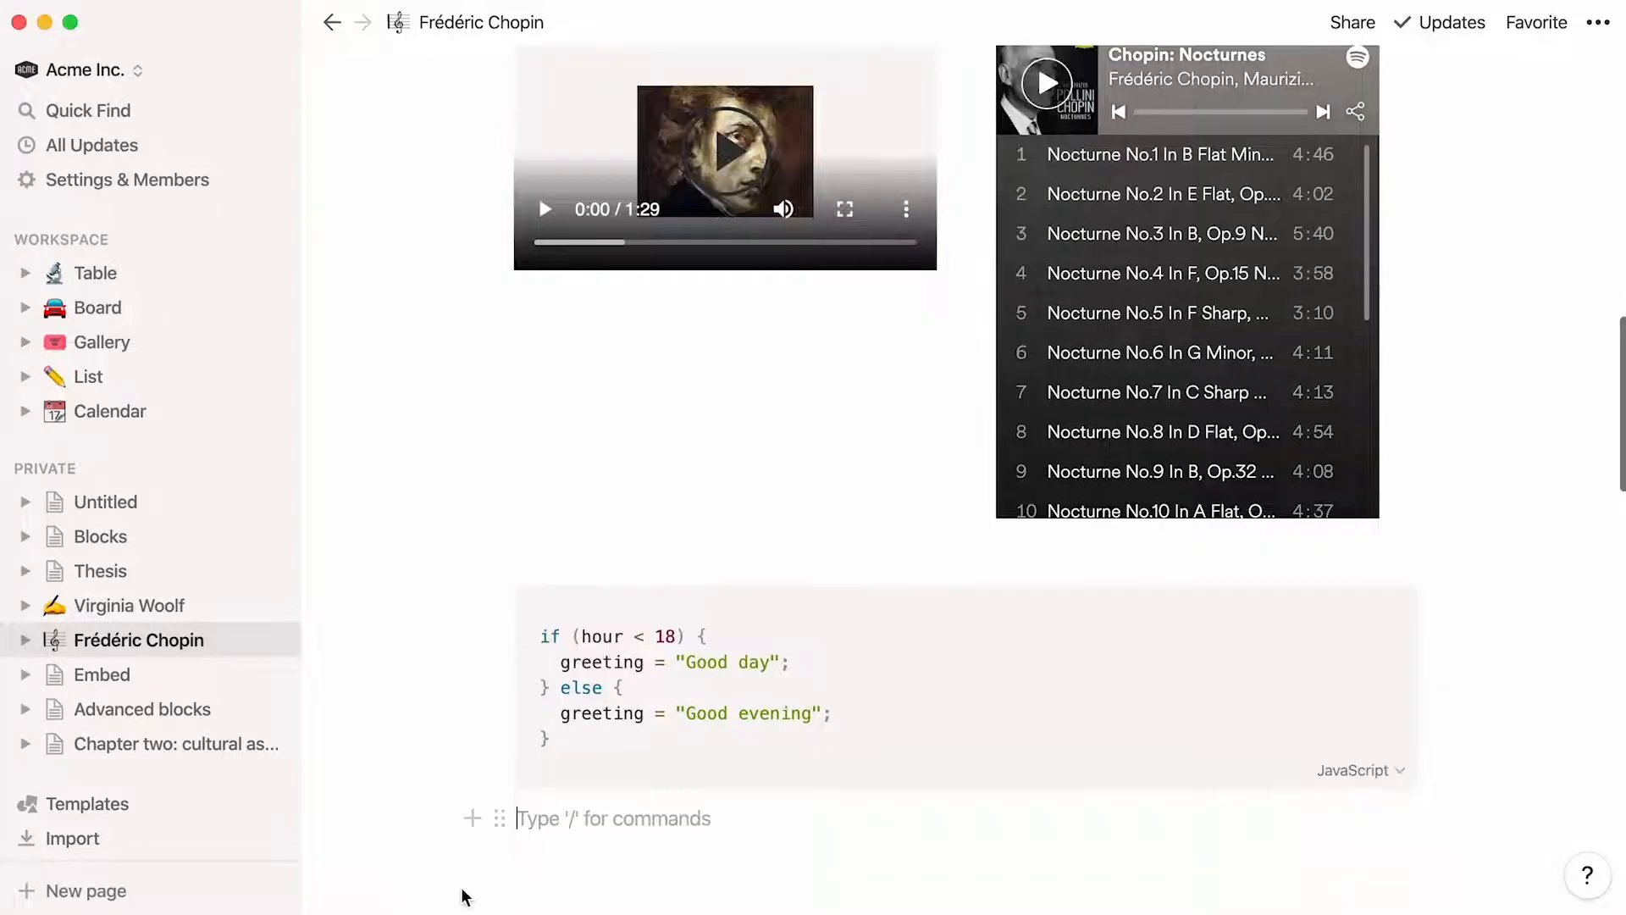
type("/file")
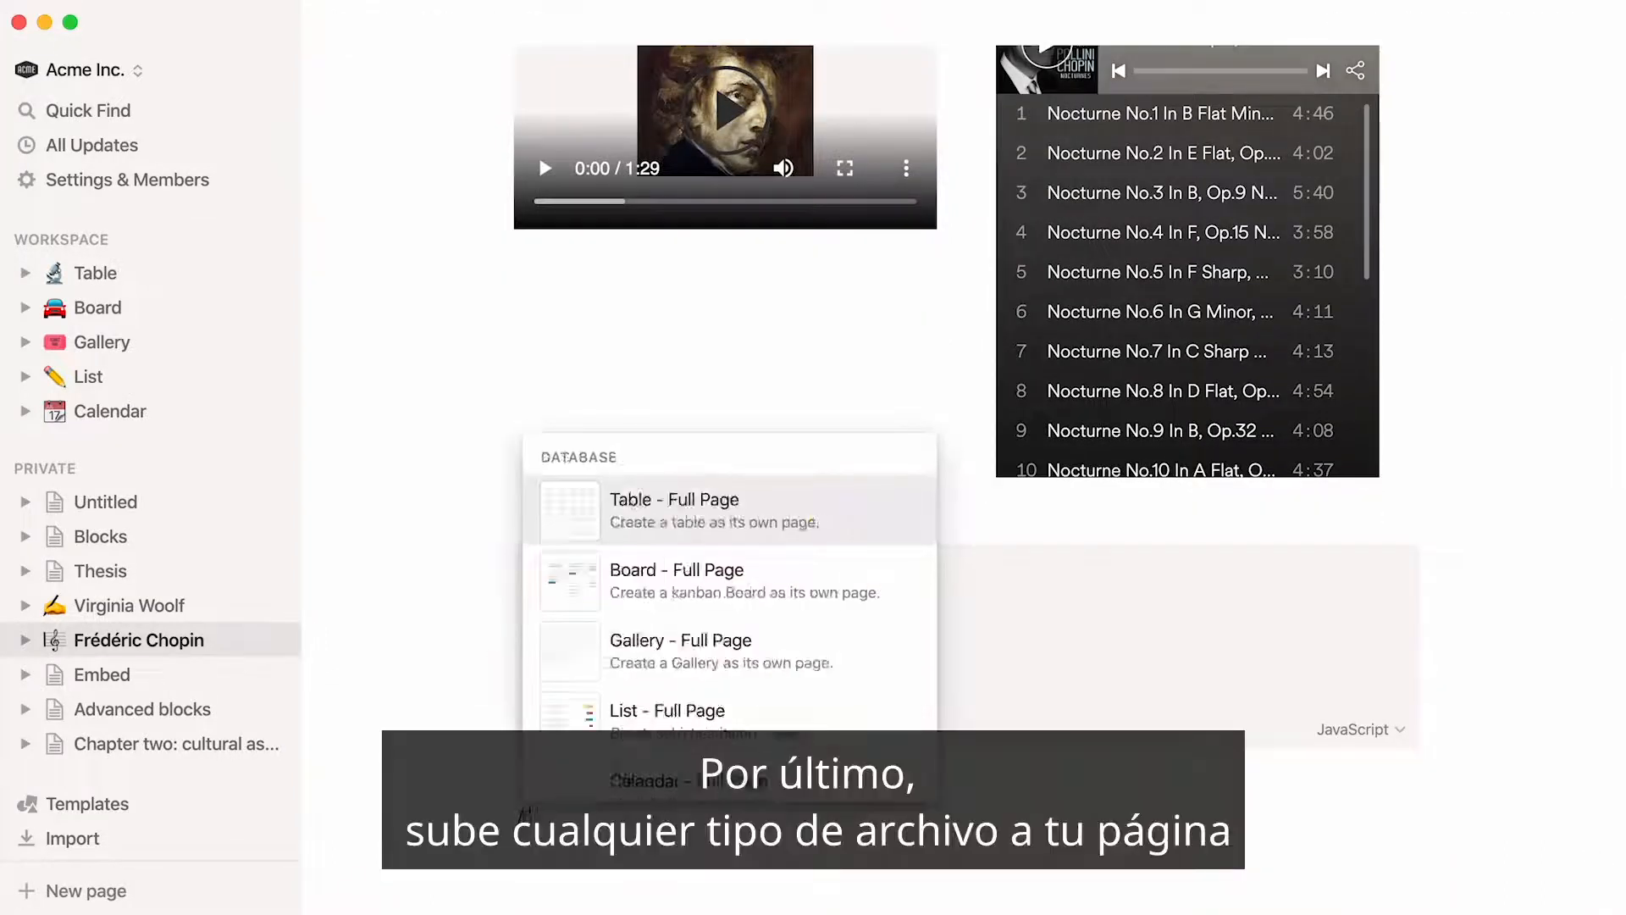
left_click(624, 786)
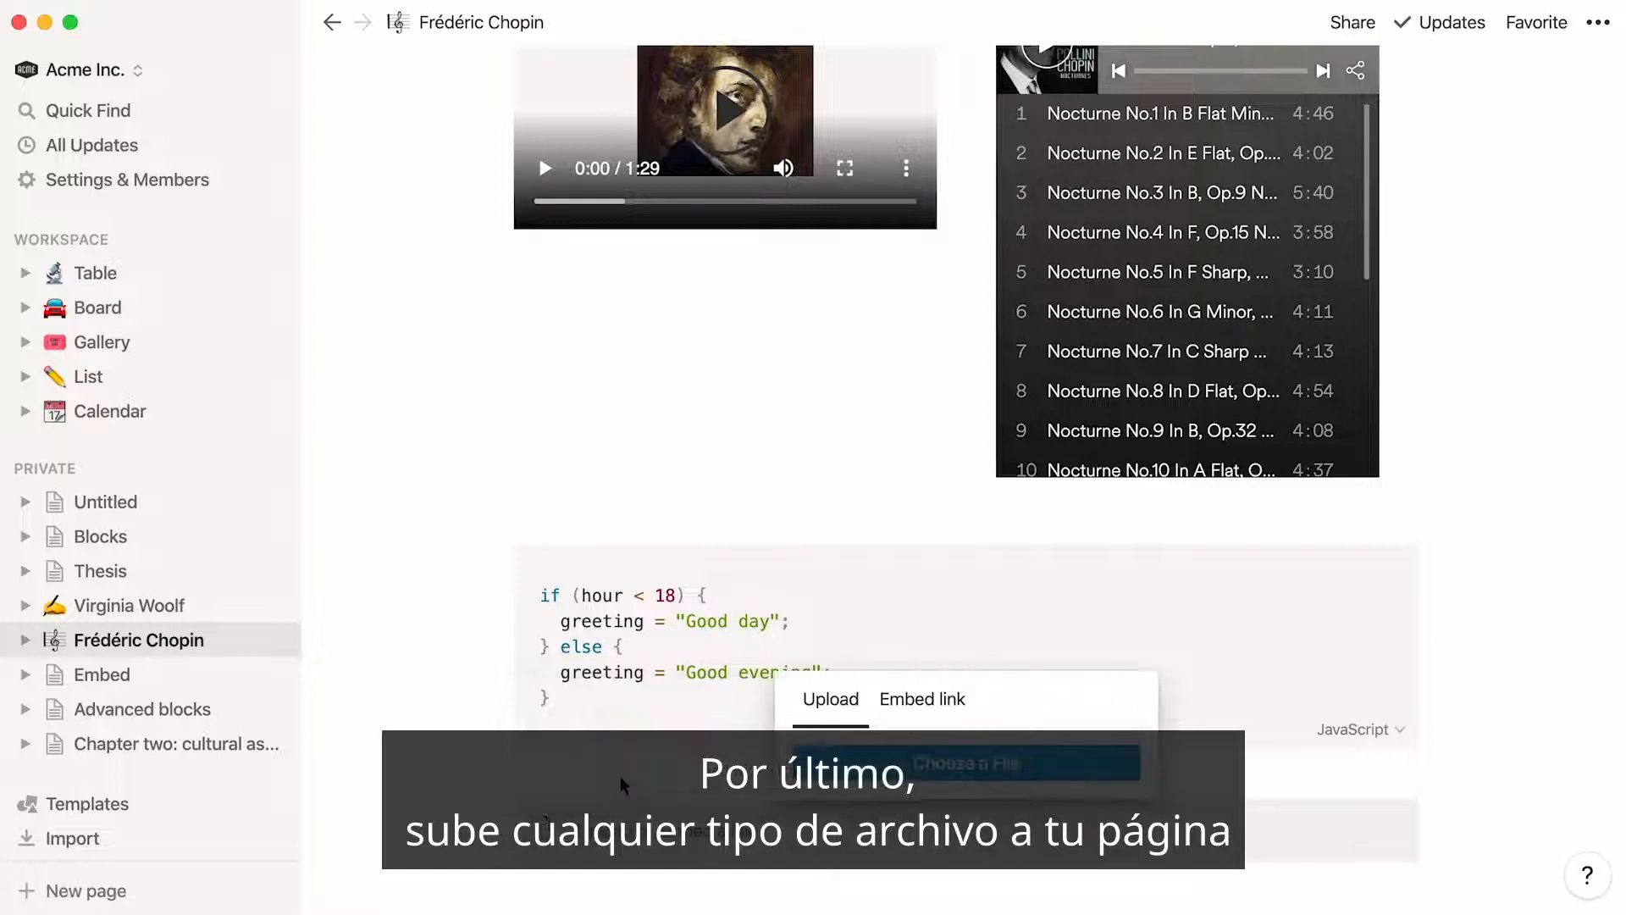
left_click(827, 779)
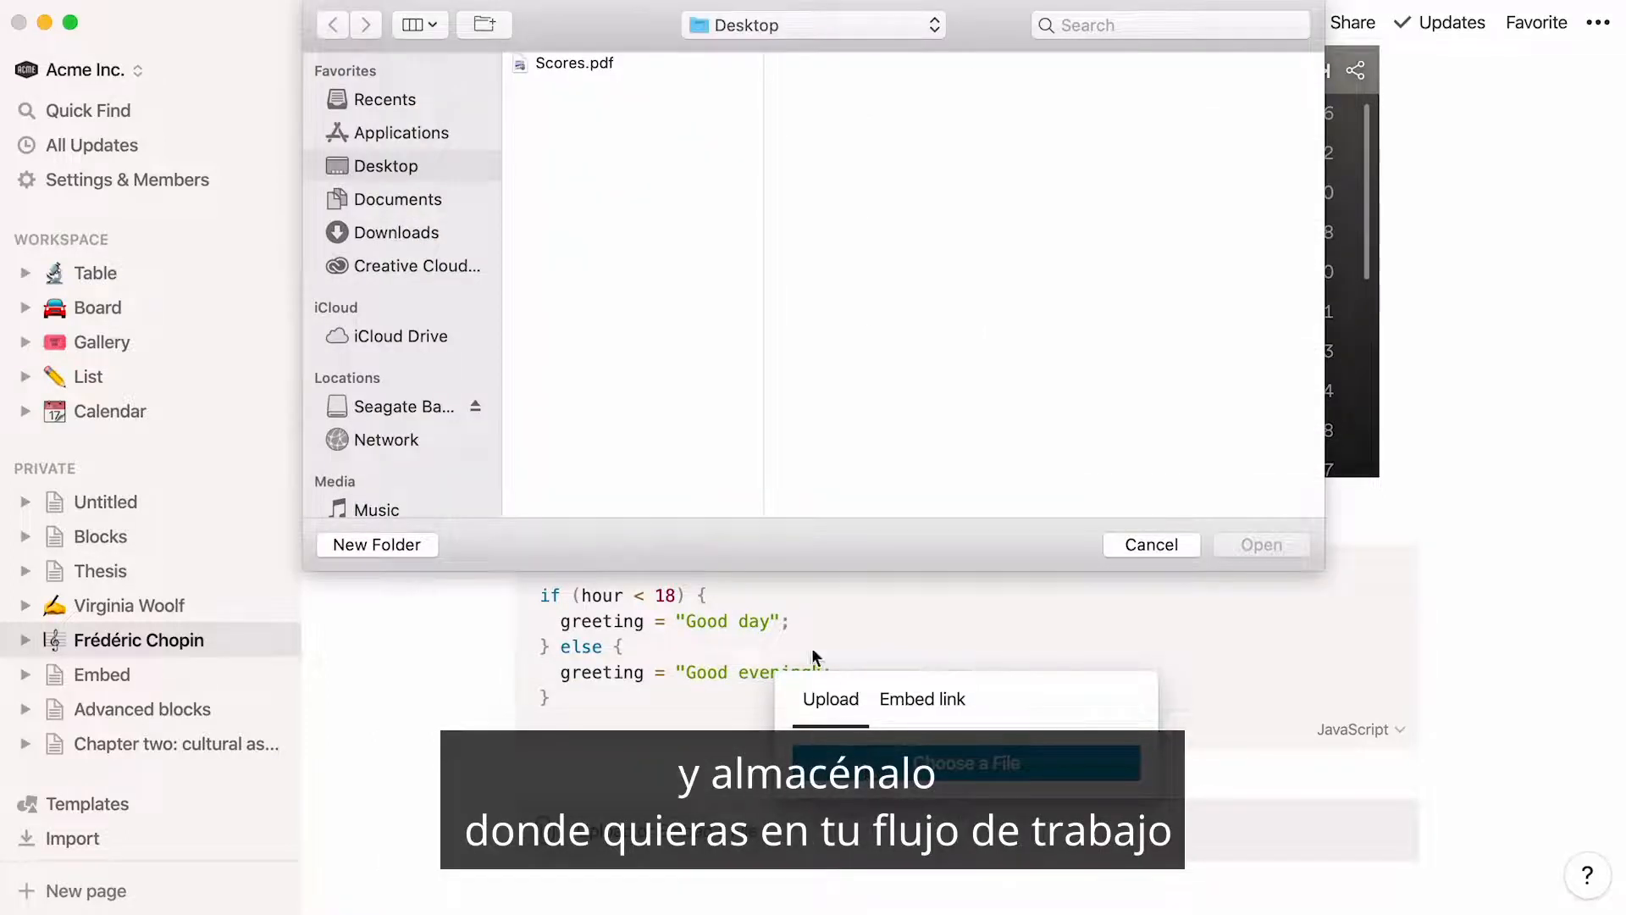
double_click(617, 68)
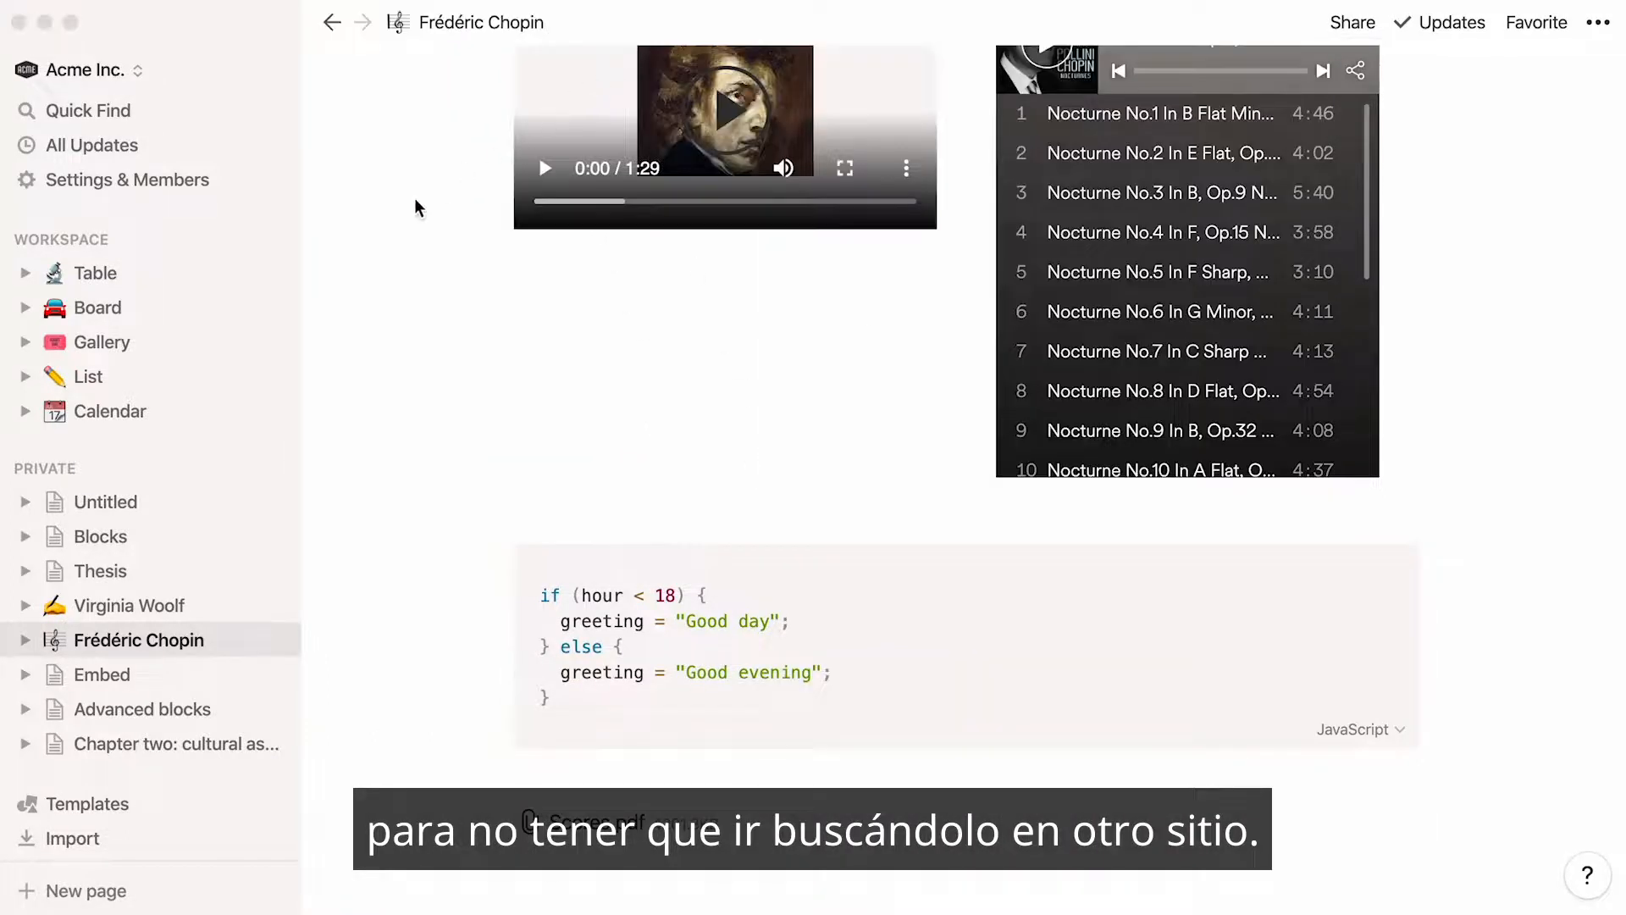
scroll(384, 220, "up", 6)
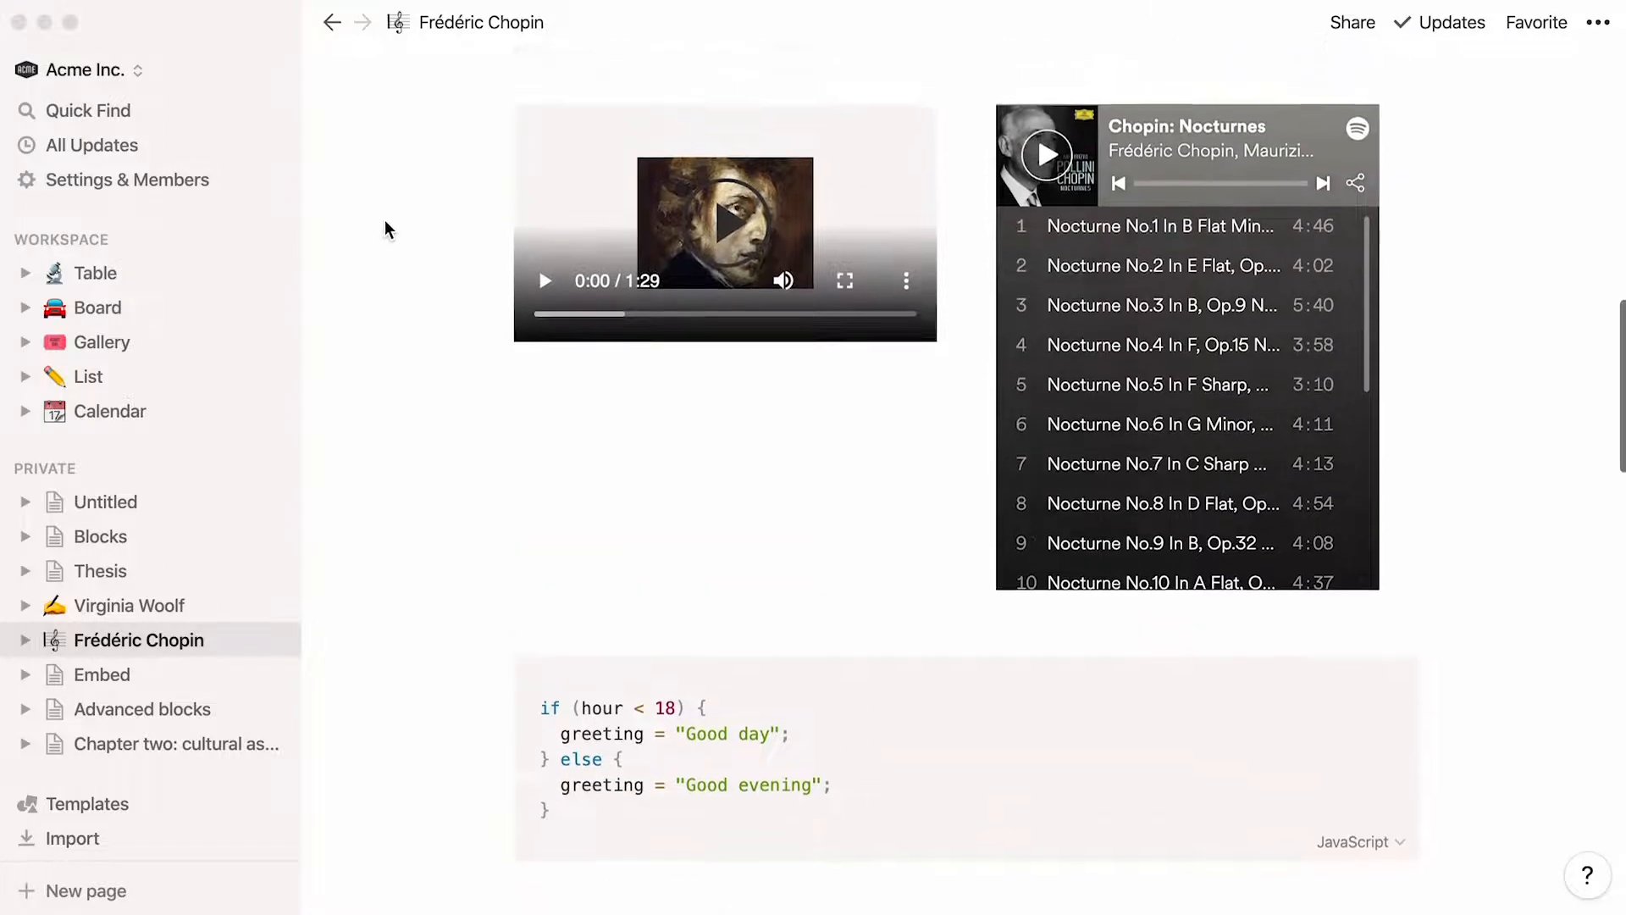
scroll(384, 221, "up", 10)
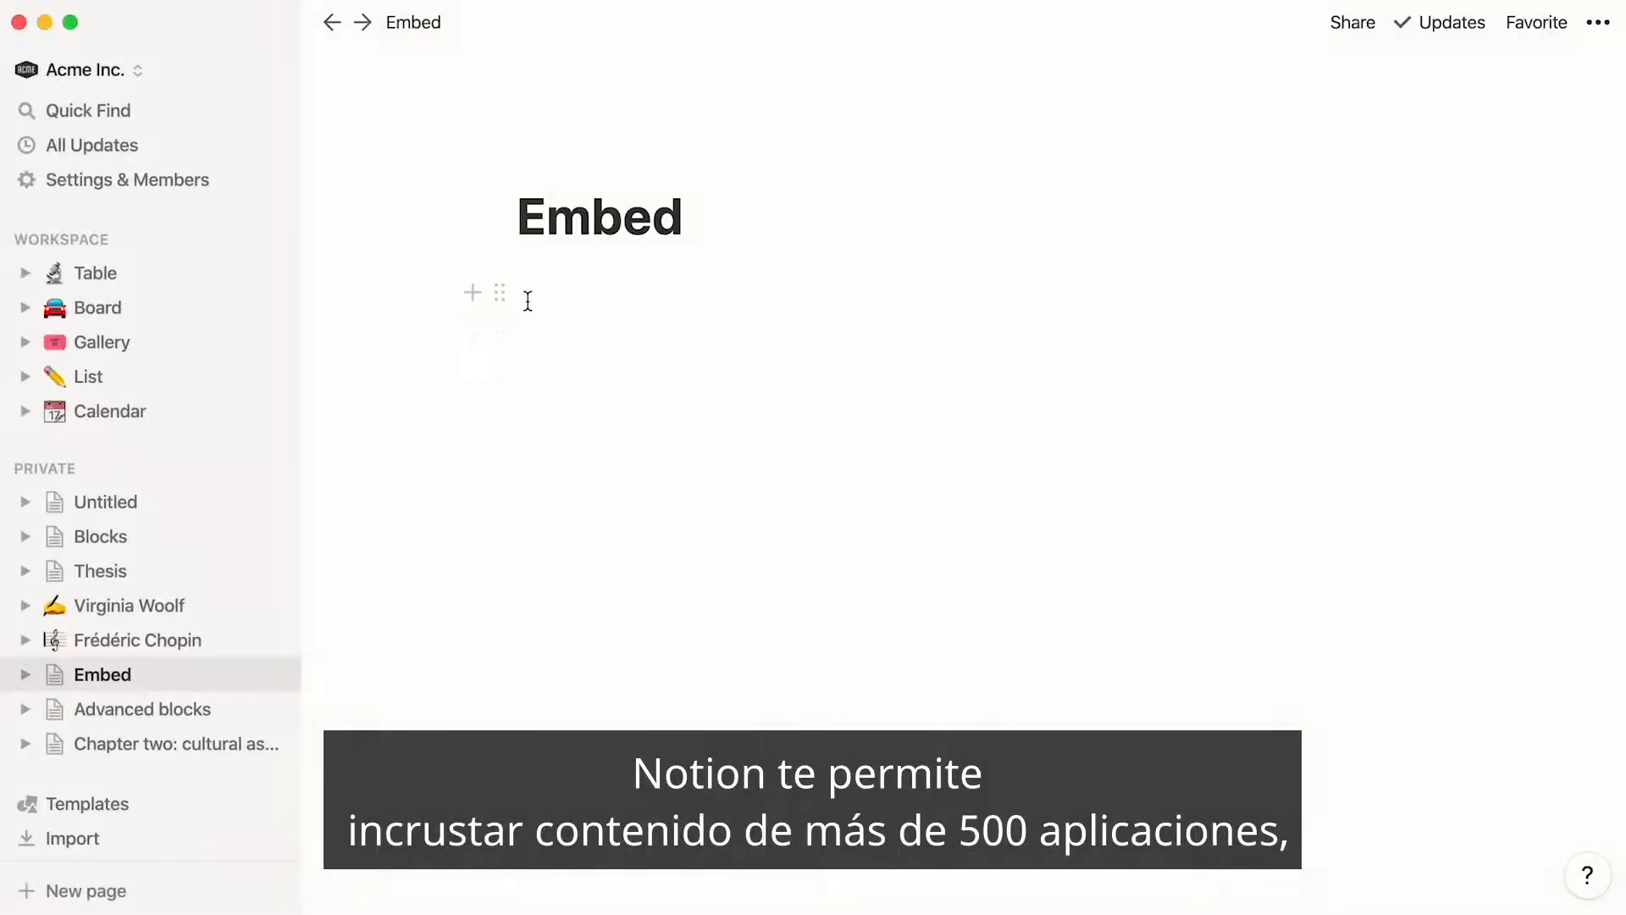
Look through the app-specific embed options available for the first line of the Embed page, then clear the embed search term
left_click(527, 298)
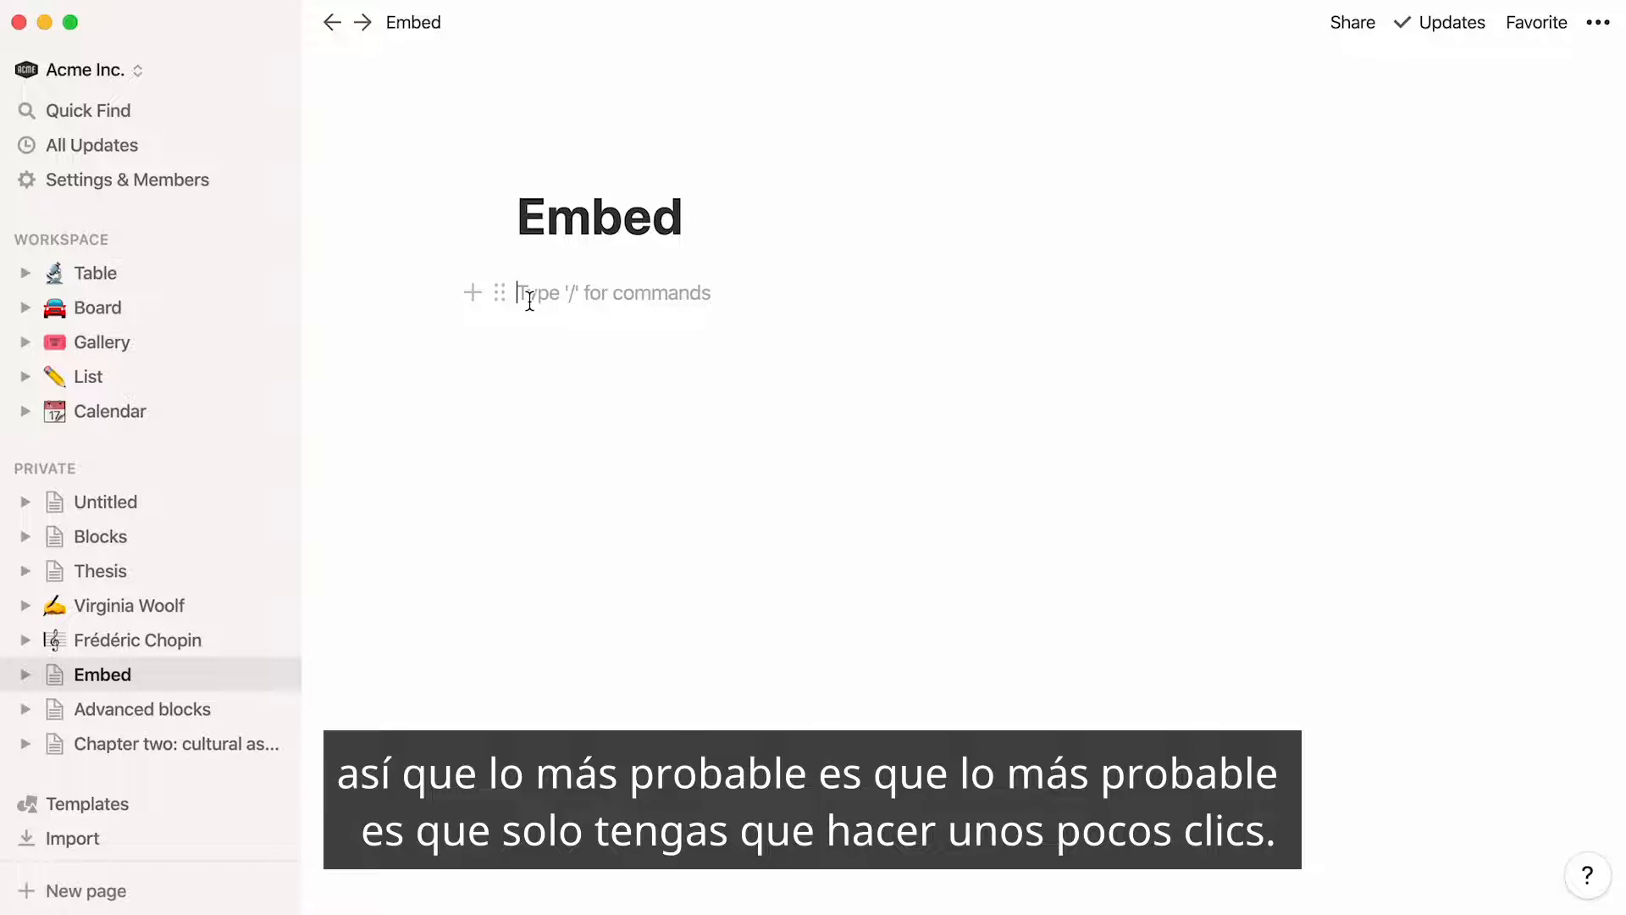
type("/embed")
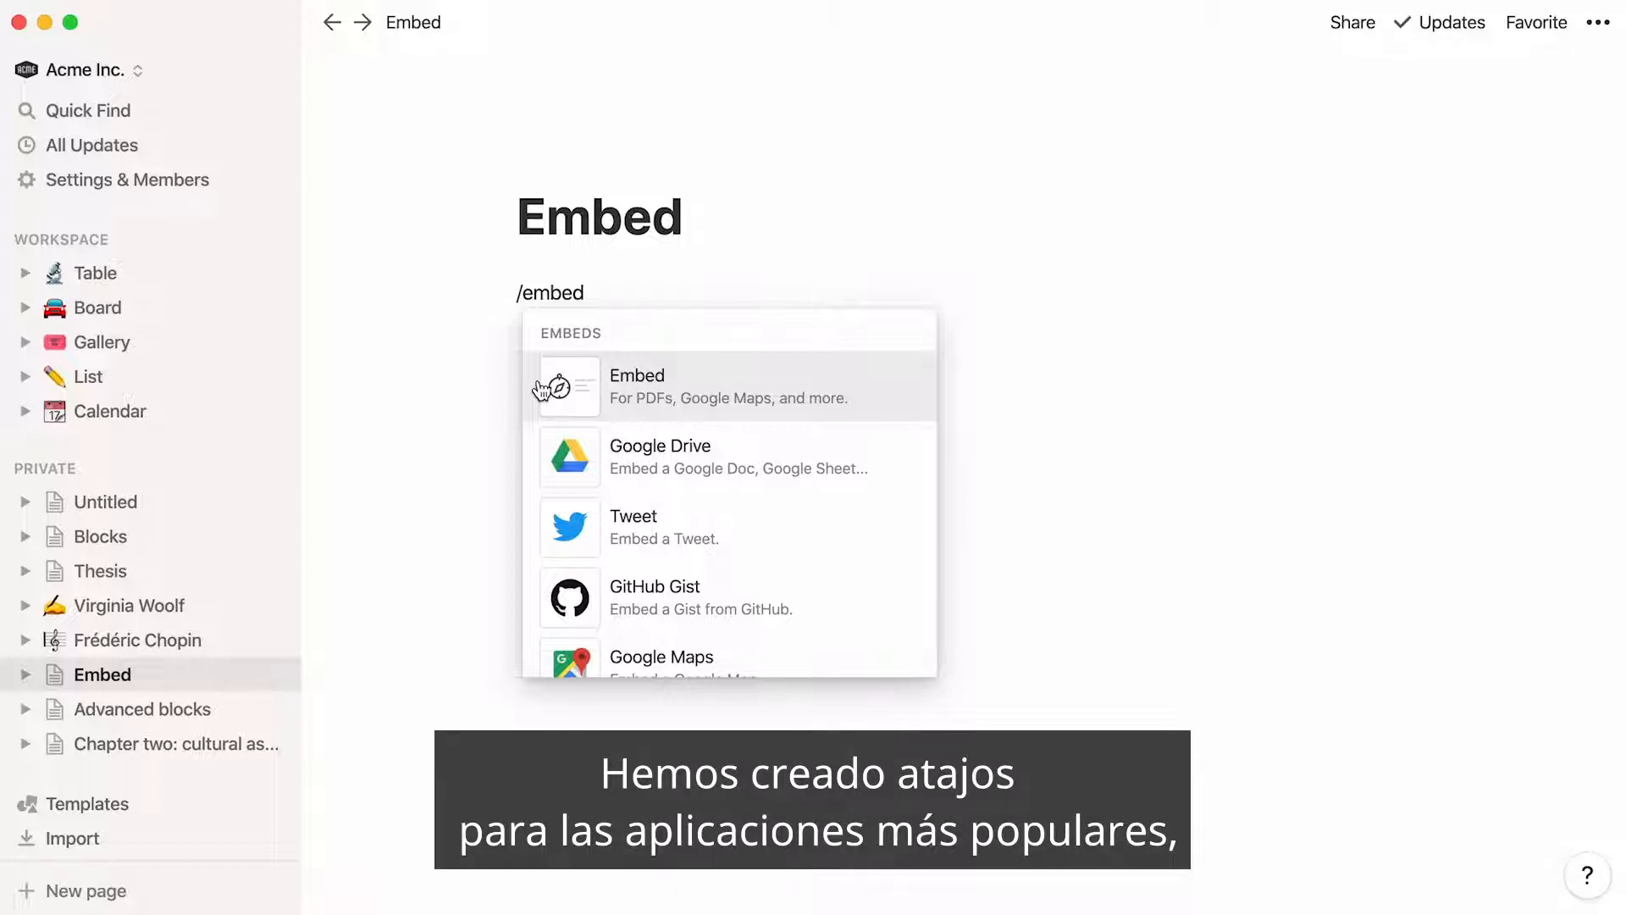
scroll(534, 454, "down", 5)
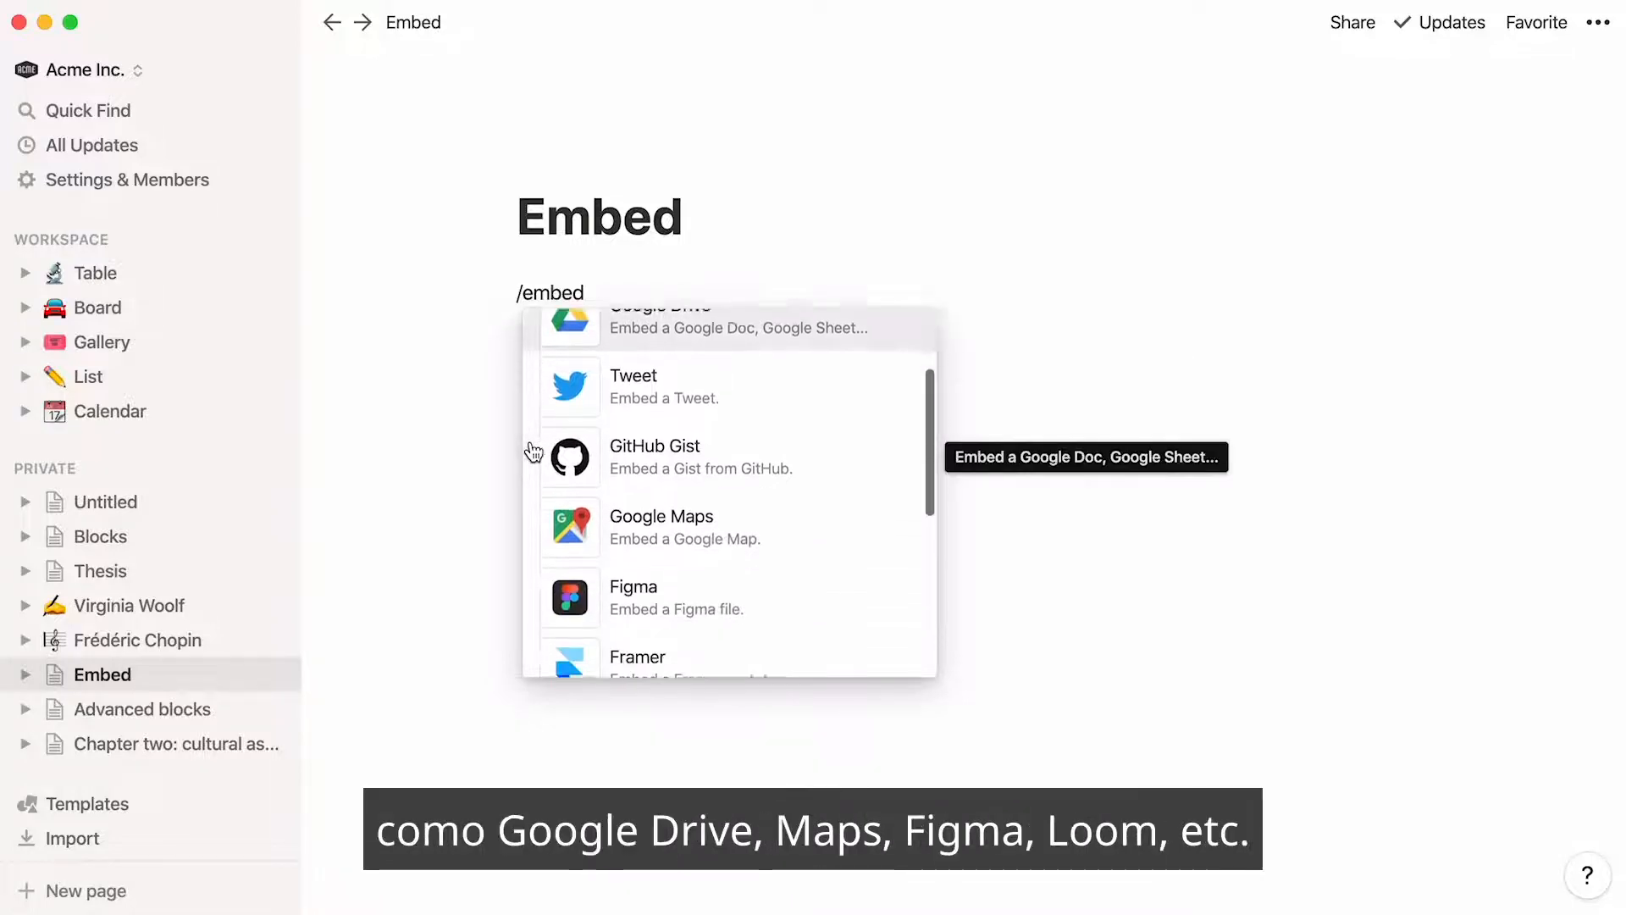
scroll(529, 533, "down", 3)
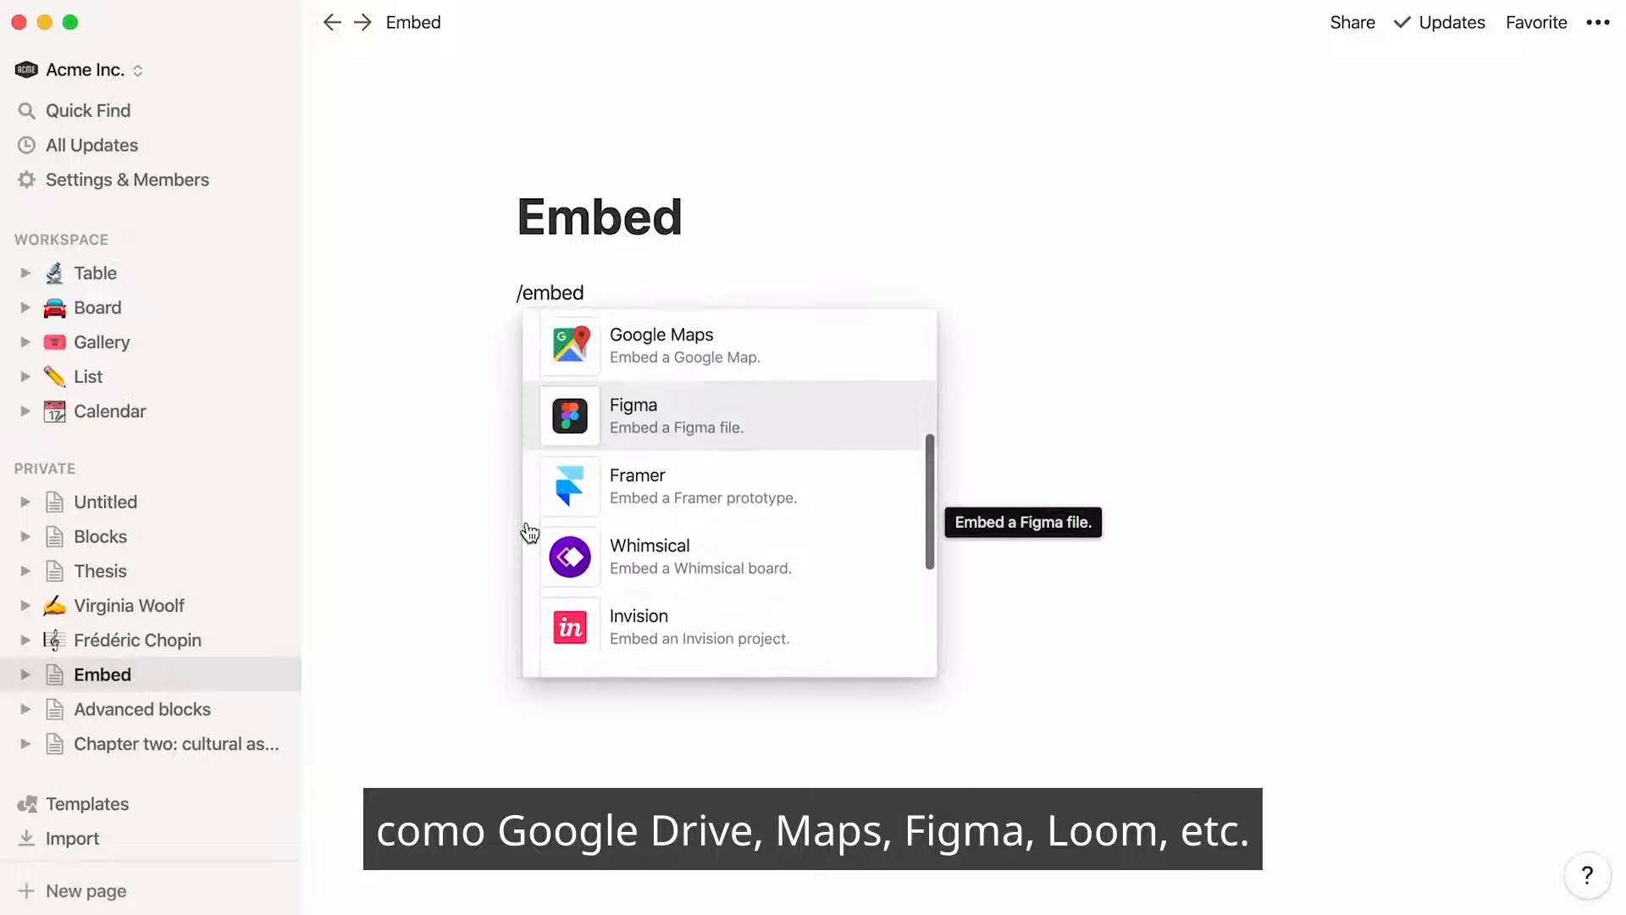
key("BackSpace")
key("BackSpace")
key("BackSpace")
key("BackSpace")
key("BackSpace")
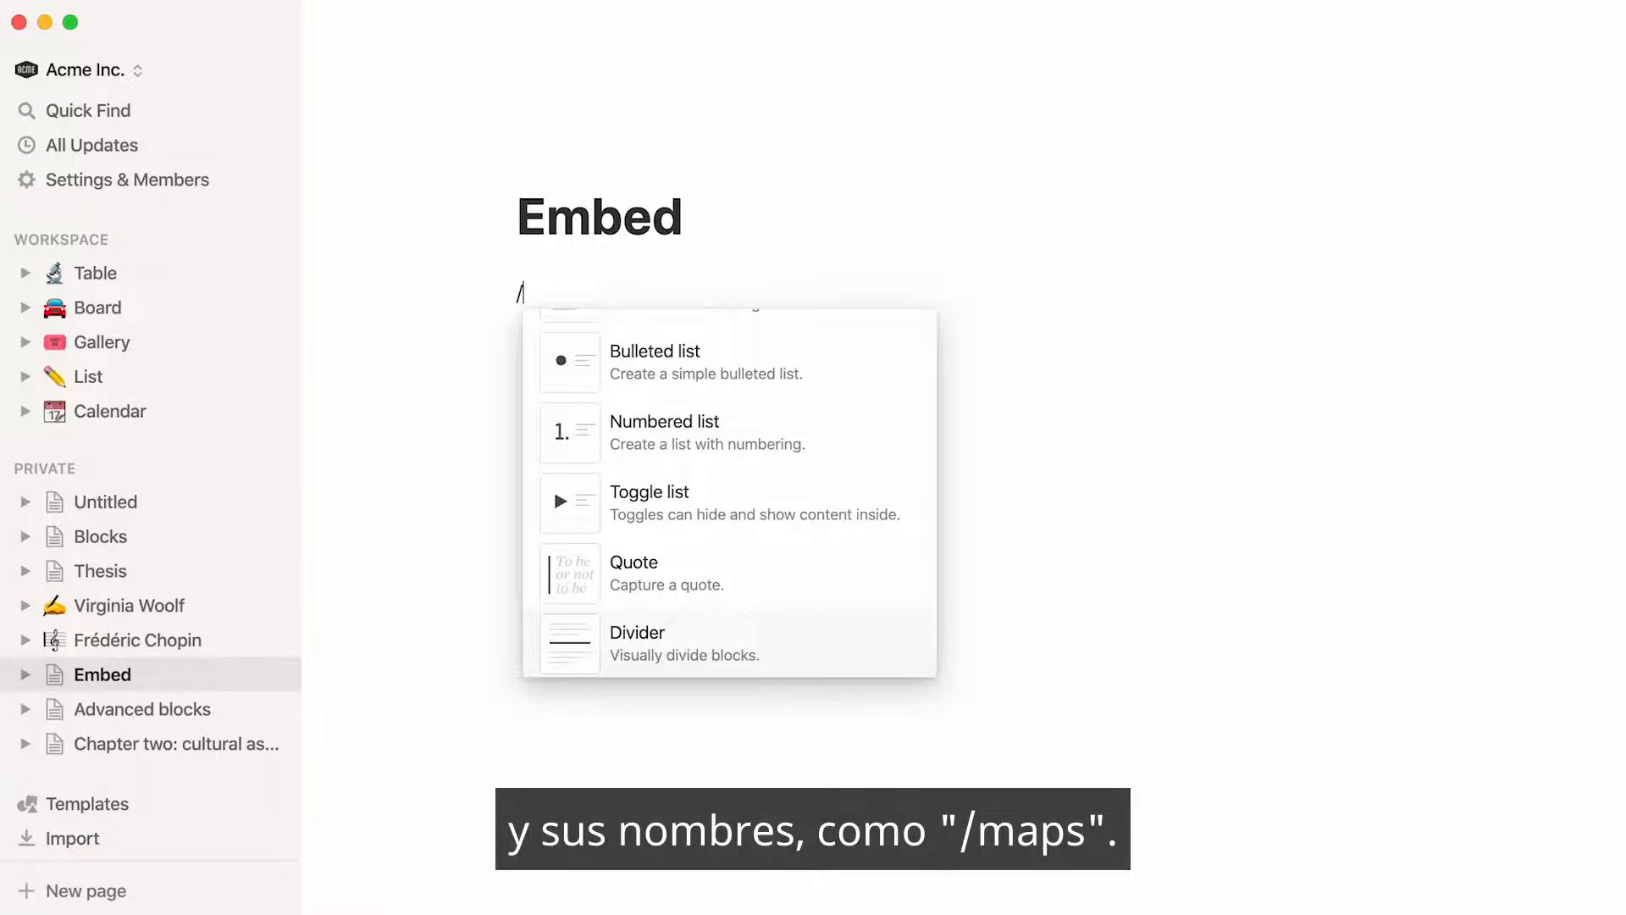
Insert a Google Maps embed showing Giverny, France, on the first line of the Embed page
type("maps")
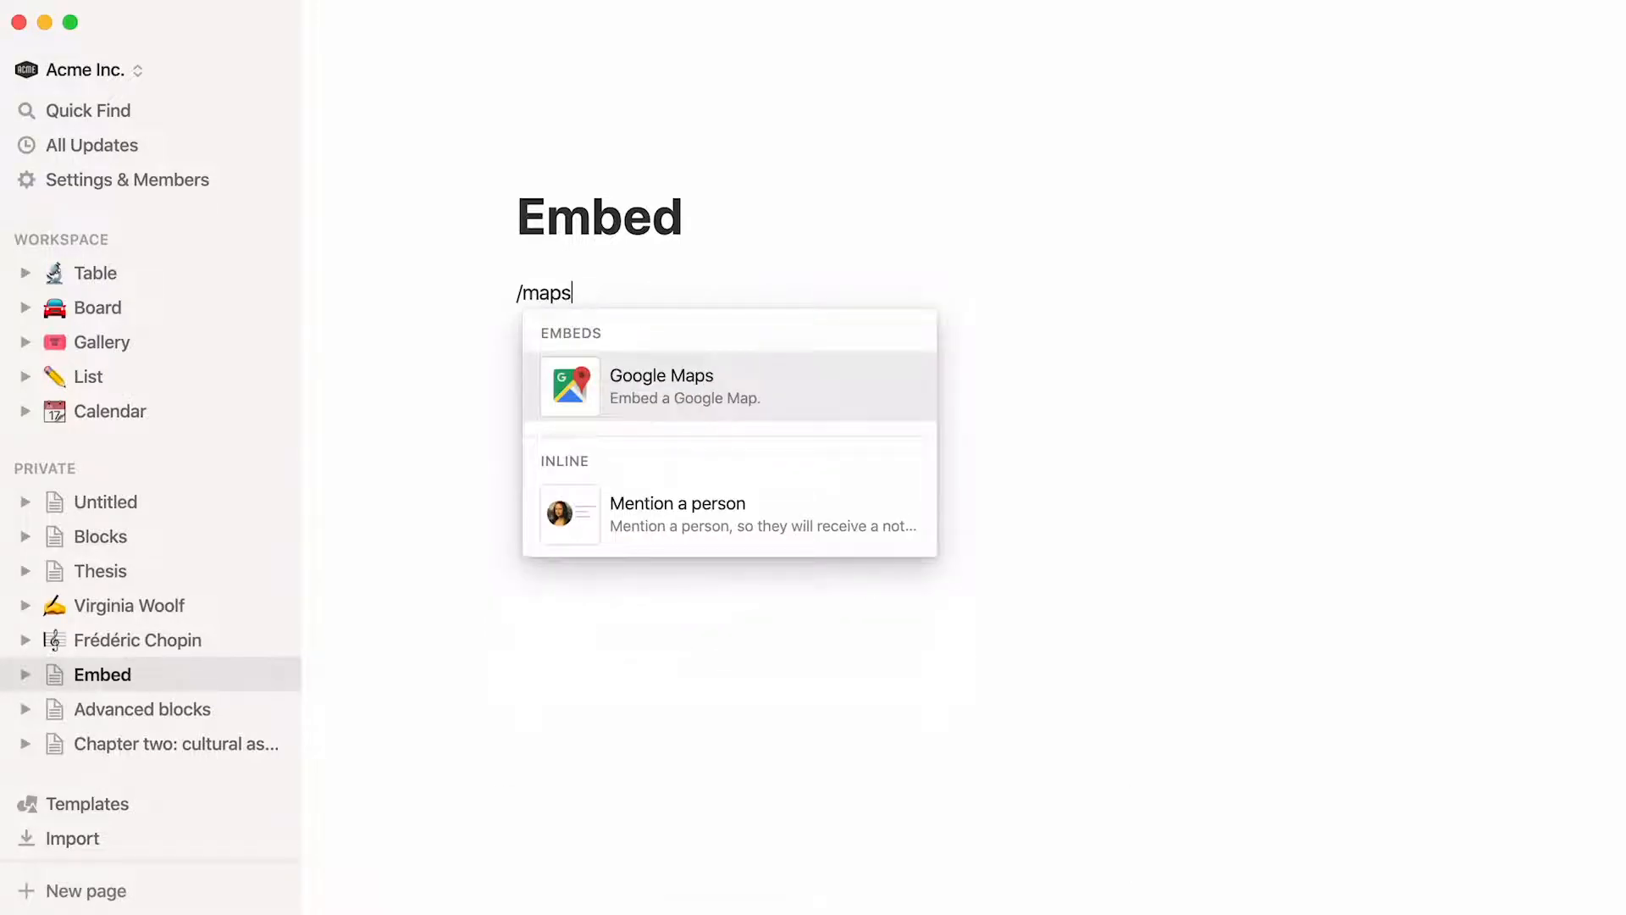
key("Return")
key("super+v")
left_click(863, 437)
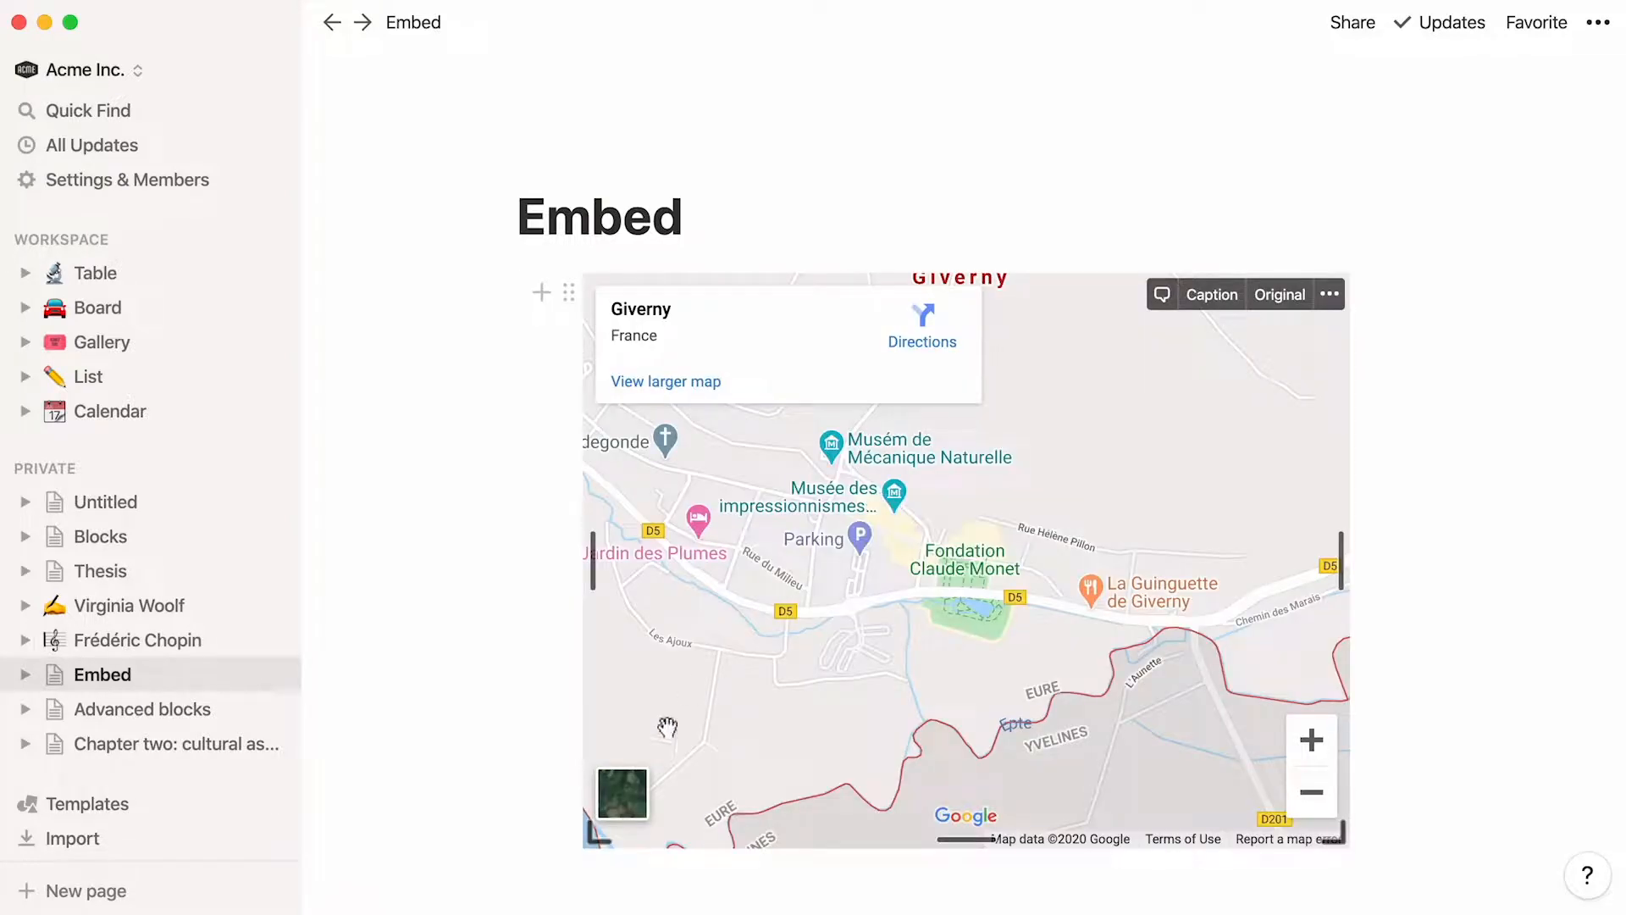
Insert a generic embed block below the Giverny map and leave it without a link
left_click(531, 896)
type("/emb")
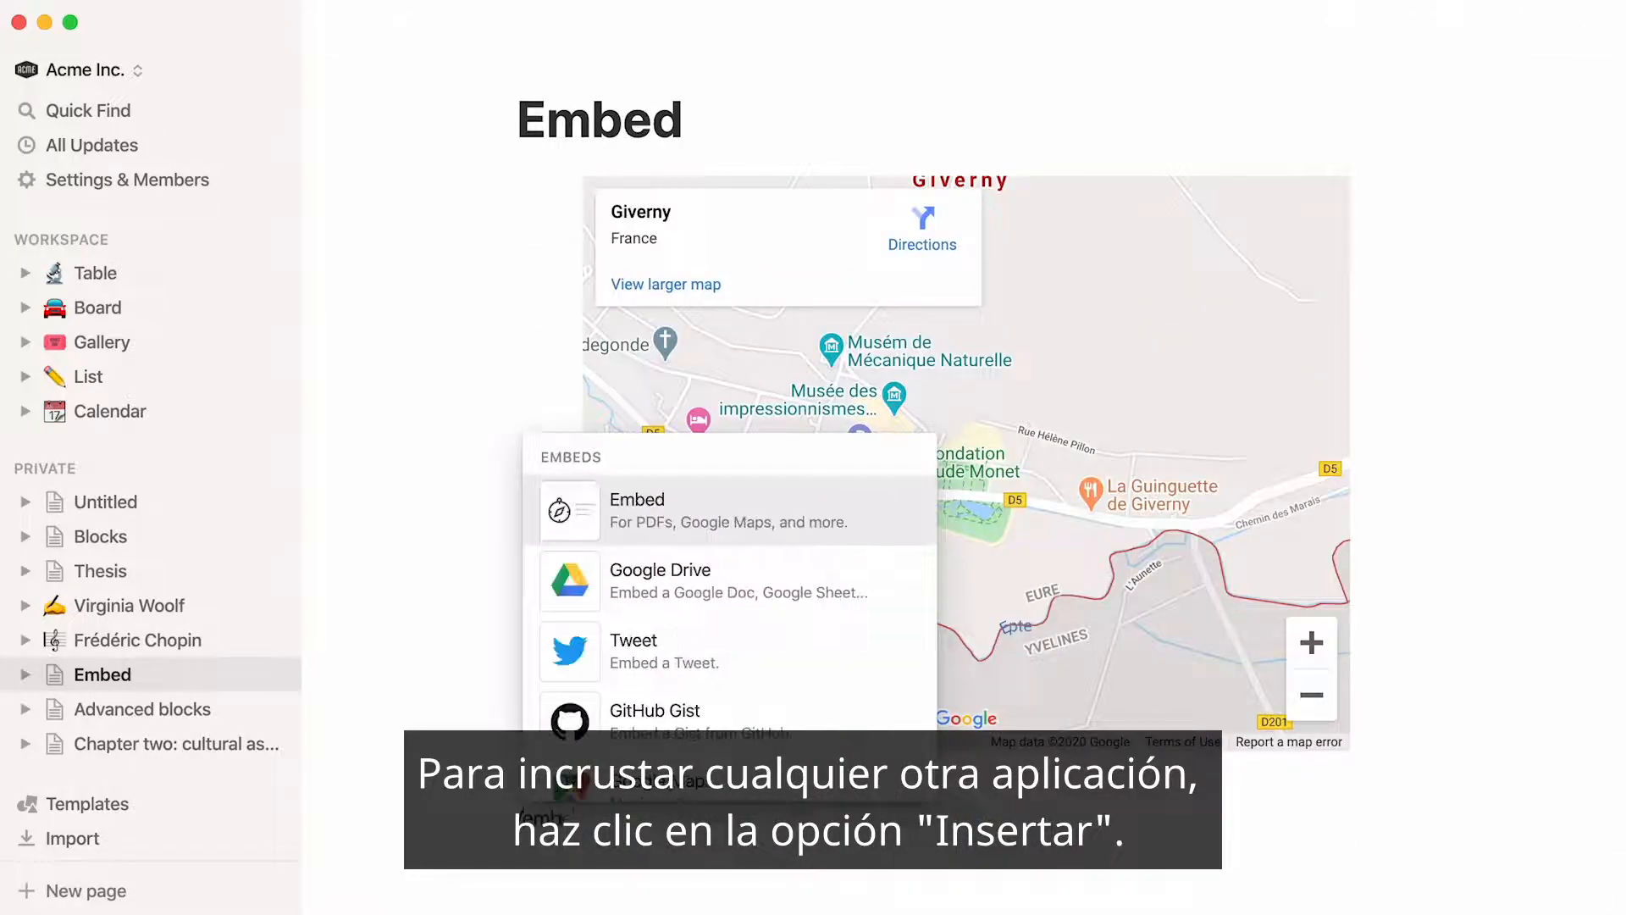
left_click(750, 521)
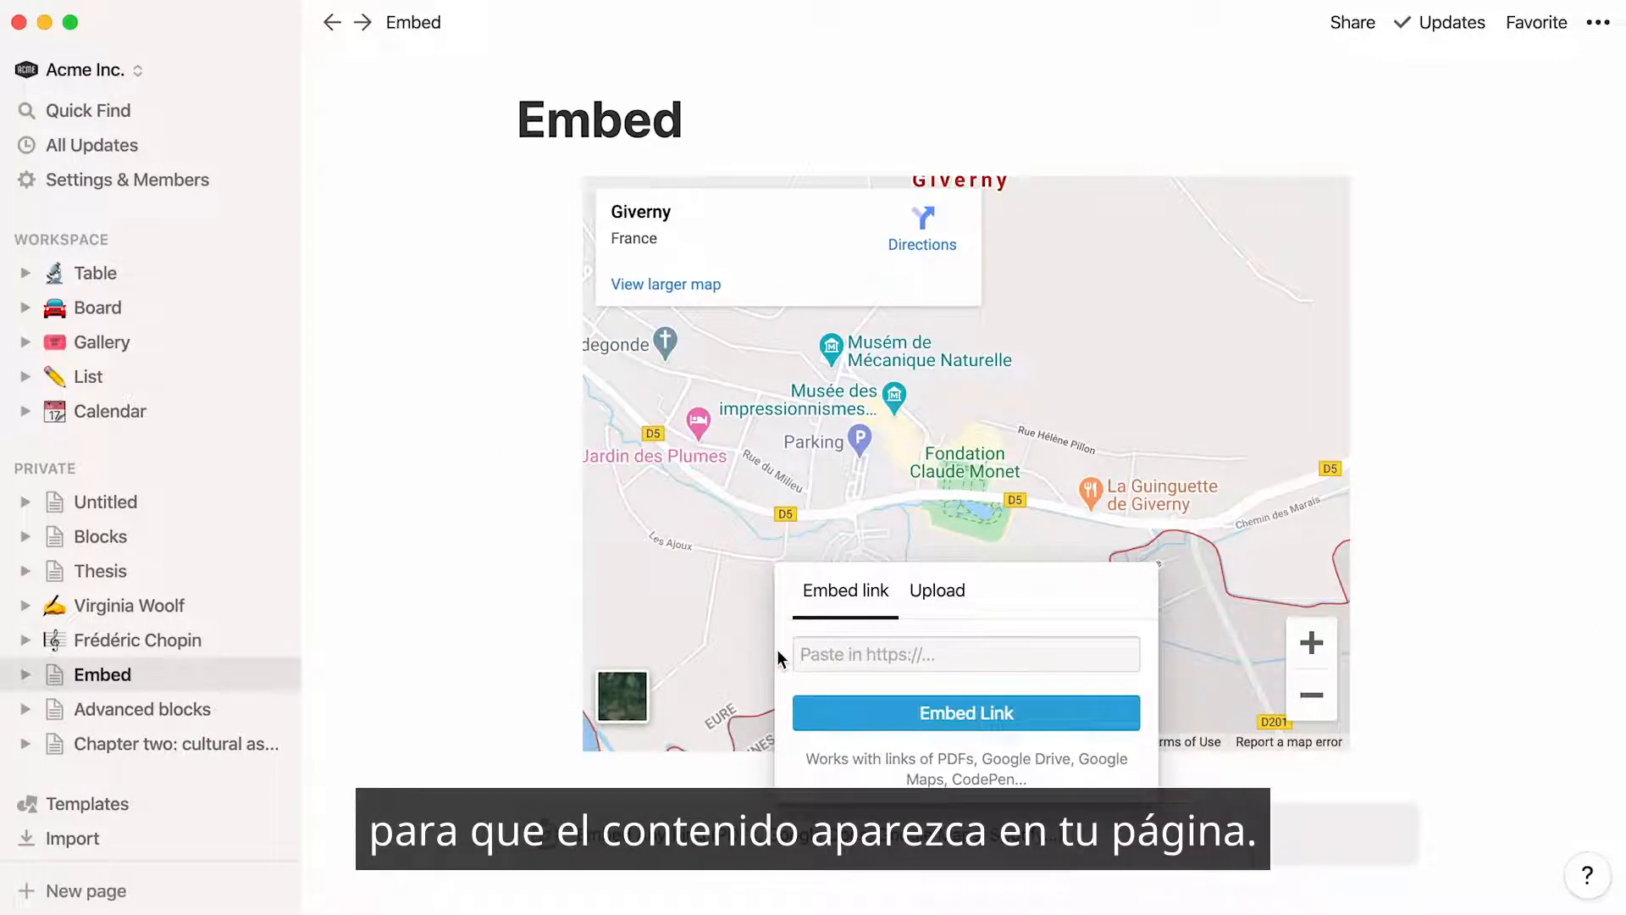
left_click(489, 886)
Review the embedded content below the map, including the PDF, the Figma file, the screen recording and the cohousing survey
scroll(500, 856, "down", 1)
scroll(965, 458, "down", 6)
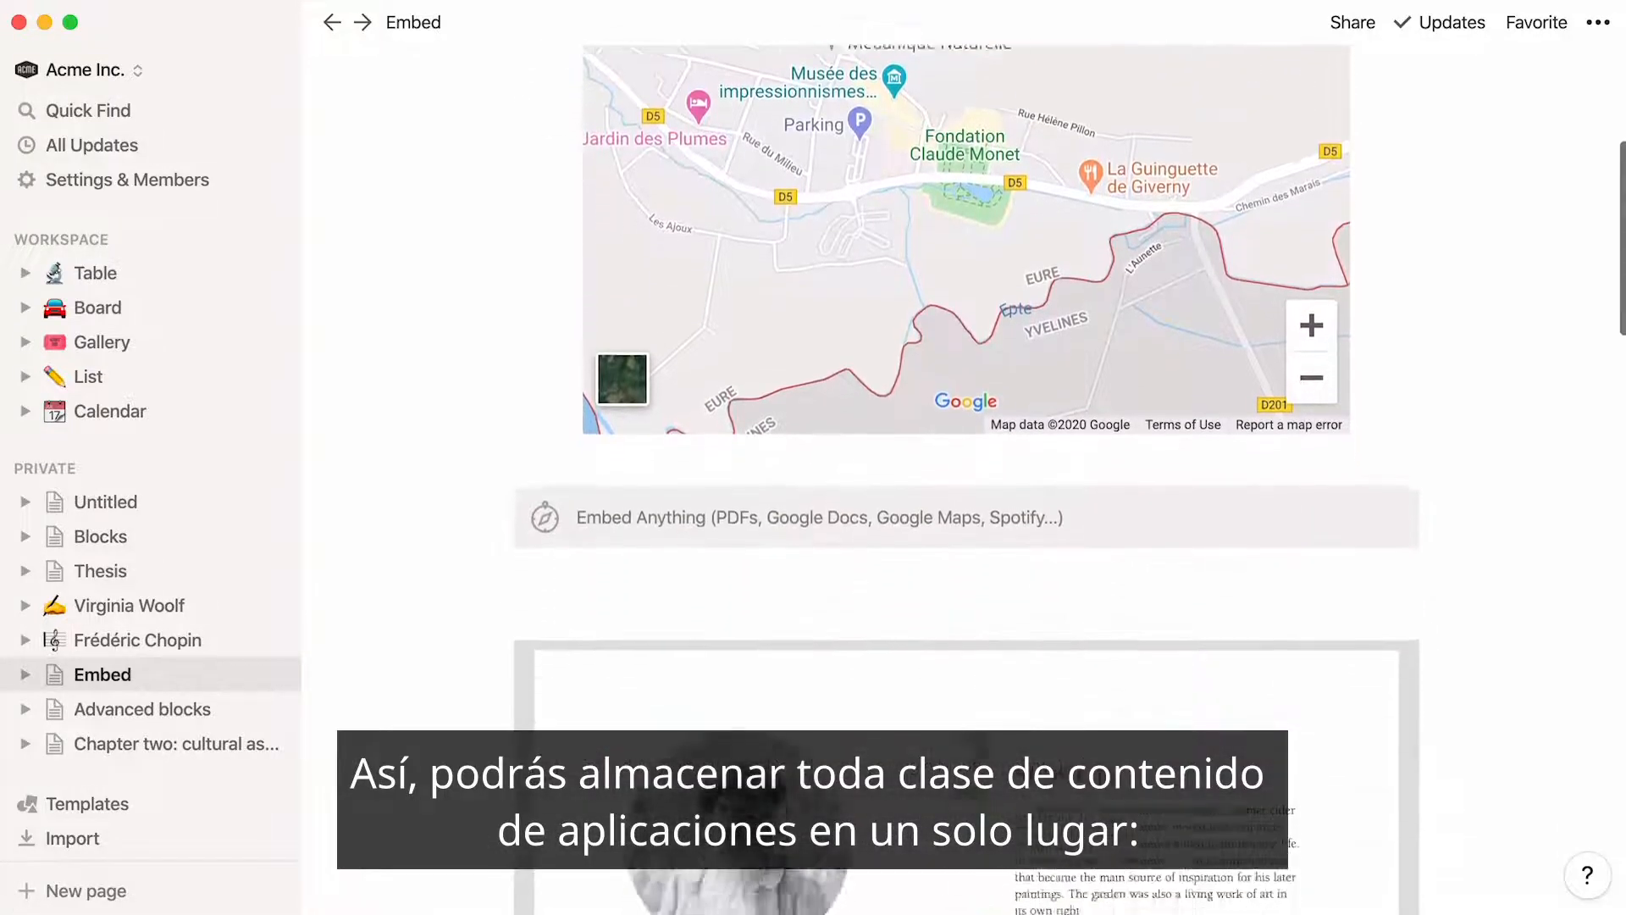
scroll(966, 457, "down", 7)
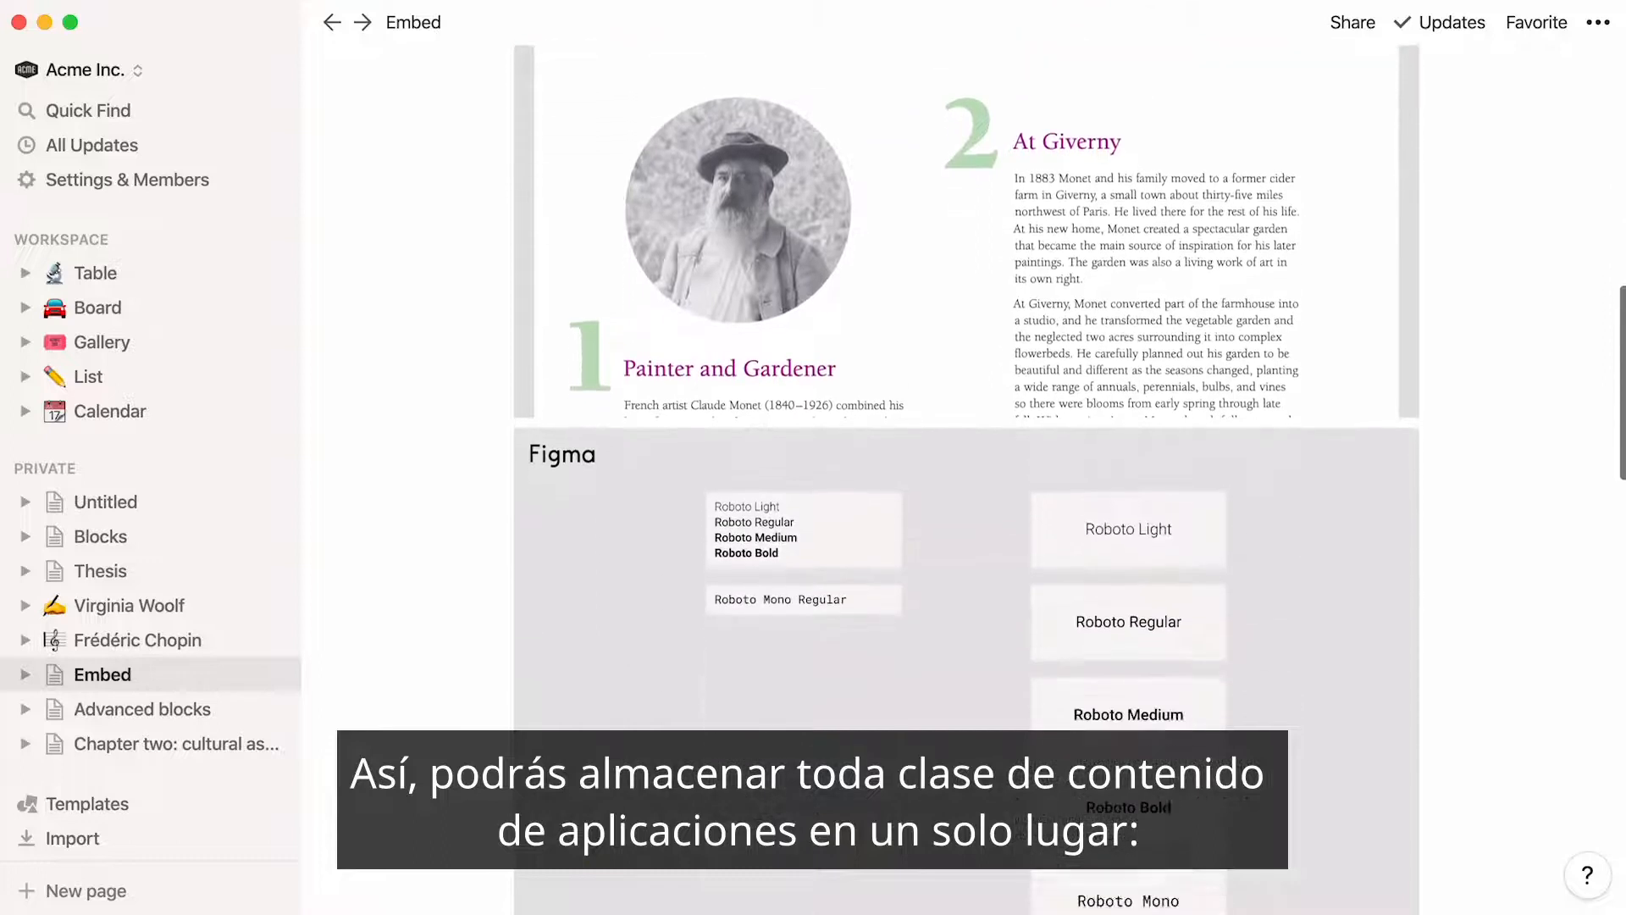
scroll(965, 457, "down", 7)
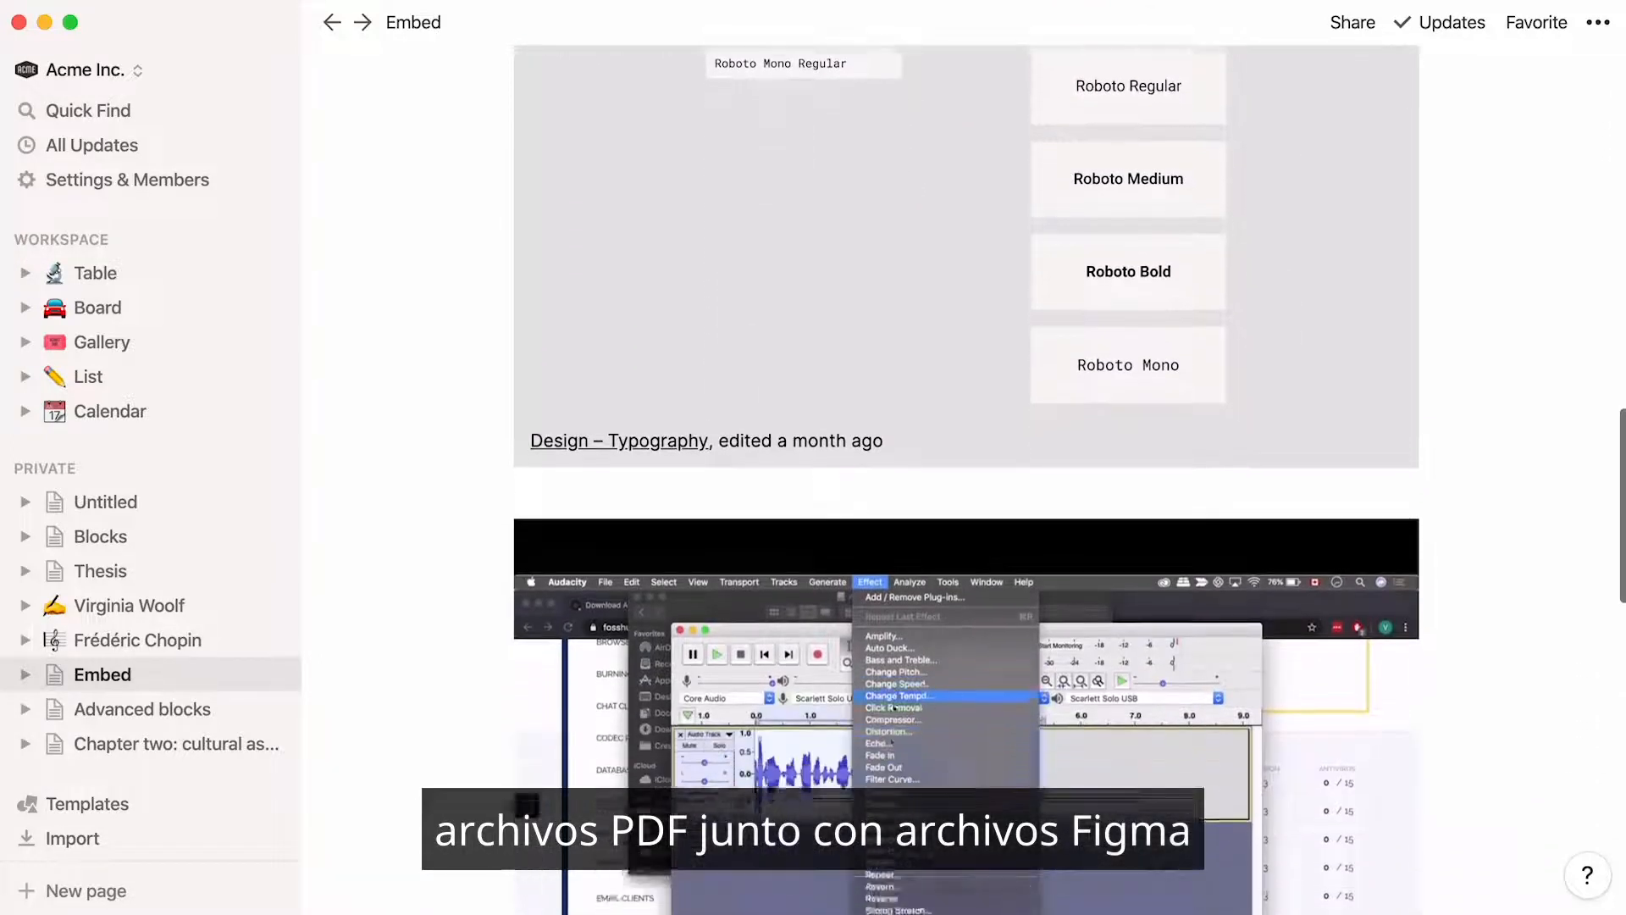
scroll(966, 457, "down", 6)
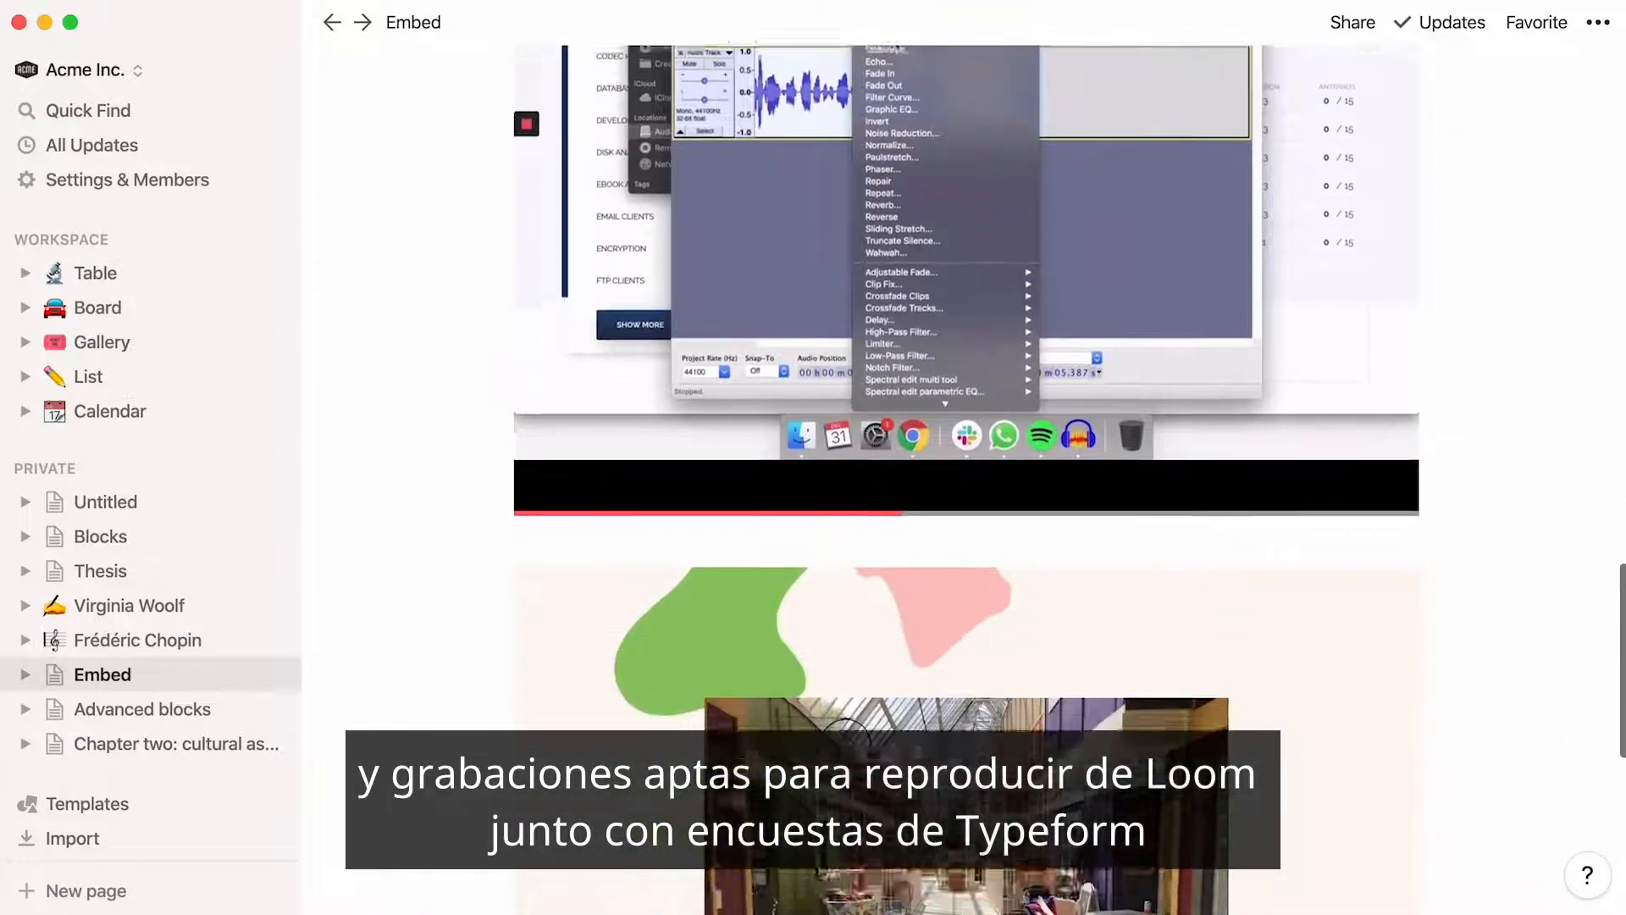
scroll(965, 457, "down", 3)
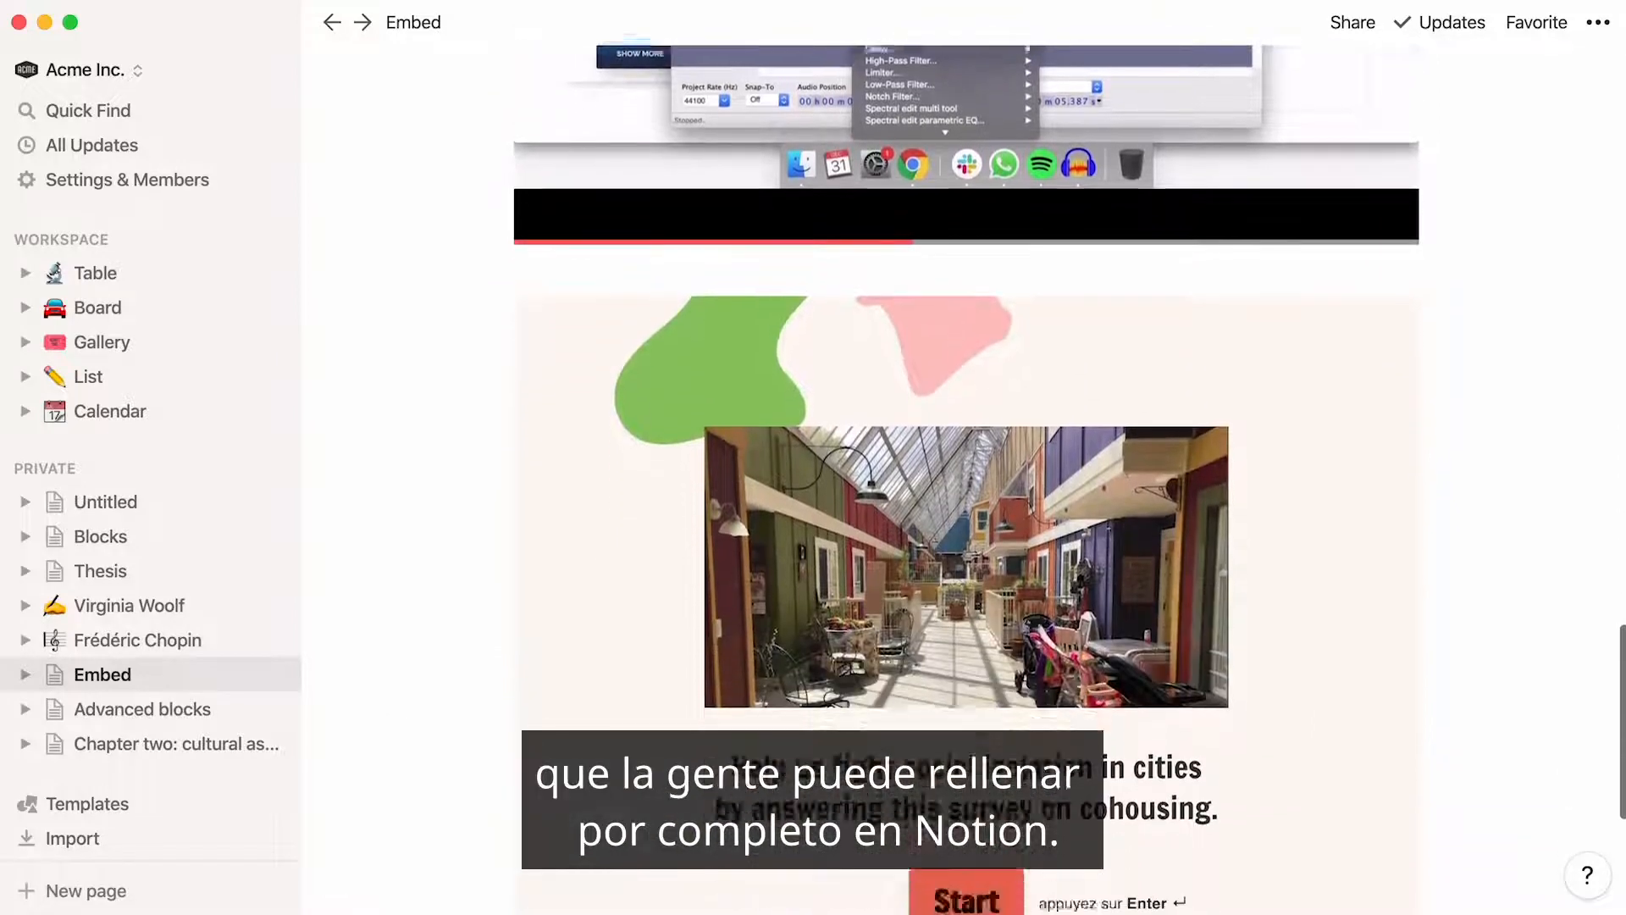
scroll(965, 457, "down", 1)
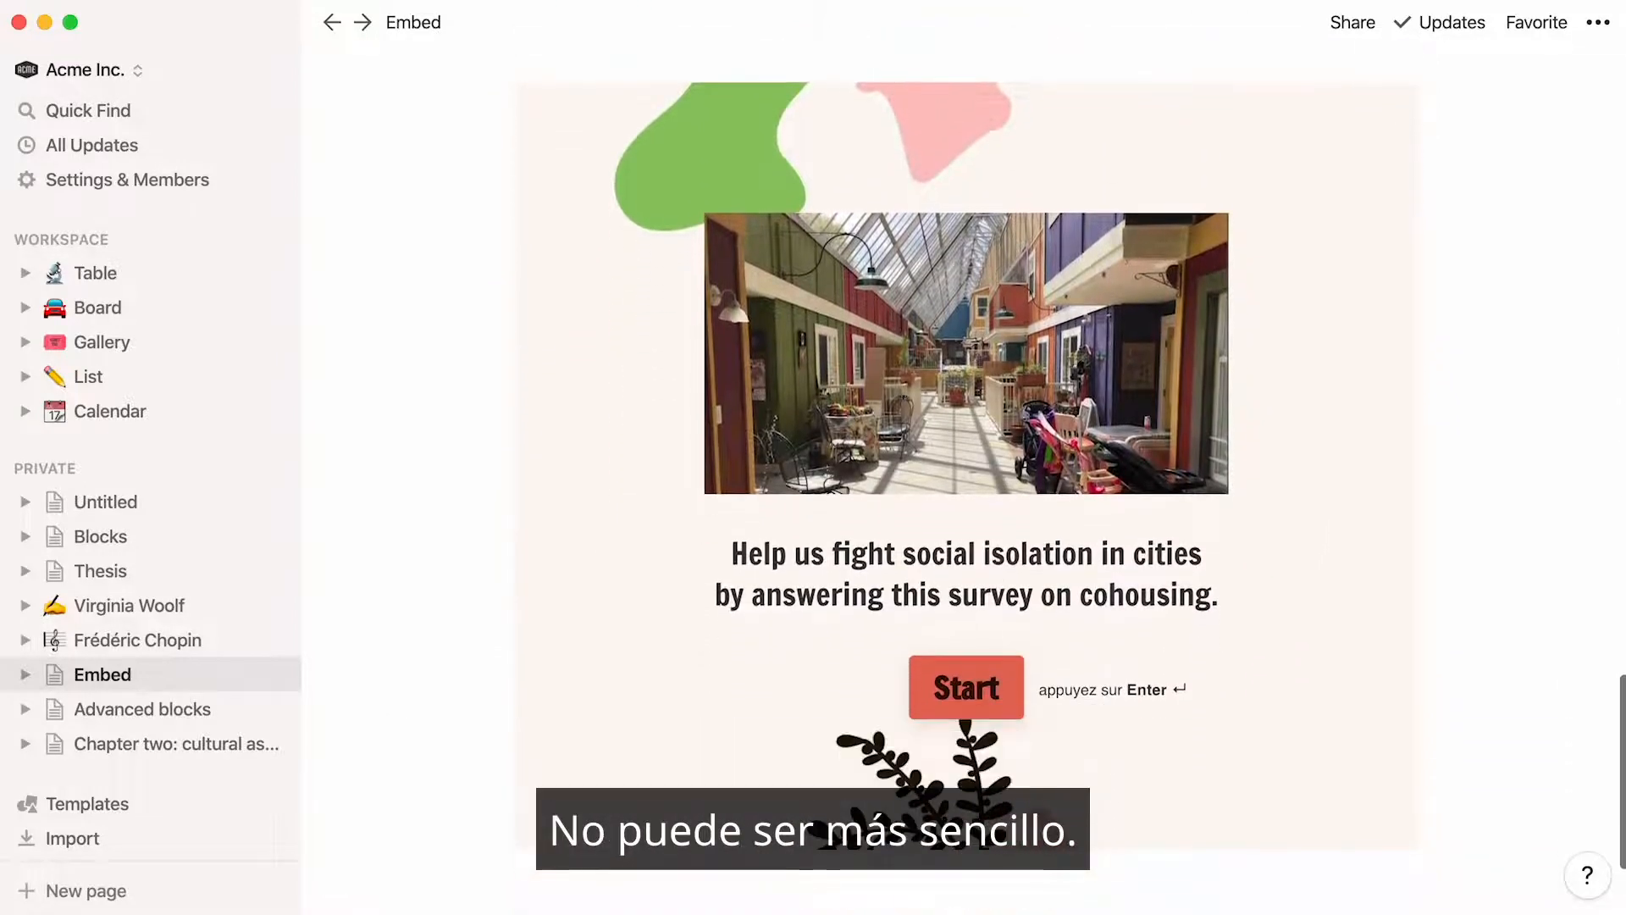
scroll(966, 458, "up", 1)
scroll(966, 457, "up", 20)
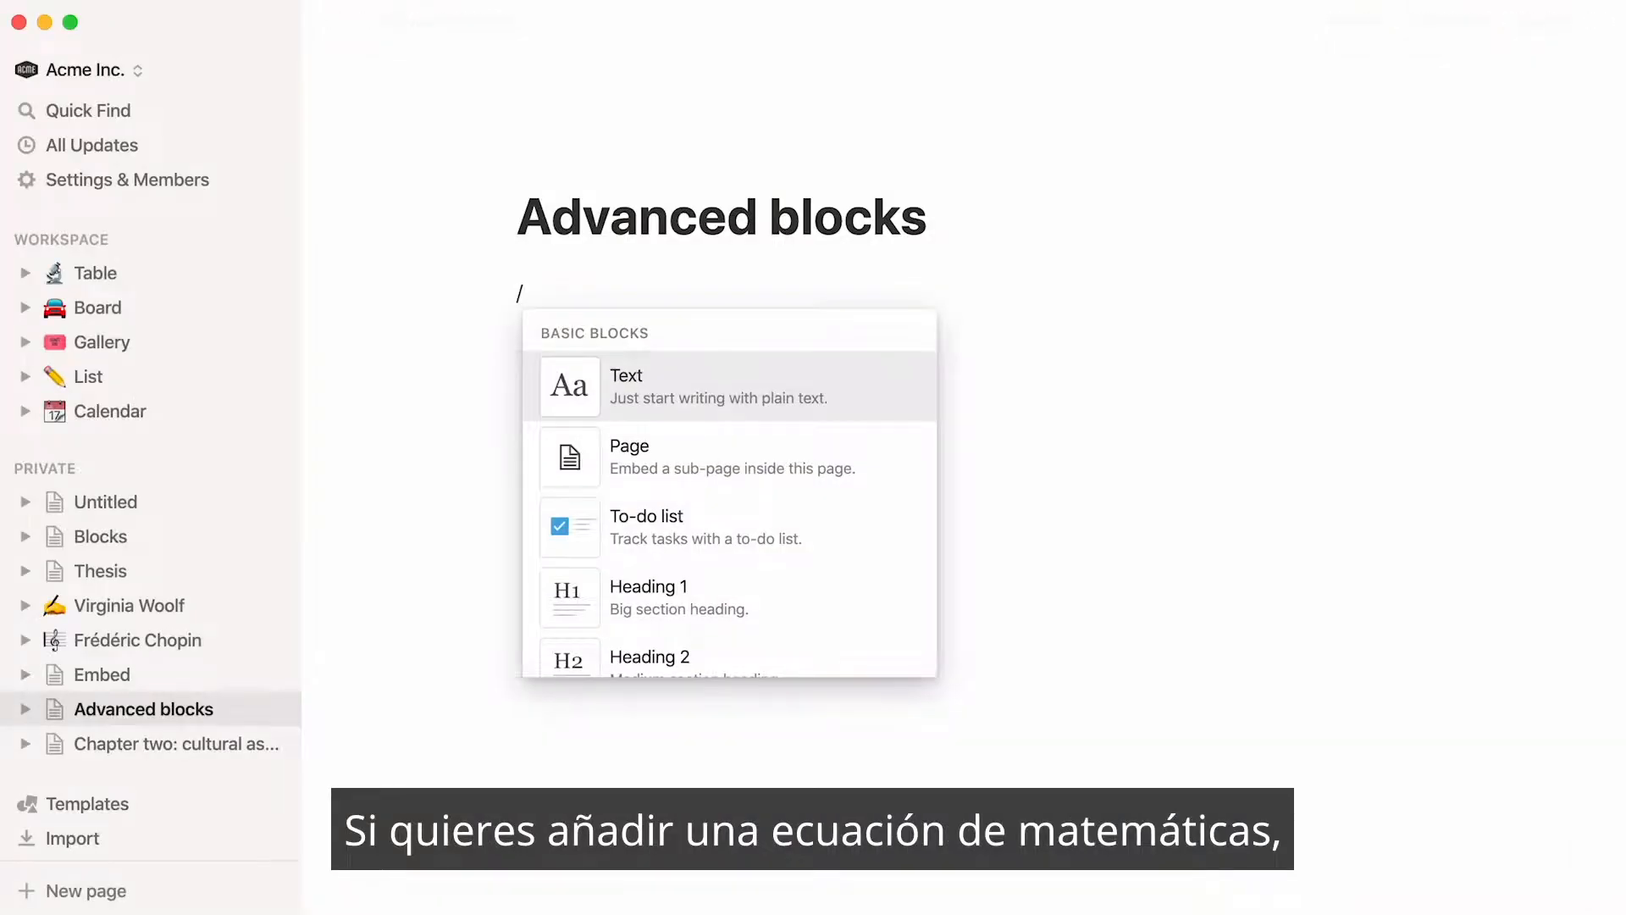
Insert a math equation block on the first line of the Advanced blocks page with the formula f(x) = x^2
type("math")
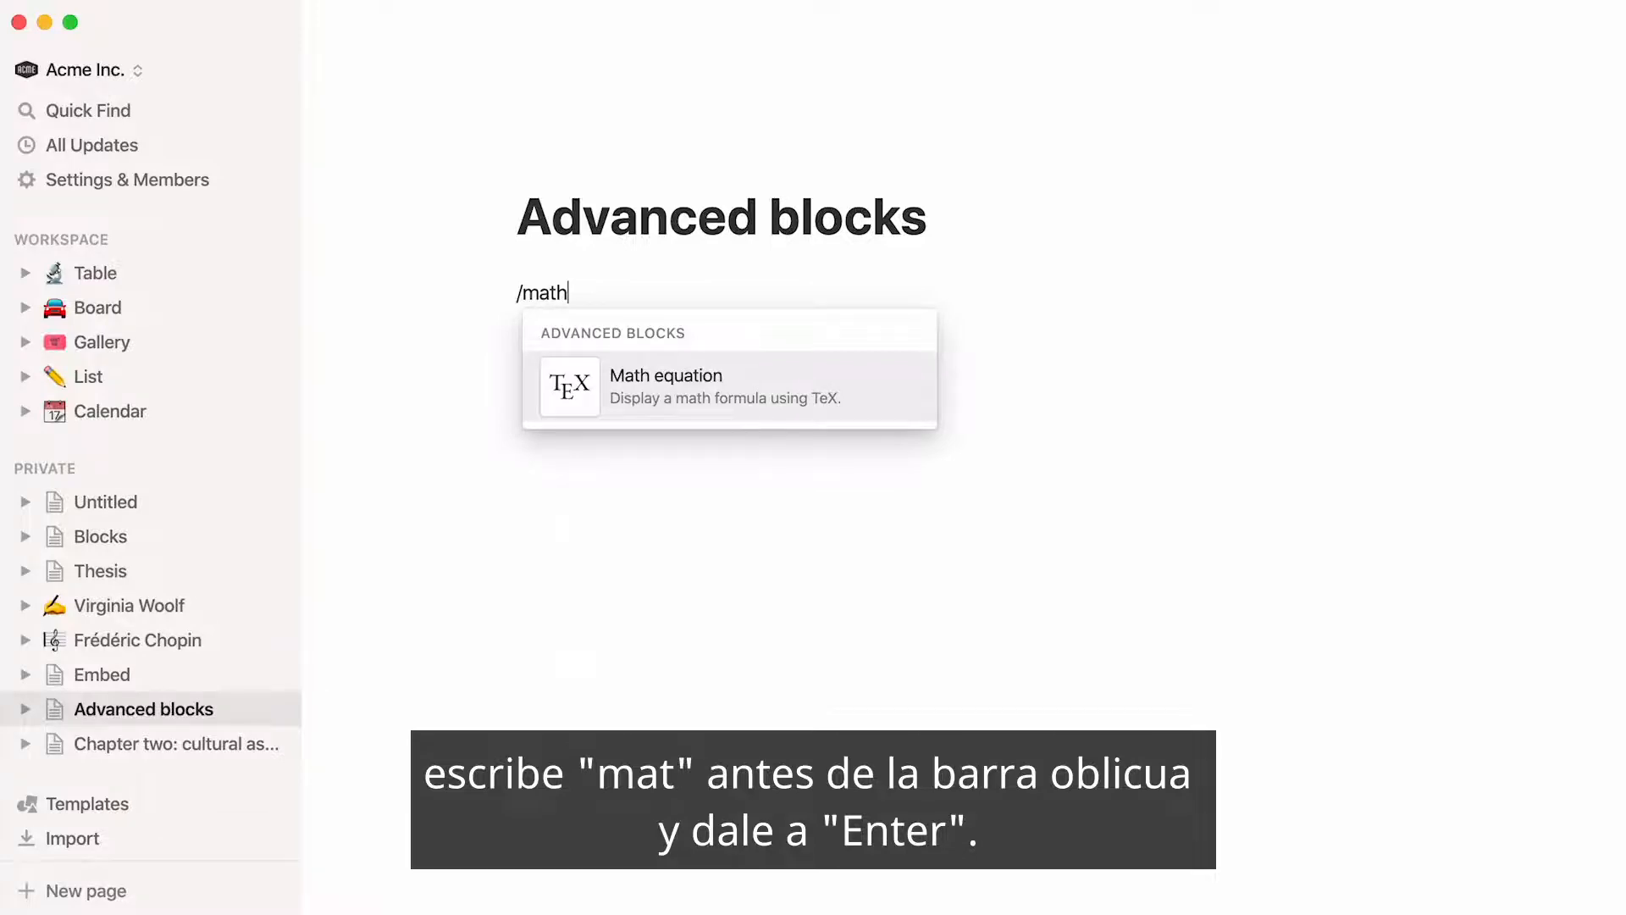
key("Return")
left_click(755, 359)
type("f(x) = x^2")
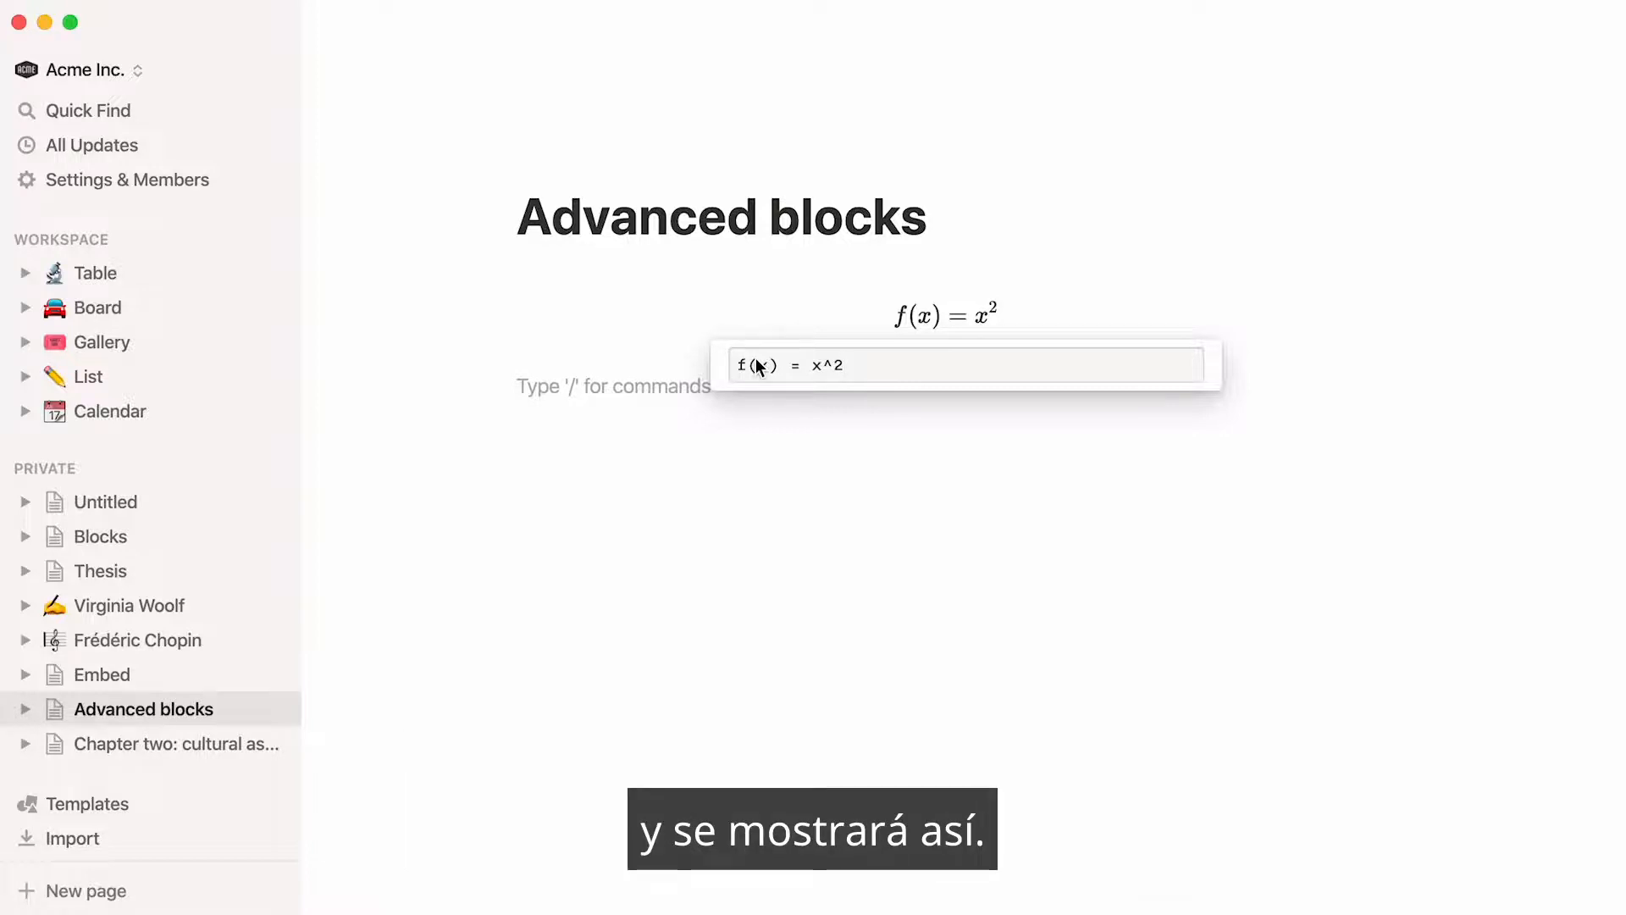
Insert a template button block on the empty line below the equation
left_click(534, 432)
type("/templa")
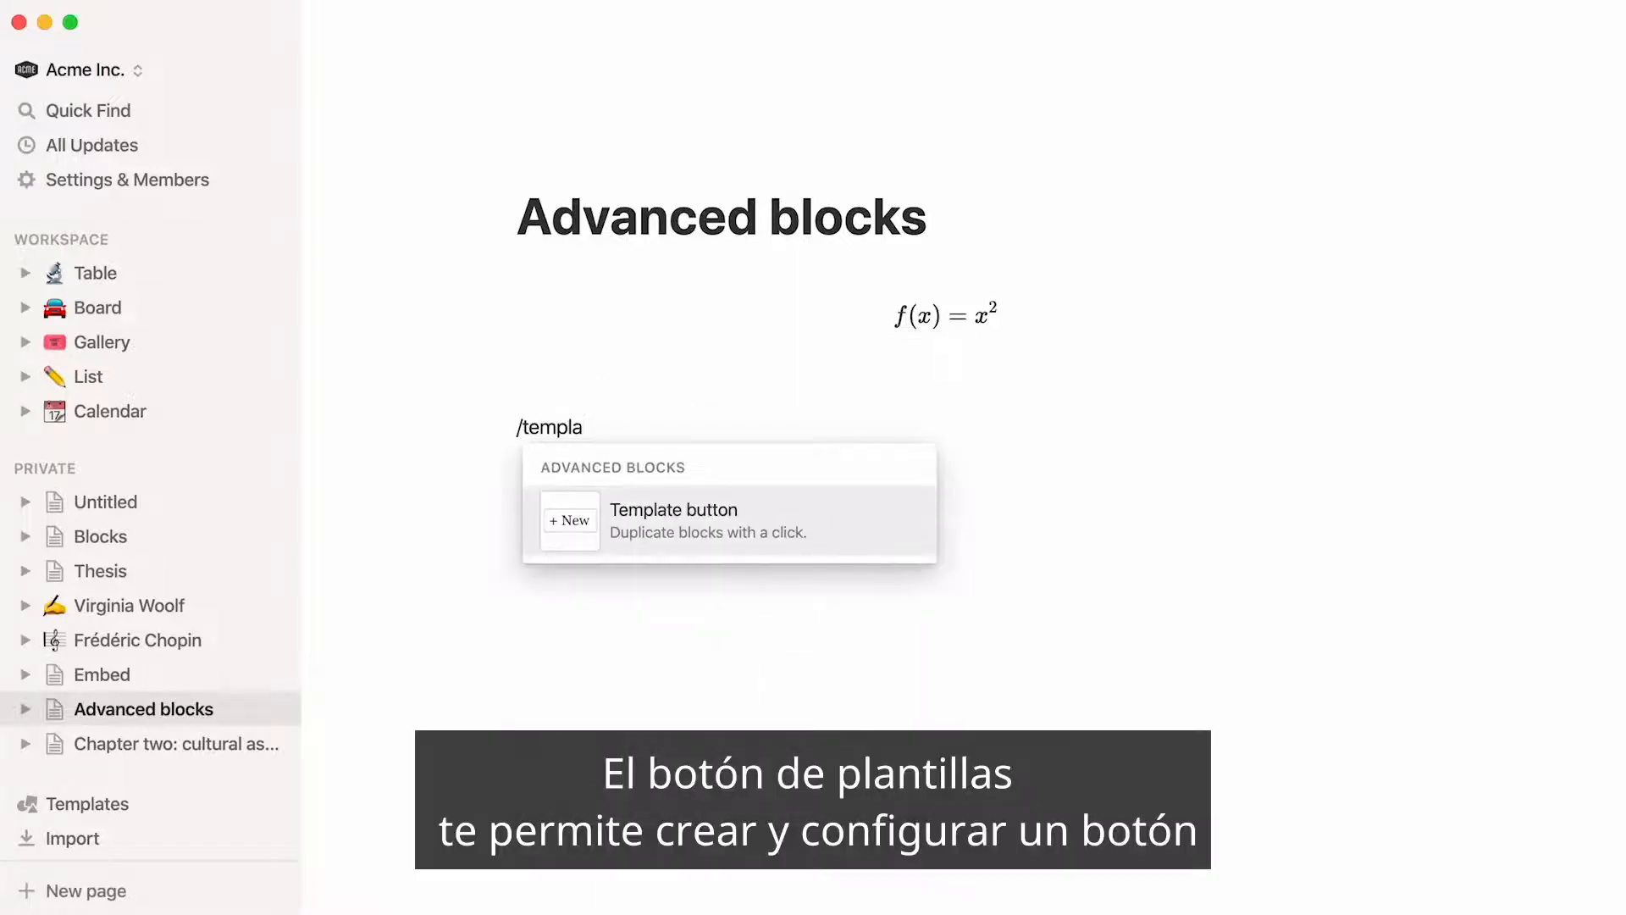
type("te")
key("Return")
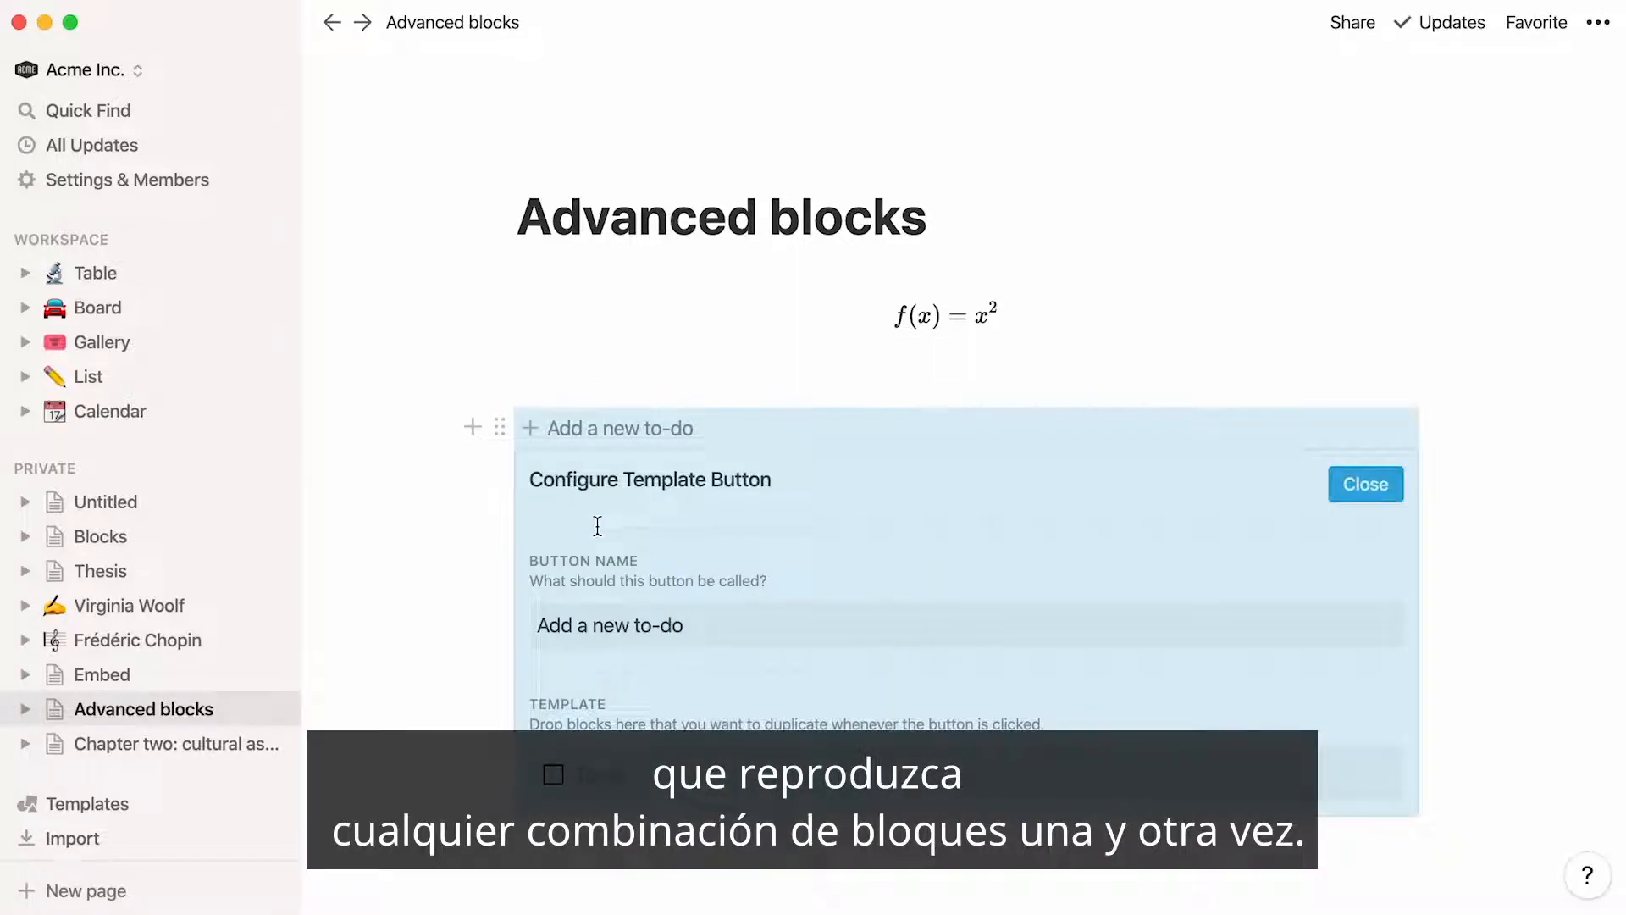
Name the template button Journal, give it a "Date:" heading and five numbered daily prompts as template, and use it twice
triple_click(636, 631)
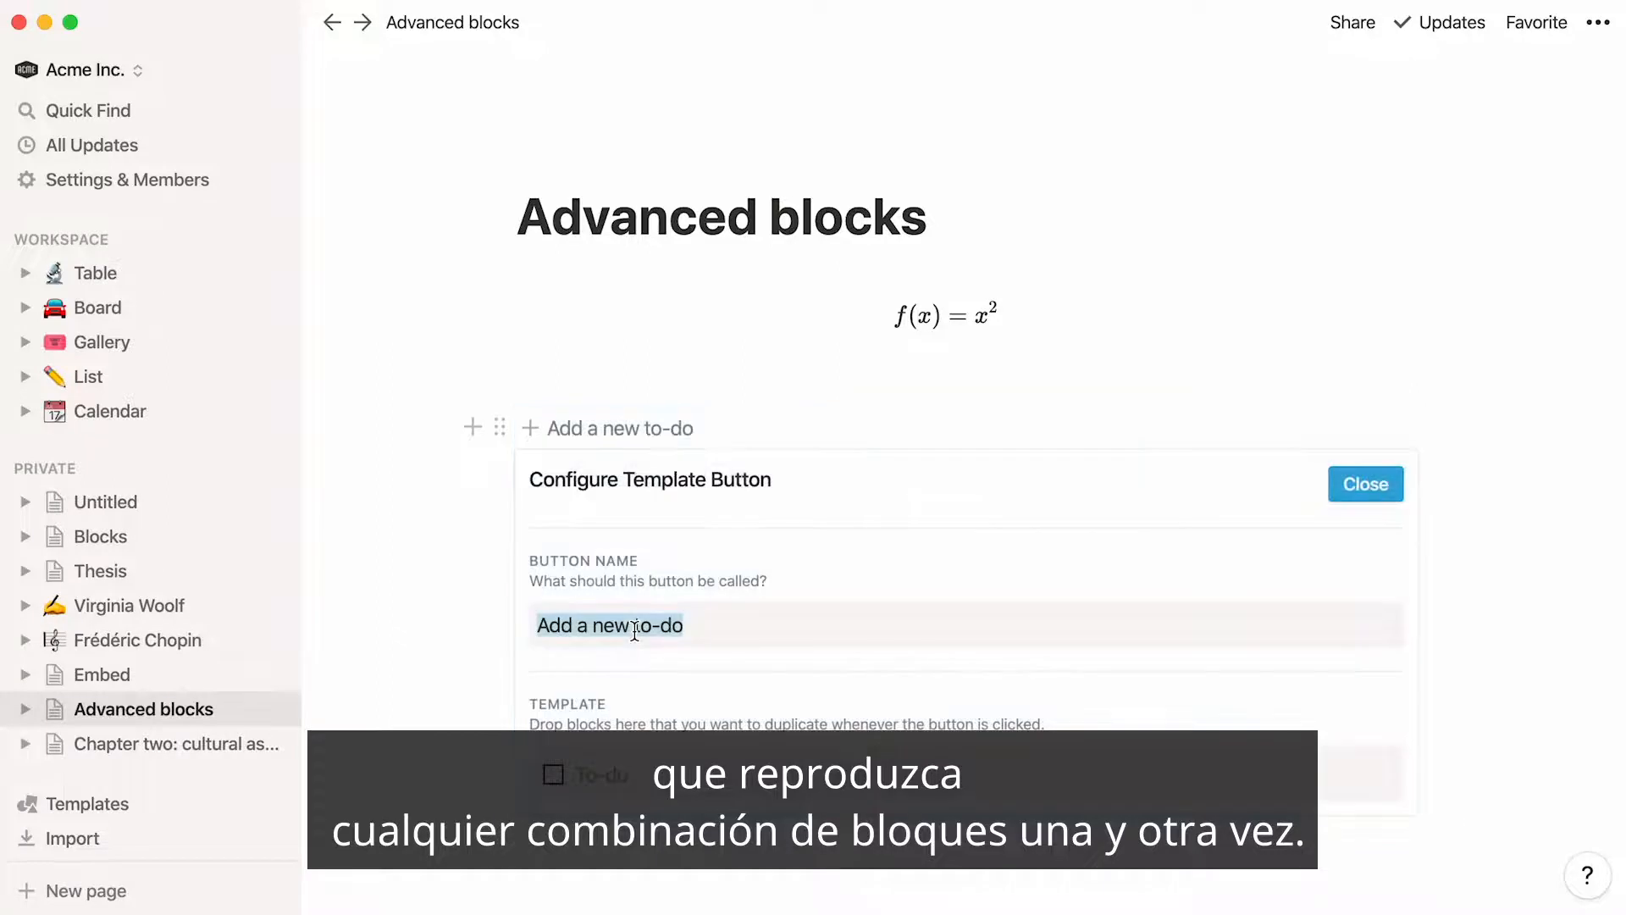
type("Journal")
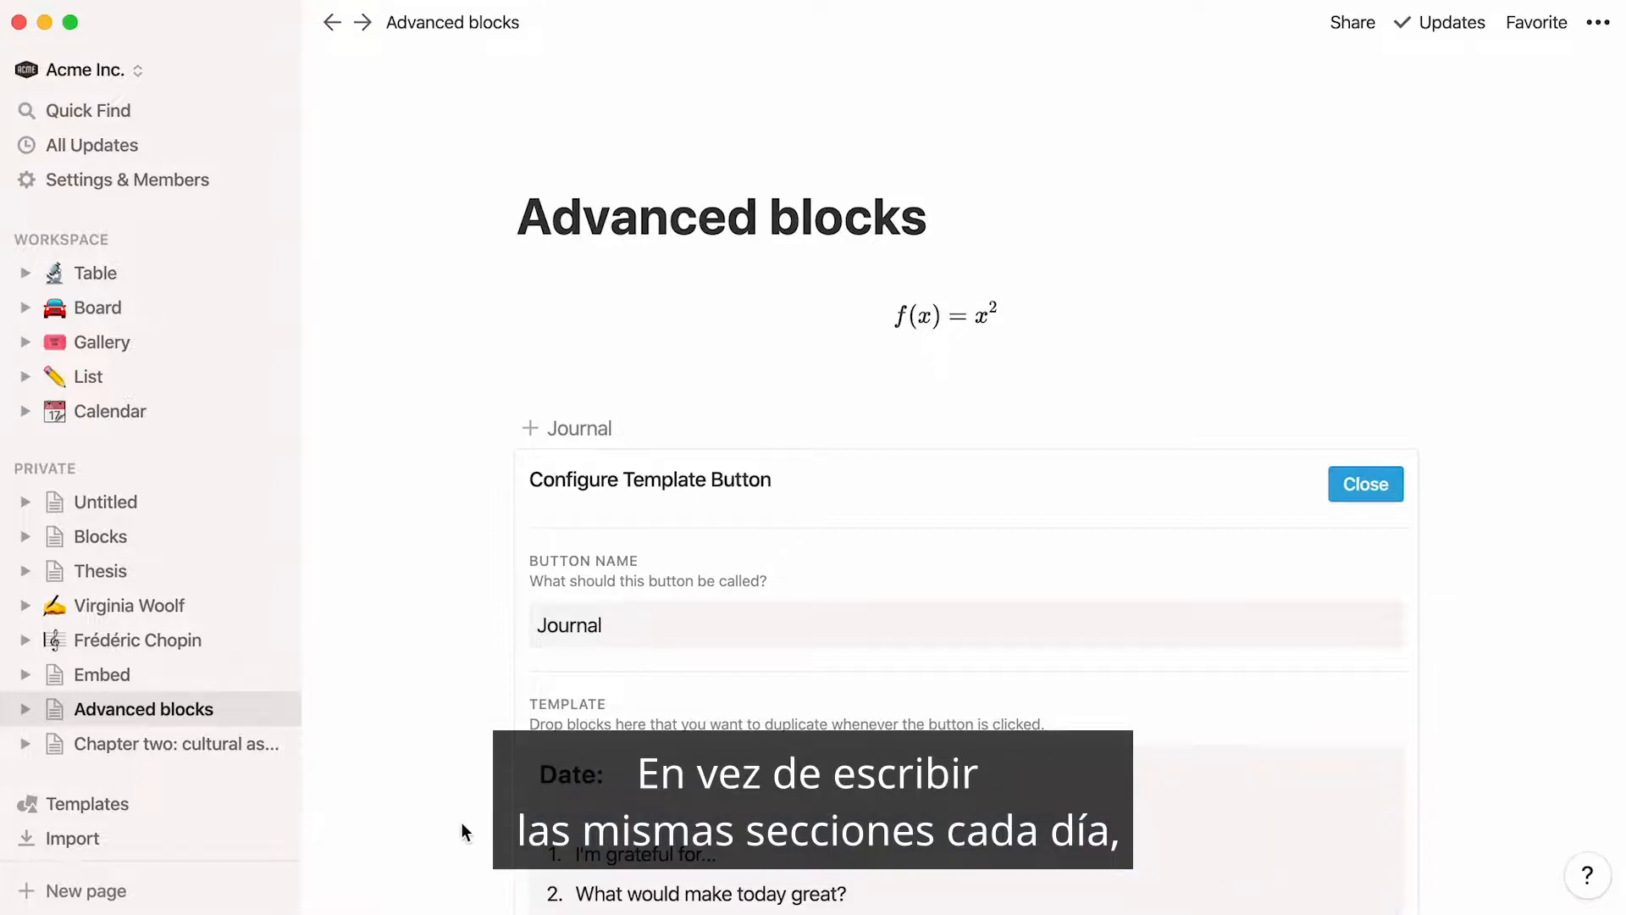
scroll(460, 821, "down", 5)
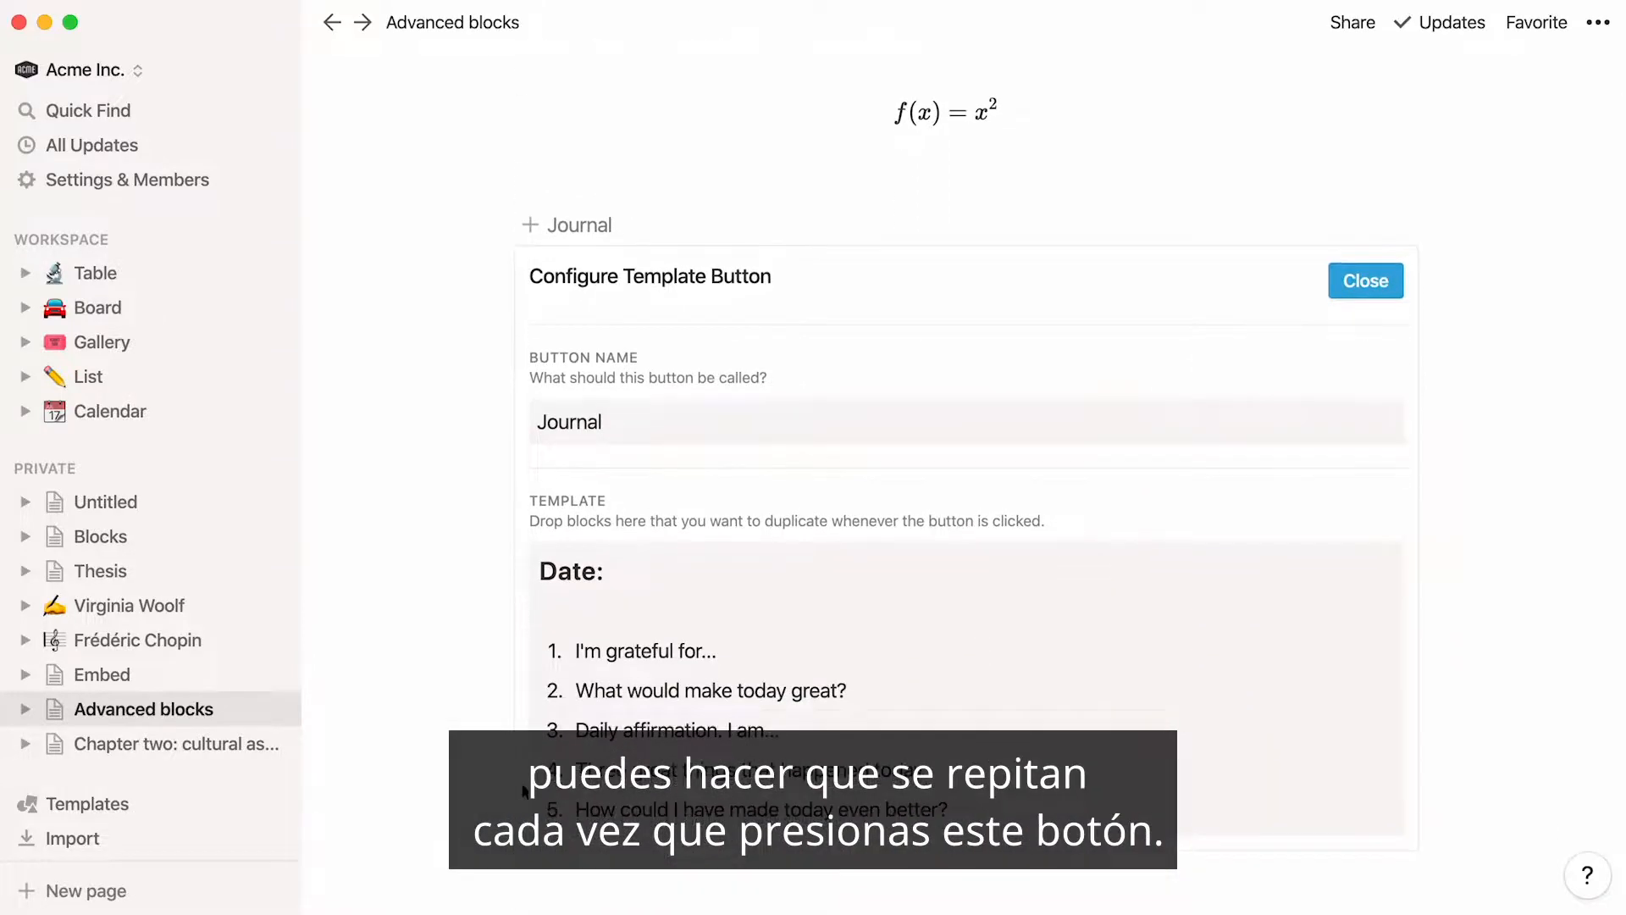
left_click(1350, 282)
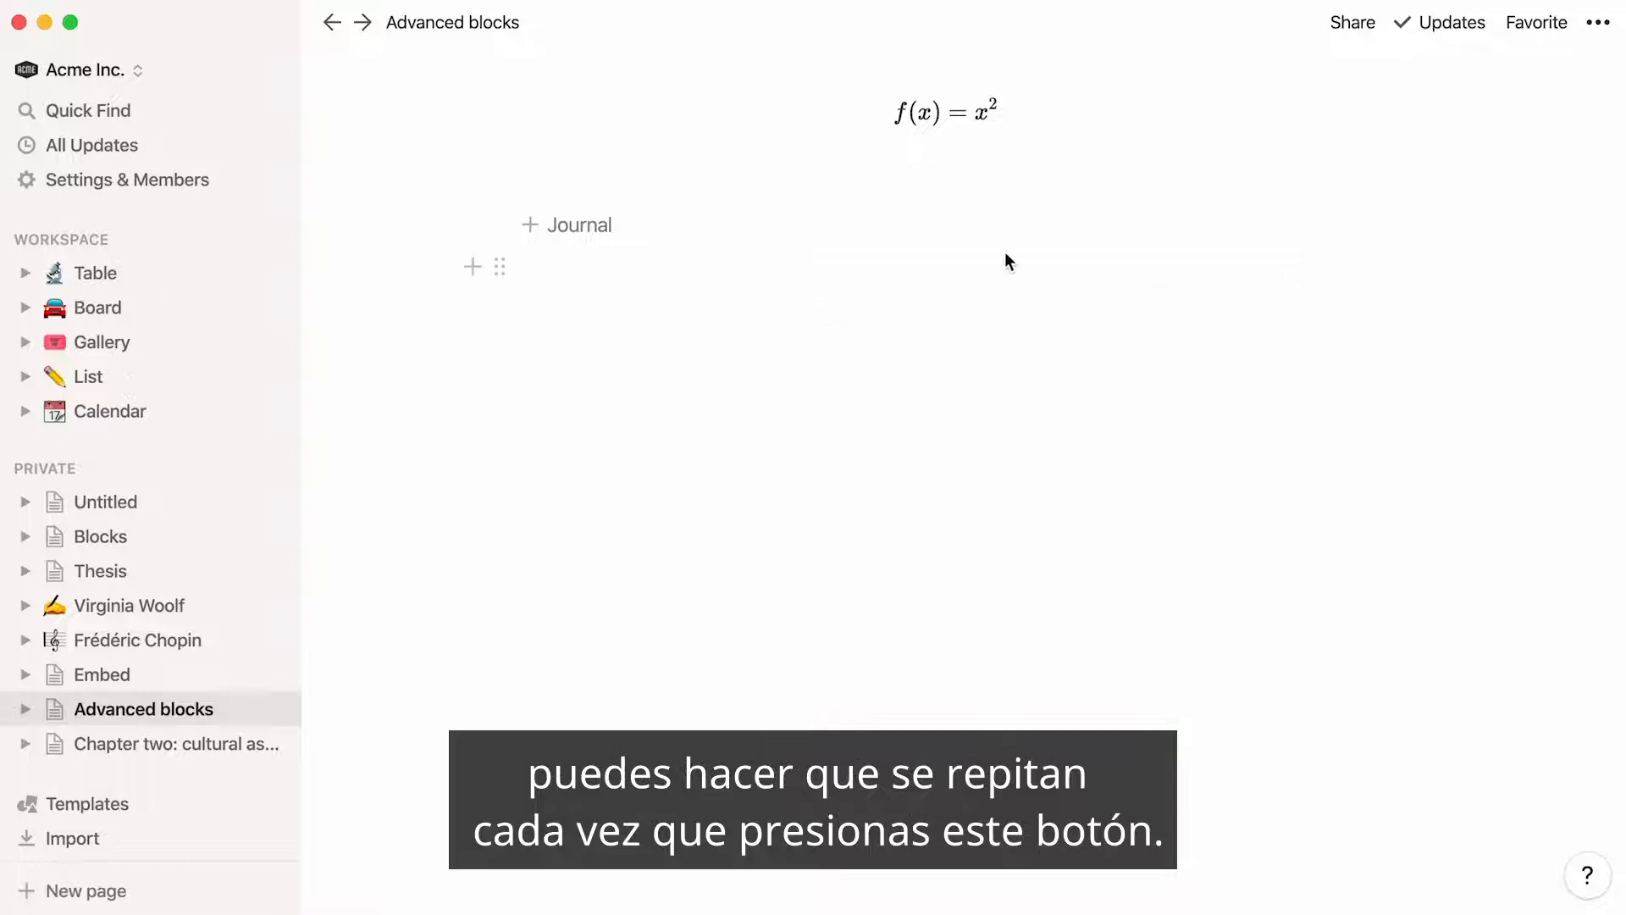
left_click(534, 241)
left_click(533, 240)
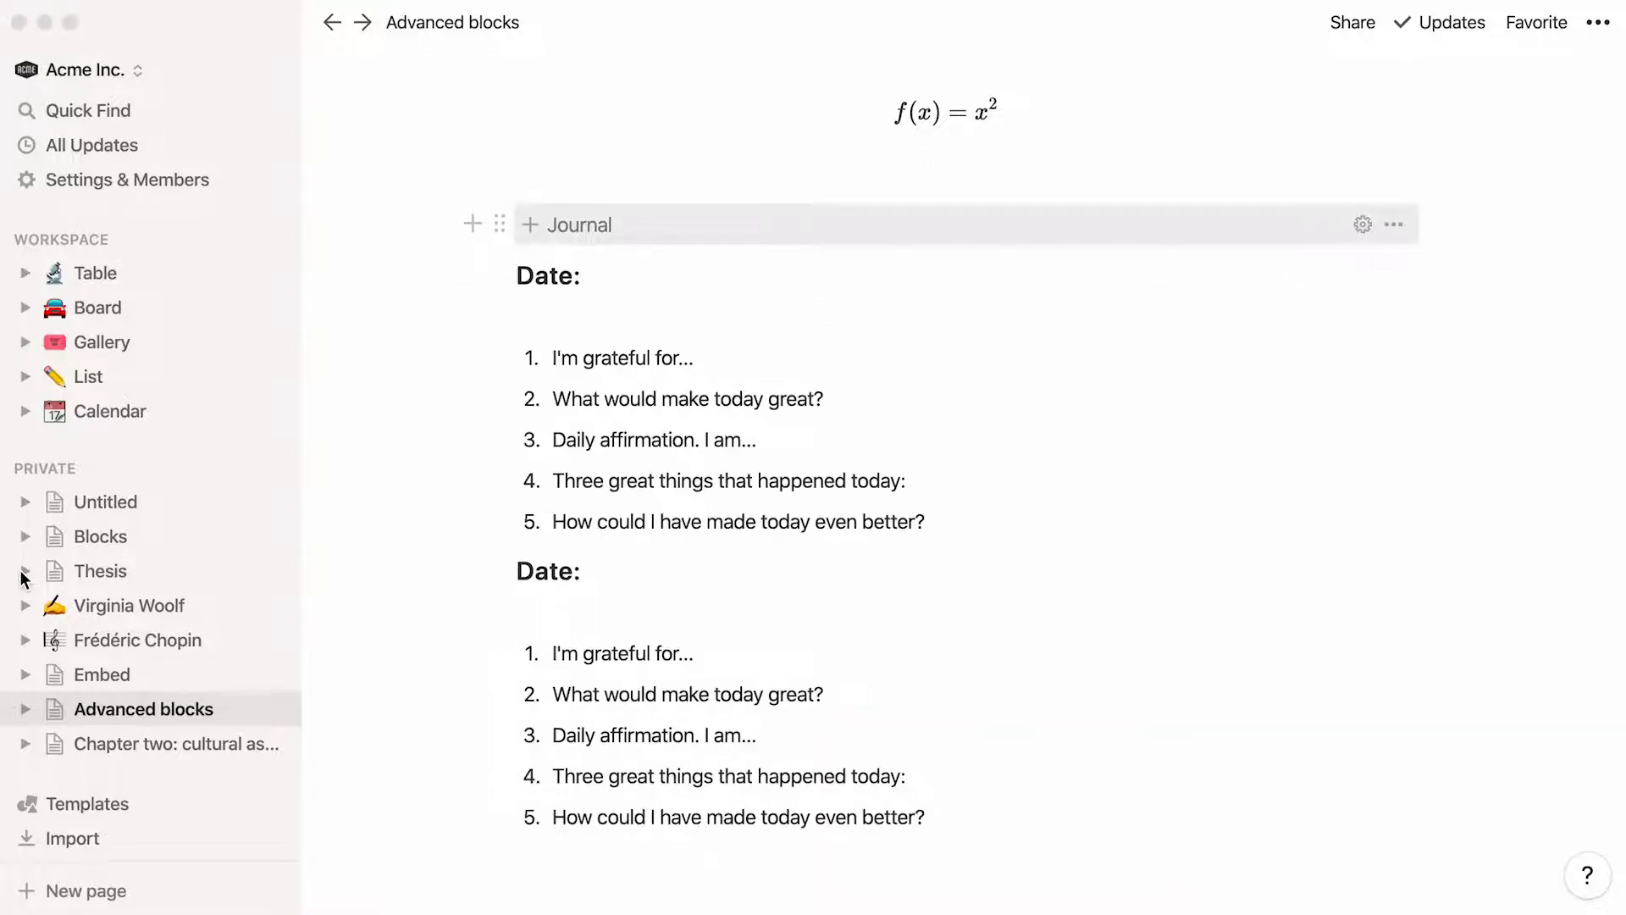
Insert a breadcrumb block below the Introduction link on The Raval today page, nested in Chapter One of Thesis
left_click(24, 574)
left_click(41, 605)
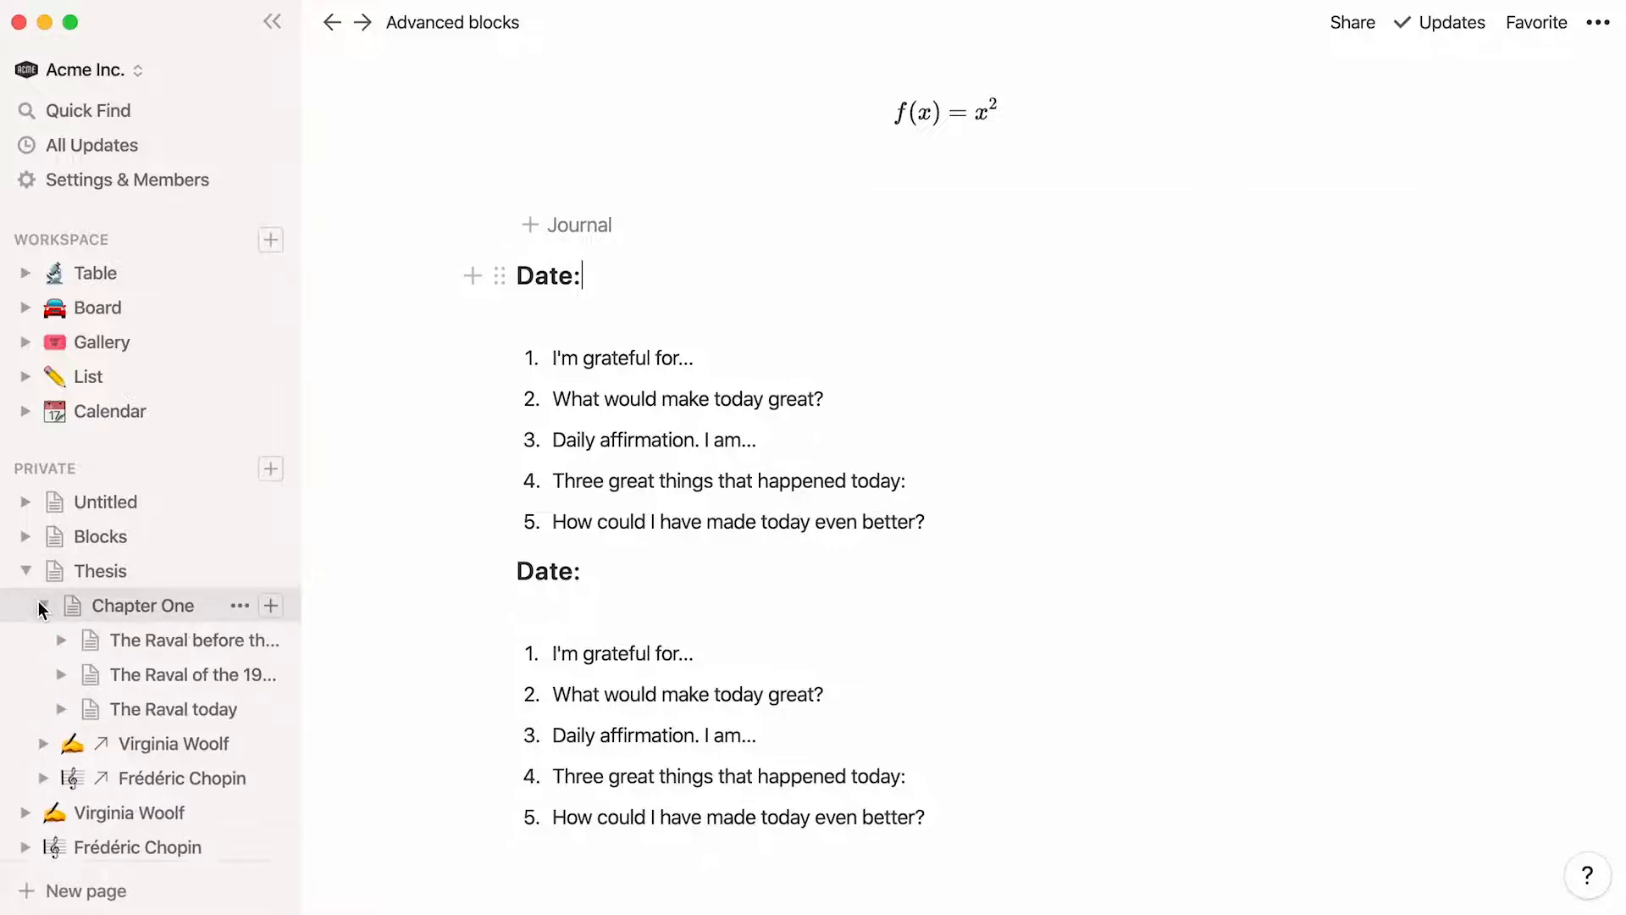
left_click(149, 708)
left_click(464, 394)
type("/bread")
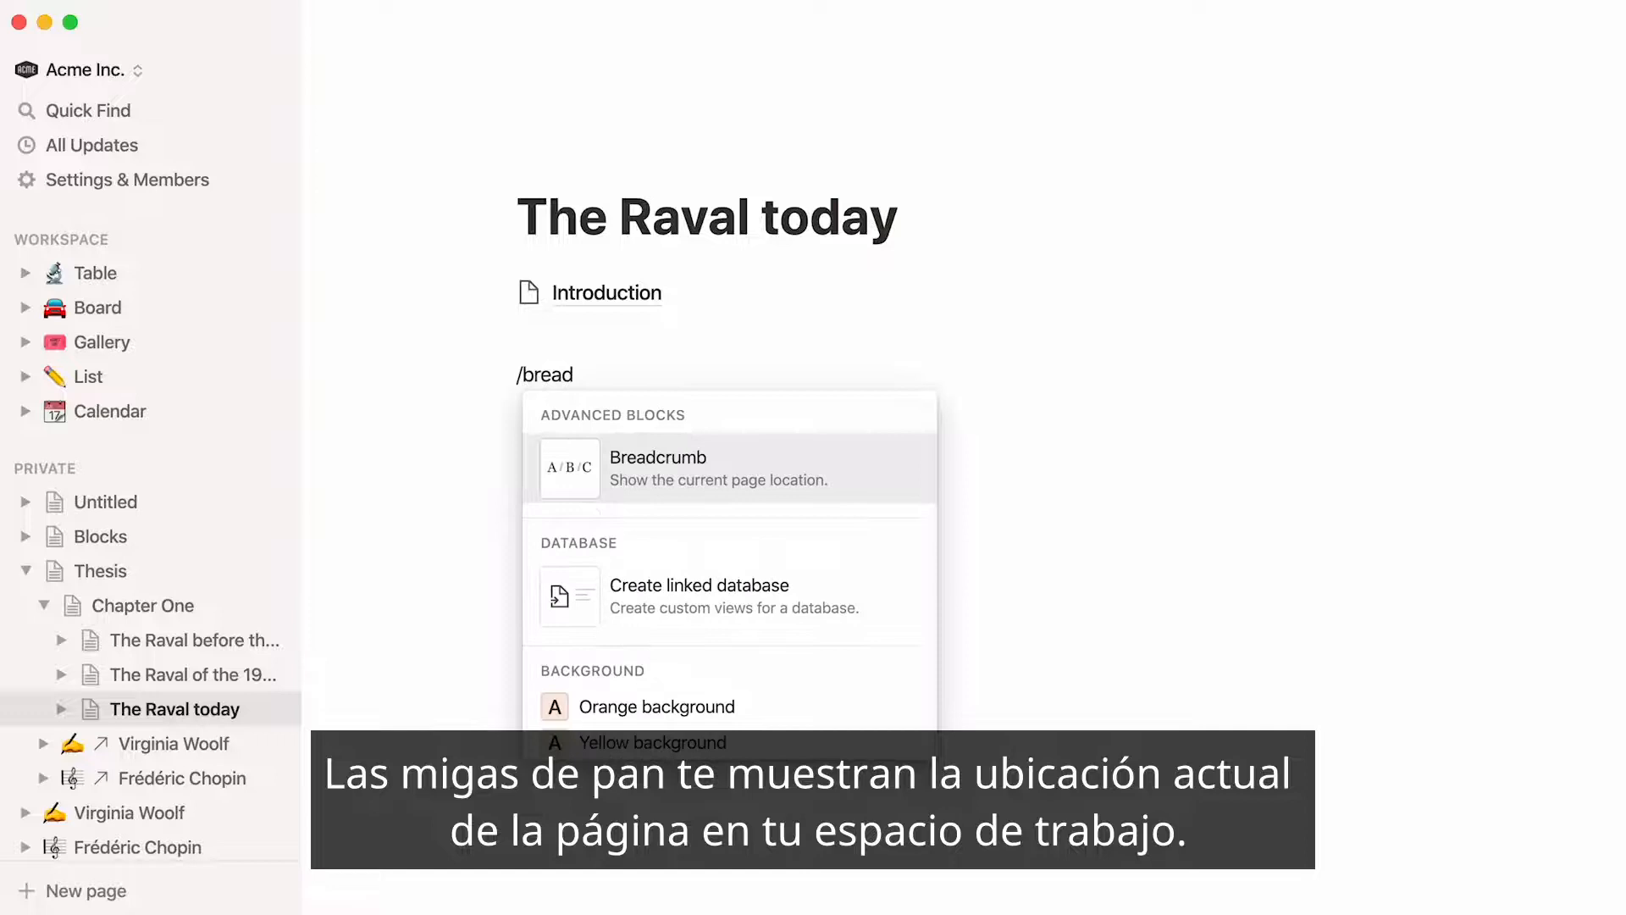
key("Return")
left_click(534, 426)
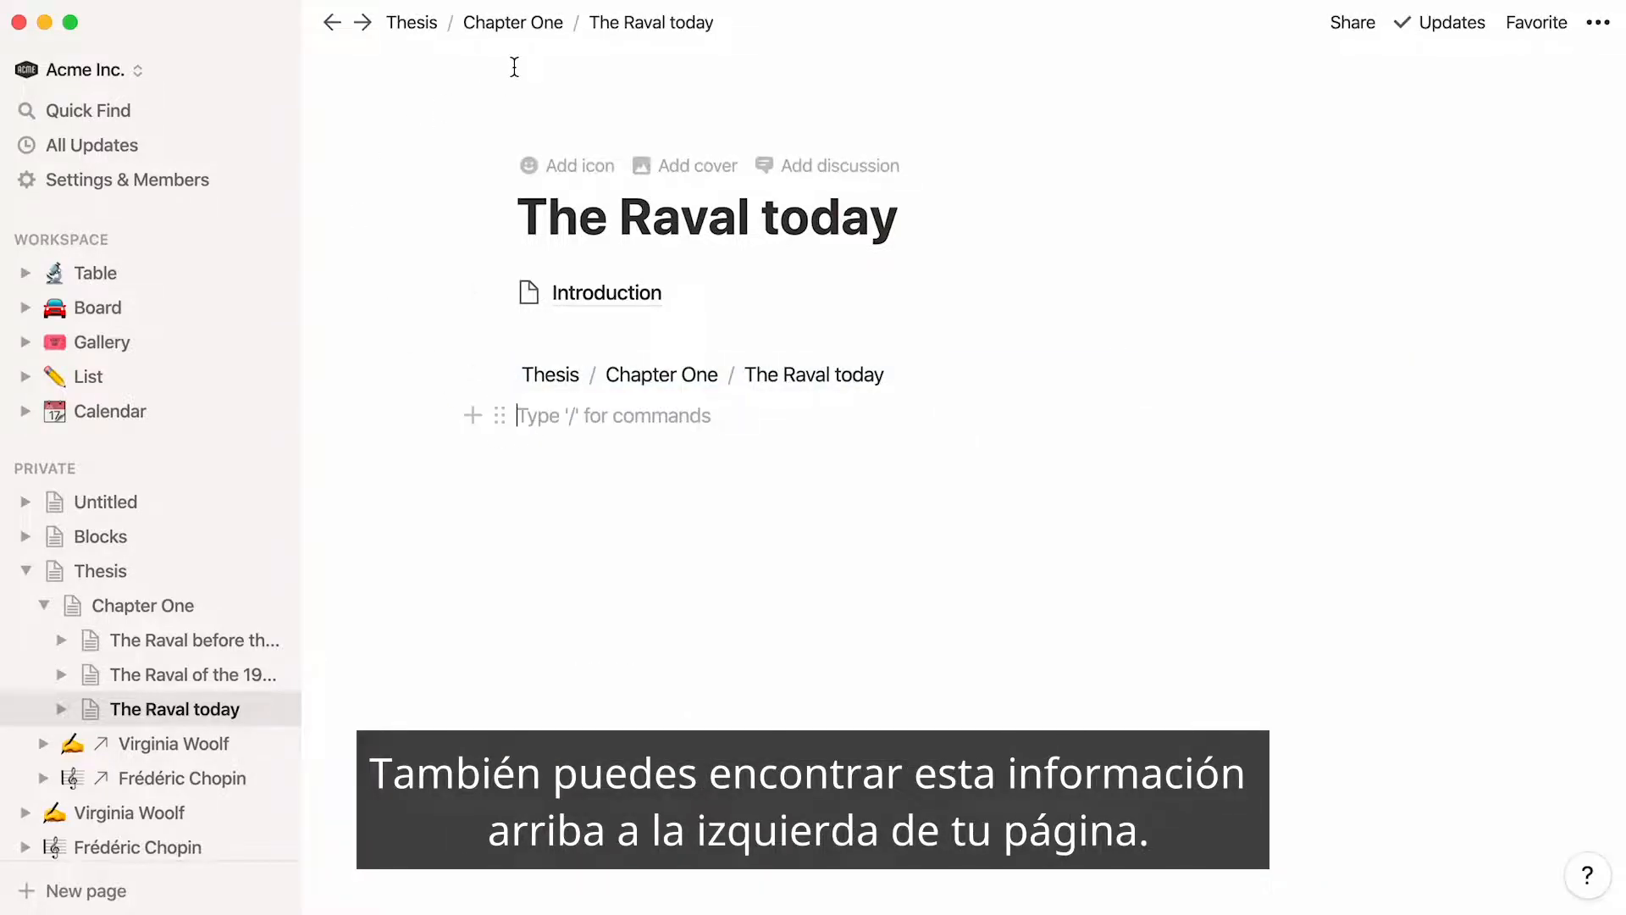
Insert a table of contents above the Geographical location heading on the Chapter two: cultural associations page
left_click(26, 571)
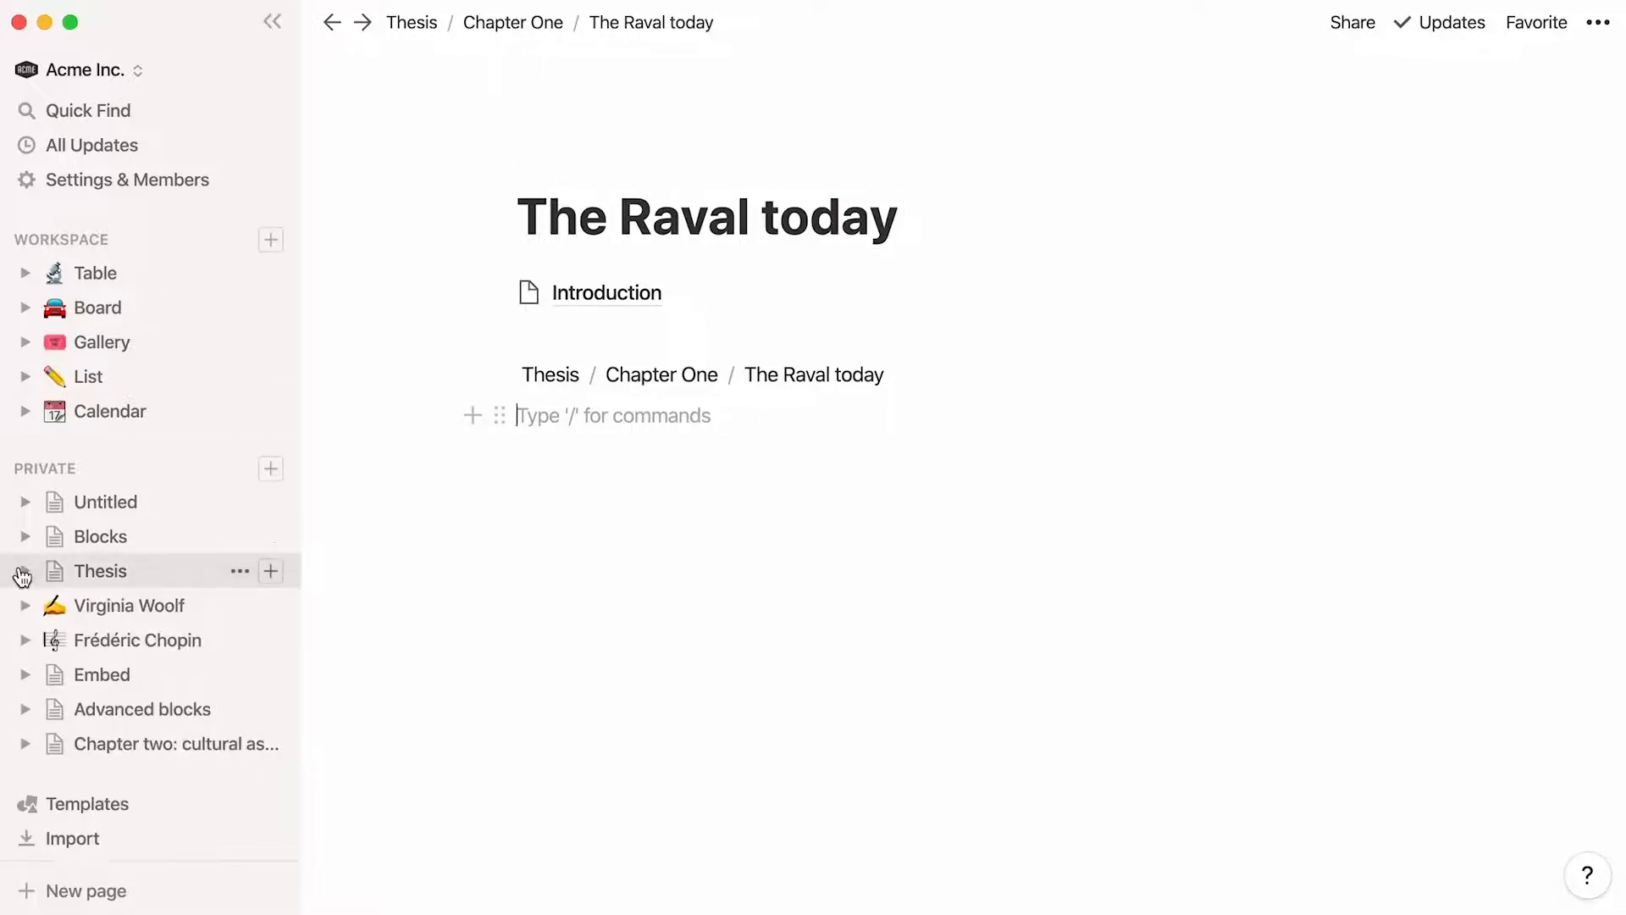
left_click(140, 745)
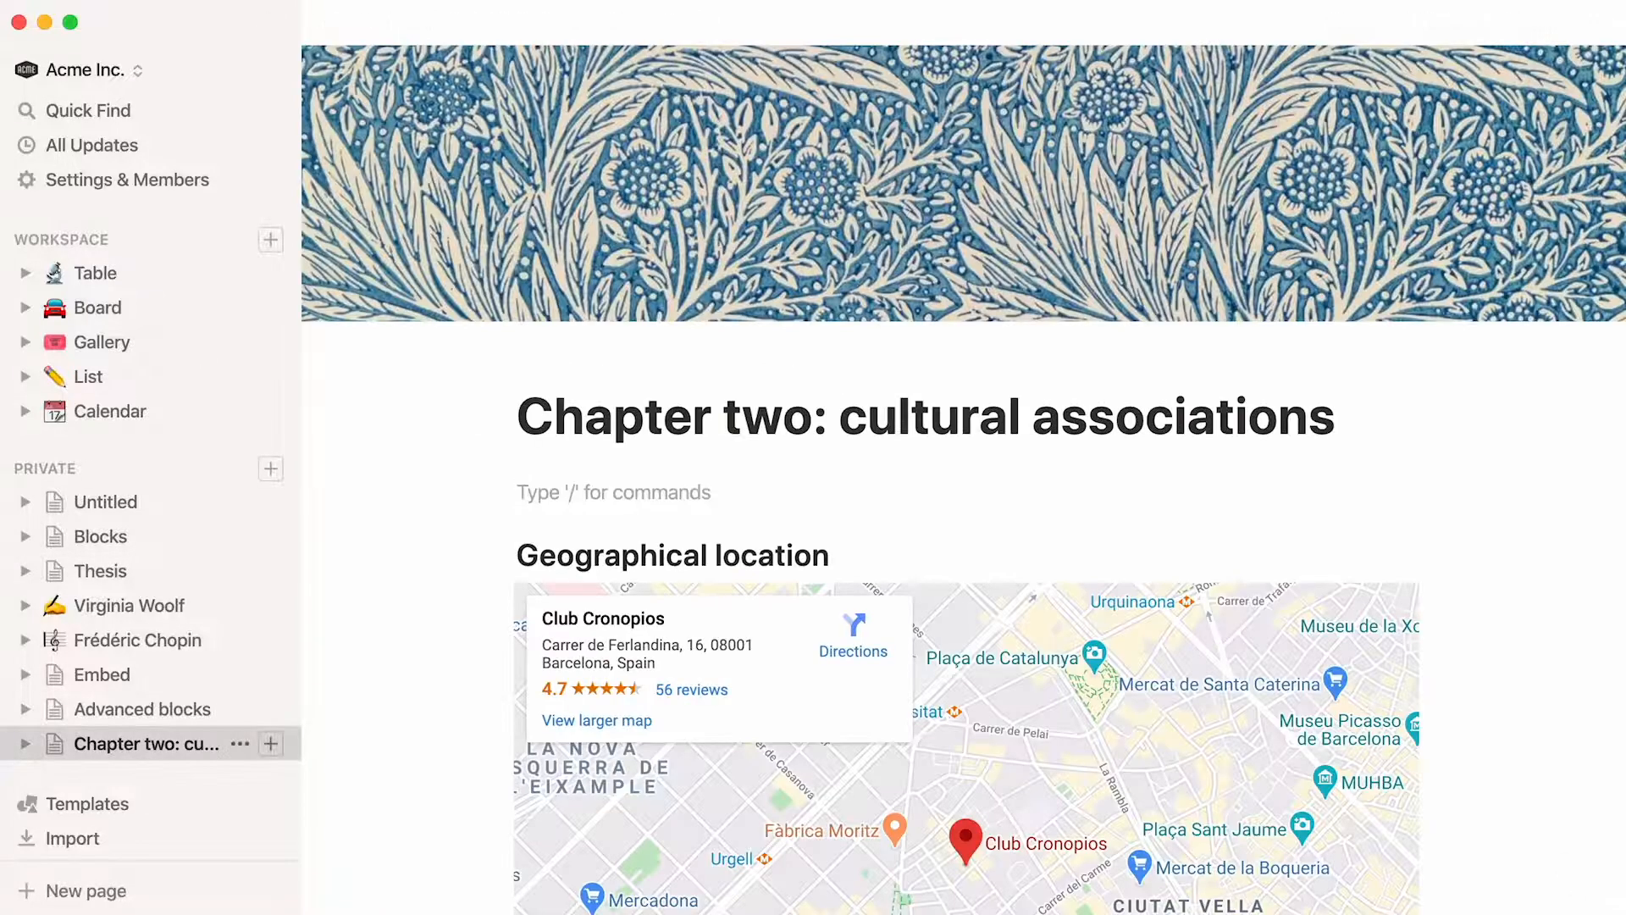
type("/table of contents")
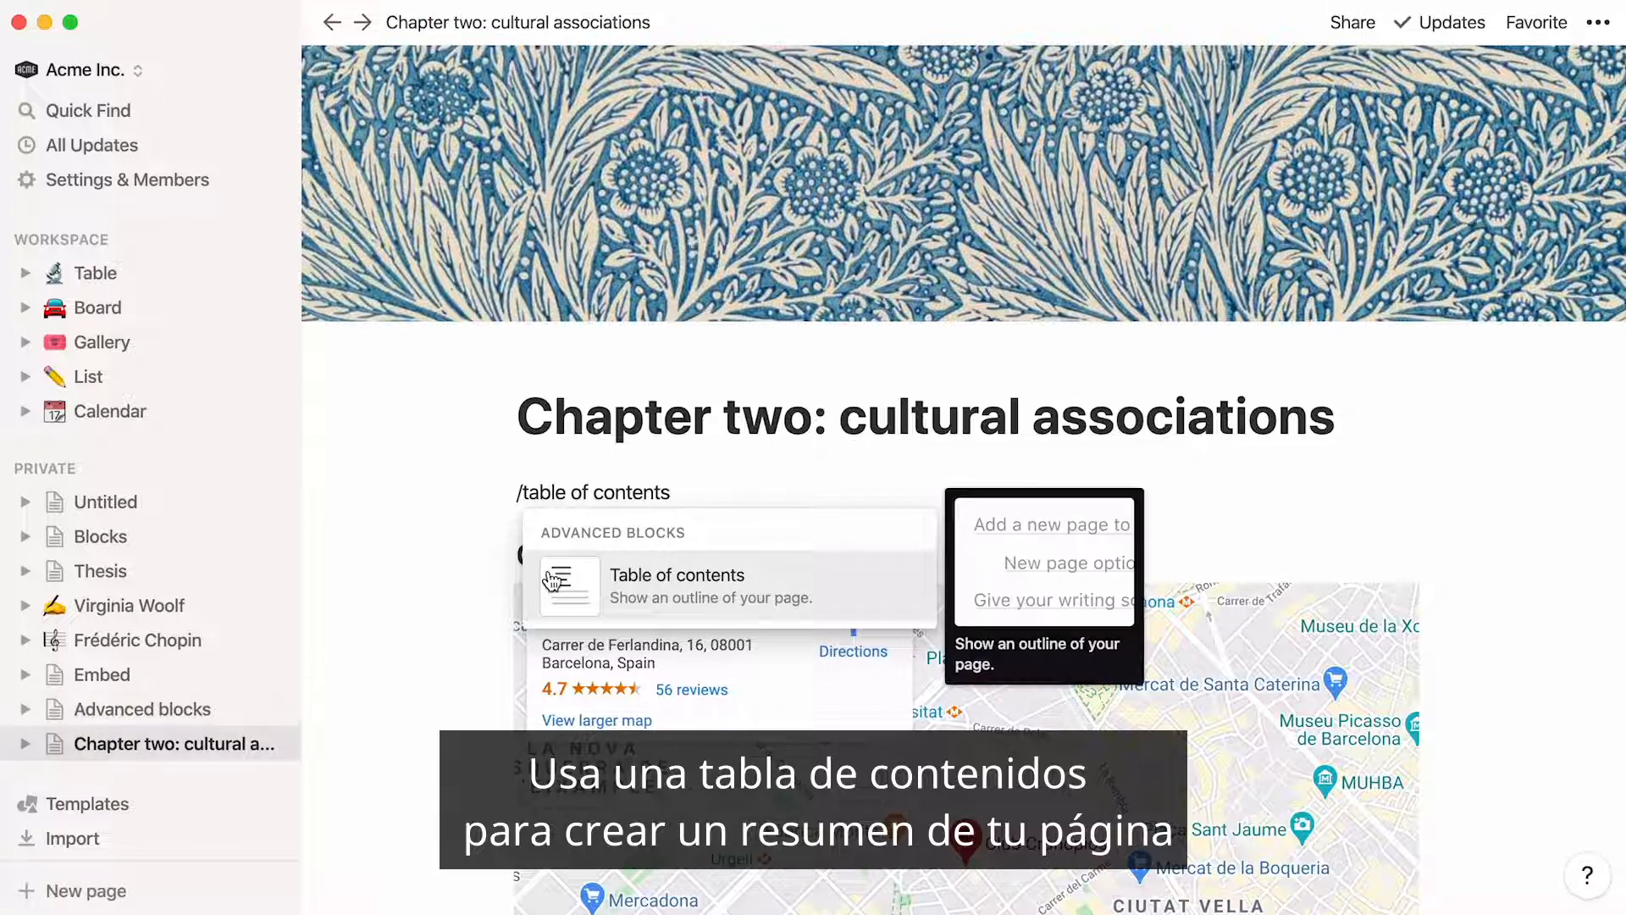
left_click(552, 580)
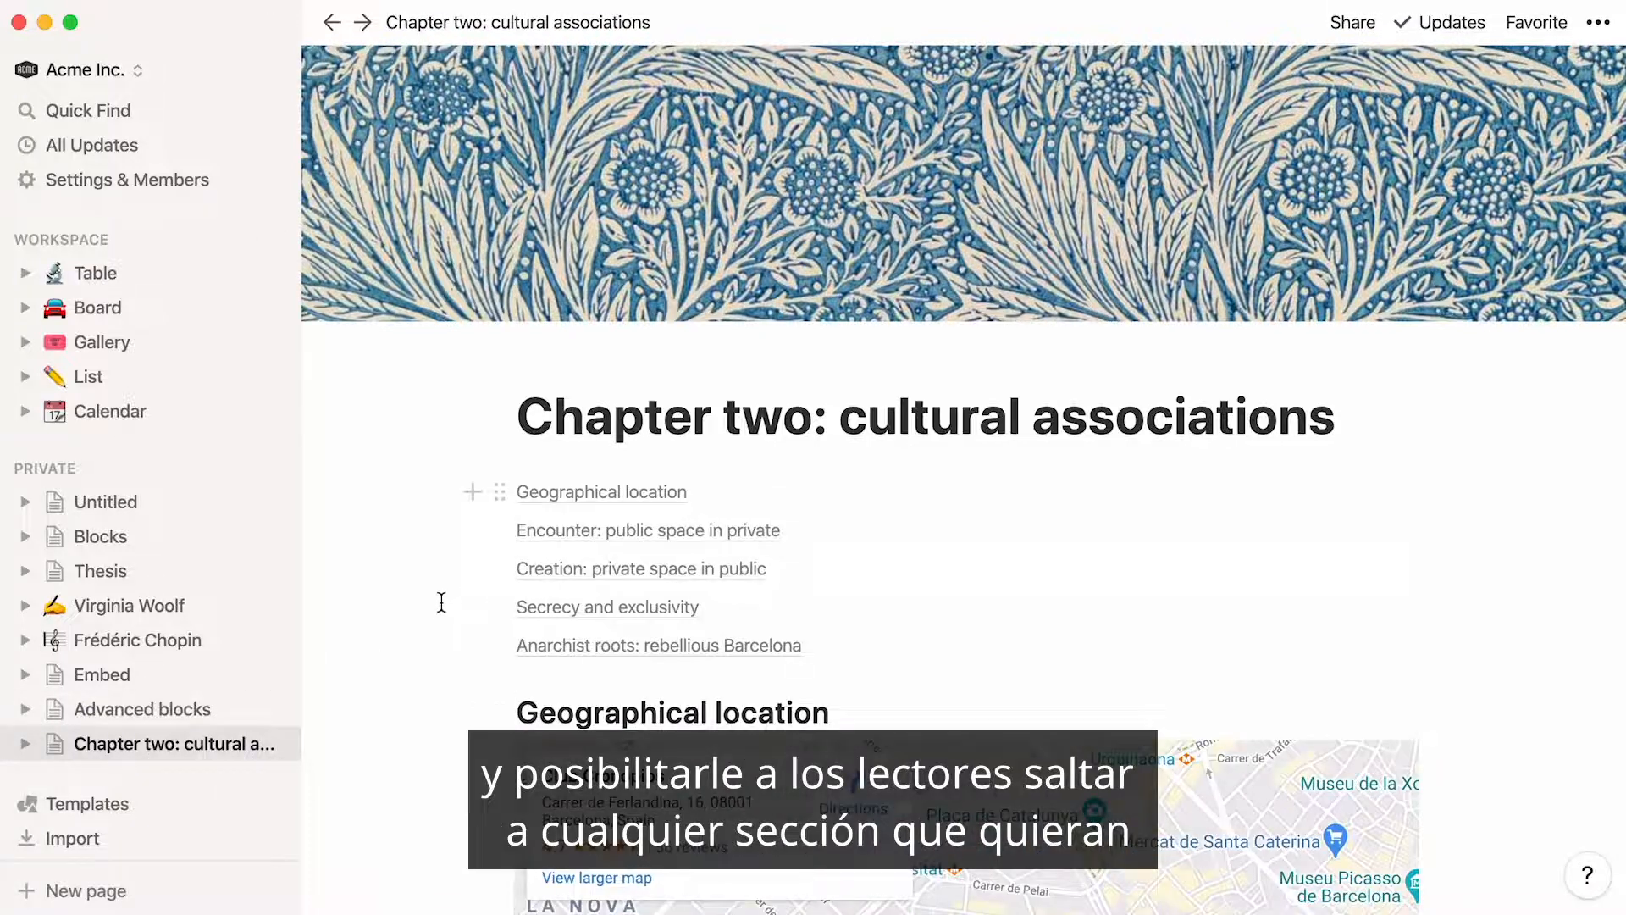
Test the table of contents by jumping to "Creation: private space in public" and "Anarchist roots: rebellious Barcelona", returning to the page start each time
left_click(527, 569)
scroll(527, 565, "up", 20)
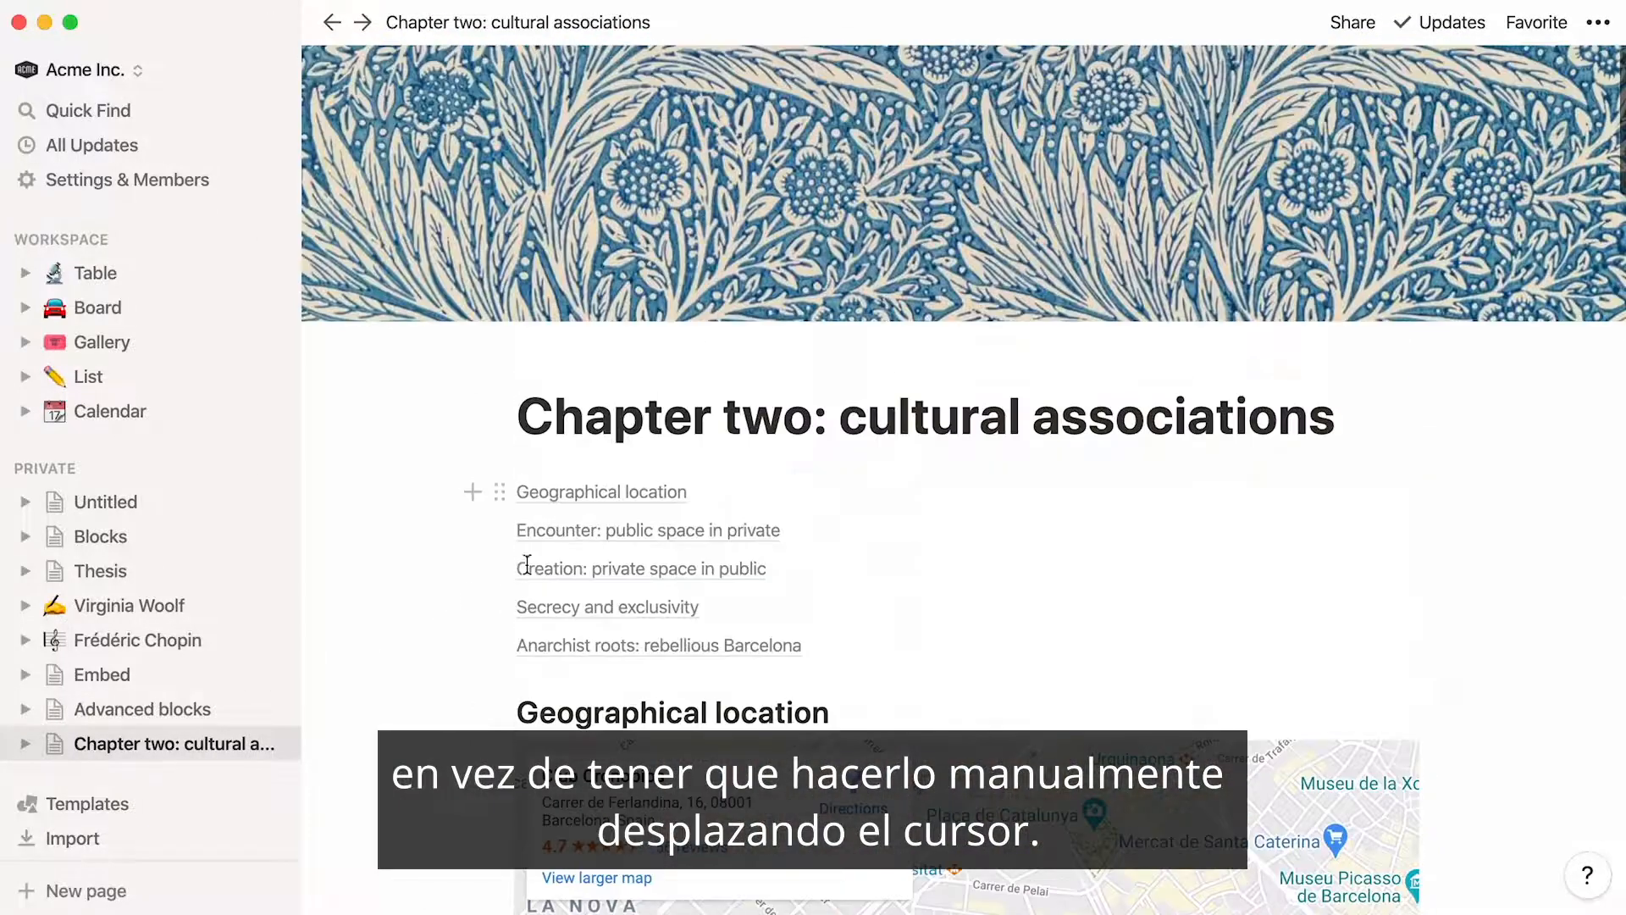
left_click(549, 647)
scroll(546, 637, "up", 20)
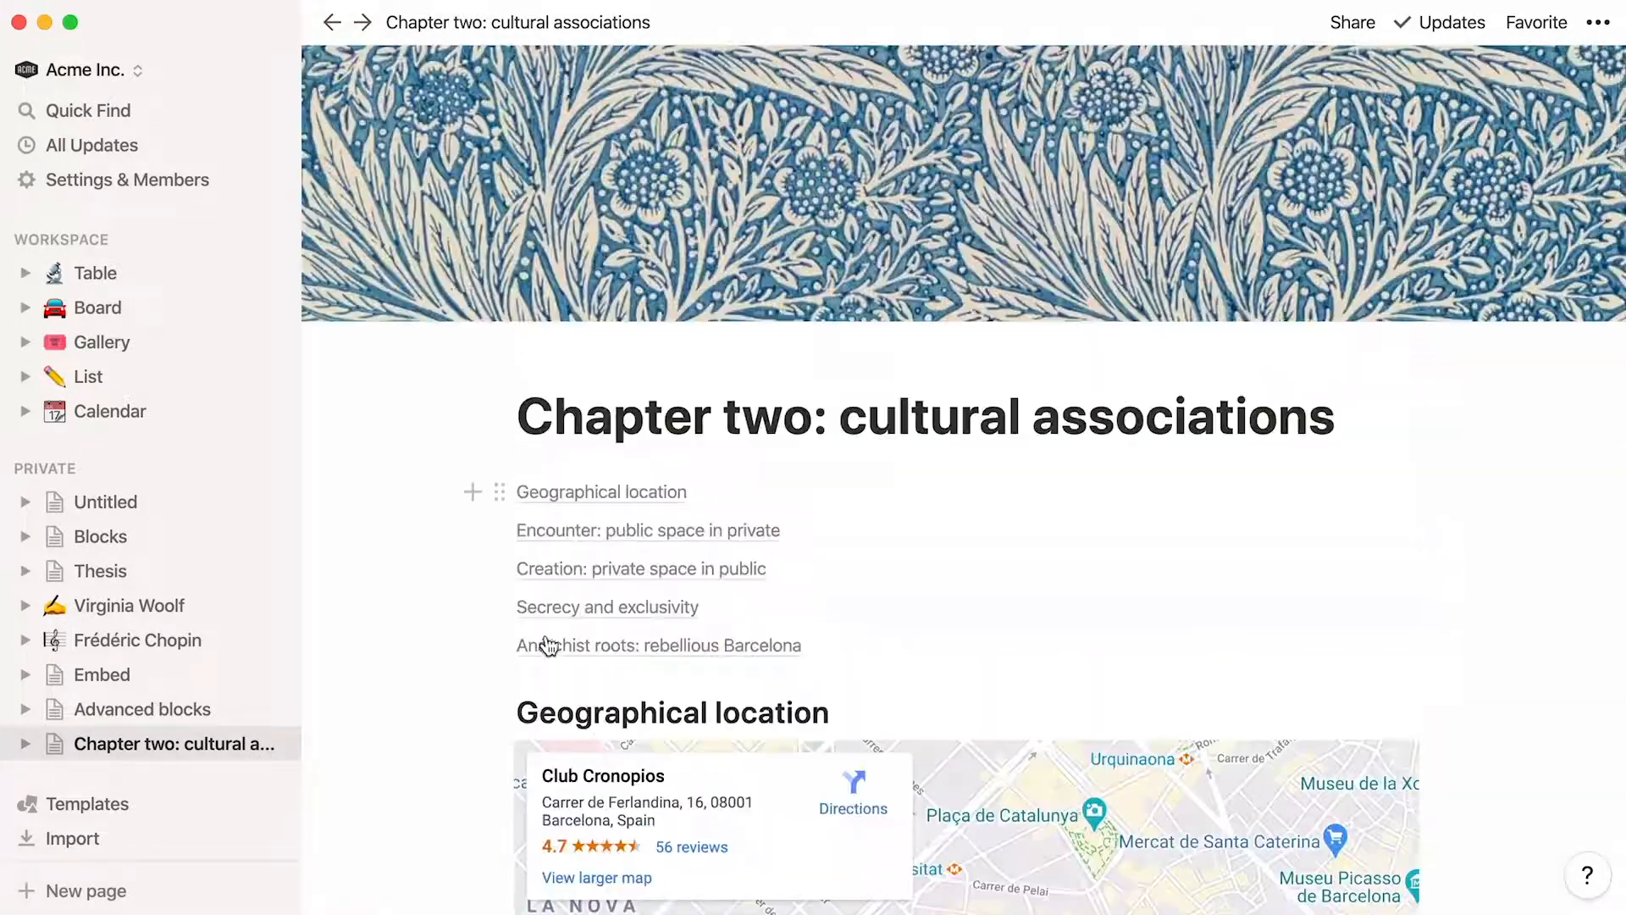
Delete the table of contents and insert a new one in its place using the toc abbreviation
left_click(500, 491)
left_click(429, 411)
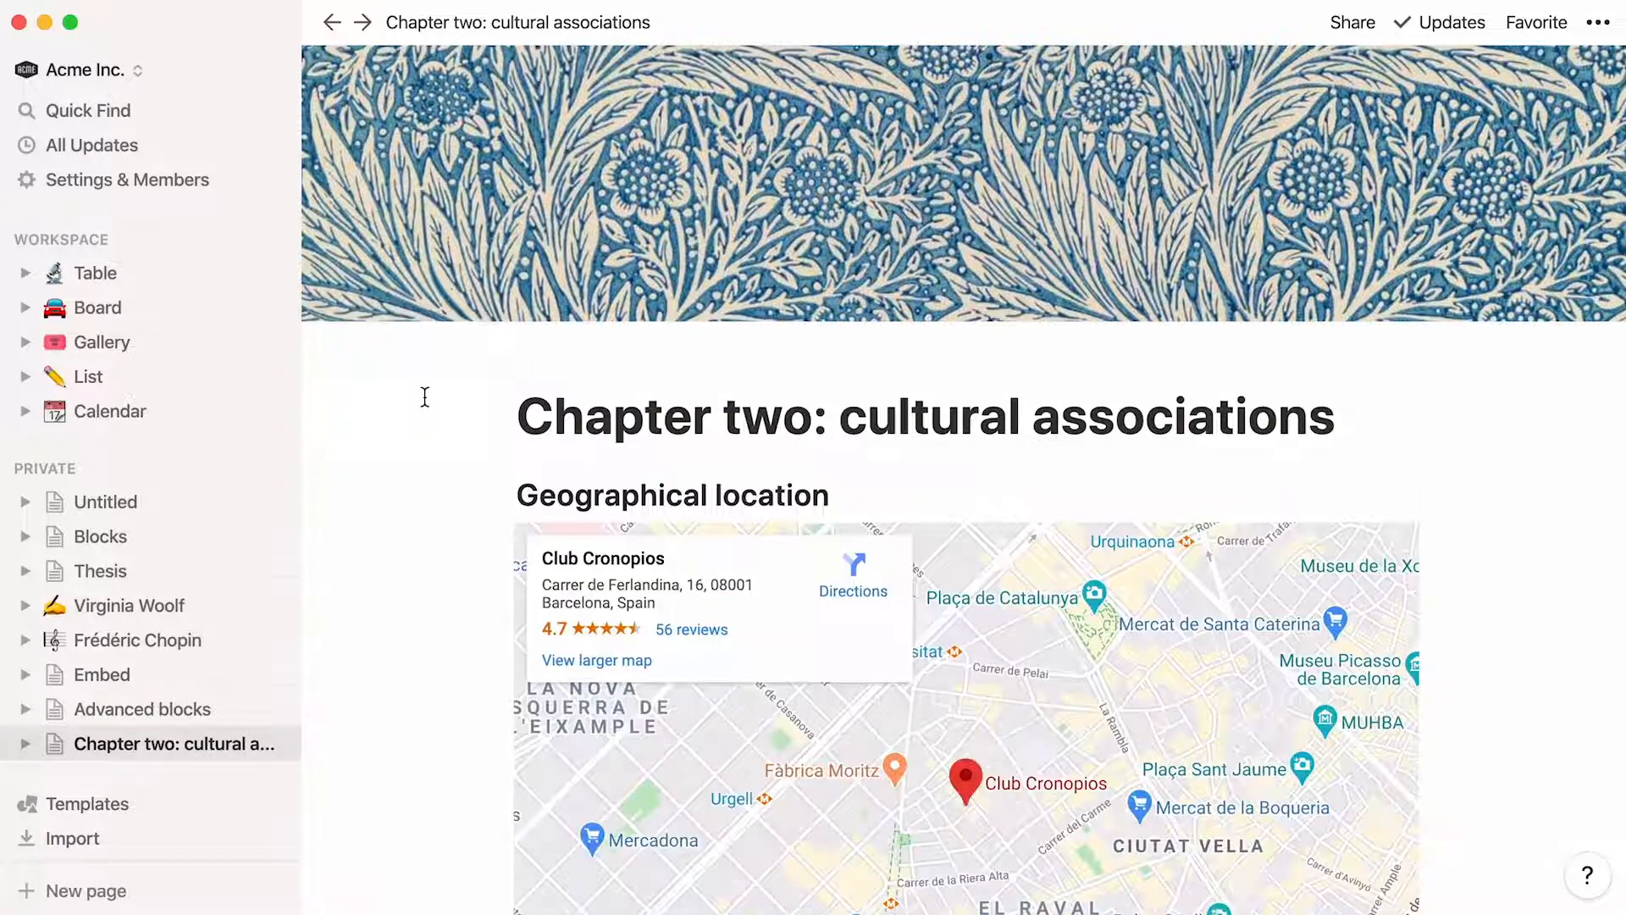
key("Return")
type("/toc")
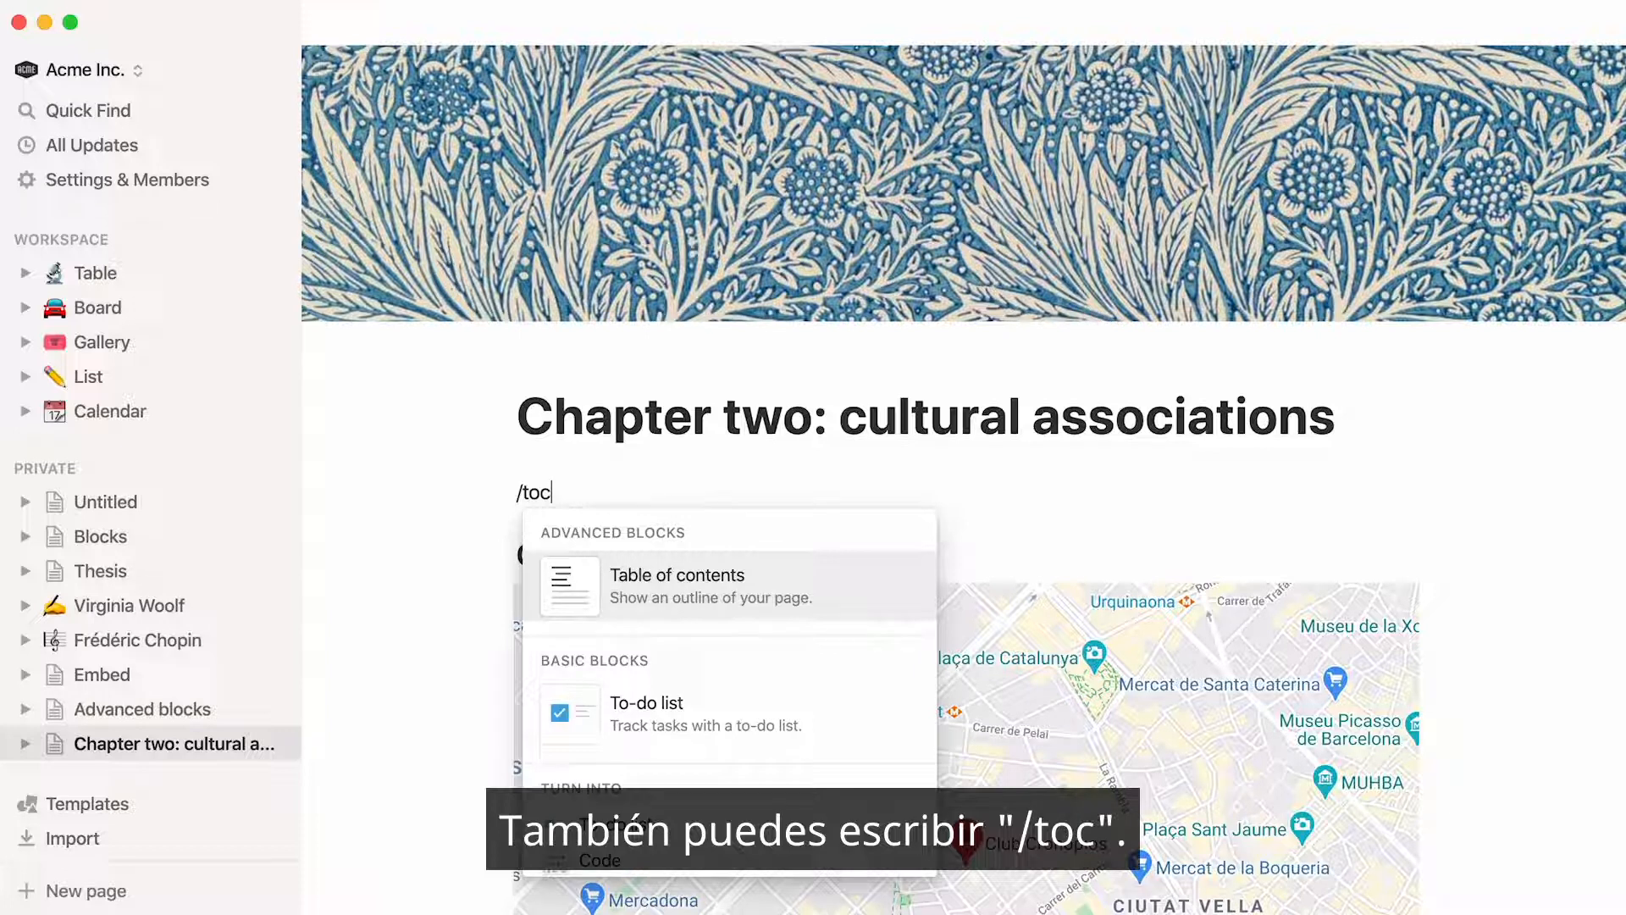
key("Return")
Move the Chapter One page block on the Thesis page to just below the Virginia Woolf link
left_click(101, 570)
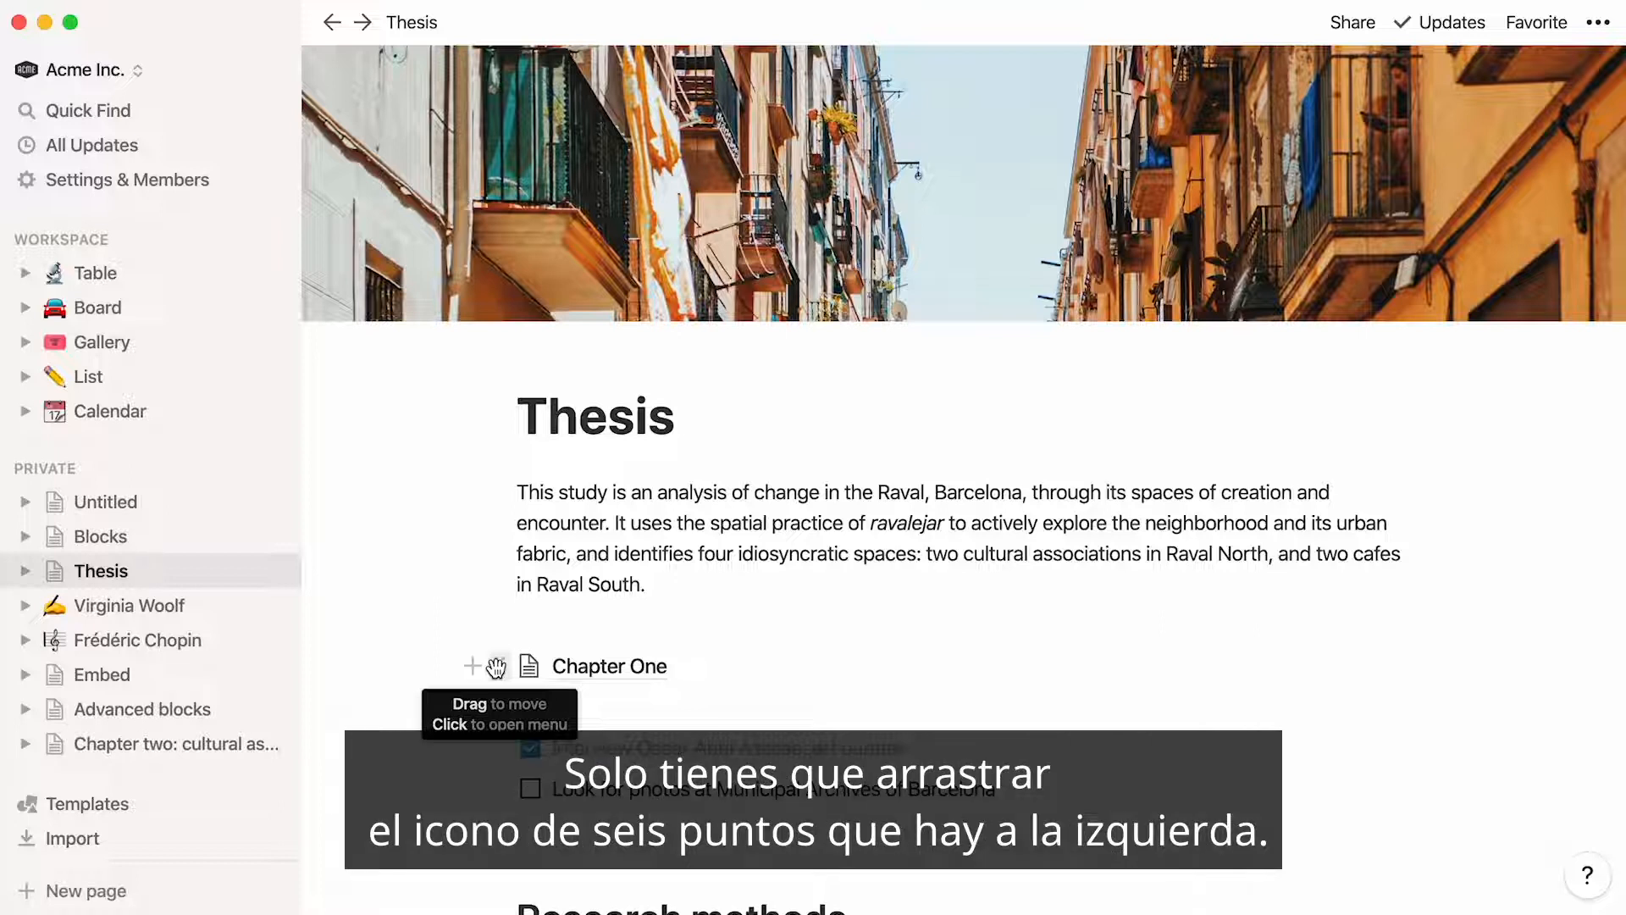
left_click_drag(496, 667, 465, 586)
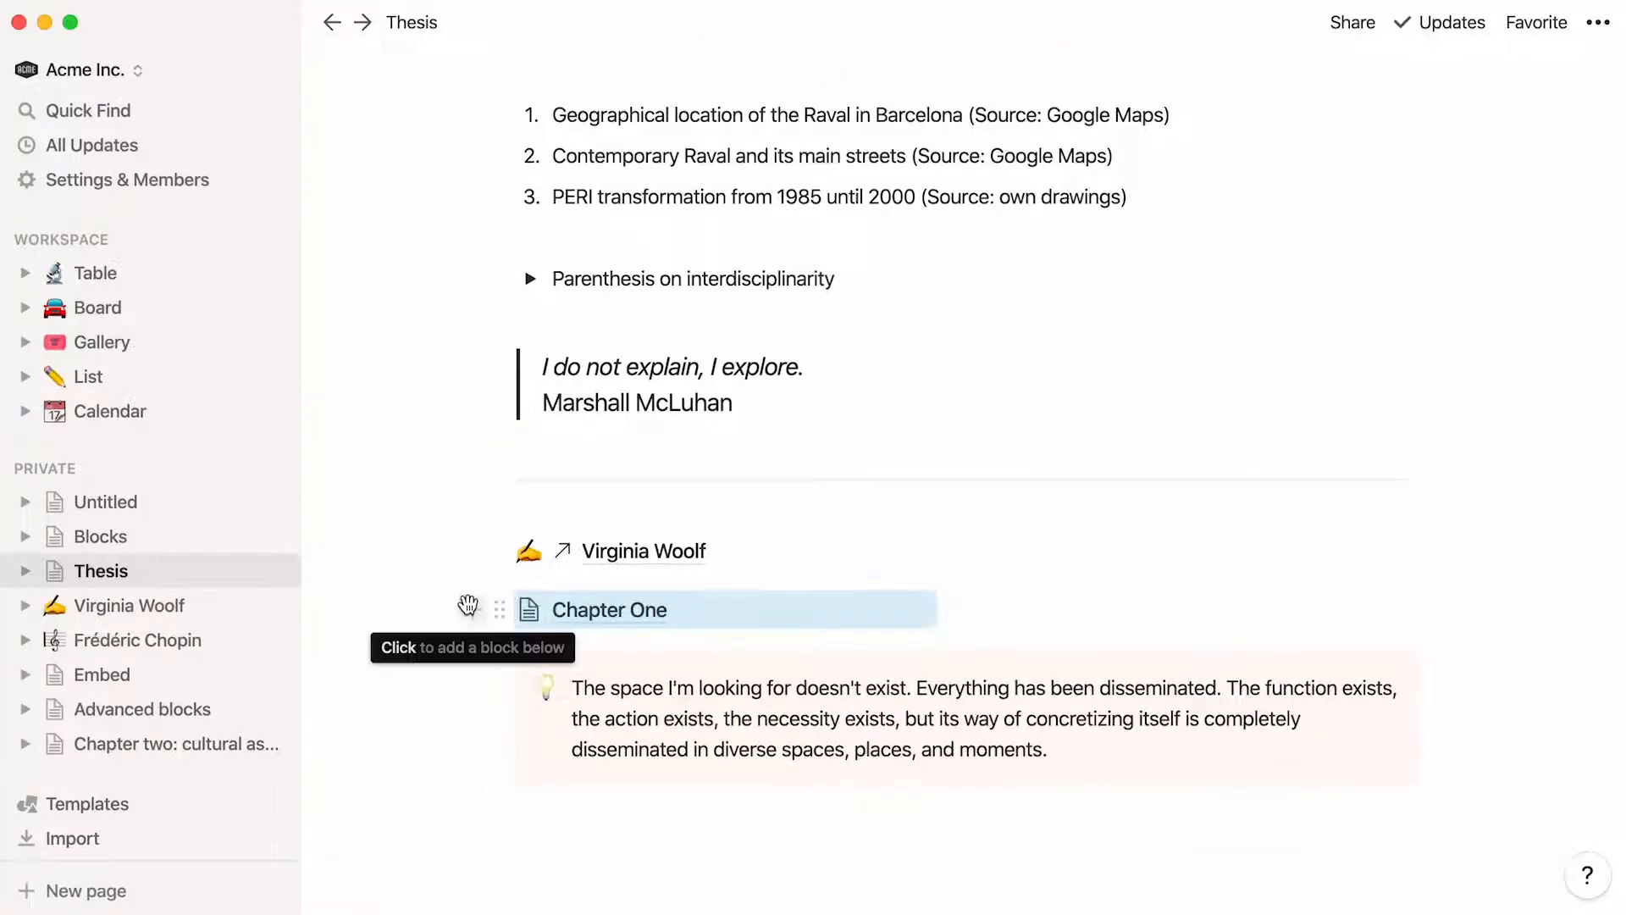
Duplicate the Chapter One page block and delete the copy
left_click(498, 611)
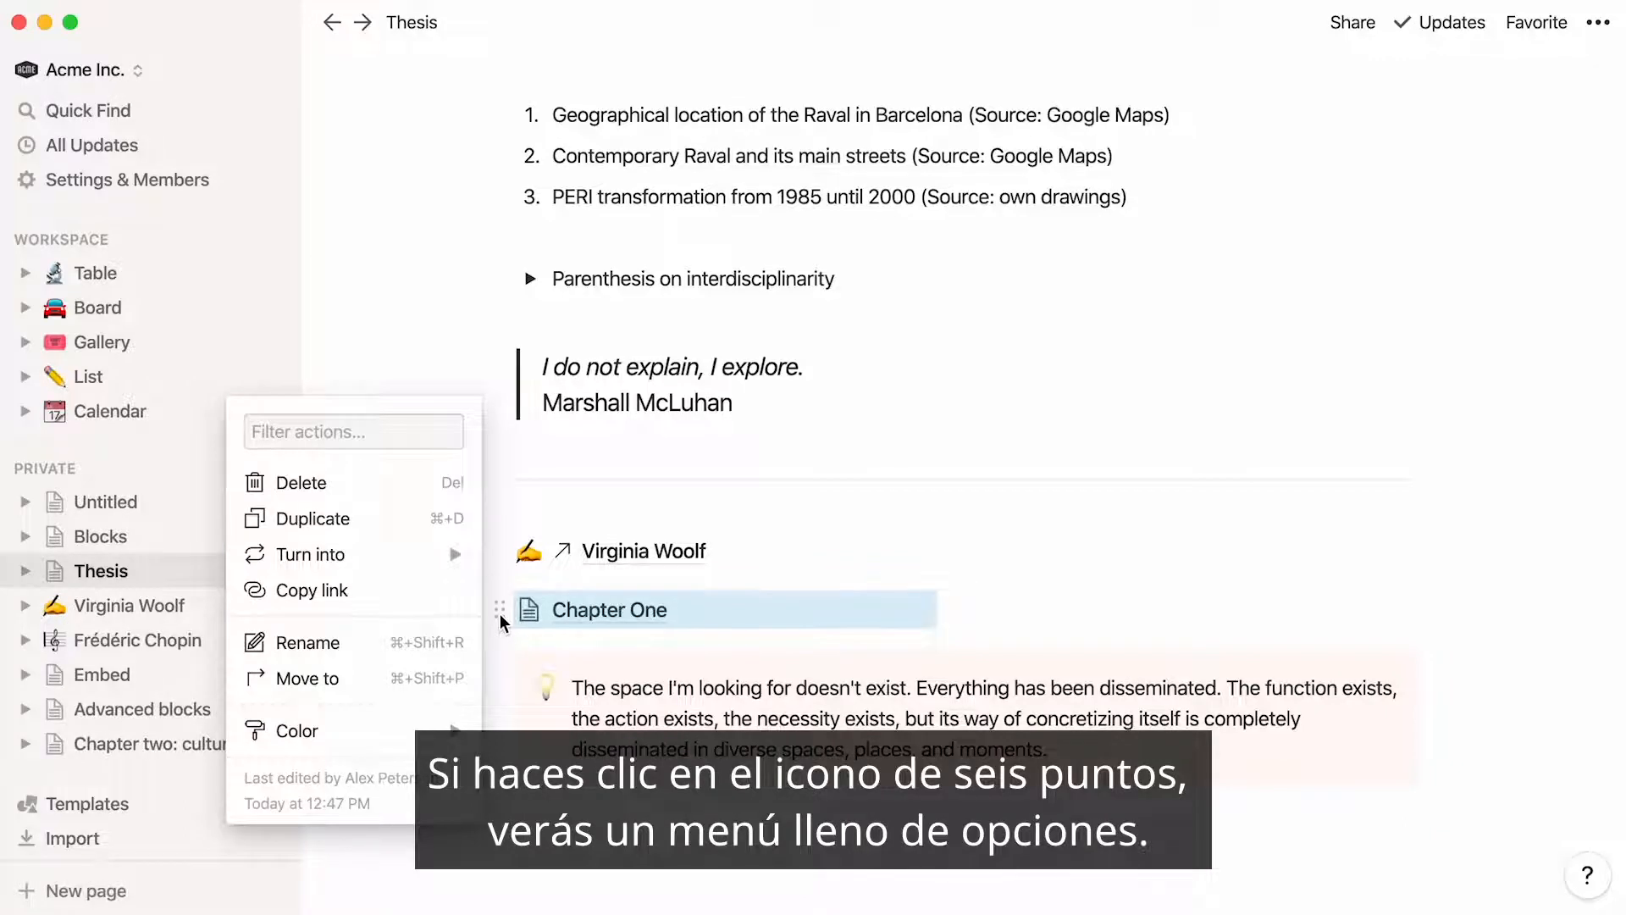
left_click(430, 527)
left_click(501, 659)
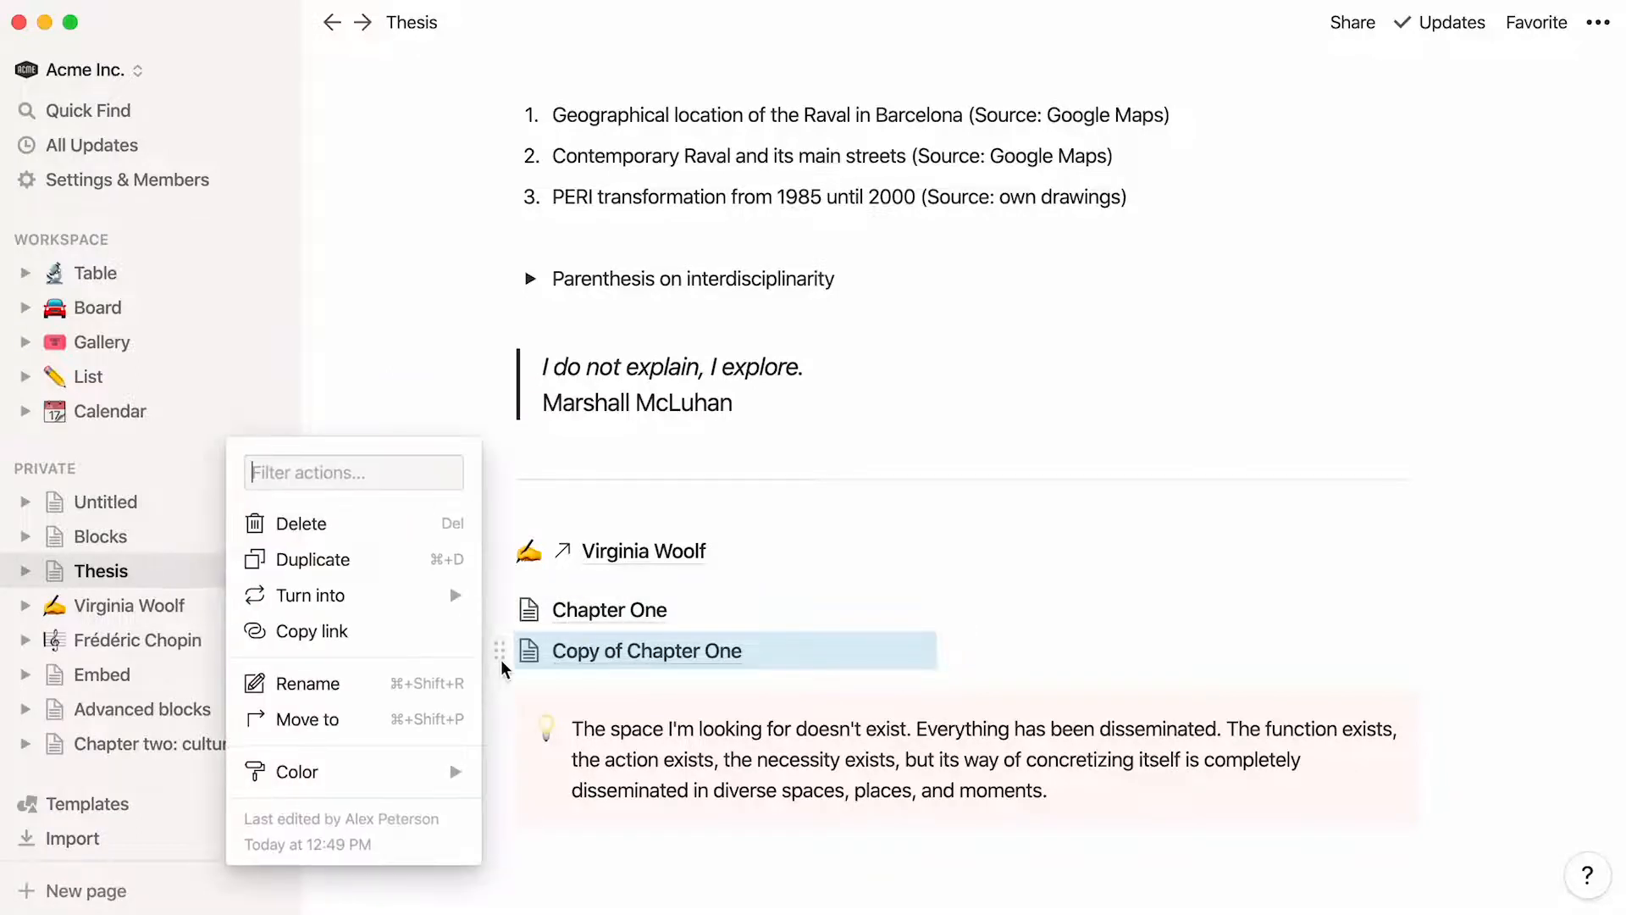
left_click(428, 525)
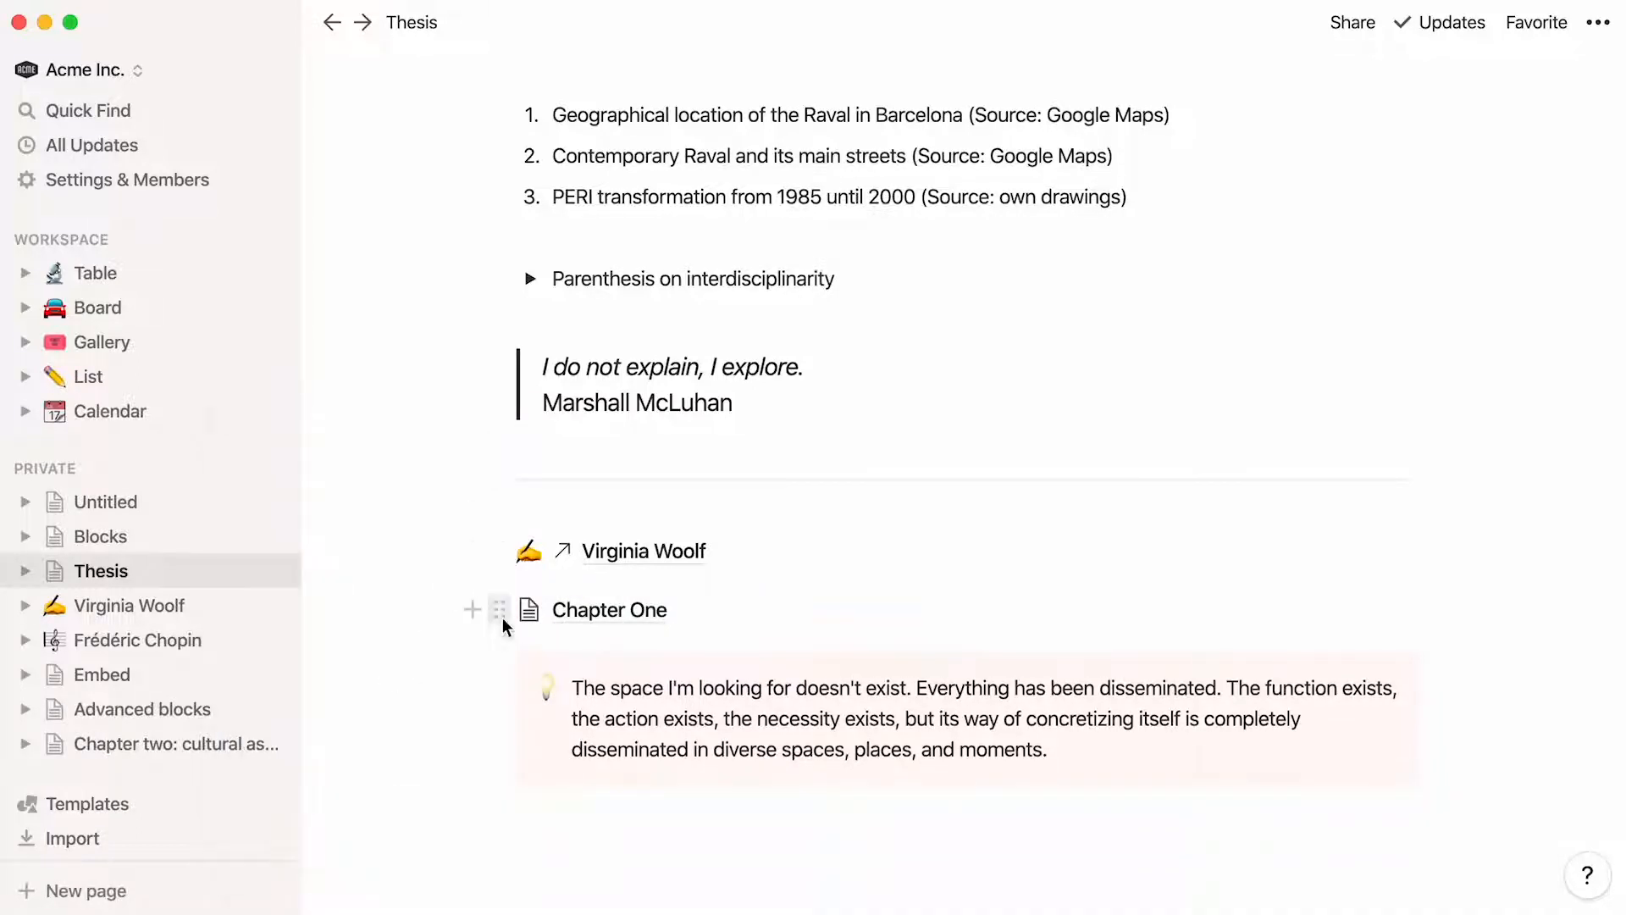
Move the Chapter One page block from Thesis to the Advanced blocks page
left_click(499, 612)
mouse_move(451, 557)
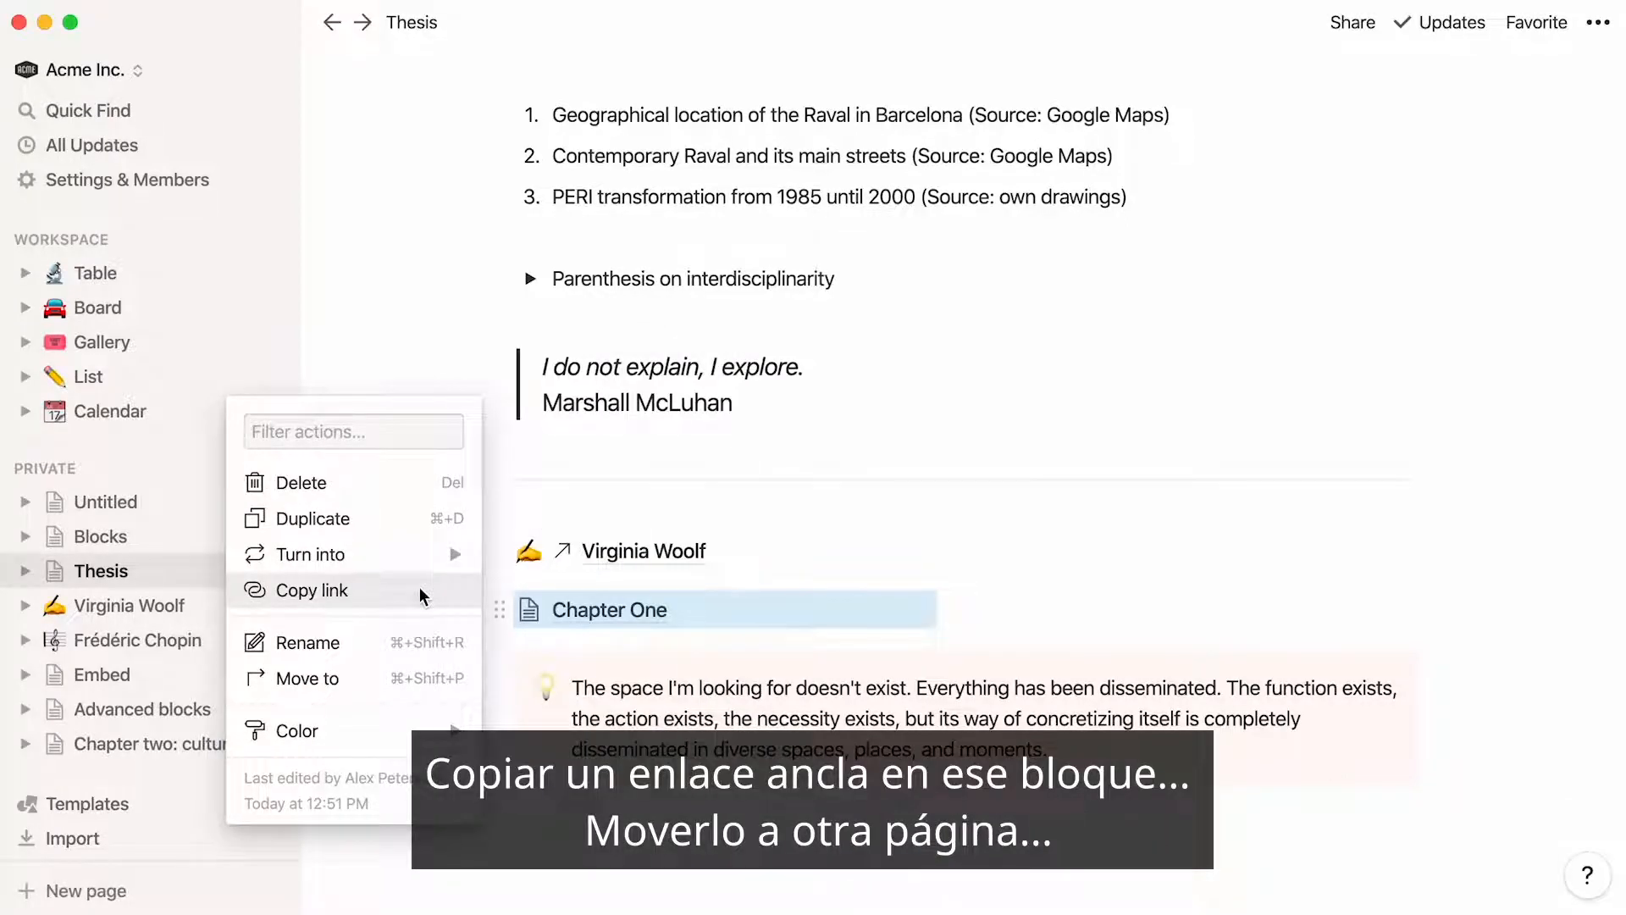
left_click(375, 679)
left_click(518, 884)
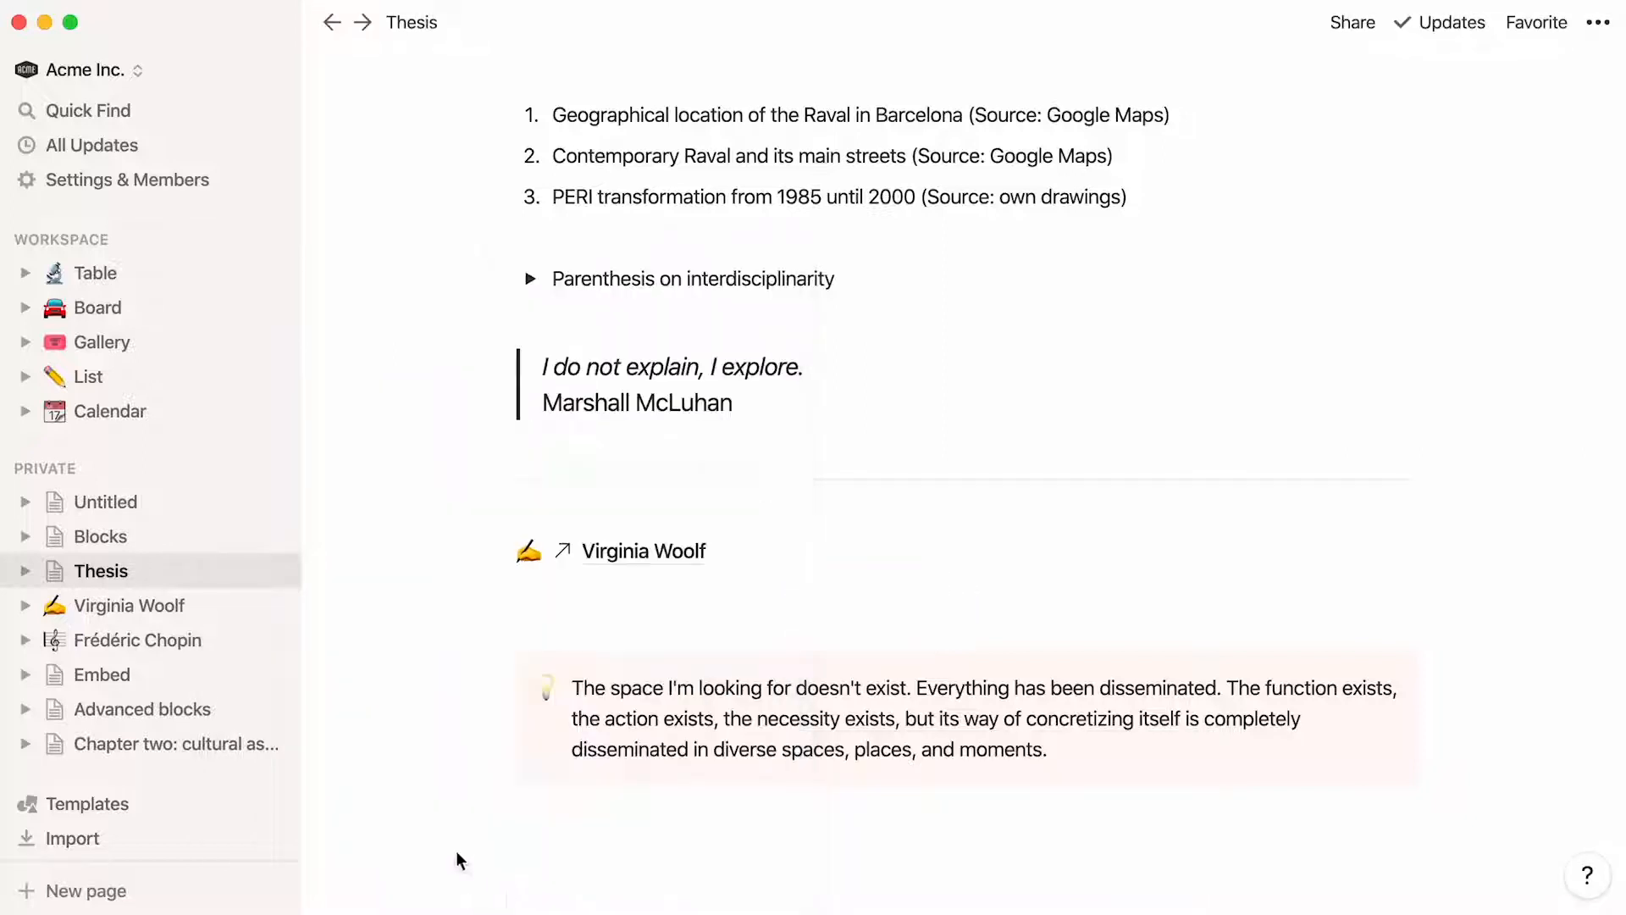
Set the Chapter One block's text color to Pink on the Advanced blocks page and return to the Thesis page
left_click(217, 712)
left_click(498, 807)
mouse_move(425, 824)
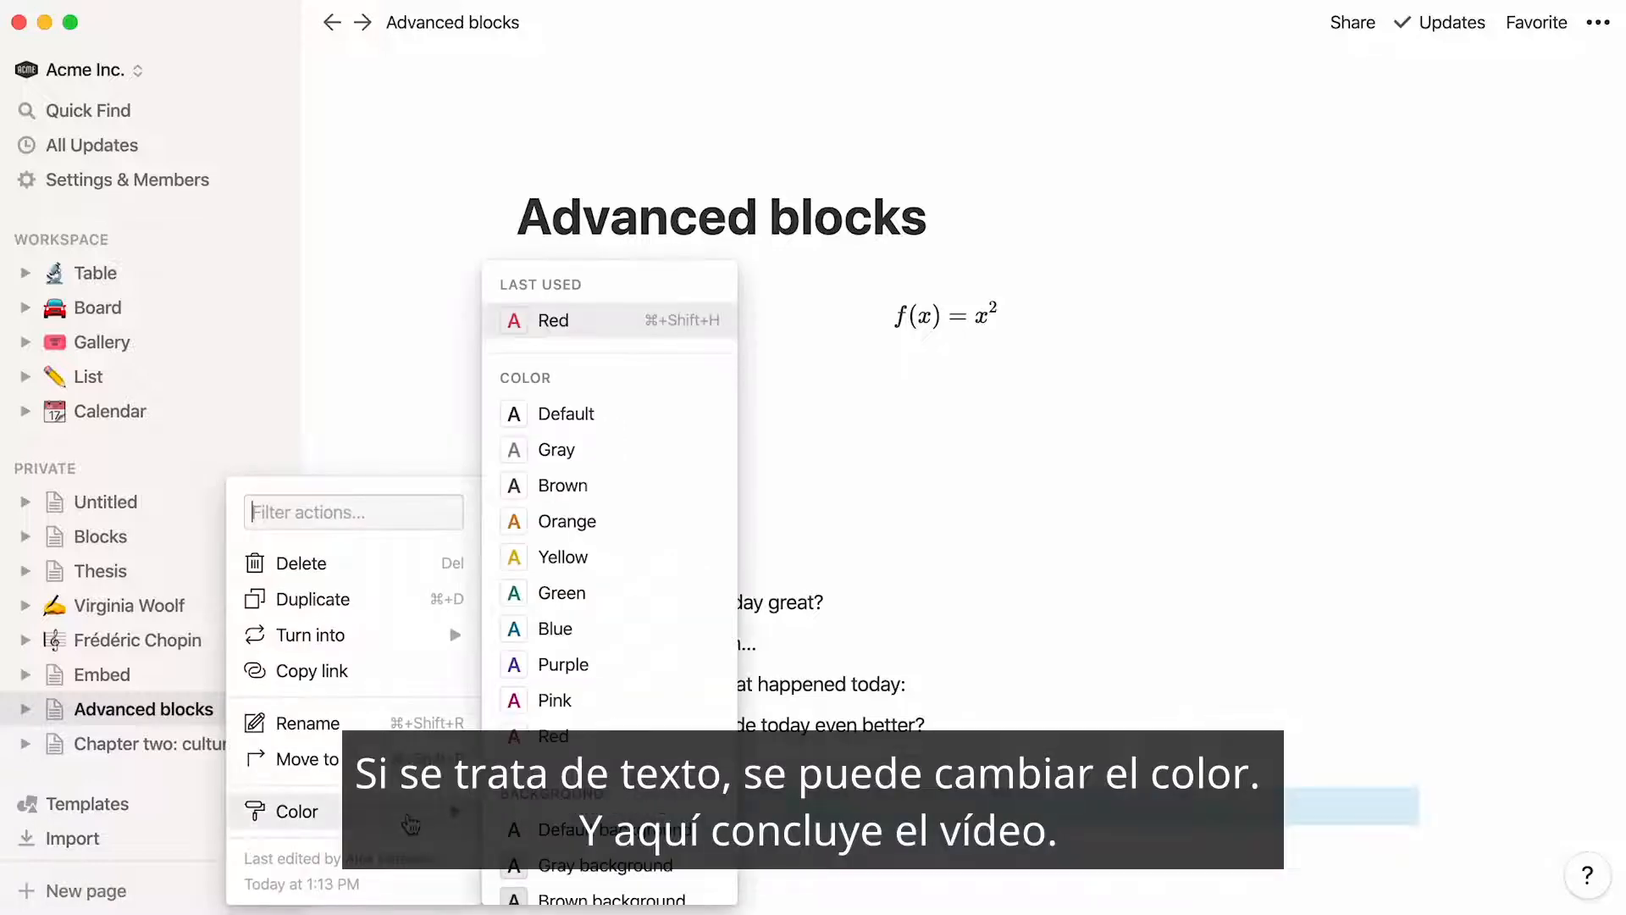
left_click(554, 701)
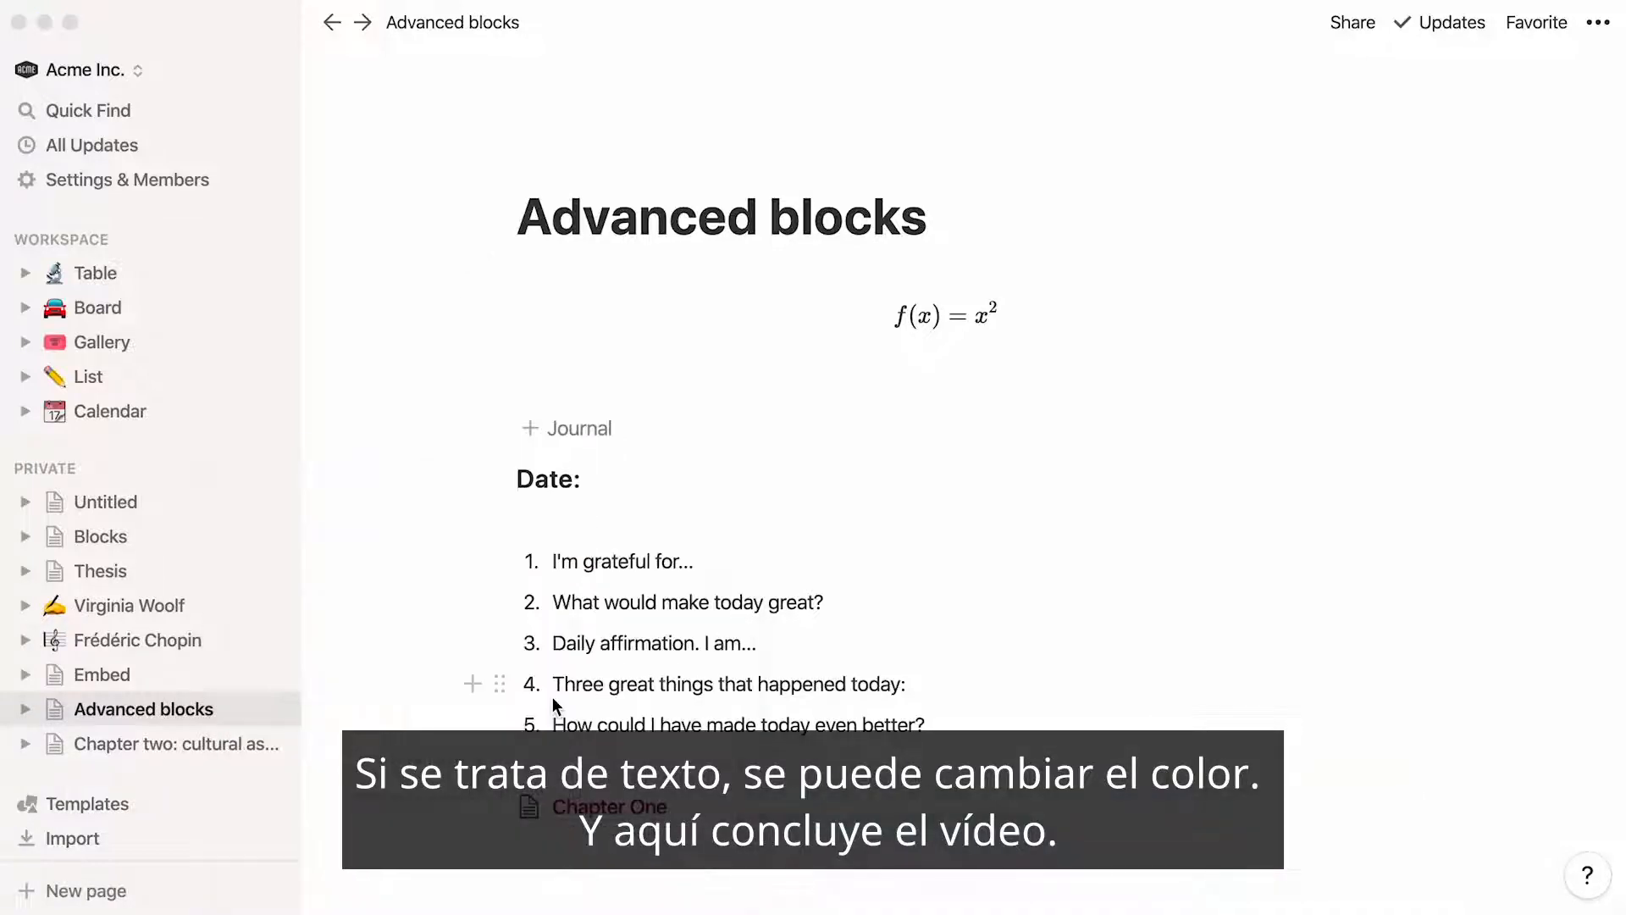
left_click(156, 571)
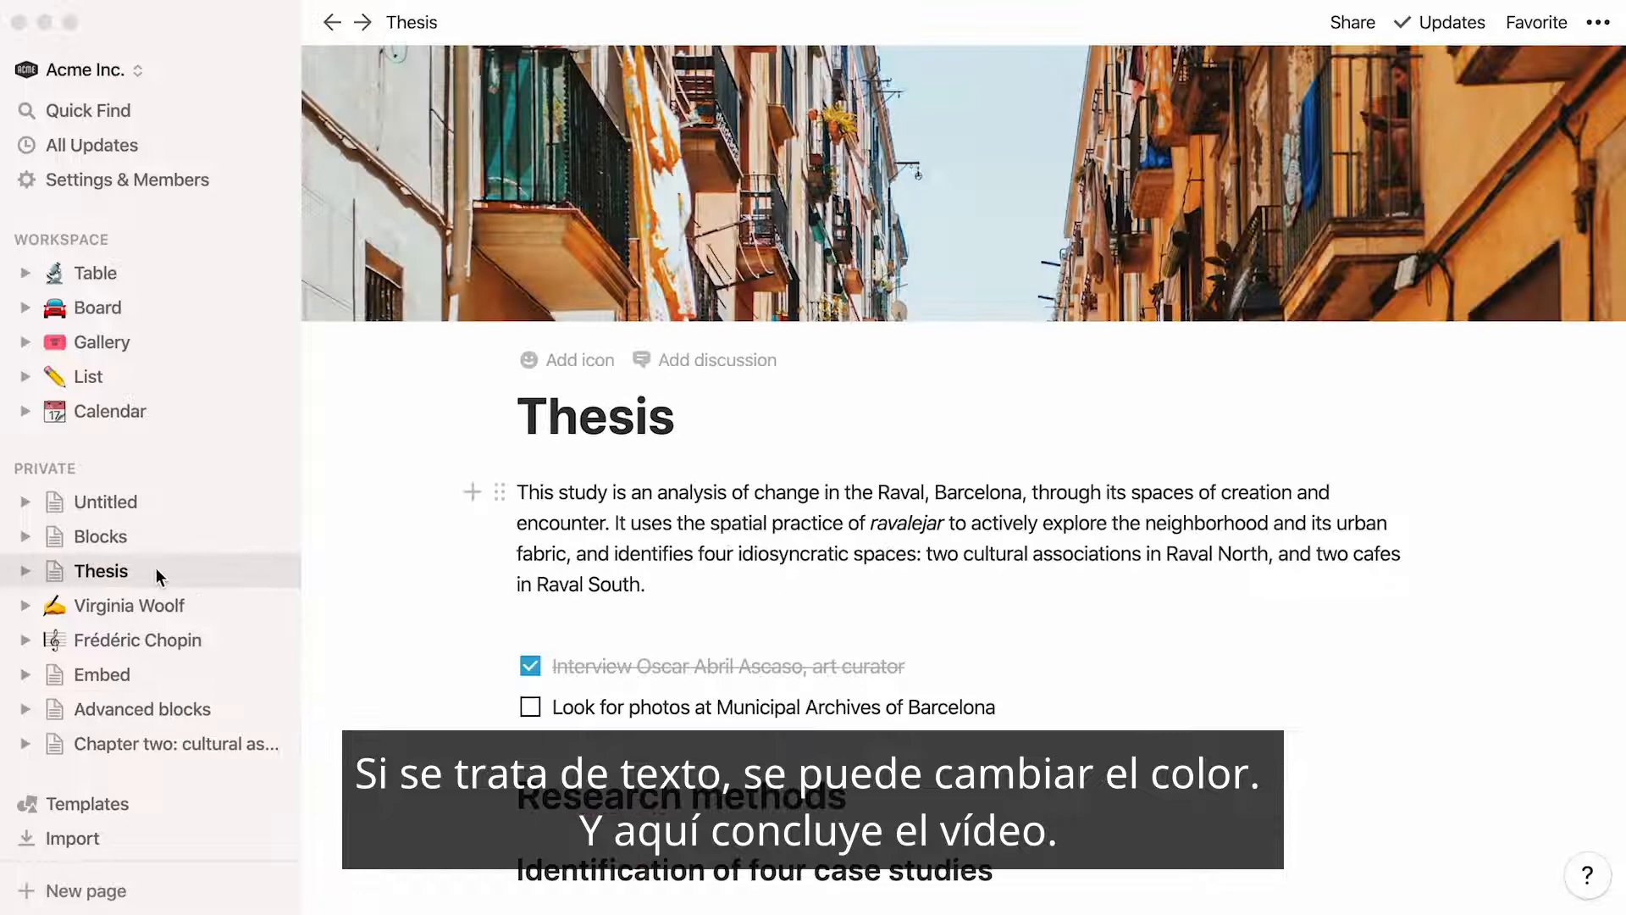